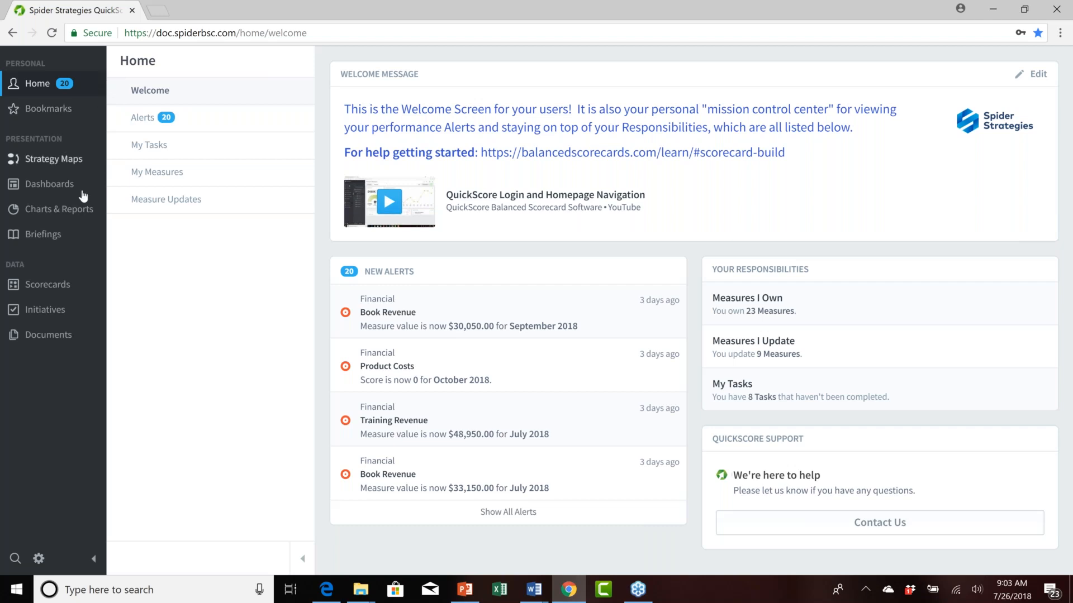
# Review the bookmarked Pie Chart_Revenue Sources, Initiatives Report, and Initiative and Revenue Combo Chart
pyautogui.click(56, 215)
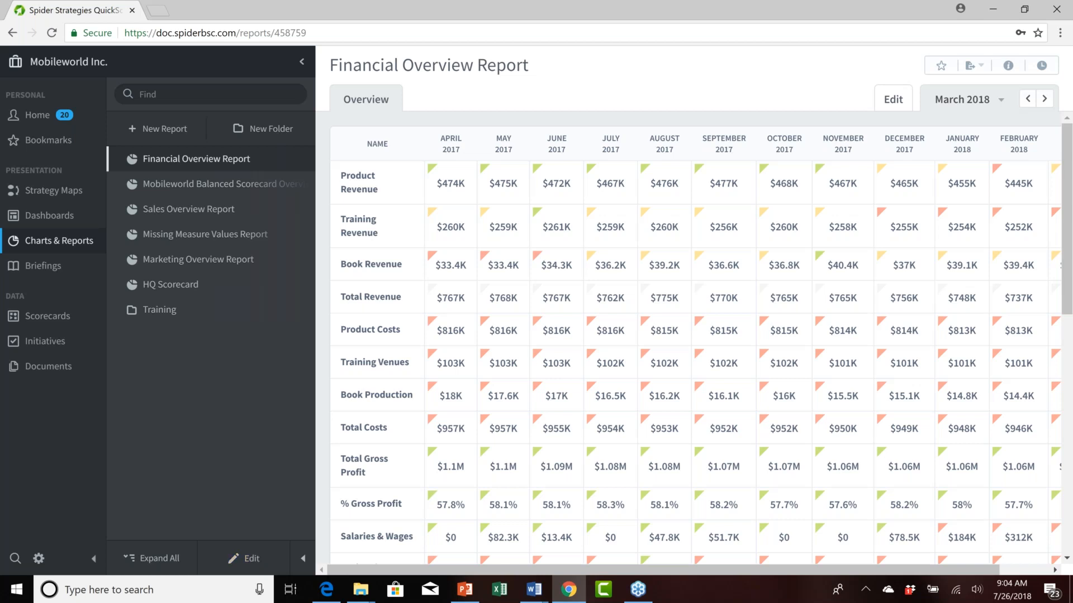
pyautogui.click(57, 143)
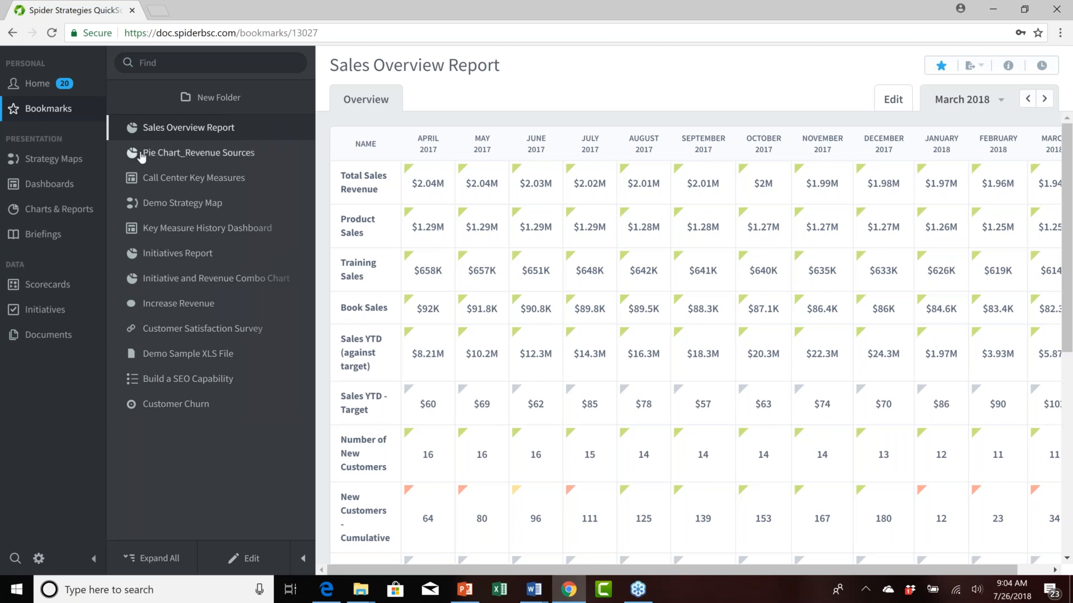
pyautogui.click(198, 153)
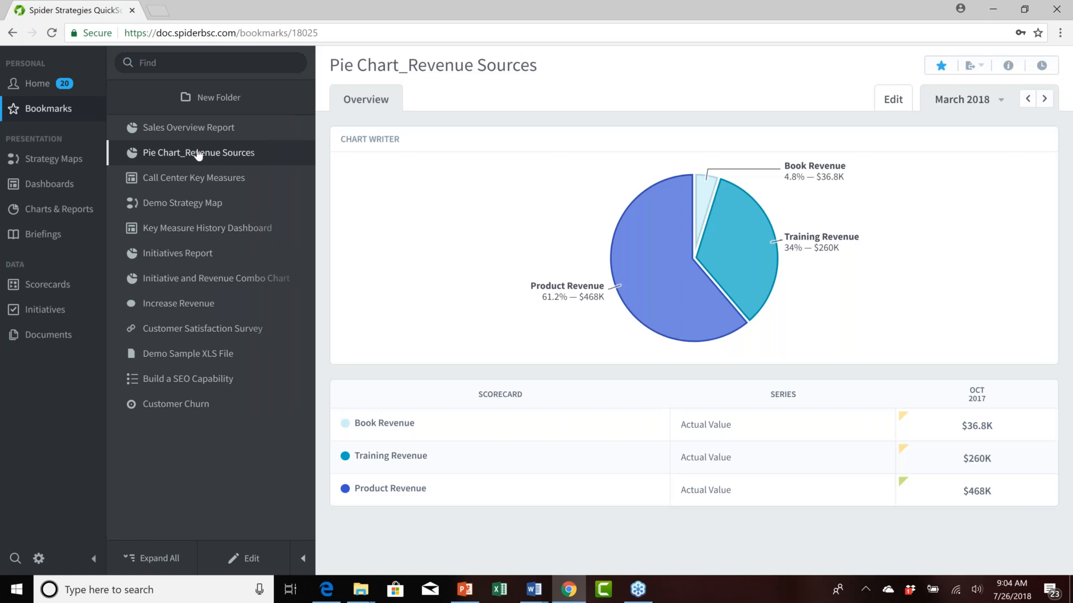
pyautogui.click(198, 257)
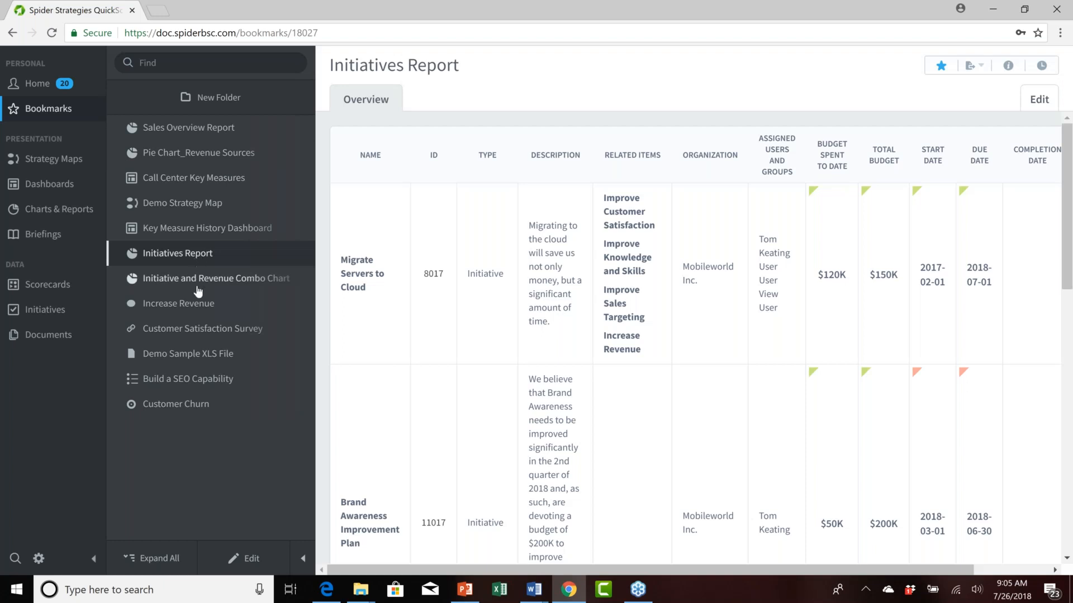
pyautogui.click(200, 283)
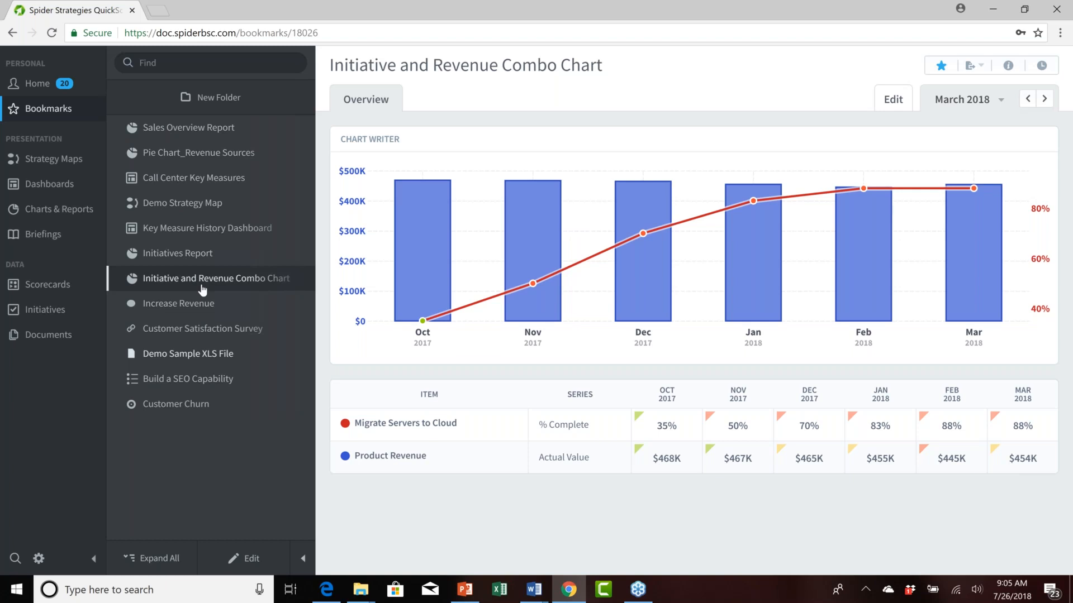
# Browse the Out of Box Reports and Charts subfolders of the Training folder in Charts & Reports
pyautogui.click(71, 216)
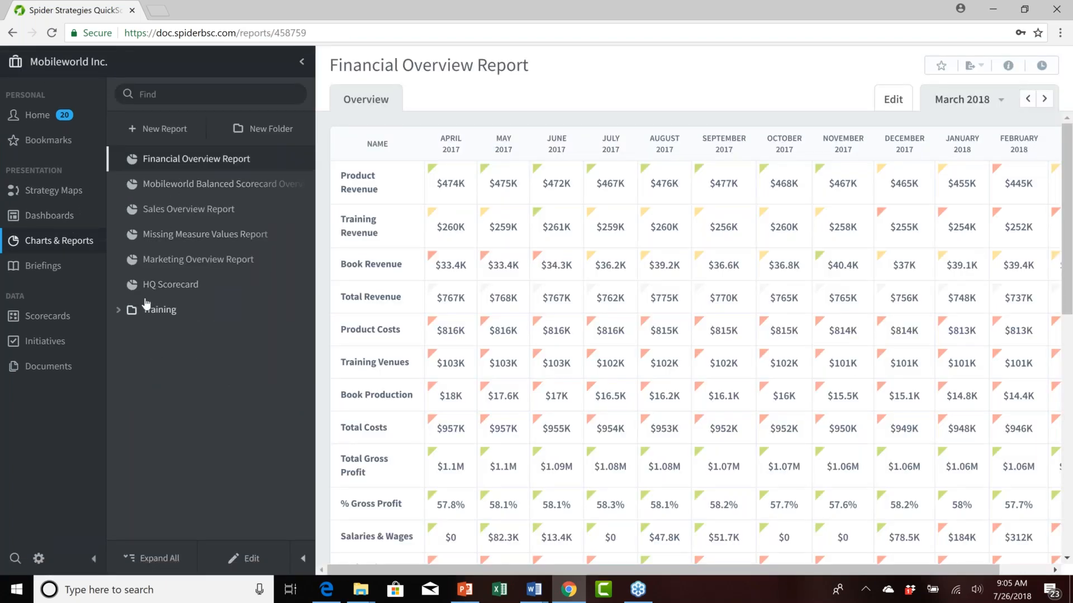
pyautogui.click(119, 311)
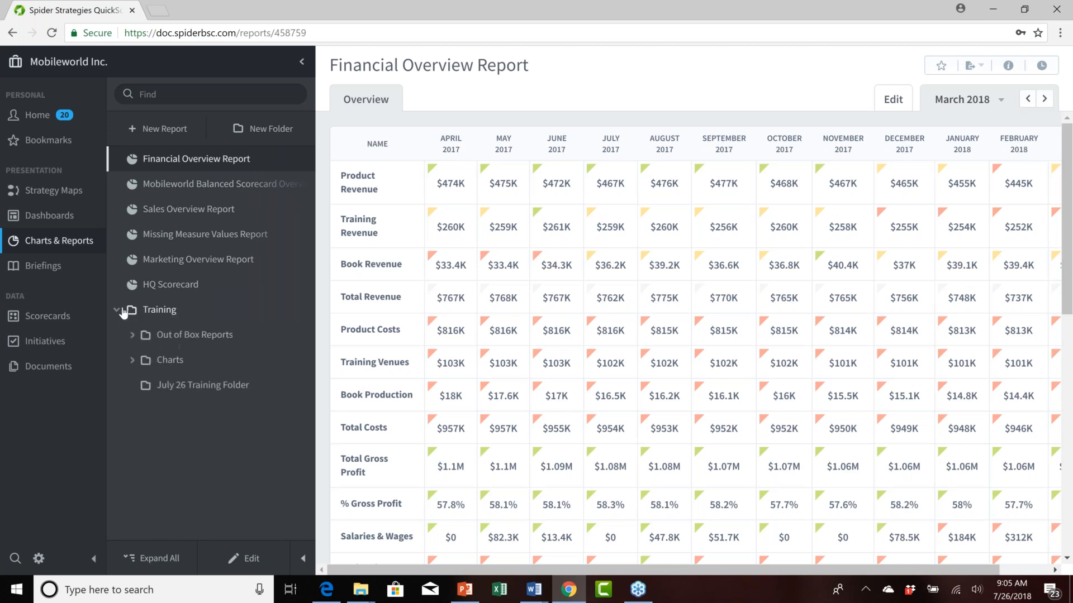
pyautogui.click(136, 337)
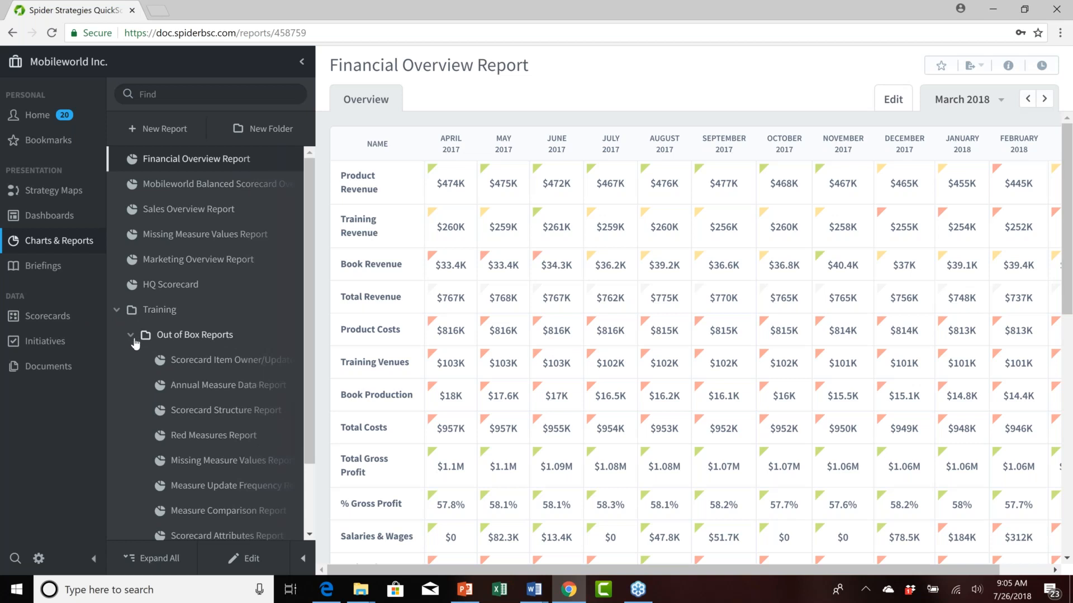
pyautogui.click(134, 339)
pyautogui.click(134, 362)
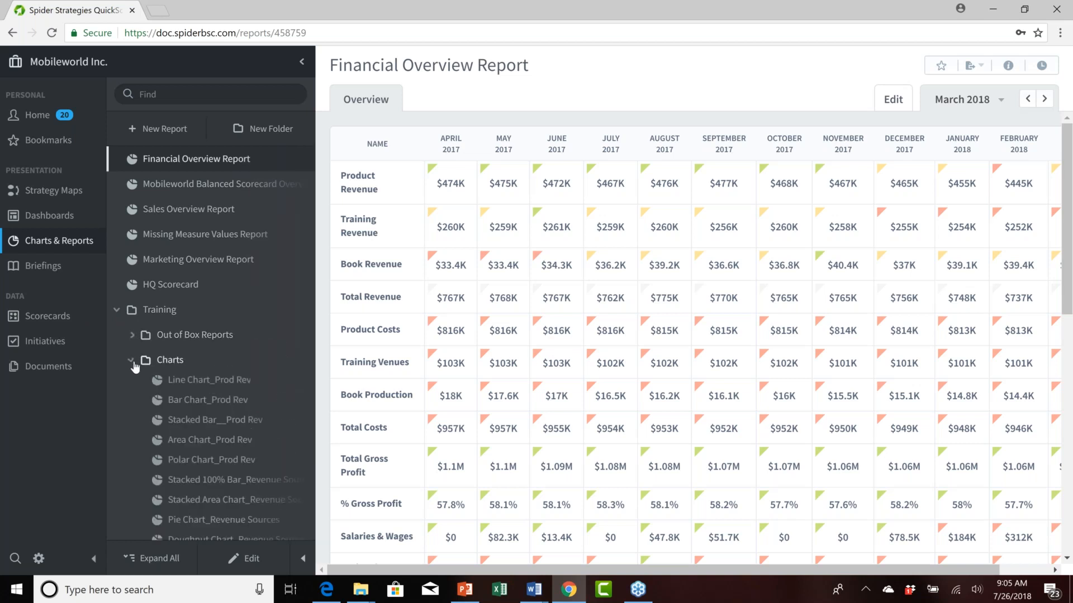
pyautogui.click(134, 362)
# Bookmark the Scorecard Item Owner/Updater Report from the Out of Box Reports folder and open it from the bookmarks
pyautogui.click(132, 337)
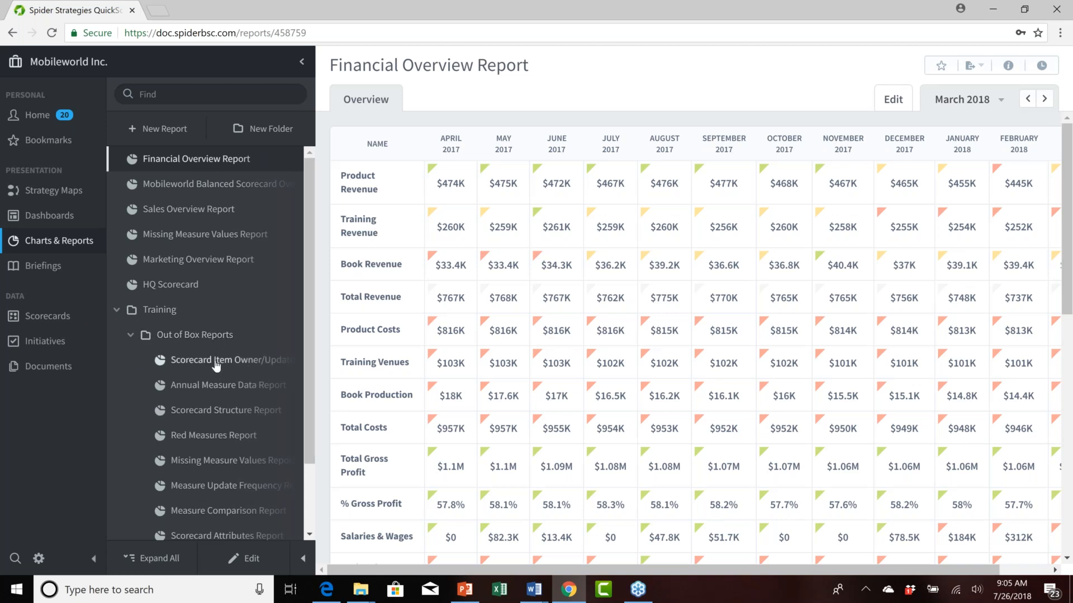
pyautogui.click(216, 363)
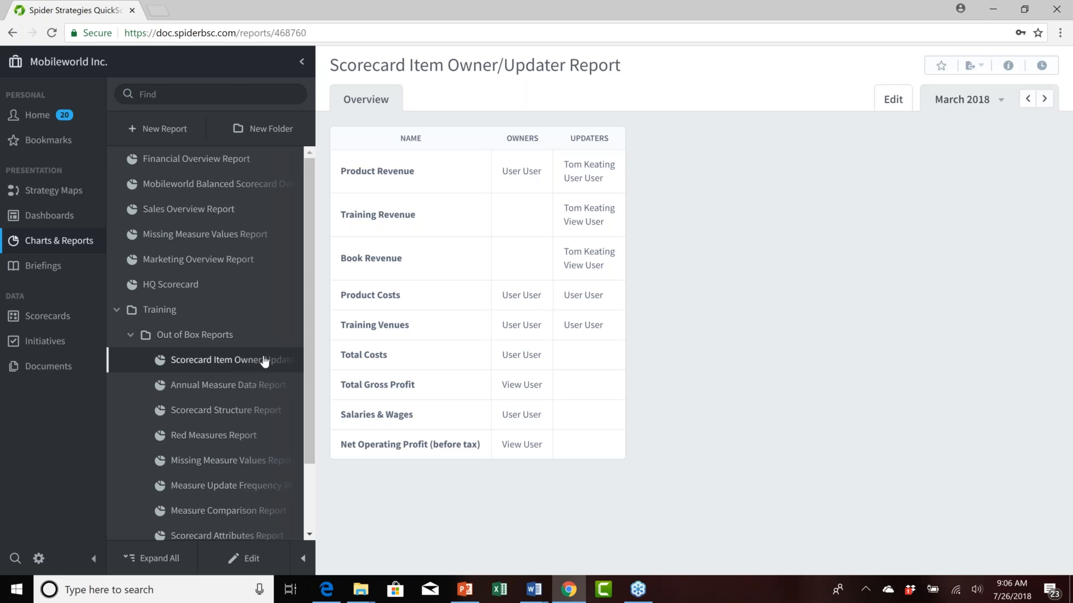
pyautogui.click(942, 67)
pyautogui.click(47, 140)
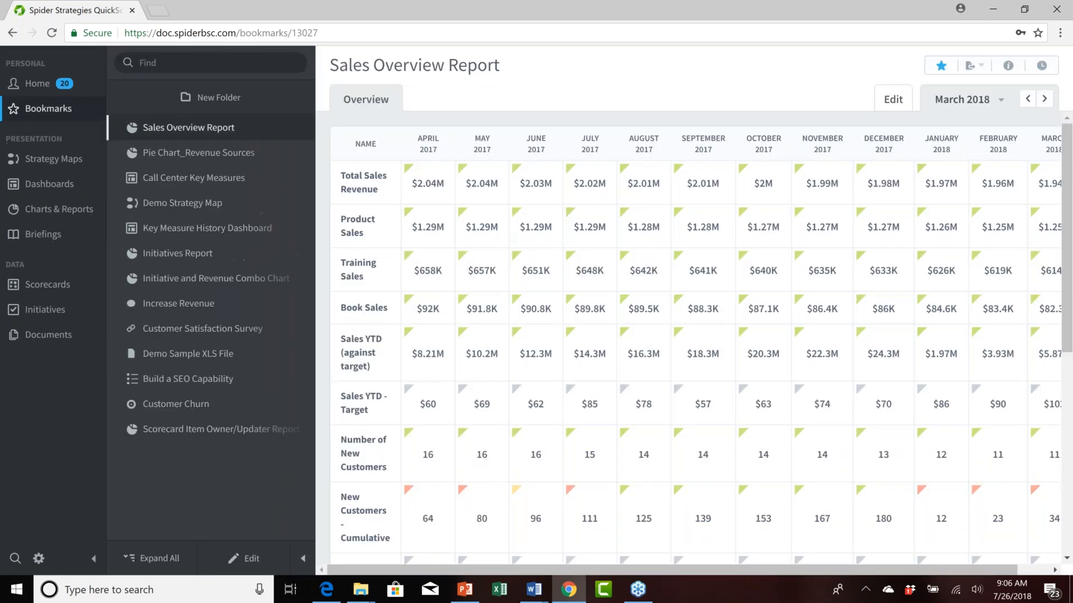
pyautogui.click(183, 433)
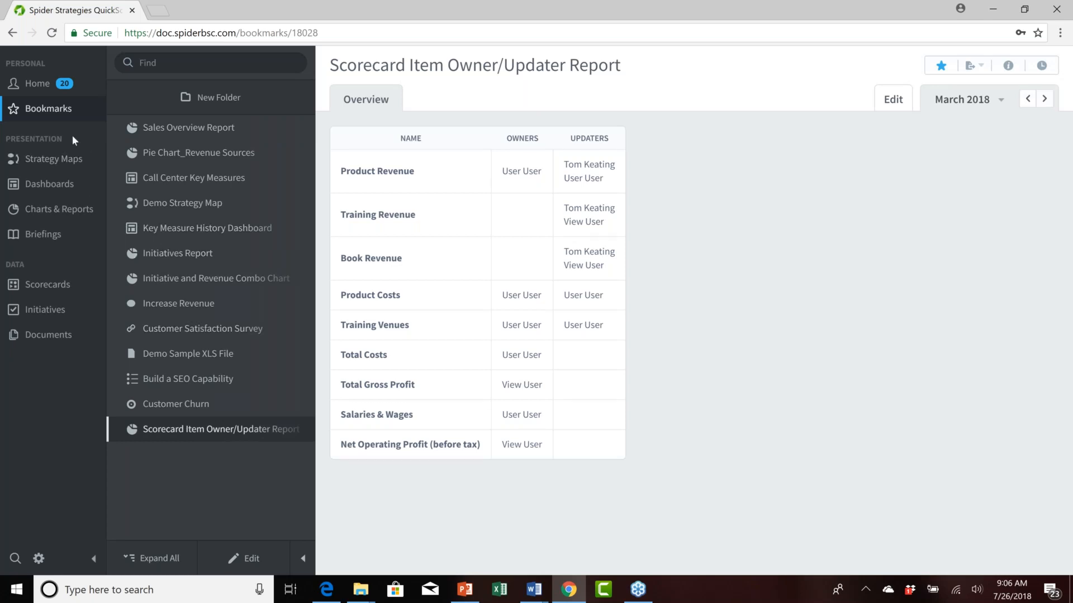
# Open the Chart and Report on a Dashboard dashboard in Training Content and examine its widgets
pyautogui.click(56, 190)
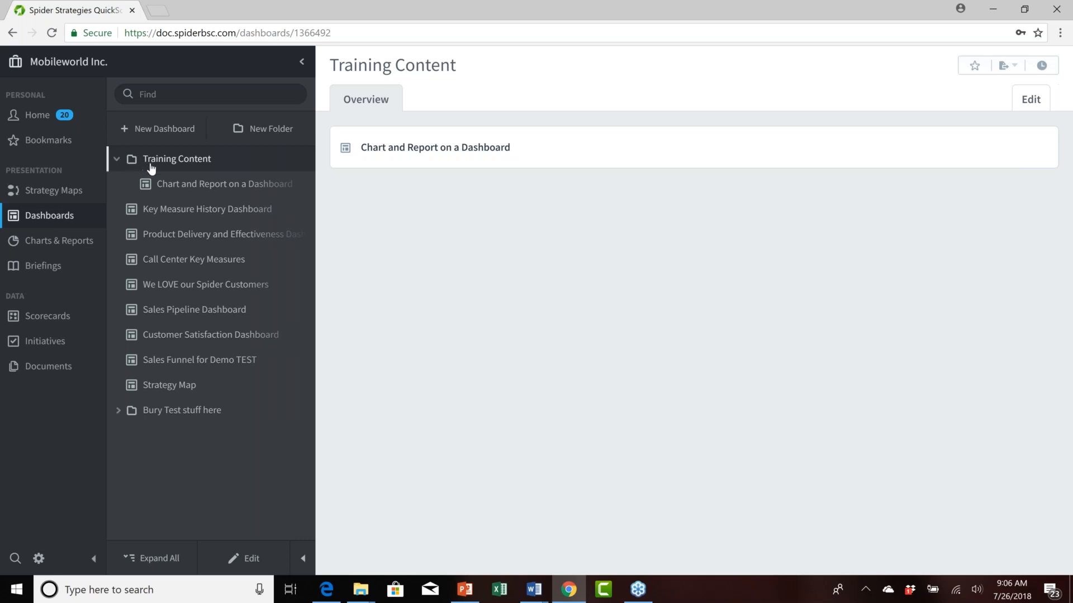
pyautogui.click(185, 189)
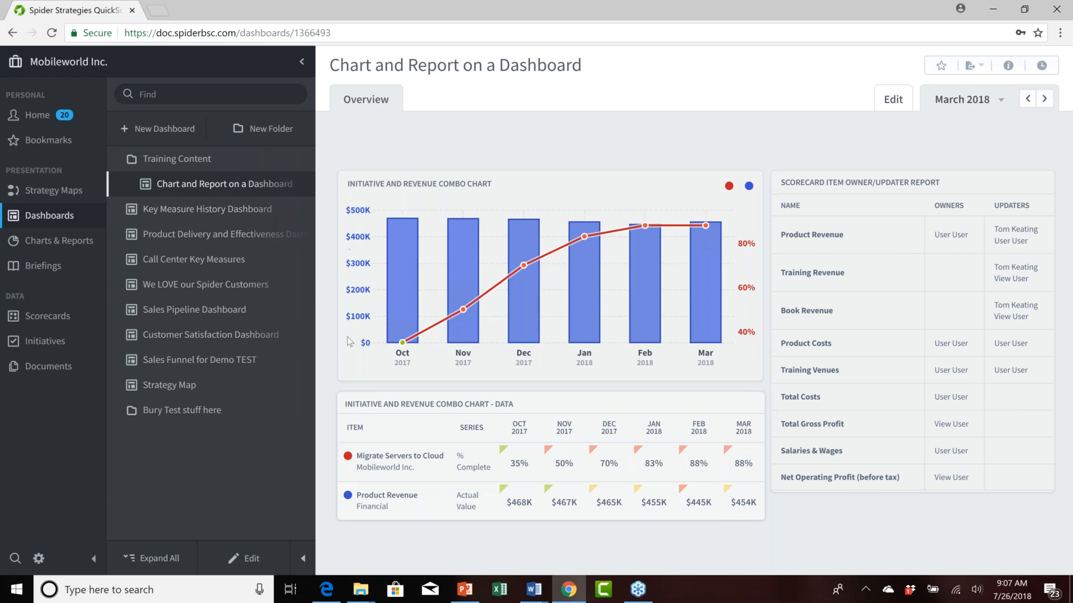
pyautogui.moveTo(610, 250)
pyautogui.moveTo(420, 227)
# Edit the dashboard in fullscreen and delete its Scorecard Item Owner/Updater Report widget
pyautogui.click(252, 559)
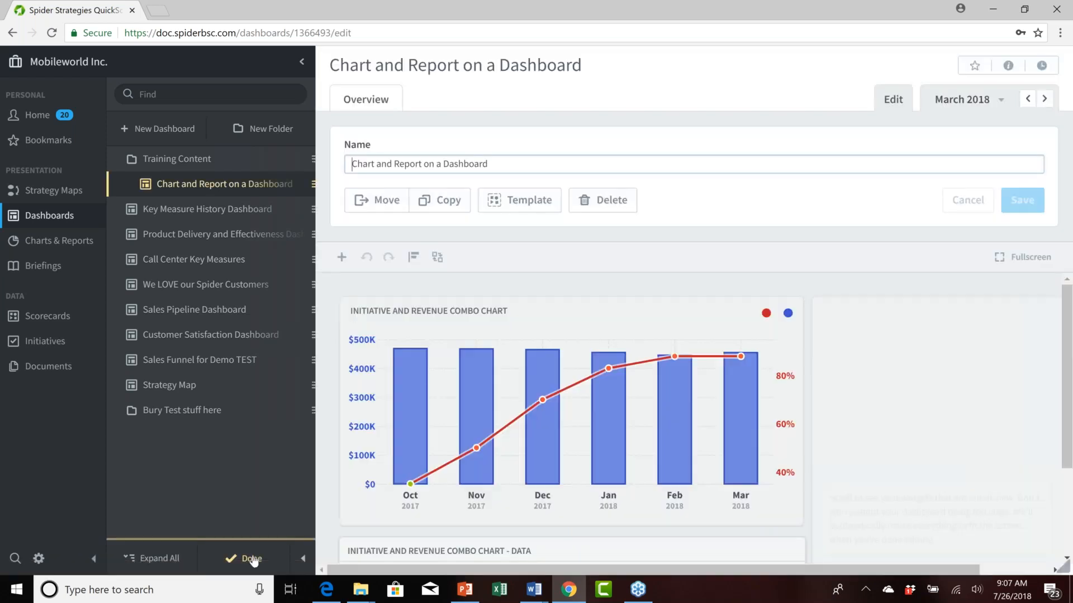
pyautogui.click(1022, 257)
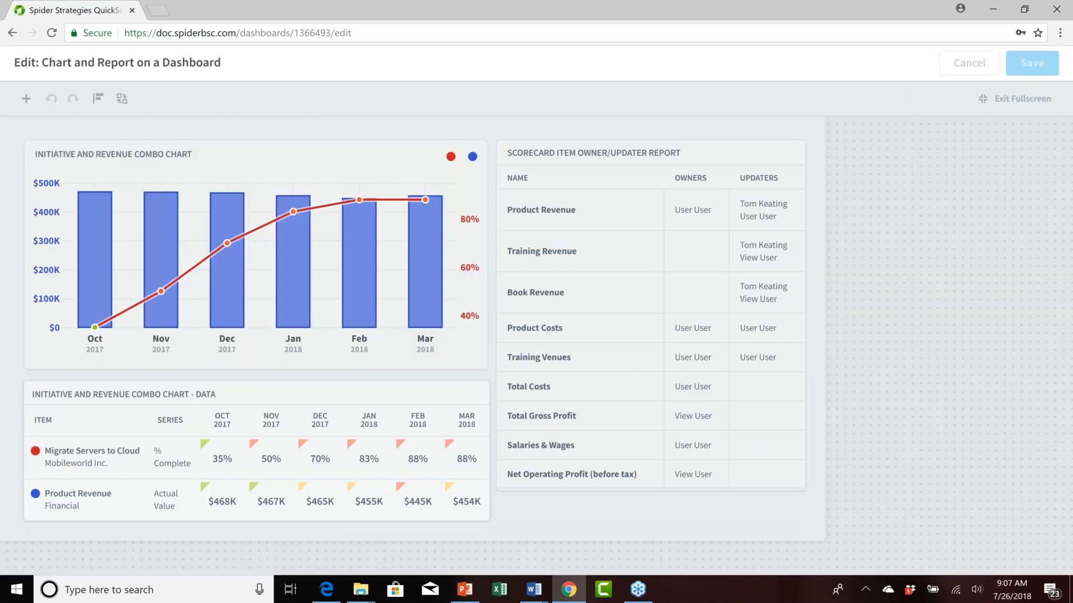
pyautogui.click(600, 194)
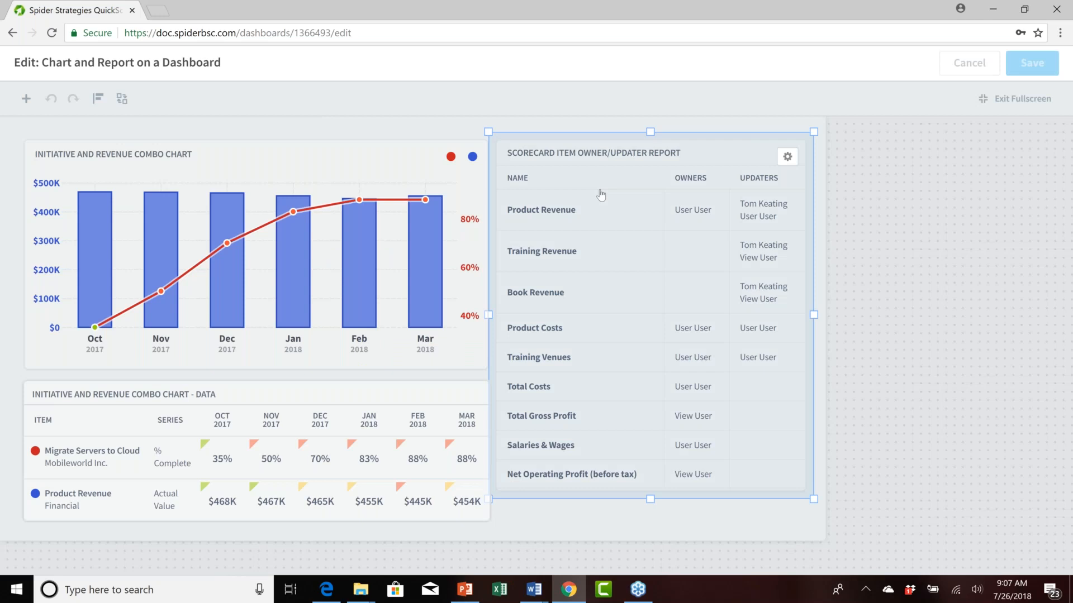
pyautogui.press('Delete')
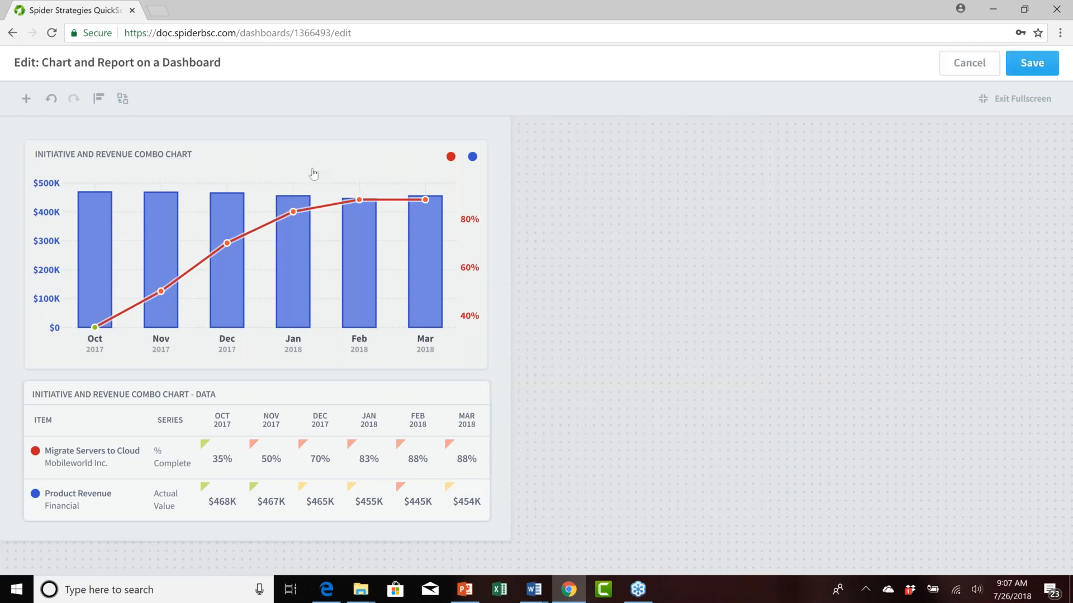
# Add the Scorecard Item Owner/Updater Report from Training's Out of Box Reports folder as a report widget
pyautogui.click(27, 101)
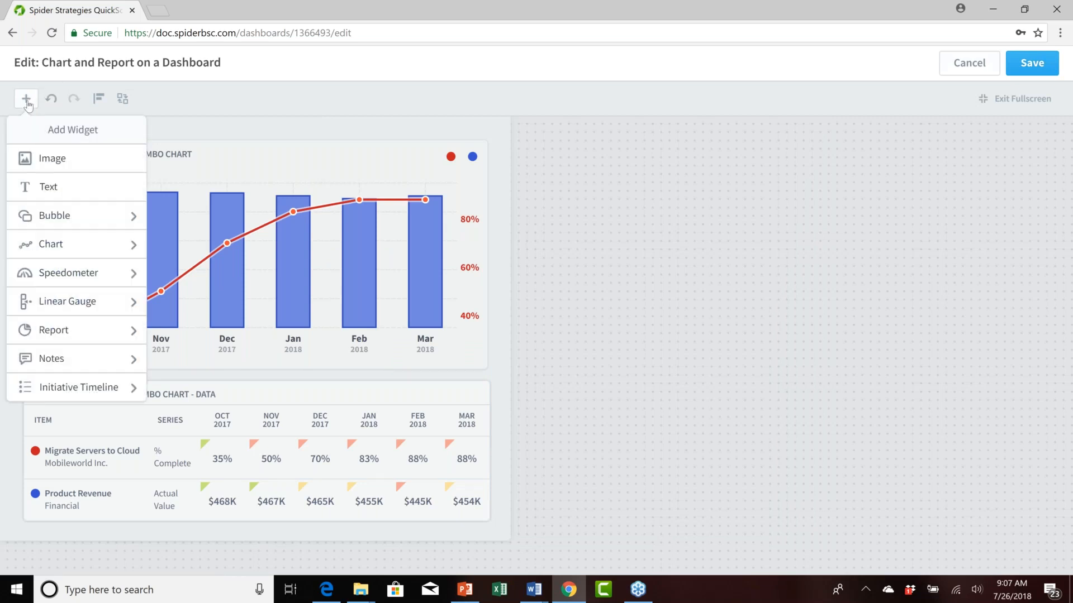
pyautogui.click(85, 334)
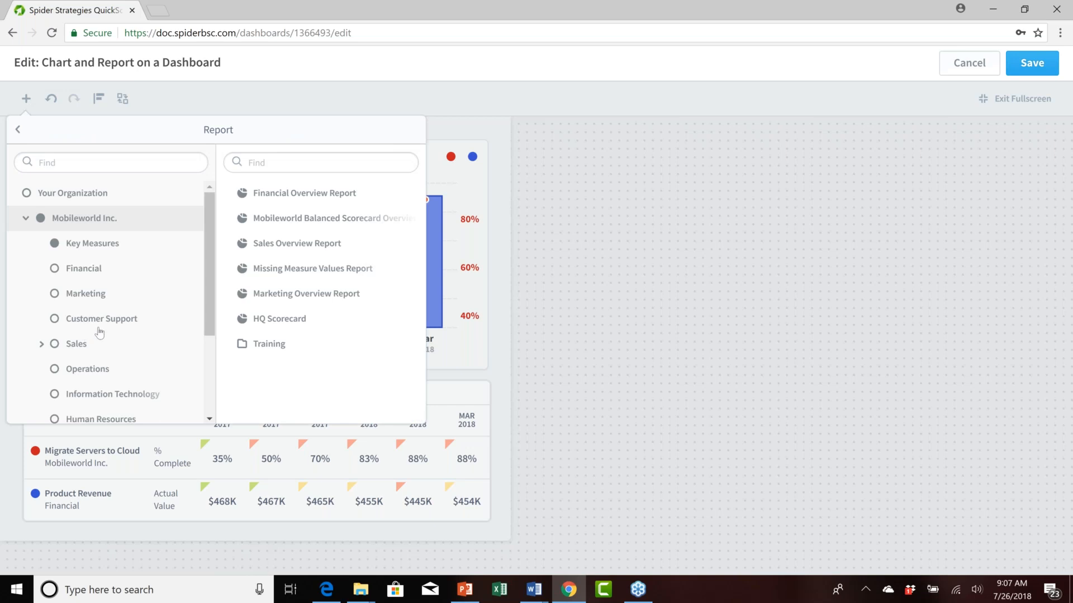
pyautogui.click(226, 345)
pyautogui.click(242, 369)
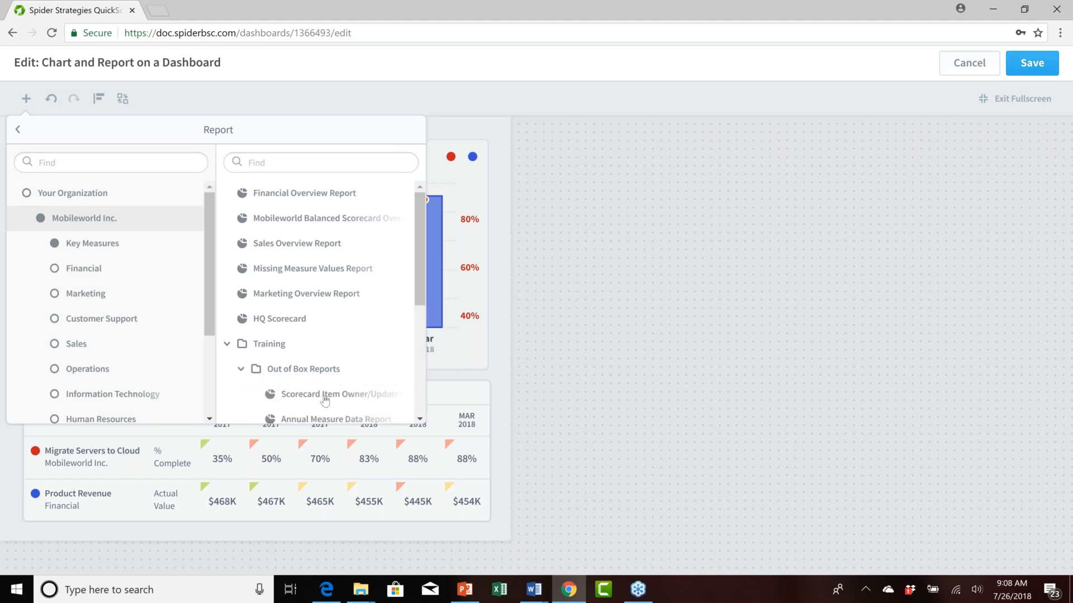
pyautogui.moveTo(326, 395)
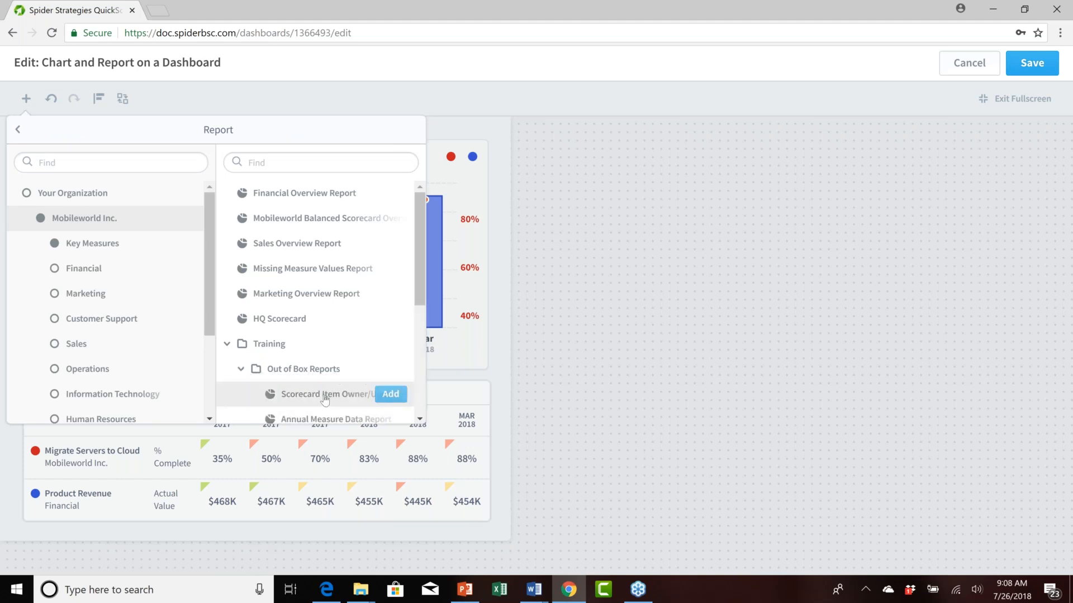
pyautogui.click(391, 395)
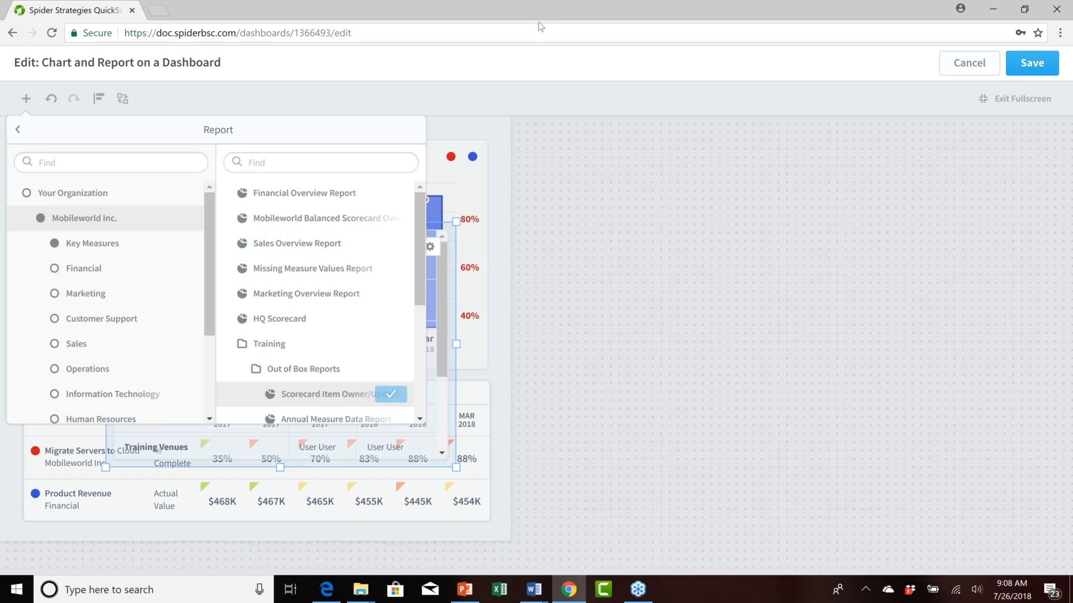
pyautogui.click(513, 99)
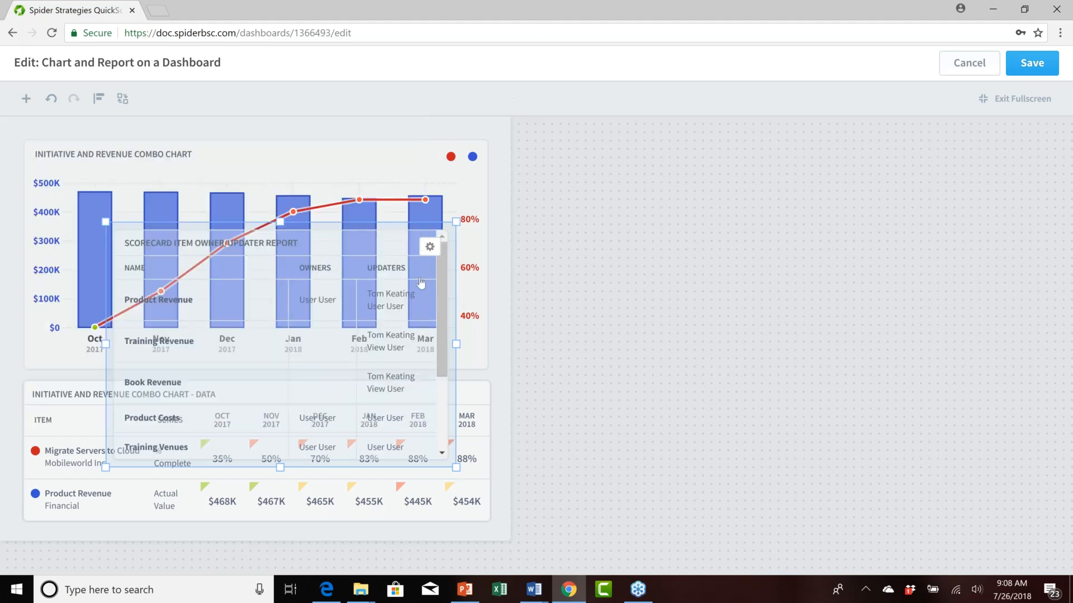
# Place the report widget beside the combo chart and stretch it down to the lower edge of the chart's data table
pyautogui.moveTo(420, 285); pyautogui.dragTo(804, 204)
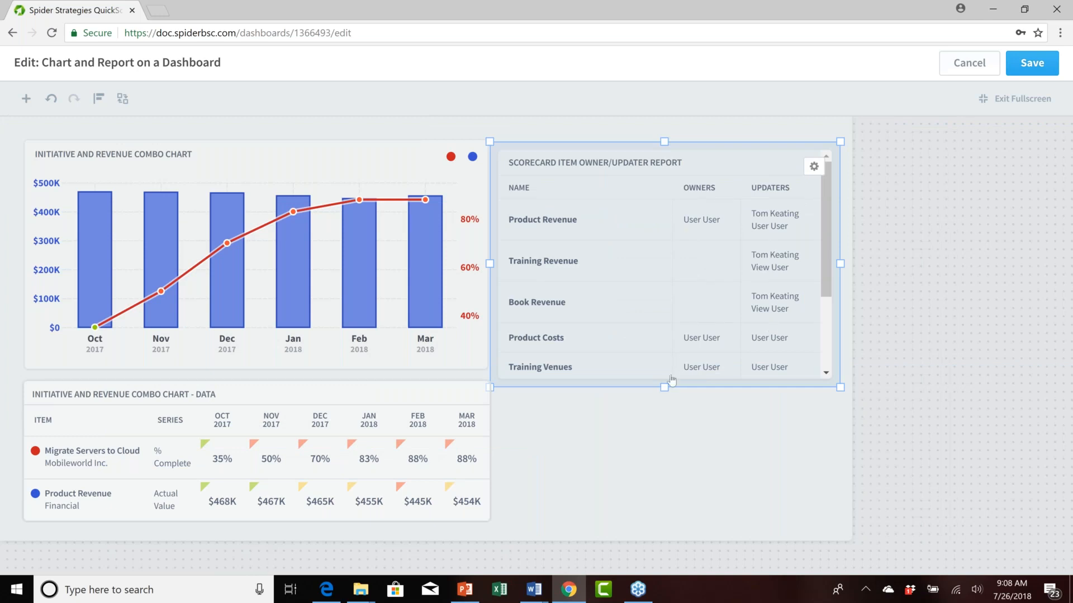
pyautogui.moveTo(632, 387); pyautogui.dragTo(633, 521)
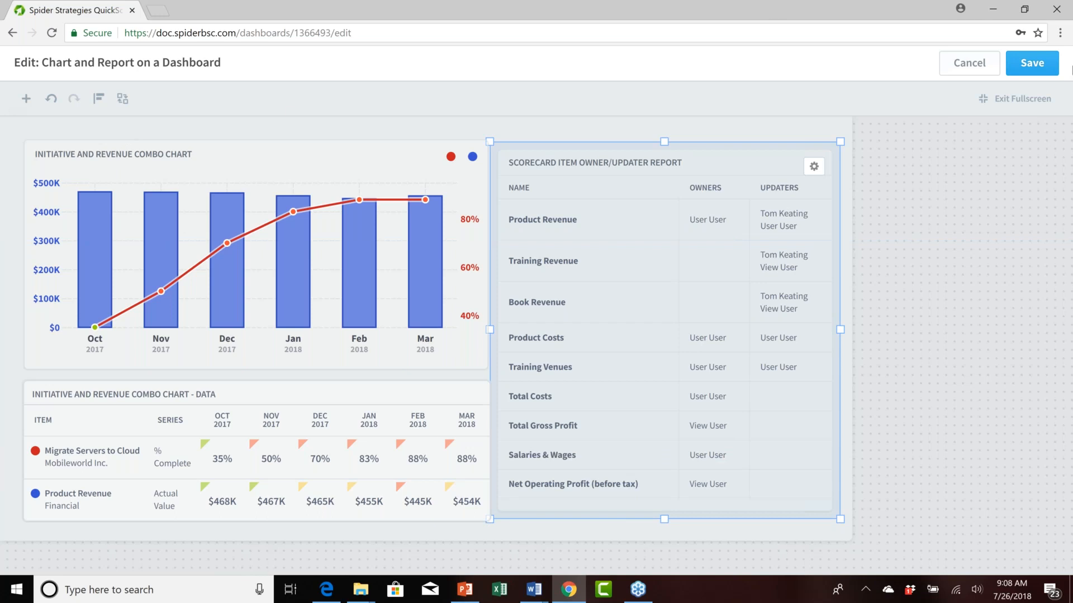
# Discard the dashboard changes and leave fullscreen and edit mode
pyautogui.click(982, 66)
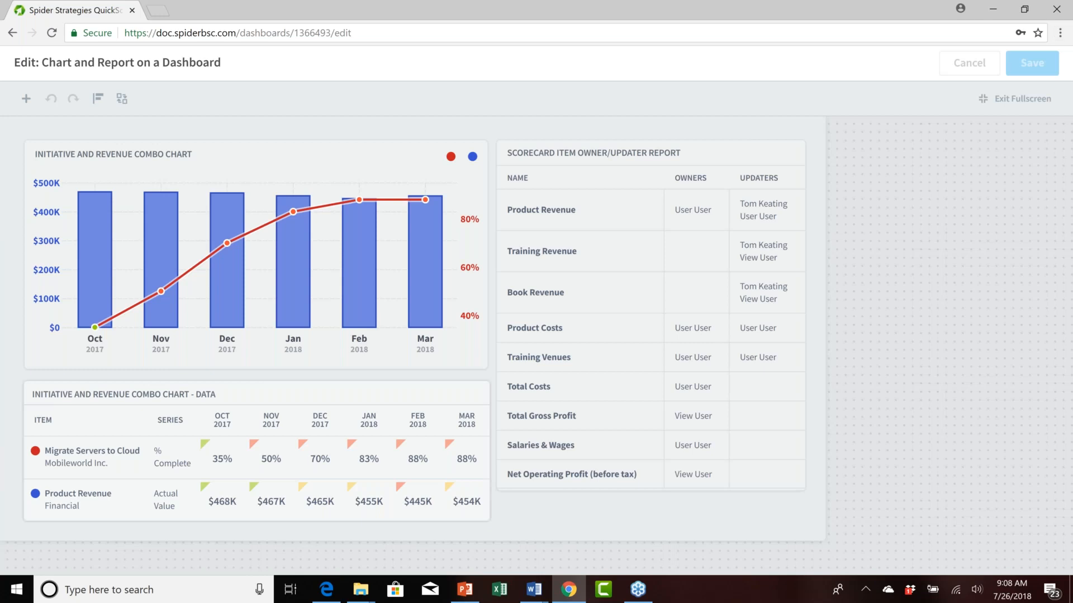
pyautogui.click(1021, 99)
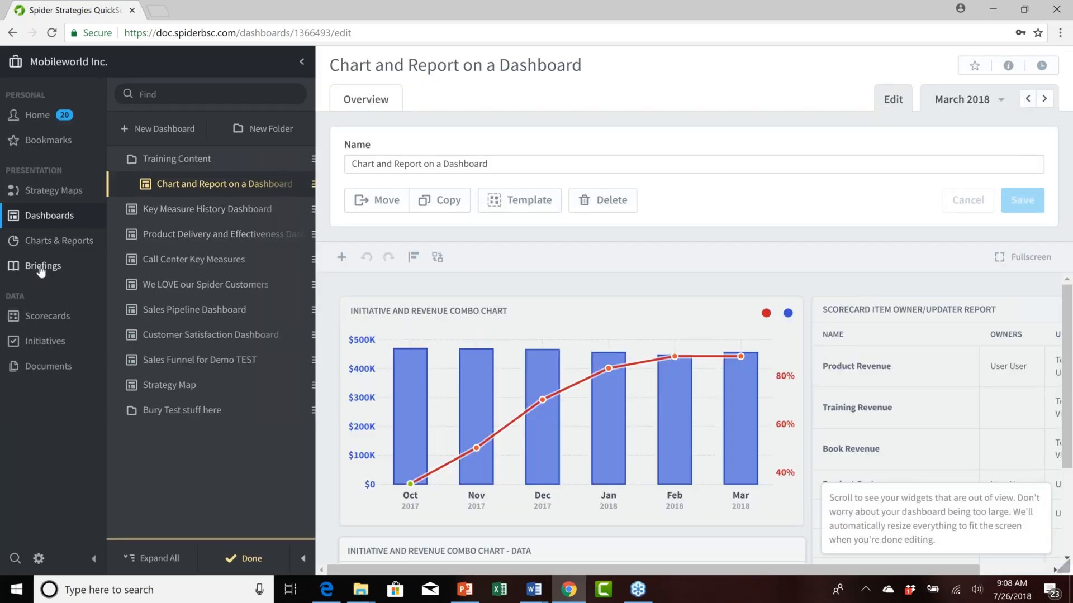
pyautogui.click(247, 558)
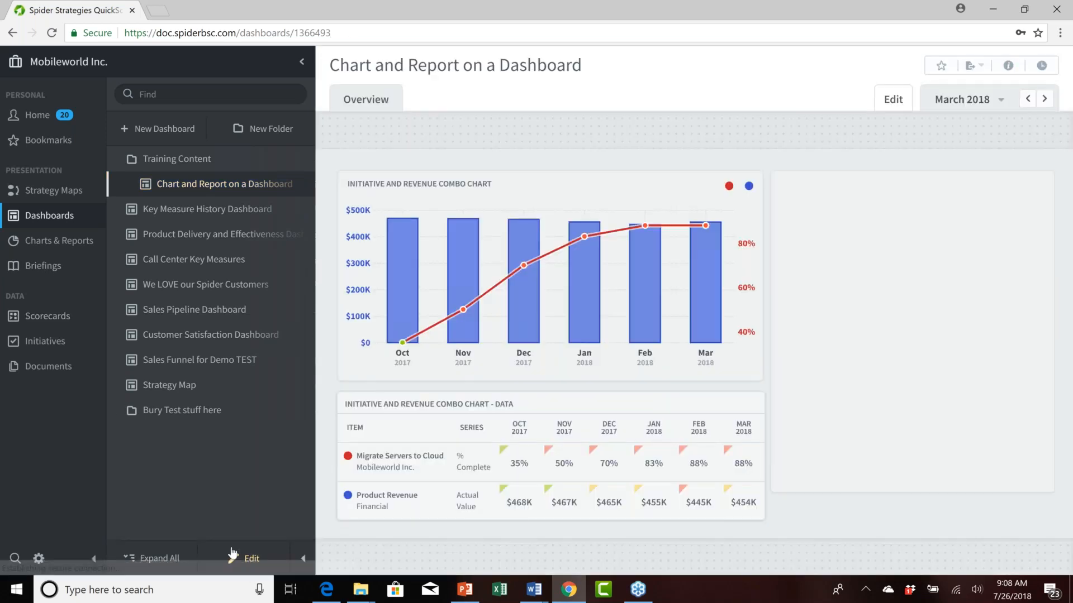
# Present the Training Content briefing, advance slide by slide to the Initiatives Report, and stop the presentation
pyautogui.click(44, 266)
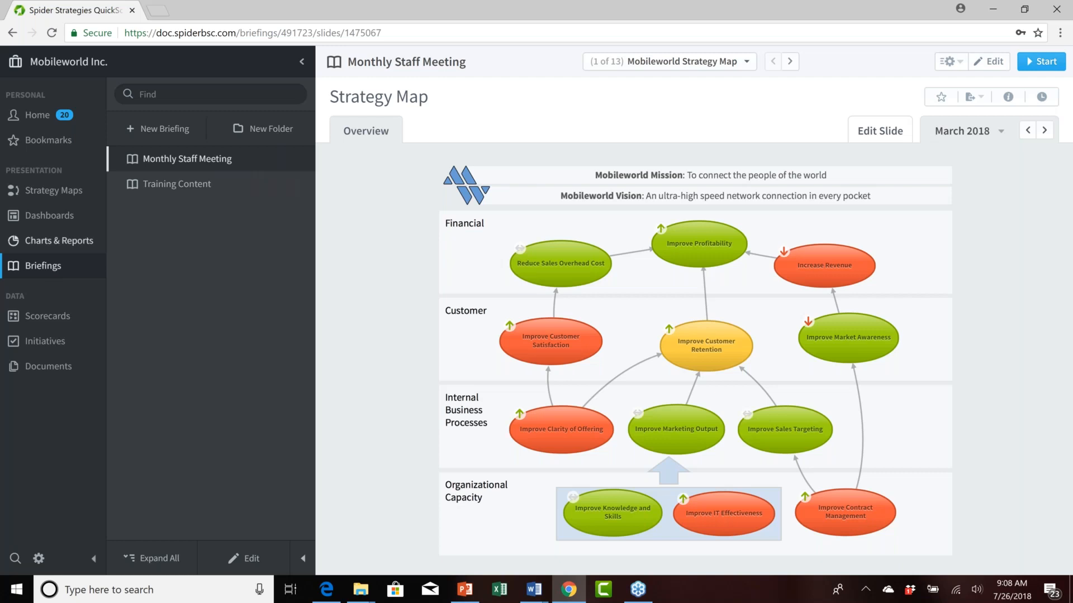
pyautogui.click(159, 188)
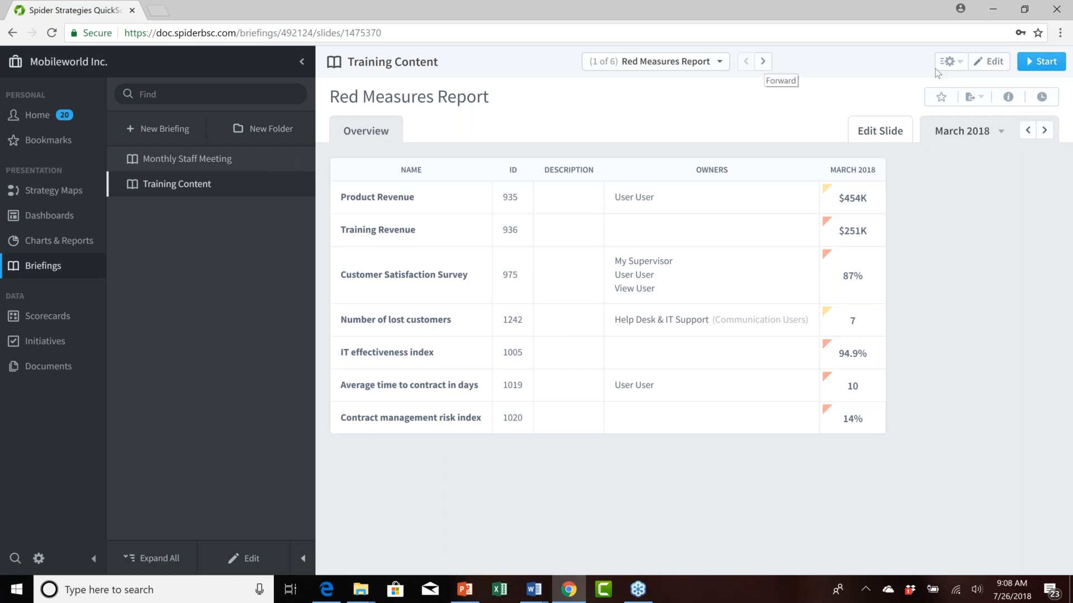
pyautogui.click(1040, 61)
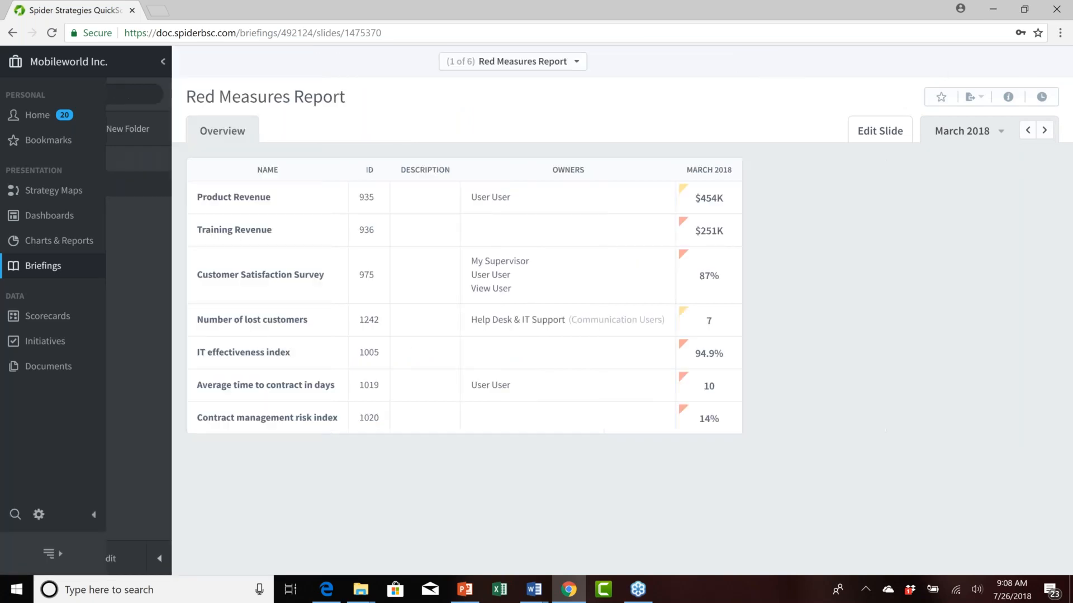
pyautogui.press('Right')
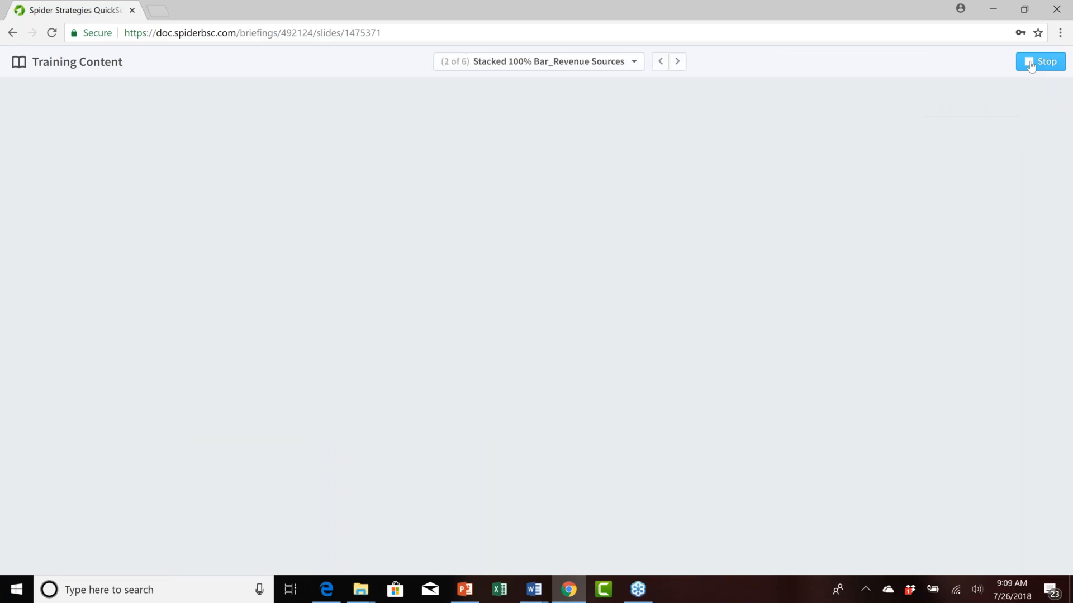
pyautogui.press('Right')
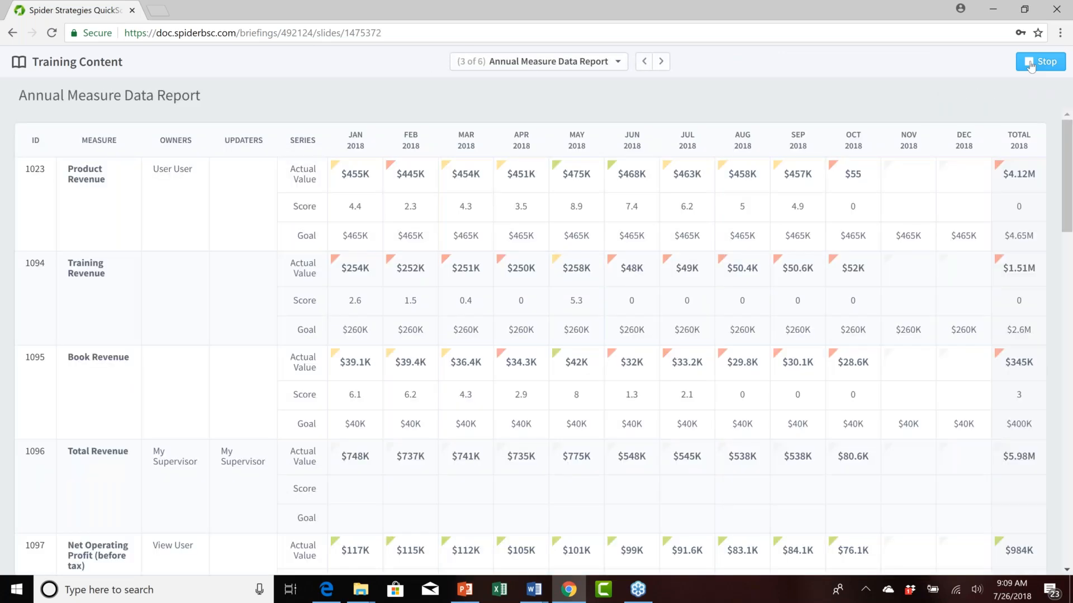
pyautogui.press('Right')
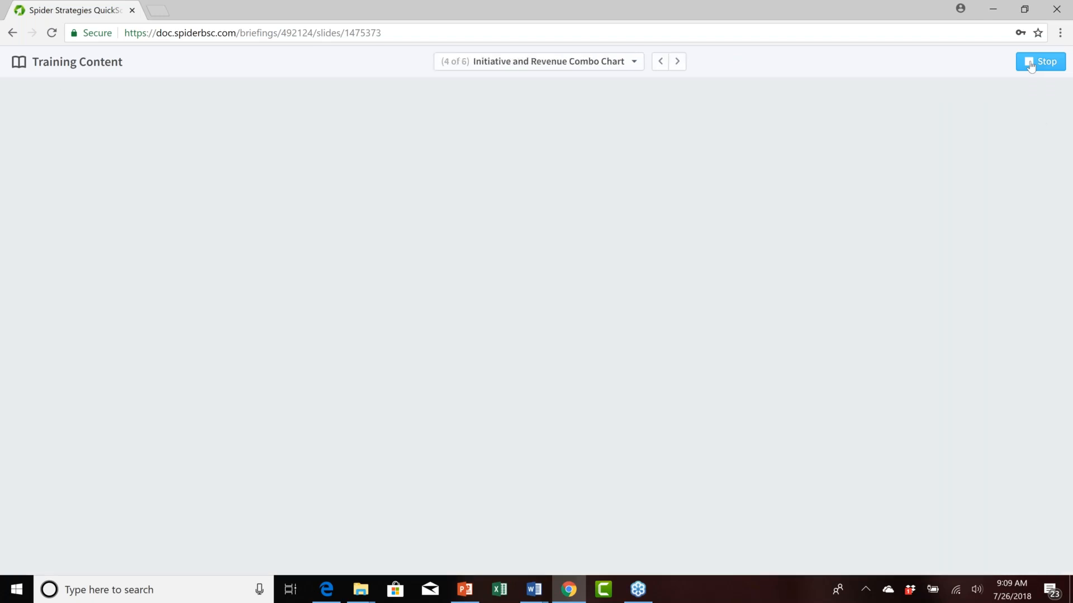
pyautogui.press('Right')
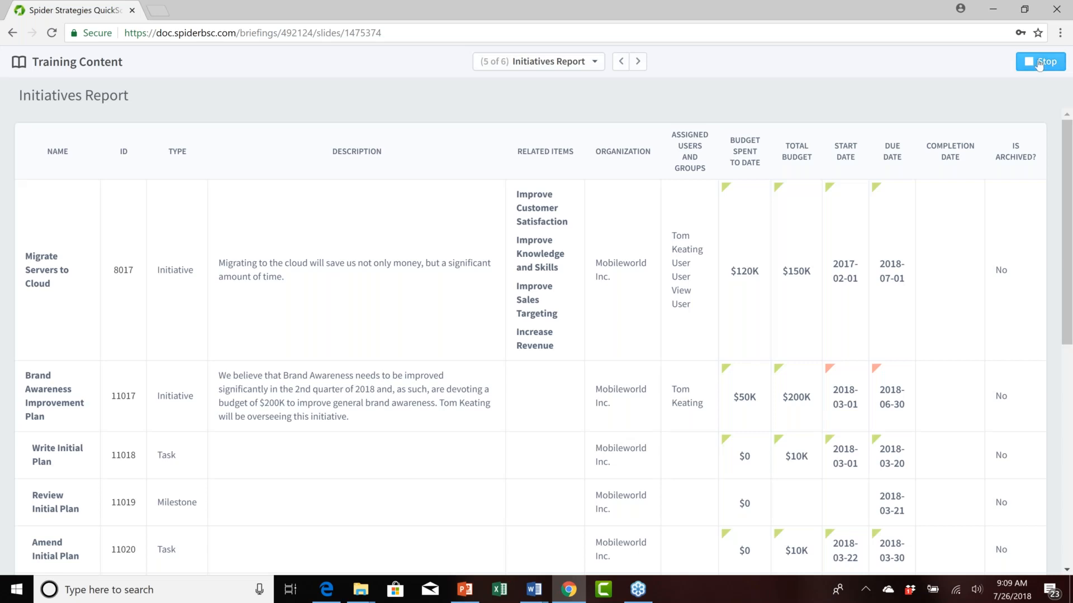
pyautogui.click(1037, 63)
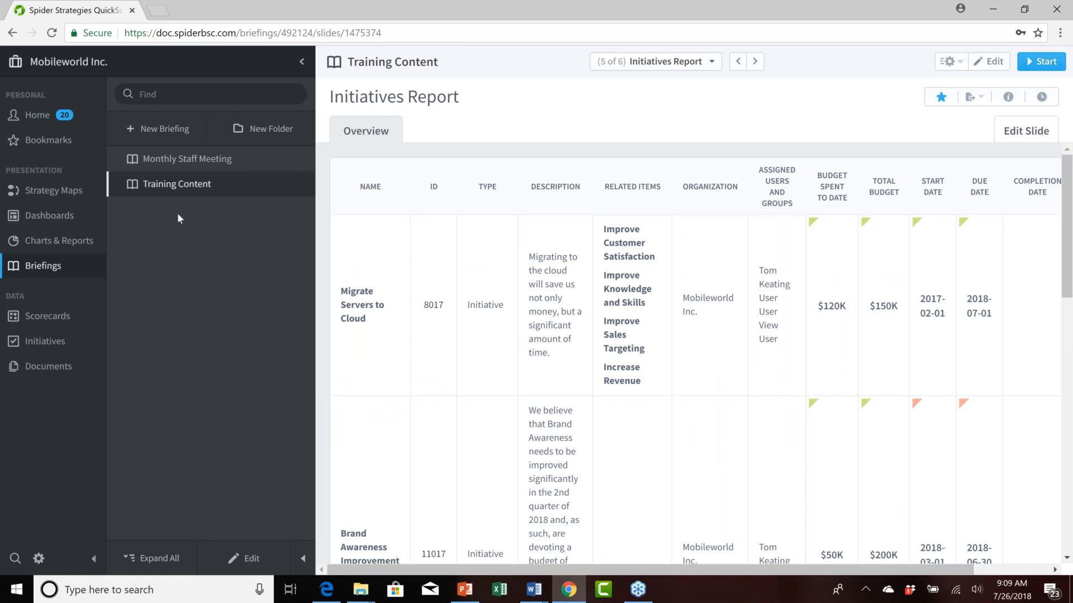
# Send the HQ Scorecard report to the Training Content briefing as a new slide for the current period
pyautogui.click(54, 245)
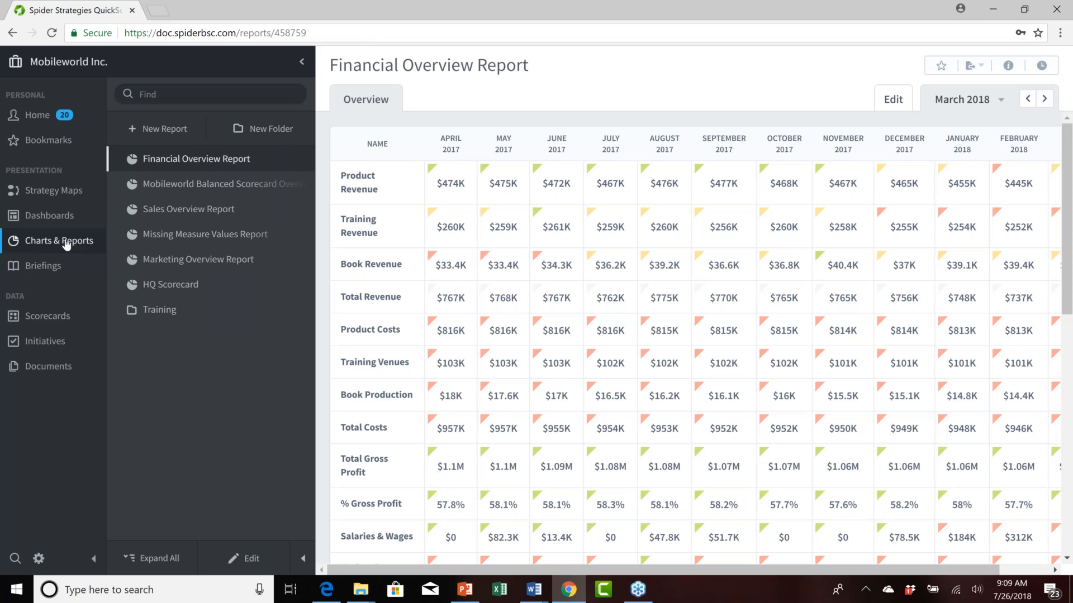
pyautogui.click(182, 287)
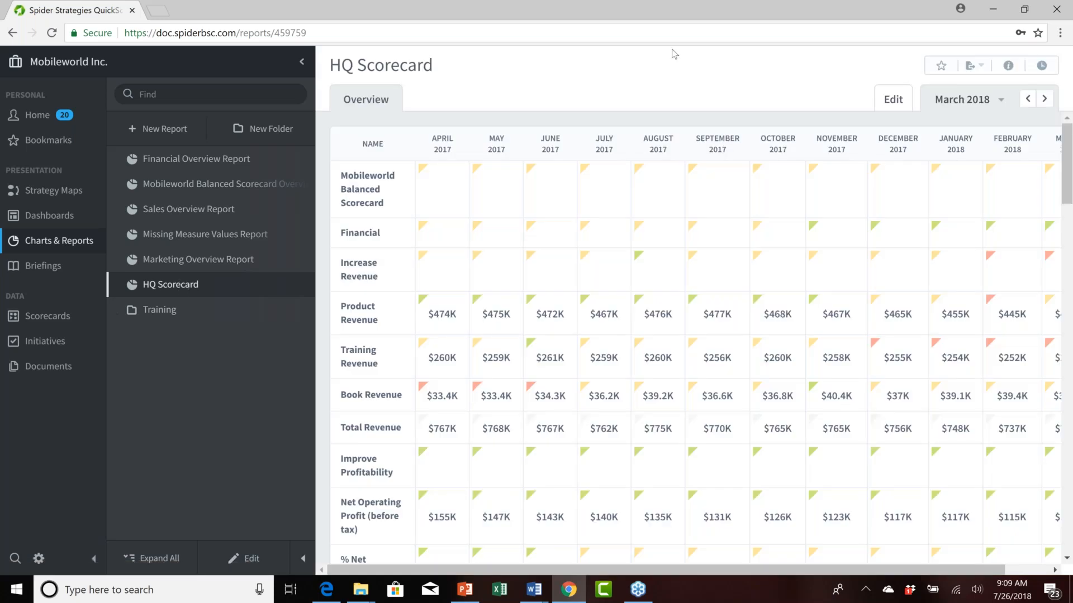
pyautogui.click(982, 68)
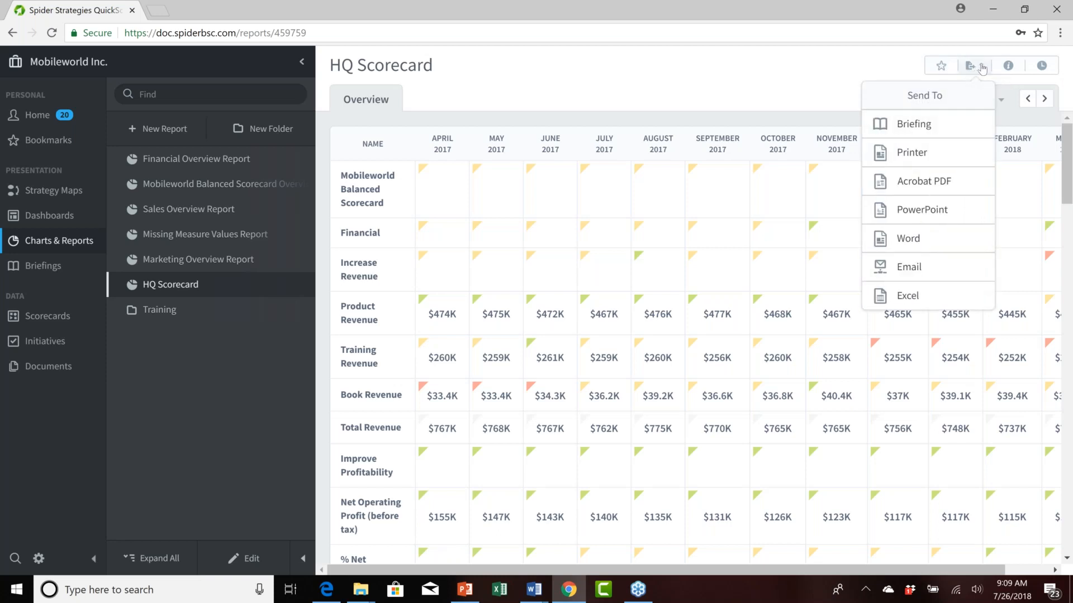
pyautogui.click(924, 127)
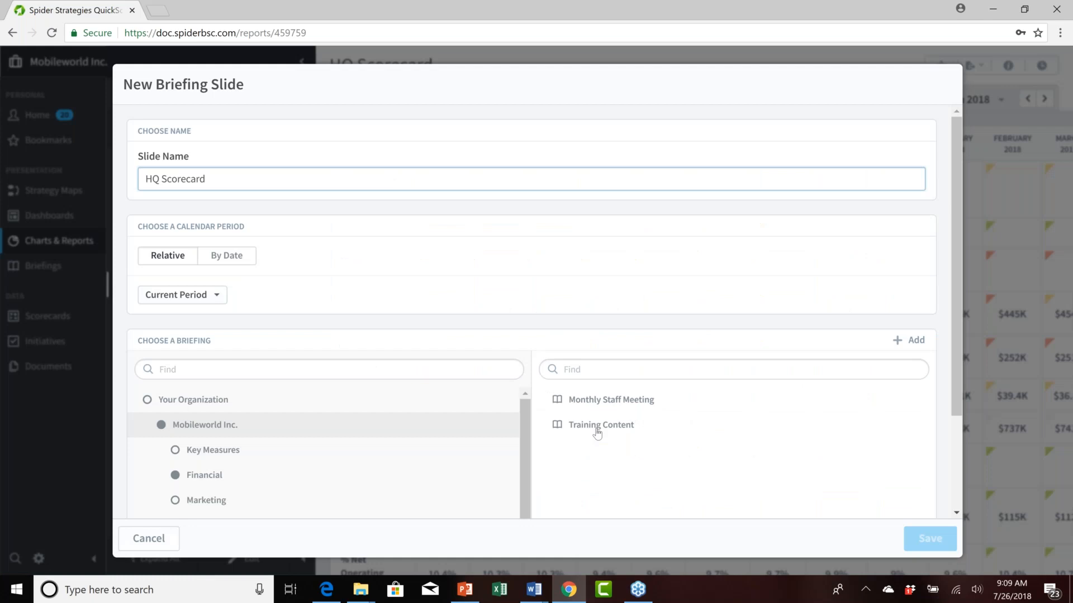
pyautogui.click(608, 431)
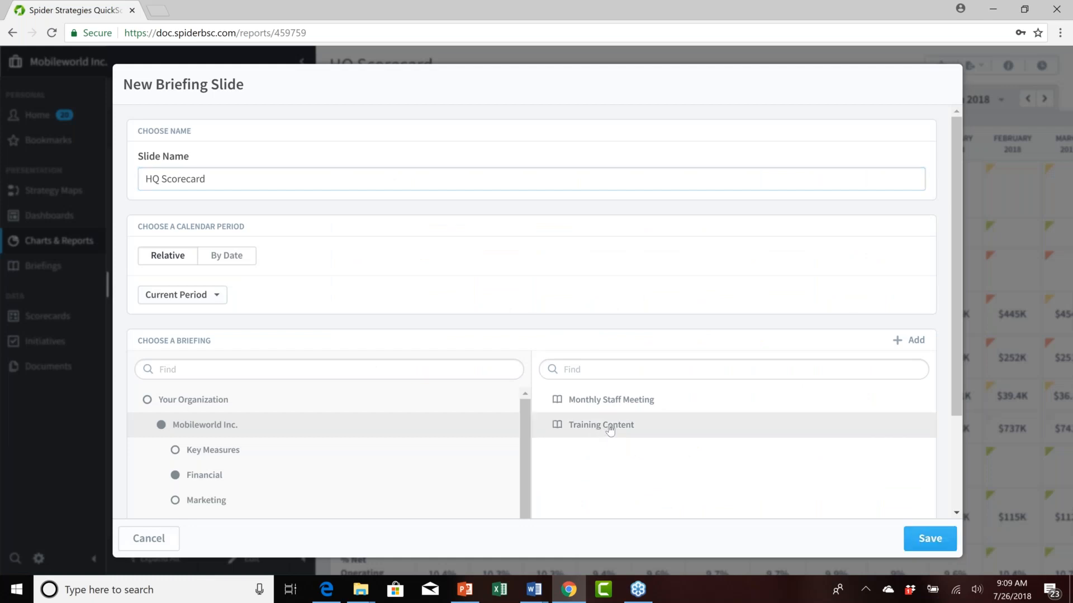
pyautogui.click(930, 538)
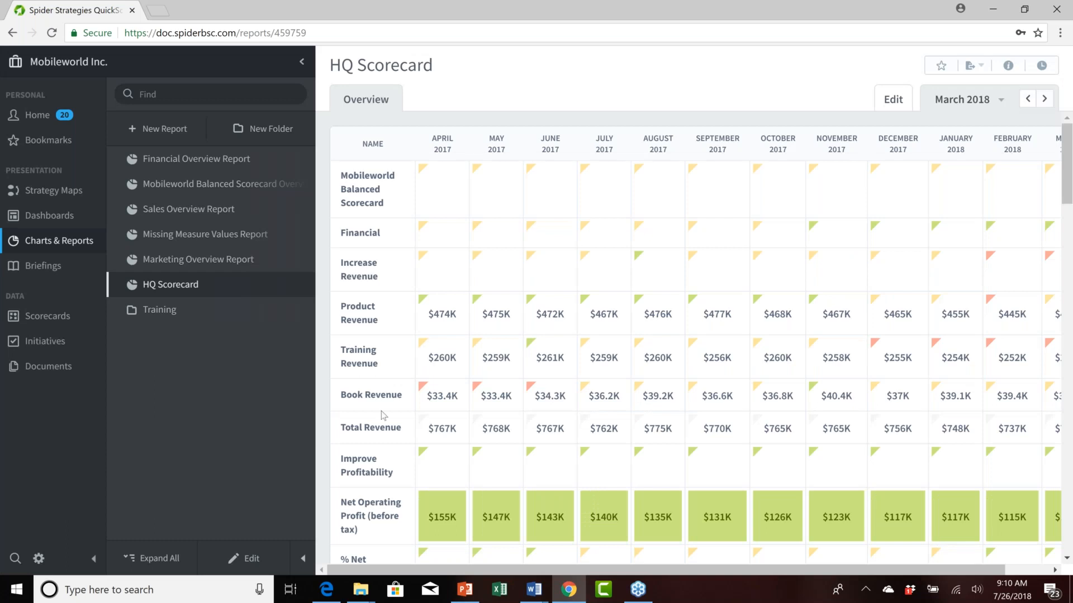
# Open the Training Content briefing and view its Pie Chart_Revenue Sources and HQ Scorecard slides
pyautogui.click(43, 268)
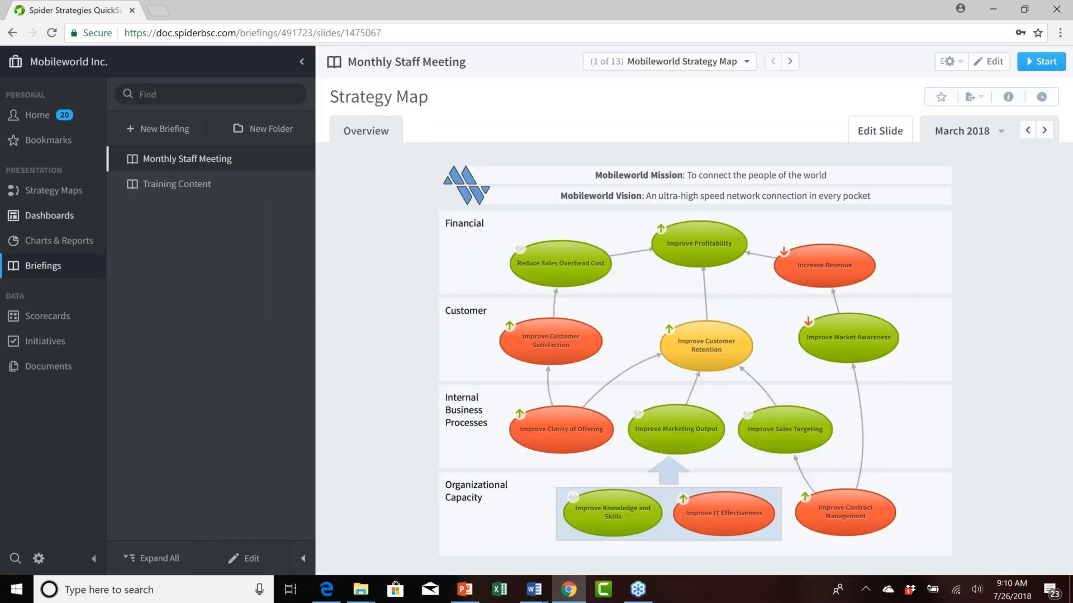
pyautogui.click(165, 188)
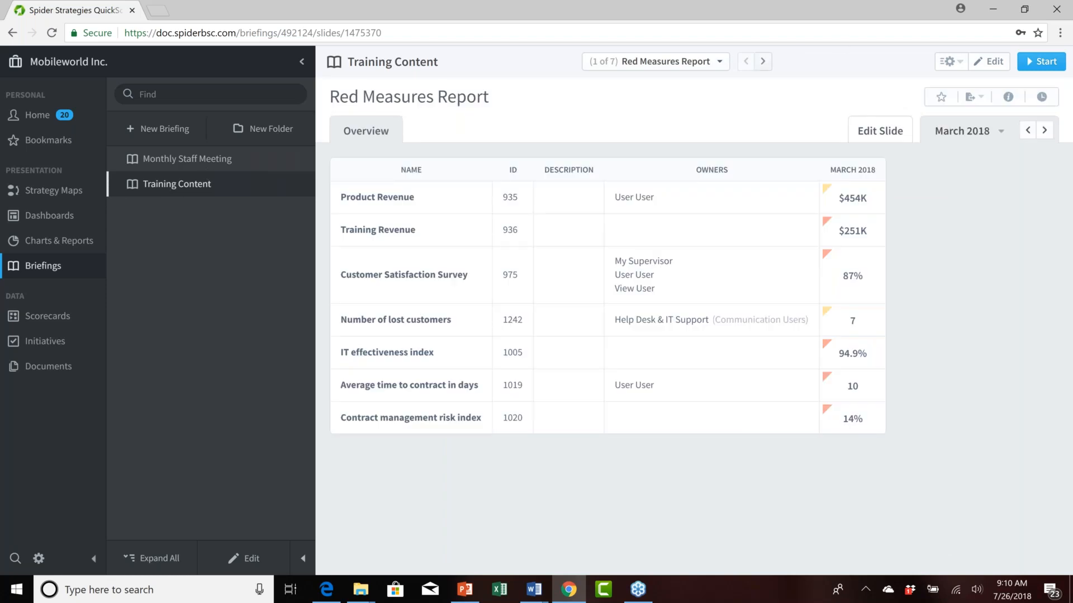
pyautogui.click(719, 66)
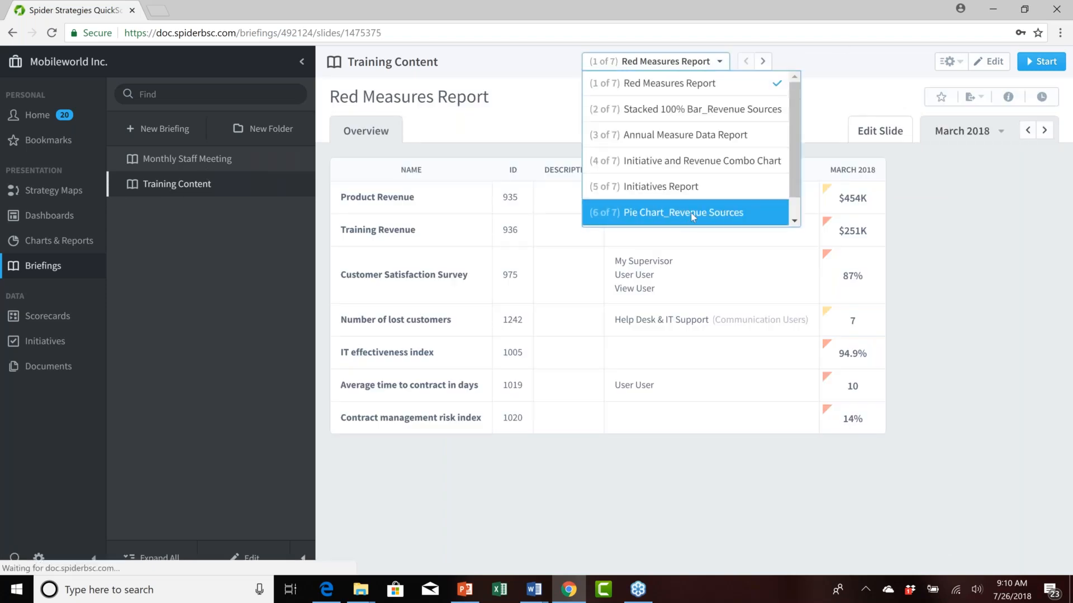
pyautogui.click(690, 213)
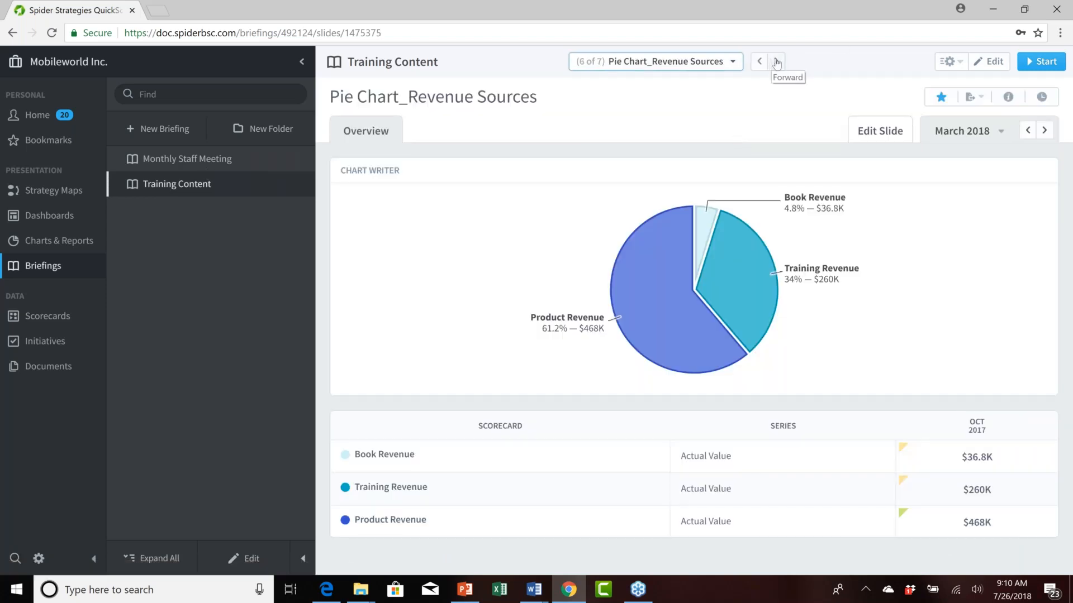
pyautogui.click(773, 61)
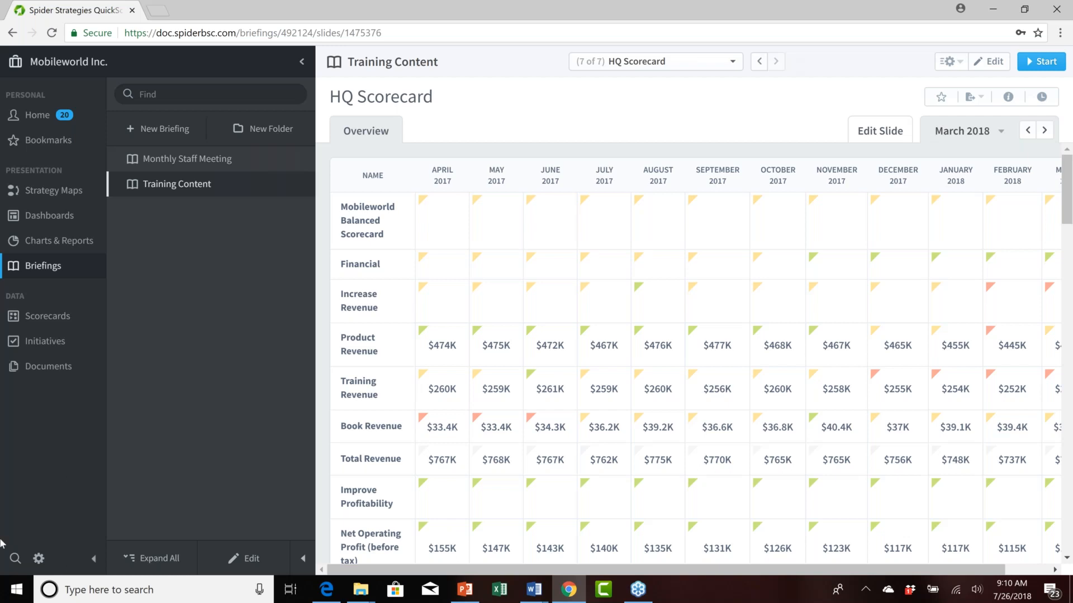
# Review the report types offered for a new report in Charts & Reports, and cancel without creating one
pyautogui.click(57, 244)
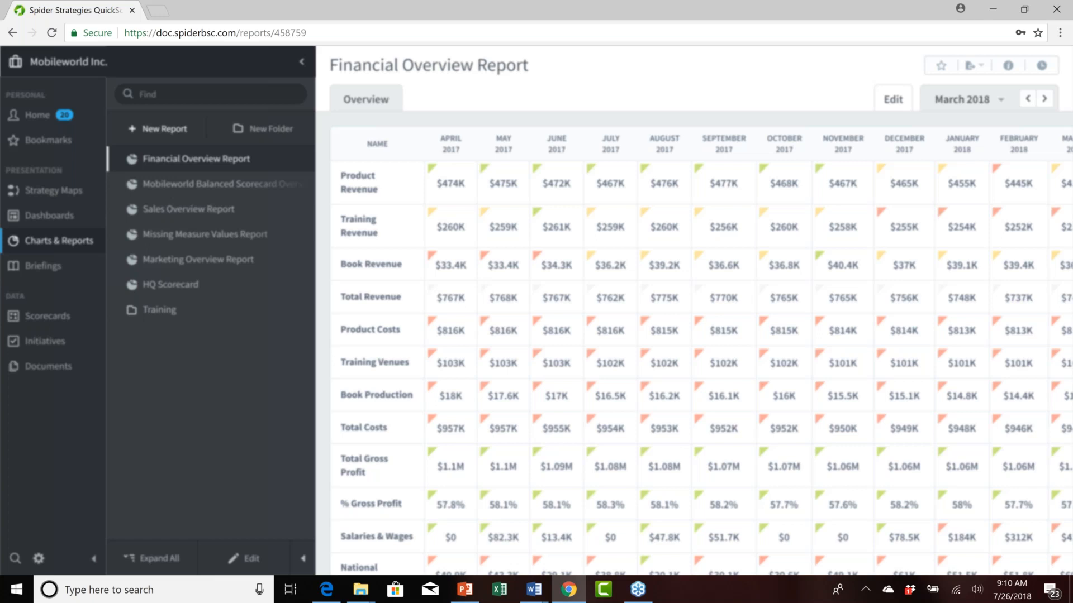
pyautogui.click(179, 129)
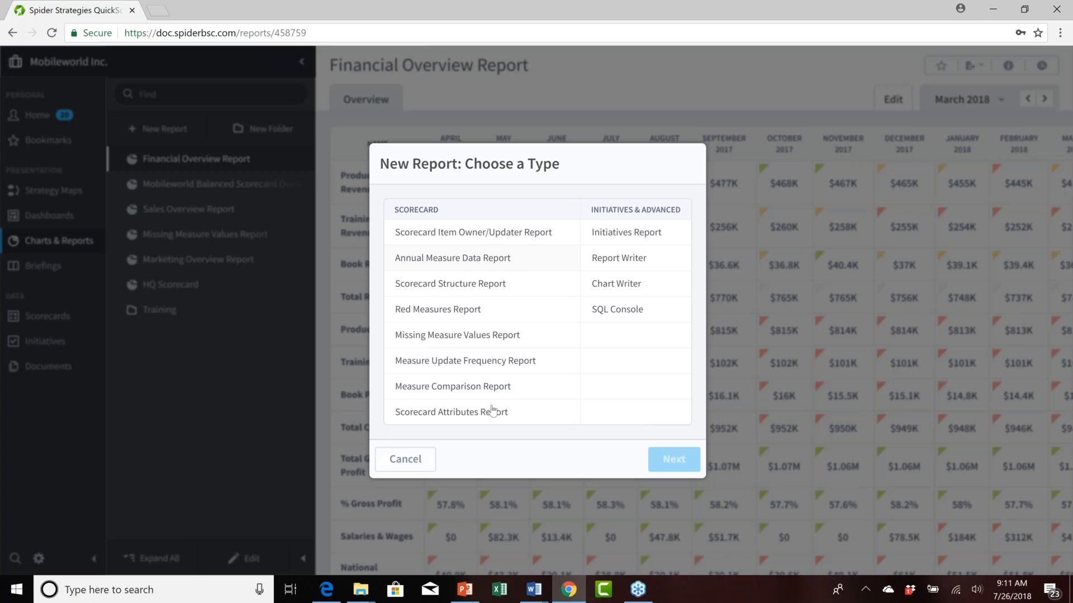
pyautogui.click(411, 460)
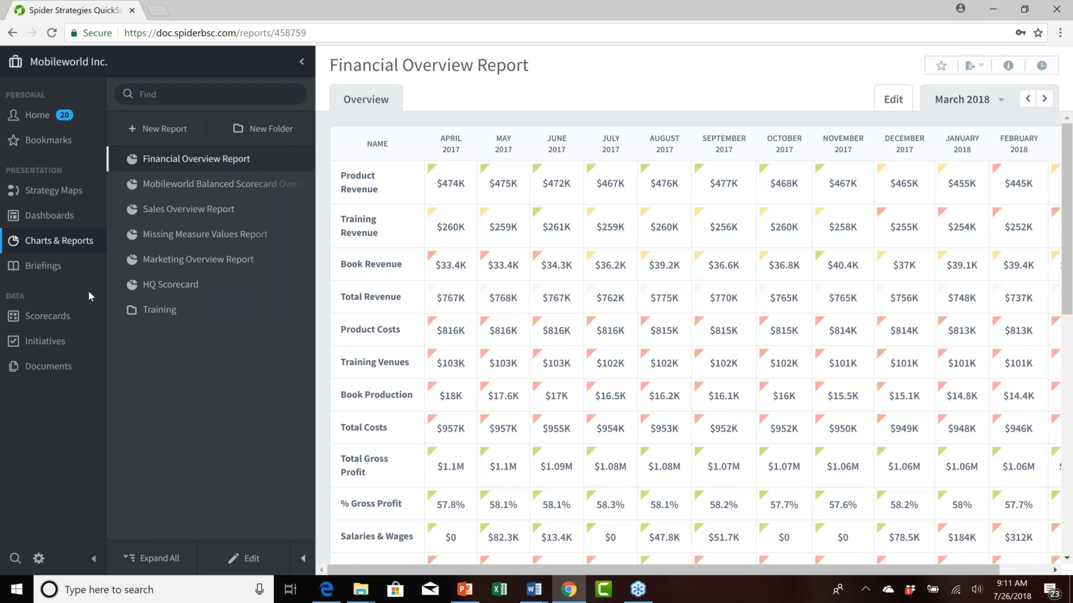
# Expand Training's Out of Box Reports folder and view the Scorecard Item Owner/Updater Report
pyautogui.click(121, 311)
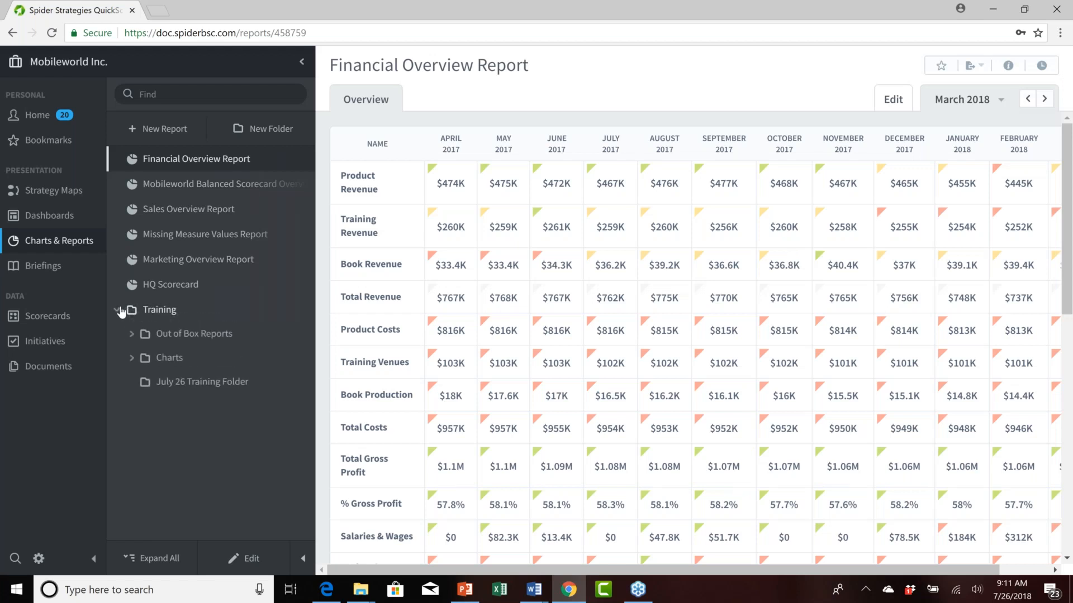
pyautogui.click(133, 335)
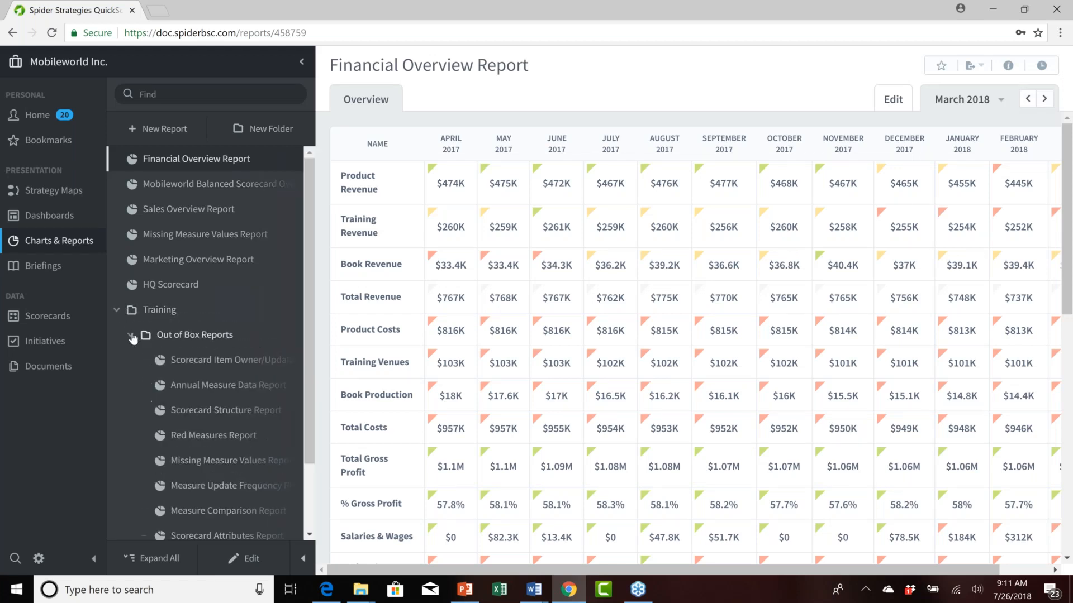
pyautogui.click(206, 362)
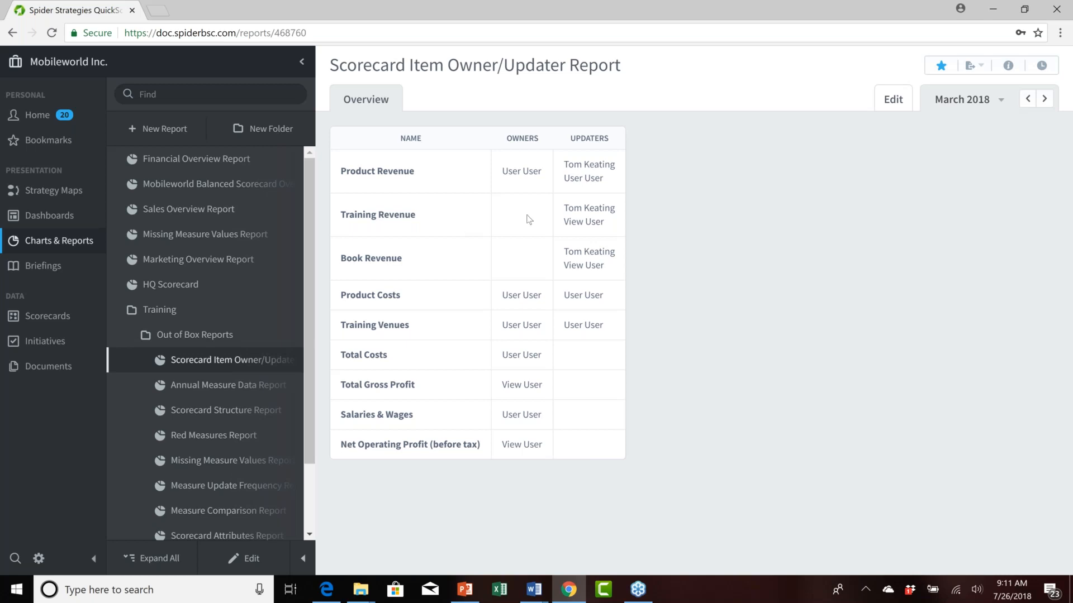
# Open the Annual Measure Data Report and examine its monthly columns through the 2018 total
pyautogui.click(212, 391)
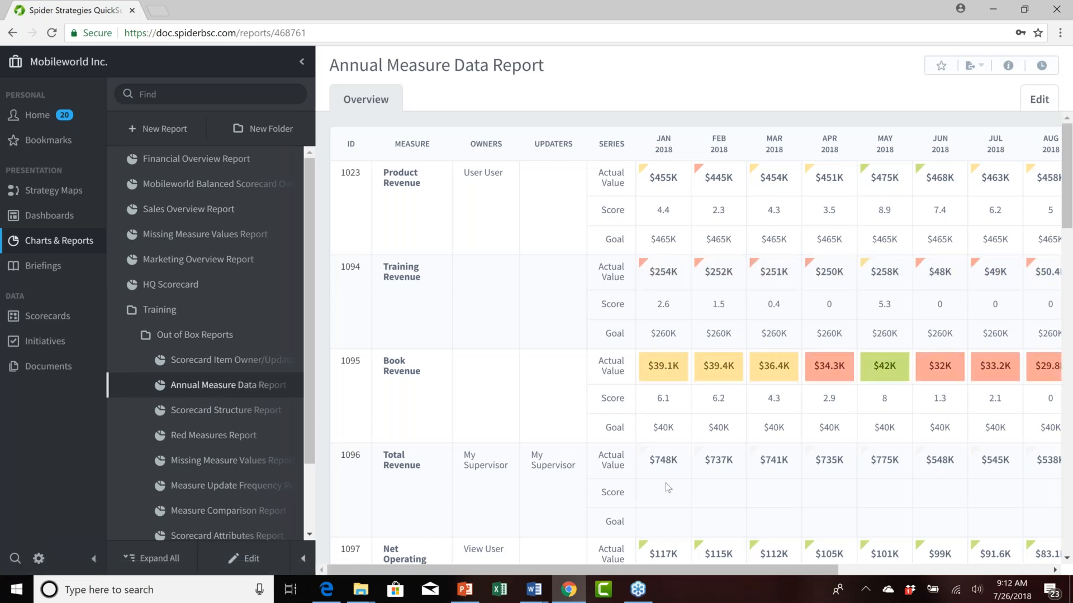
pyautogui.moveTo(998, 562)
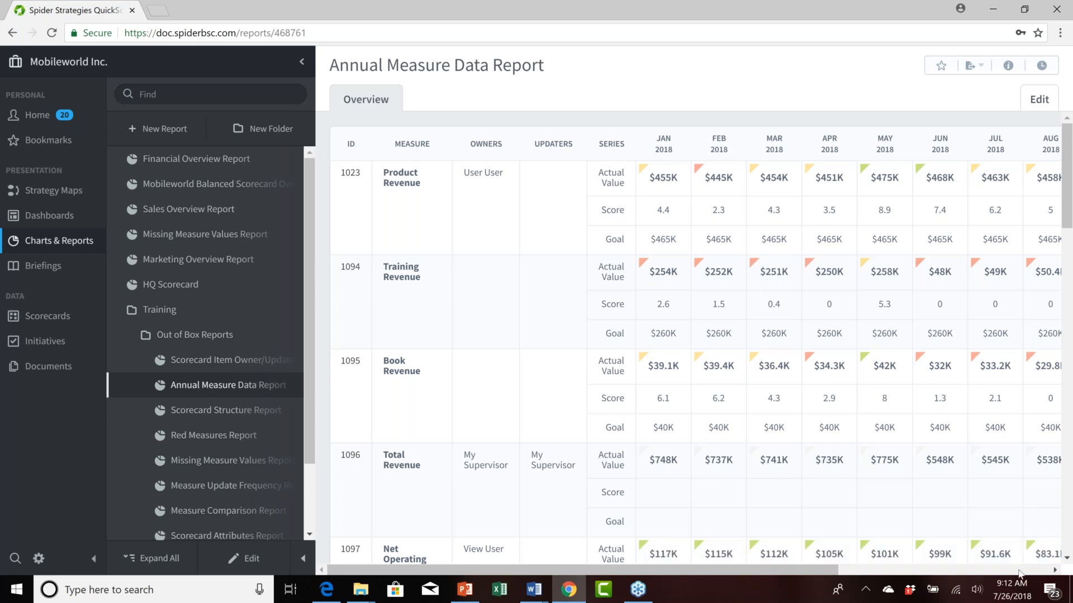
pyautogui.hscroll(1, 1017, 574)
pyautogui.hscroll(4, 1018, 573)
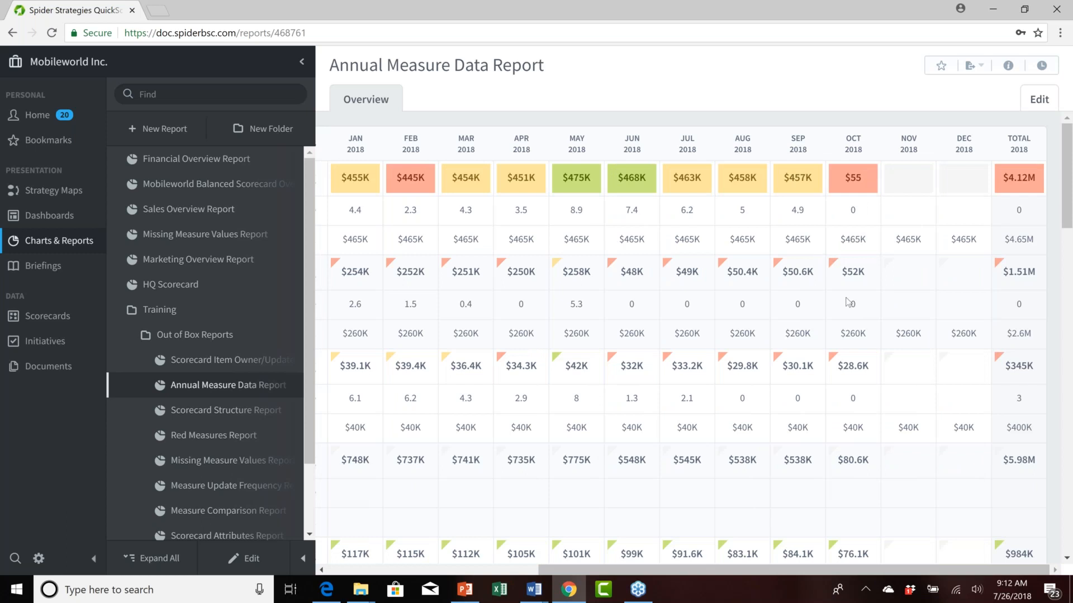
pyautogui.moveTo(847, 339)
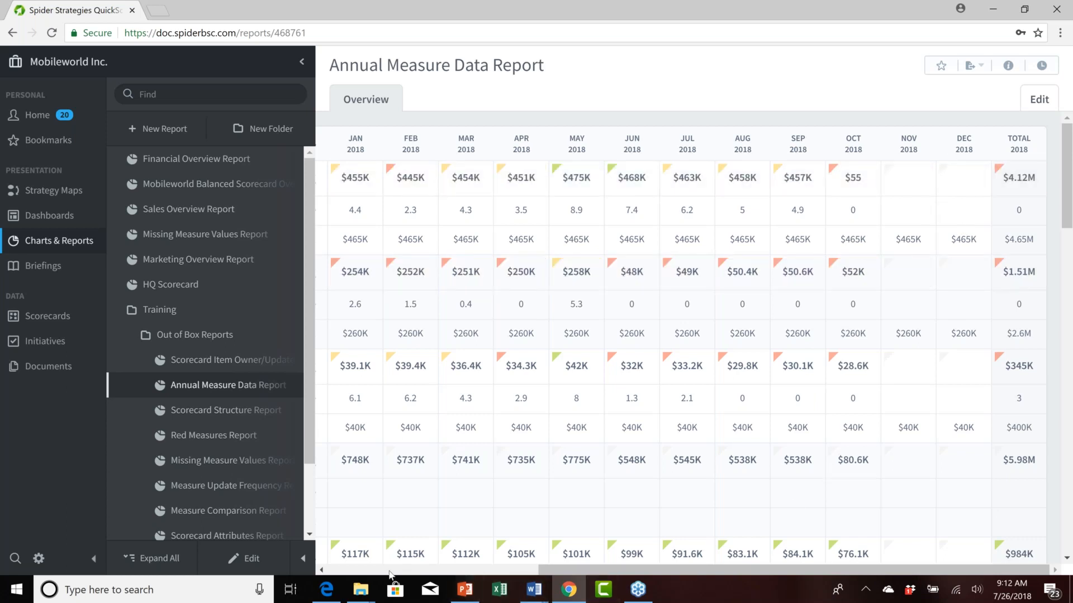
pyautogui.hscroll(-2, 374, 575)
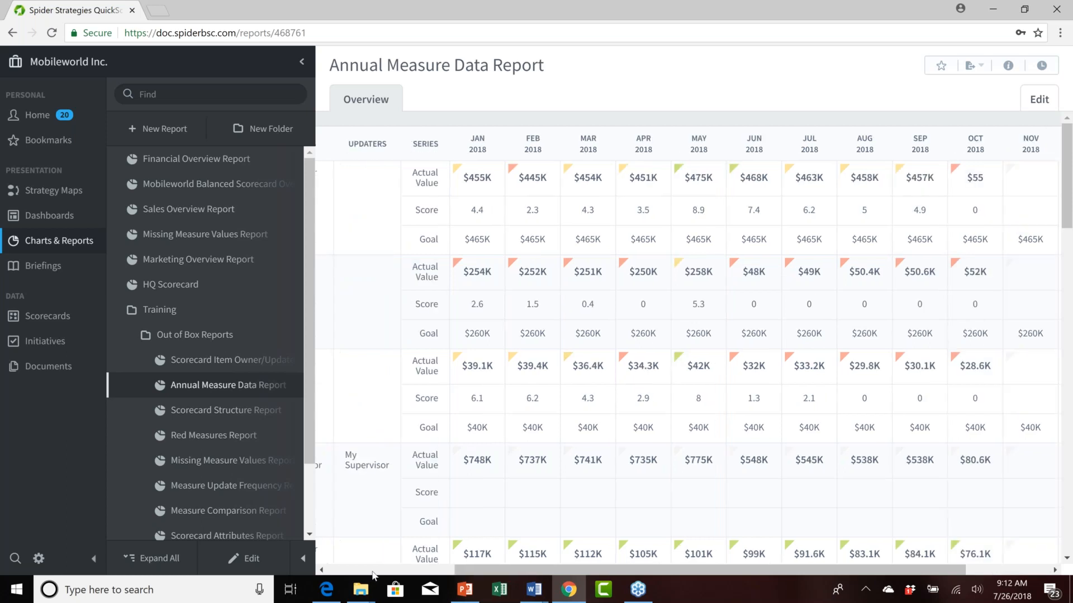
pyautogui.hscroll(-3, 373, 576)
# Open the Scorecard Structure Report and examine its perspectives, objectives, linked items and weights
pyautogui.click(226, 413)
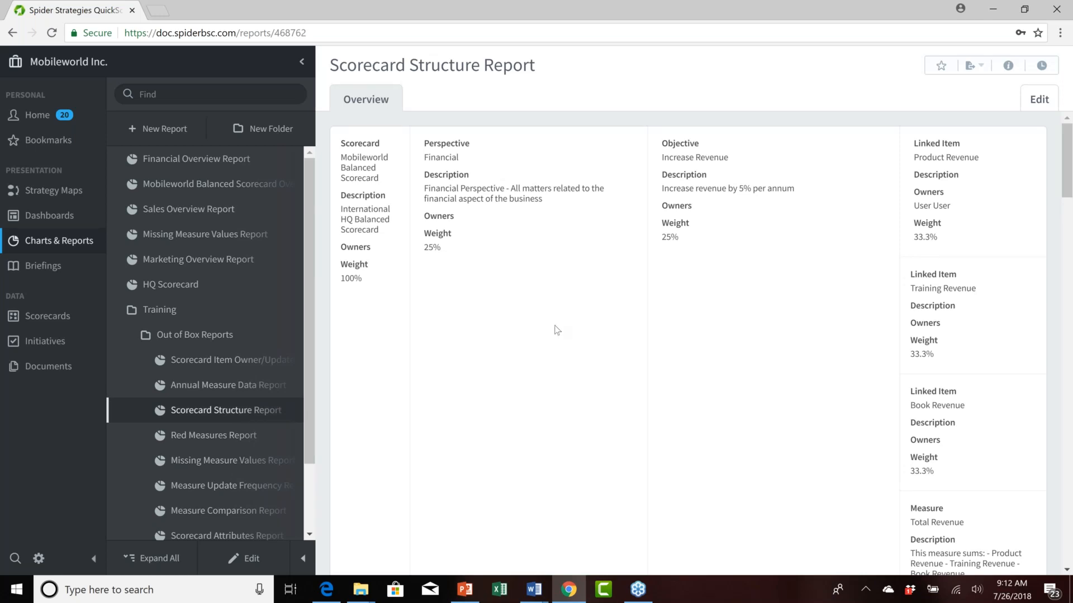
pyautogui.scroll(-1, 551, 332)
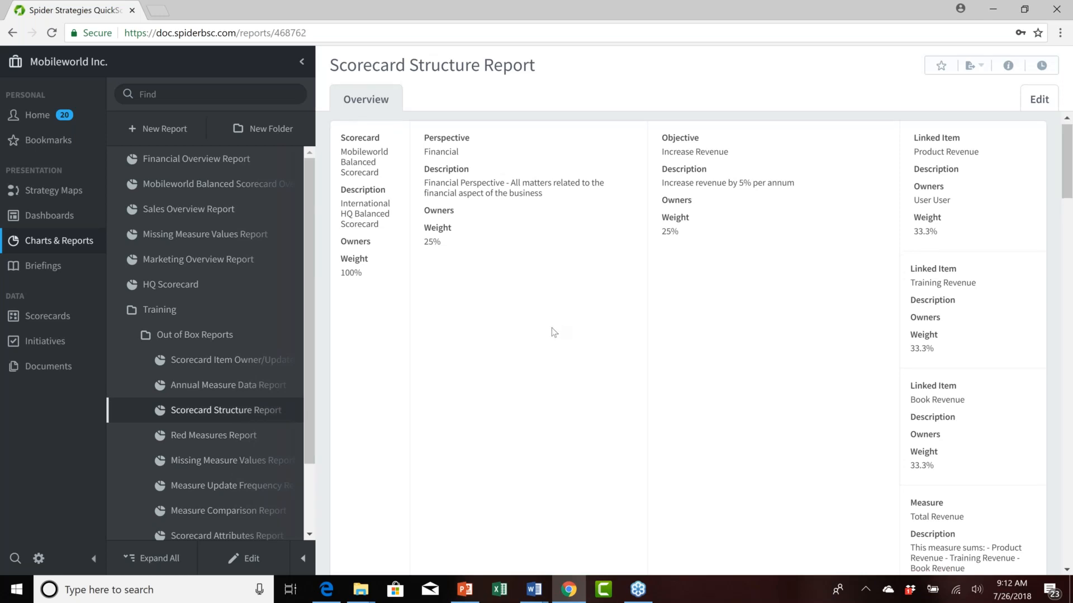
pyautogui.scroll(-2, 553, 333)
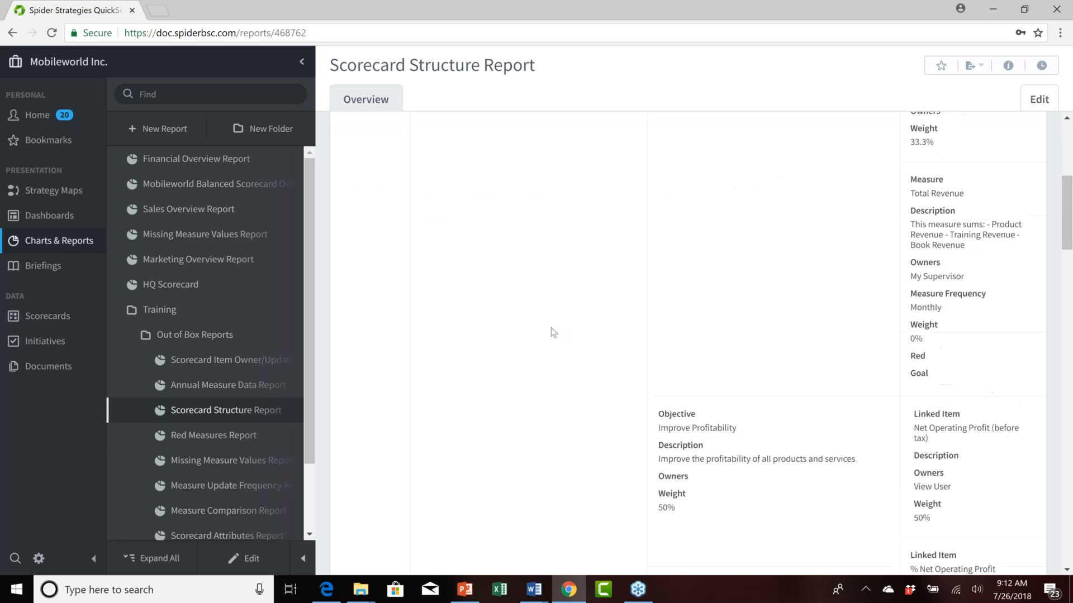
pyautogui.scroll(2, 553, 332)
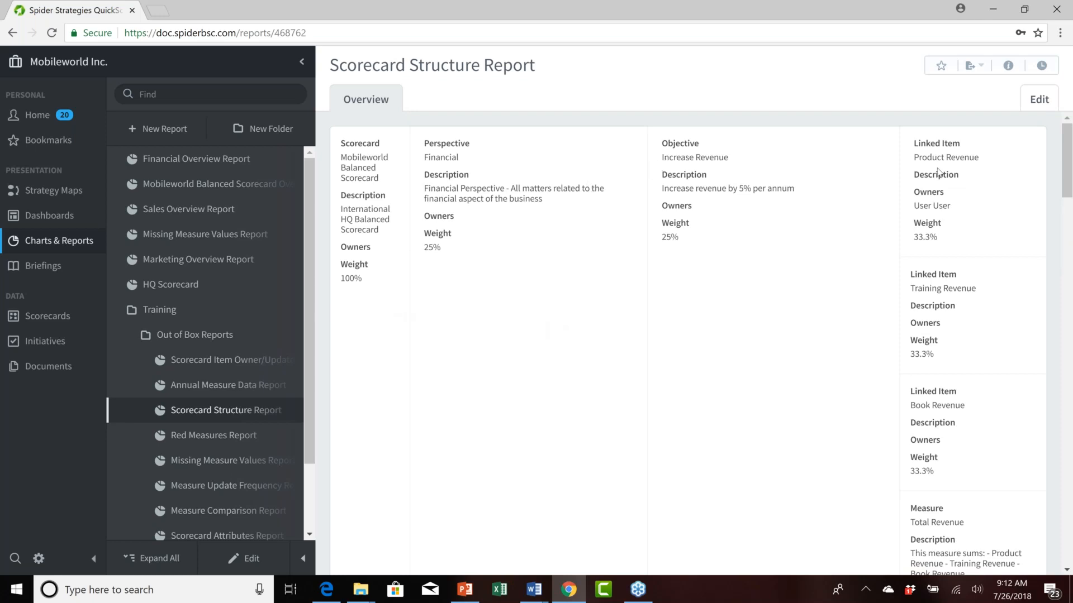
pyautogui.scroll(-1, 938, 229)
pyautogui.scroll(-10, 939, 229)
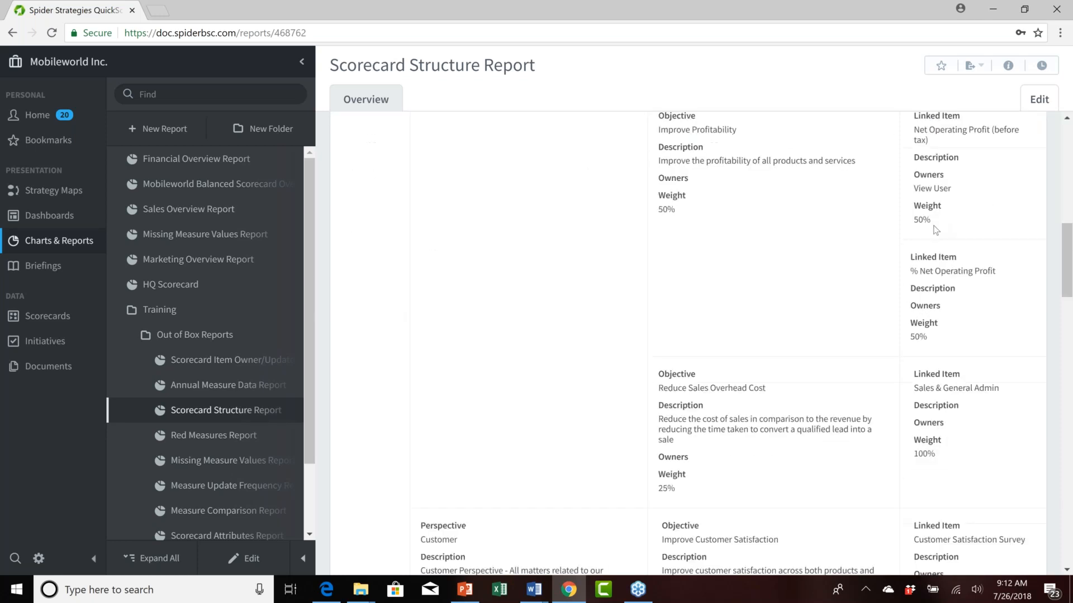
# Review the remaining Customer objectives in the Scorecard Structure Report, and view the Red Measures Report
pyautogui.scroll(-7, 934, 229)
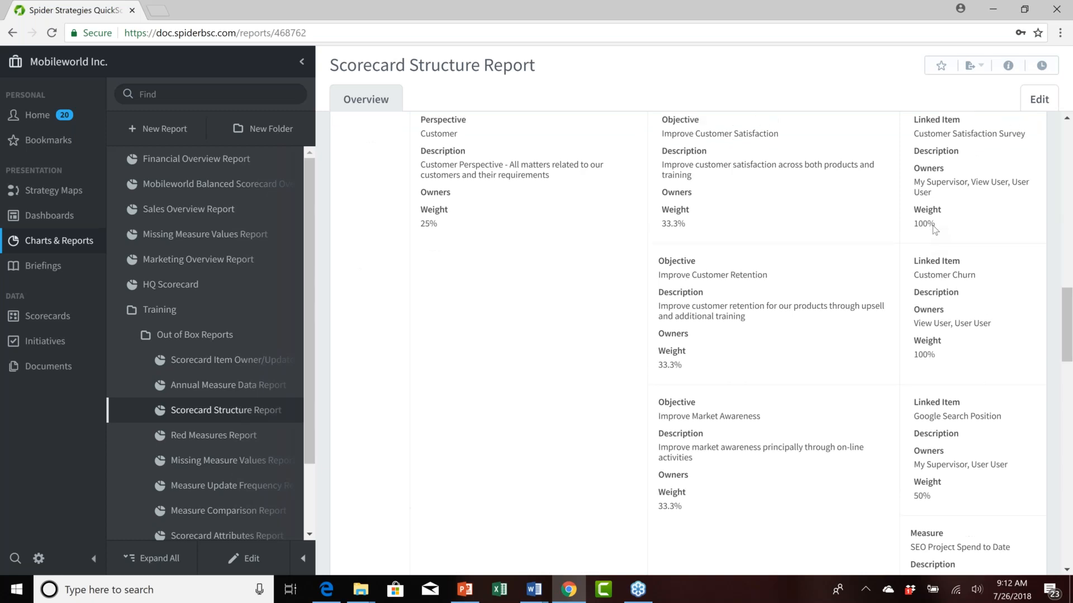
pyautogui.scroll(18, 934, 227)
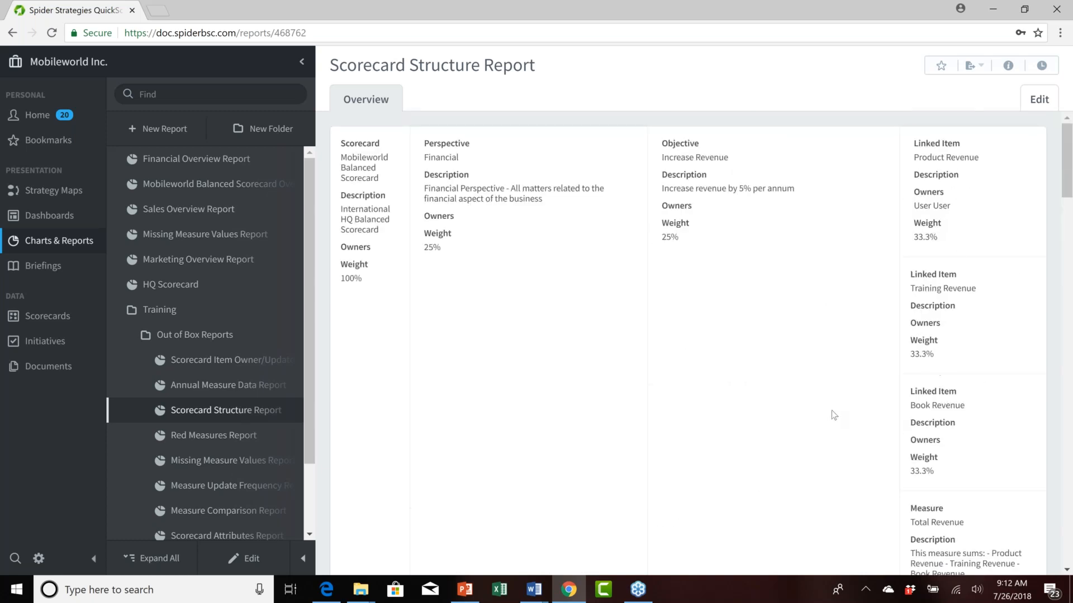
pyautogui.click(204, 440)
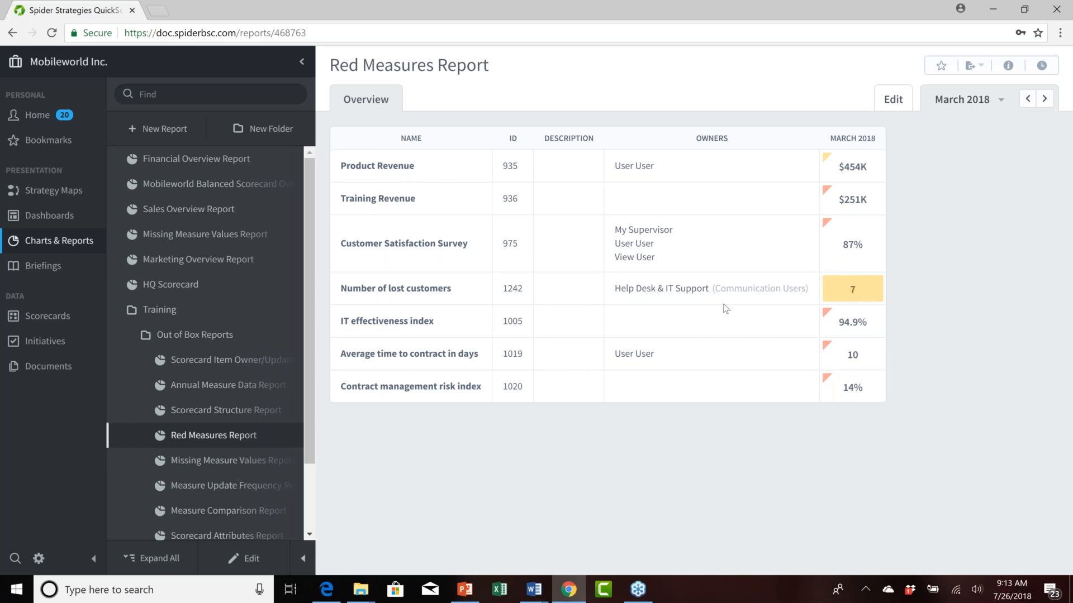
# Open the Missing Measure Values Report and advance its period to November 2018 to check for months without values
pyautogui.click(208, 464)
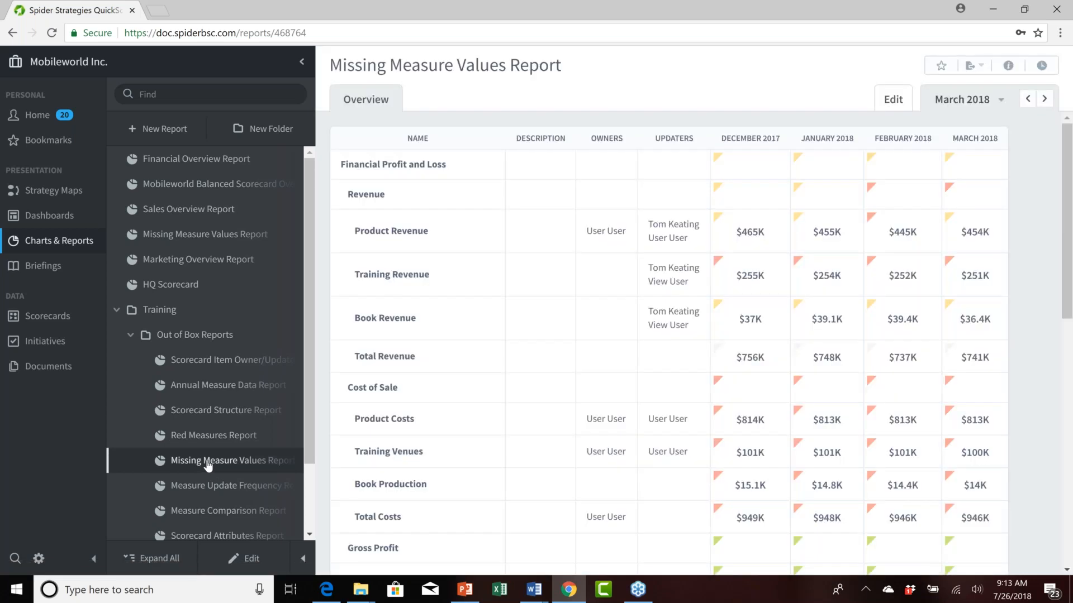
pyautogui.click(1043, 100)
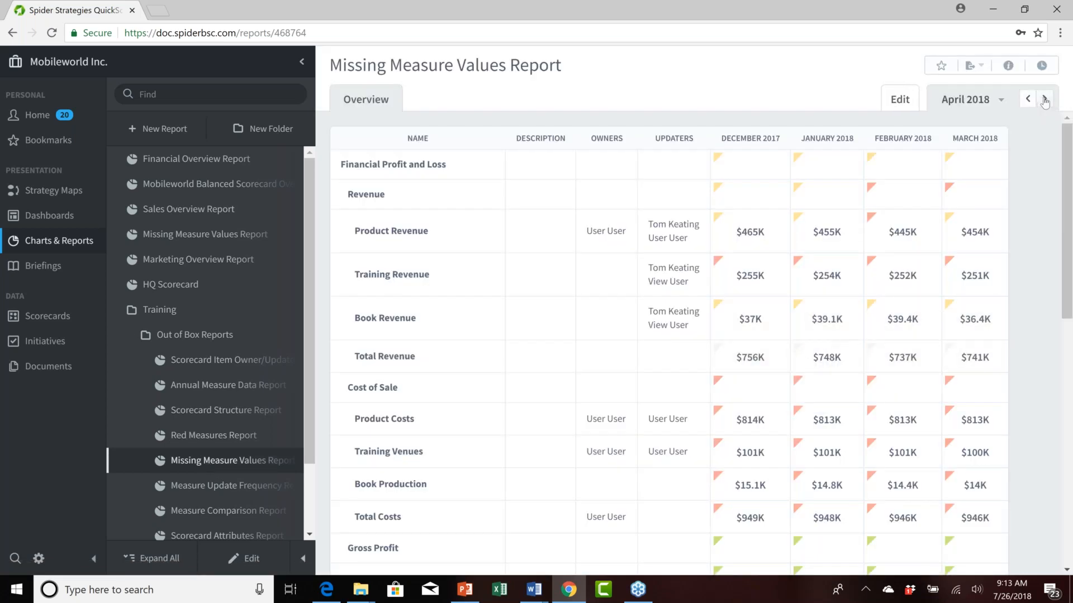
pyautogui.click(1043, 100)
pyautogui.click(1044, 100)
pyautogui.click(1043, 99)
pyautogui.click(1043, 100)
pyautogui.click(1043, 100)
pyautogui.click(1043, 99)
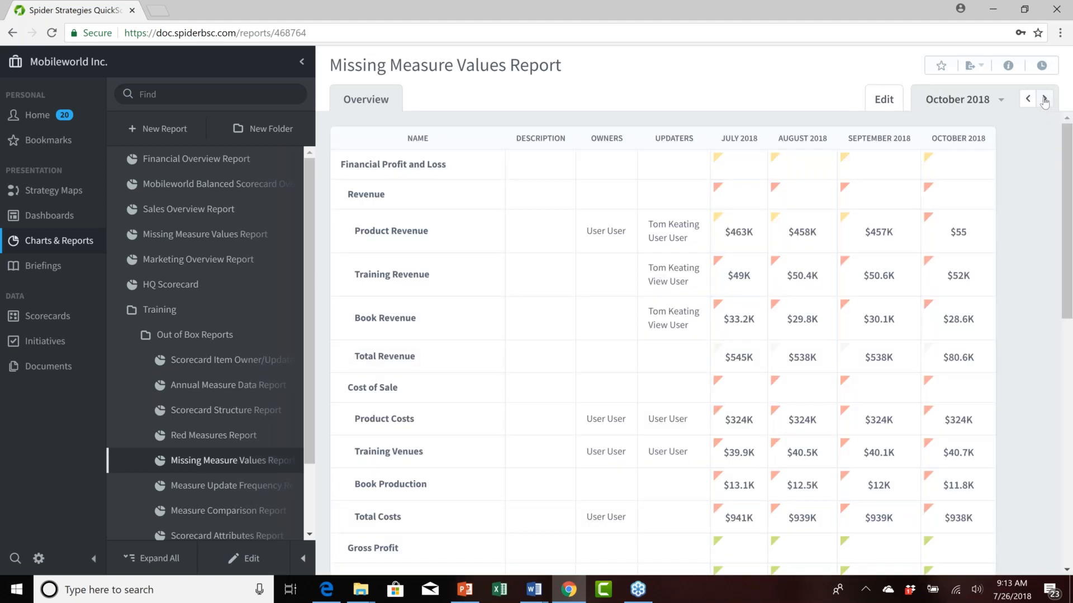
pyautogui.click(1044, 99)
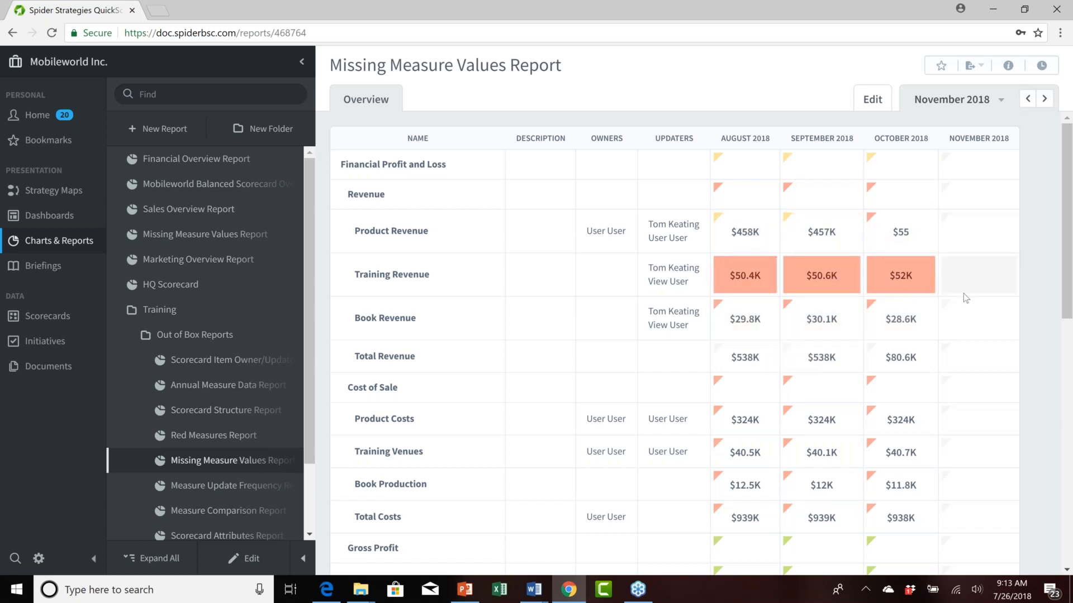
# View the Measure Update Frequency, Measure Comparison and Scorecard Attributes reports one after another
pyautogui.click(227, 491)
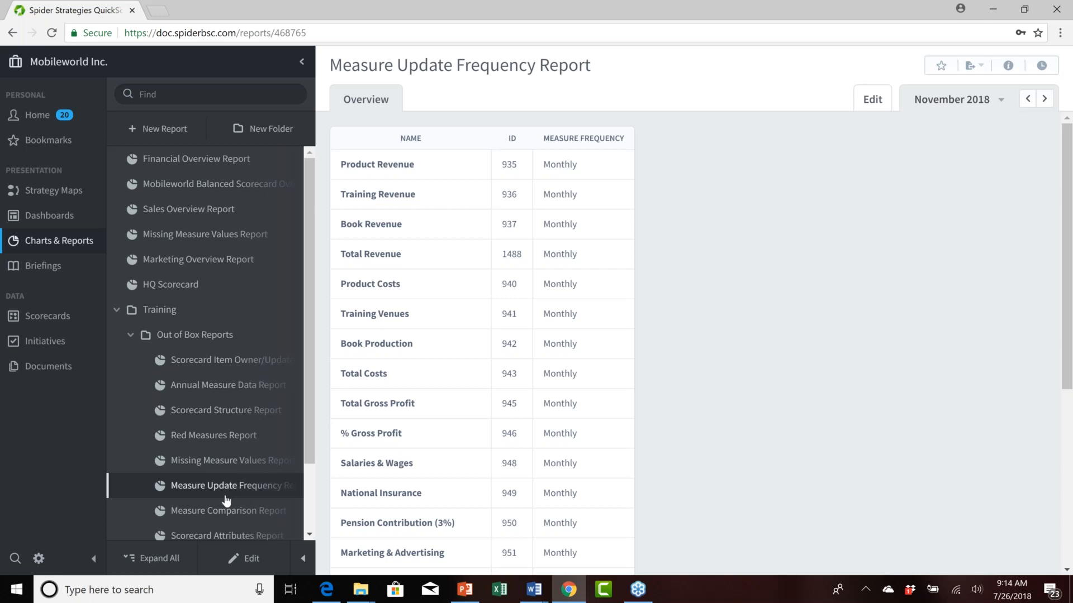
pyautogui.click(221, 515)
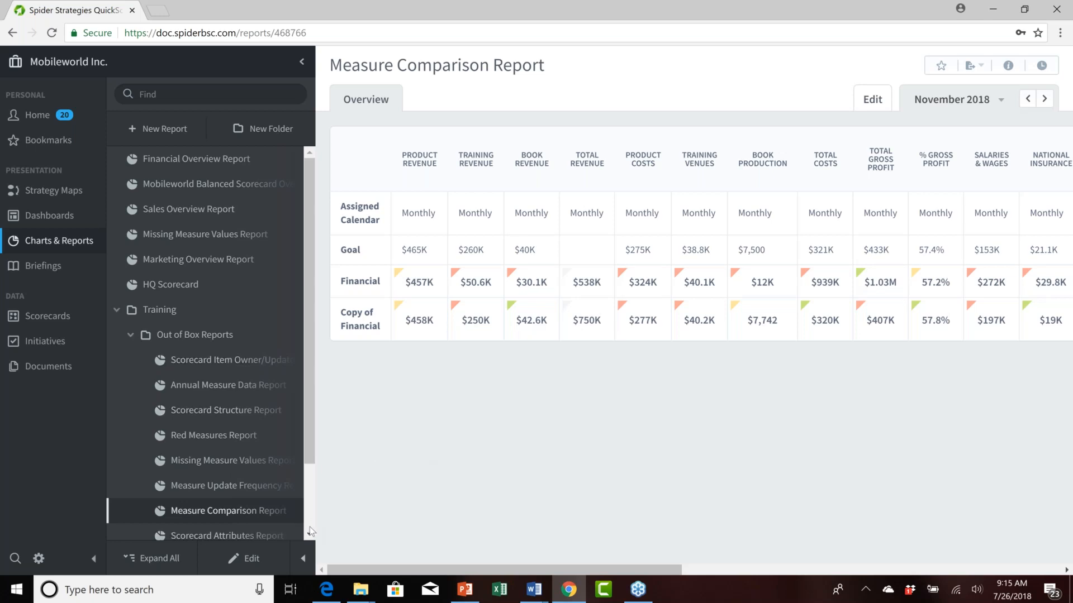
pyautogui.scroll(-3, 195, 447)
pyautogui.click(194, 450)
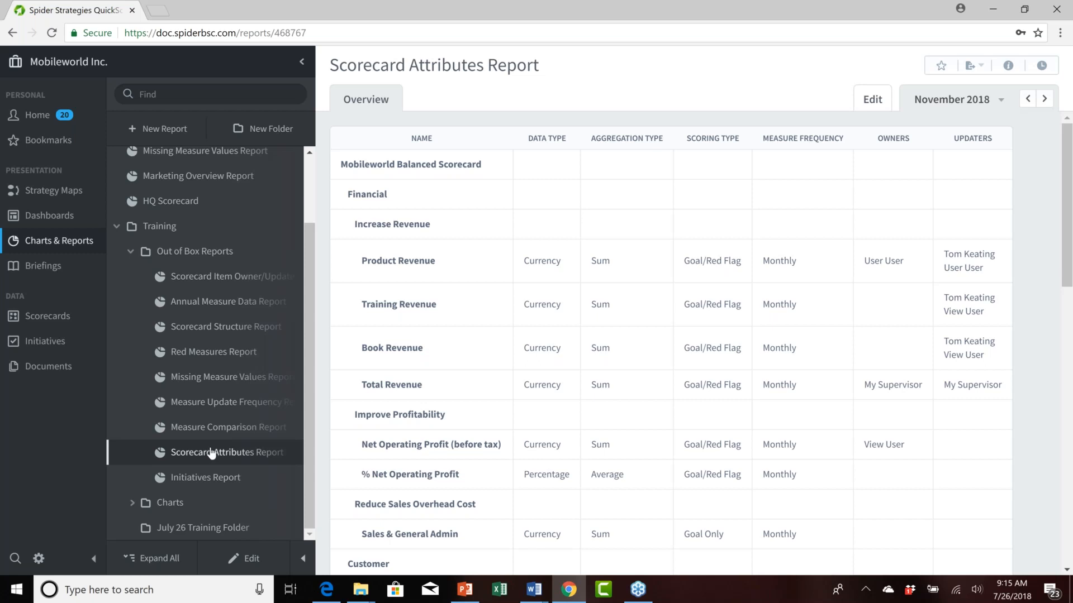
# Open the Initiatives Report and examine its initiatives, tasks, milestones, budgets and dates
pyautogui.click(208, 482)
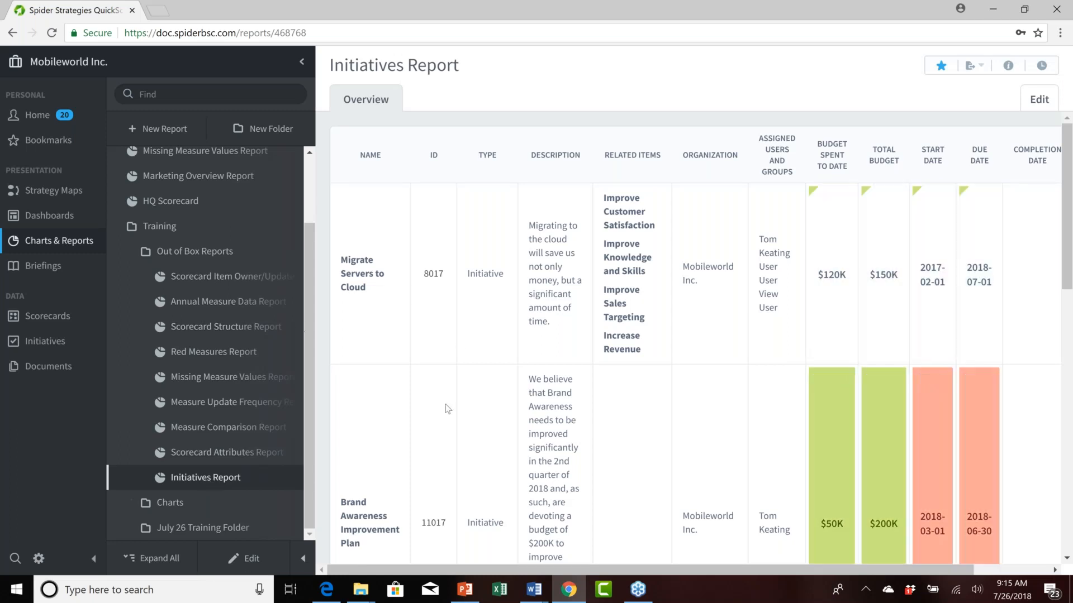
pyautogui.scroll(-1, 547, 294)
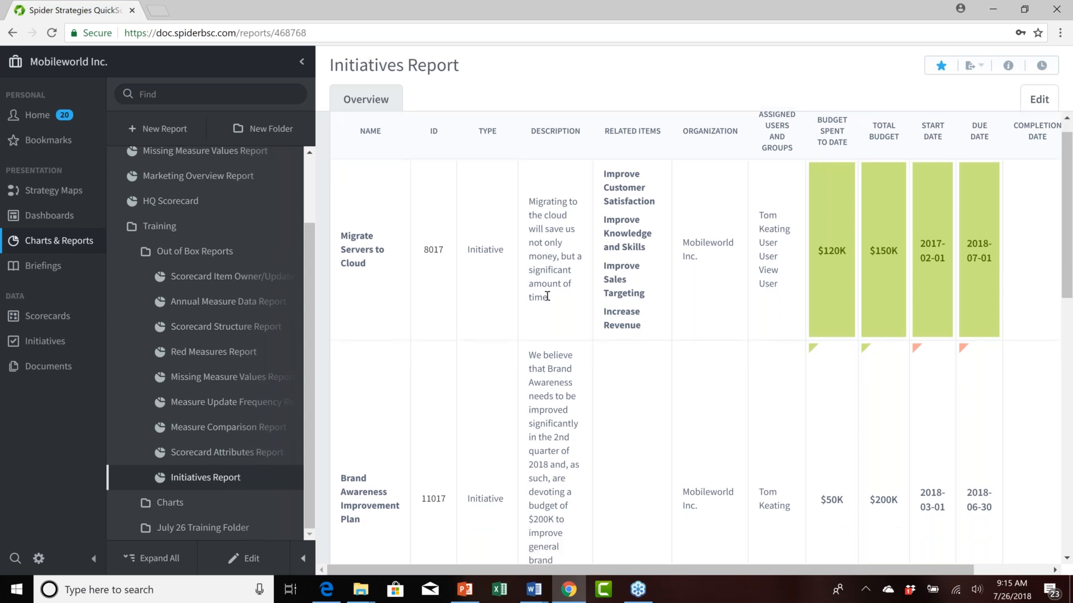
pyautogui.scroll(-4, 547, 296)
pyautogui.scroll(-5, 547, 296)
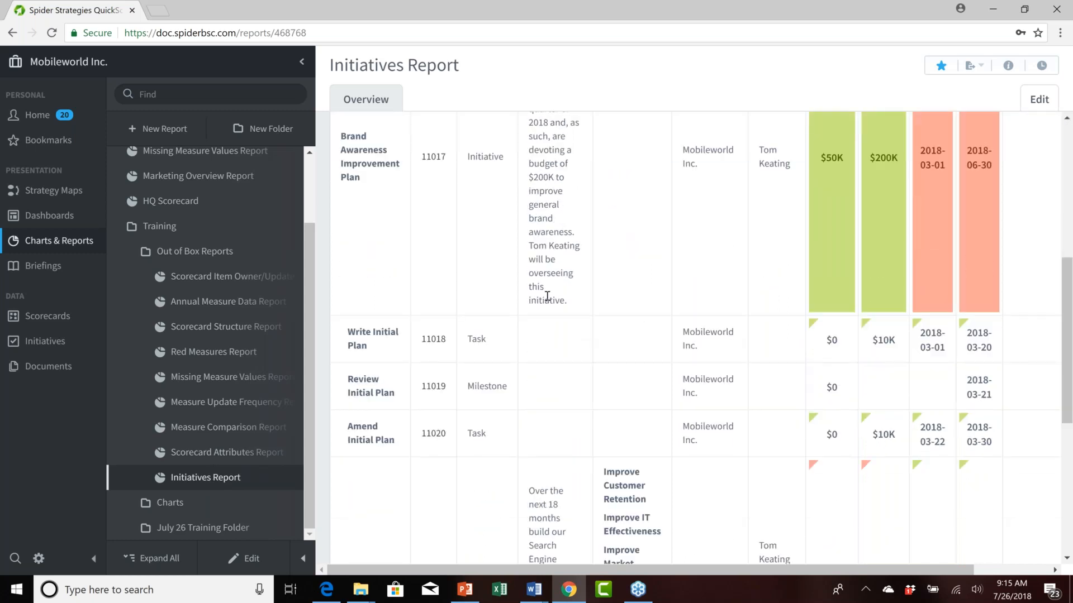
pyautogui.scroll(-3, 695, 338)
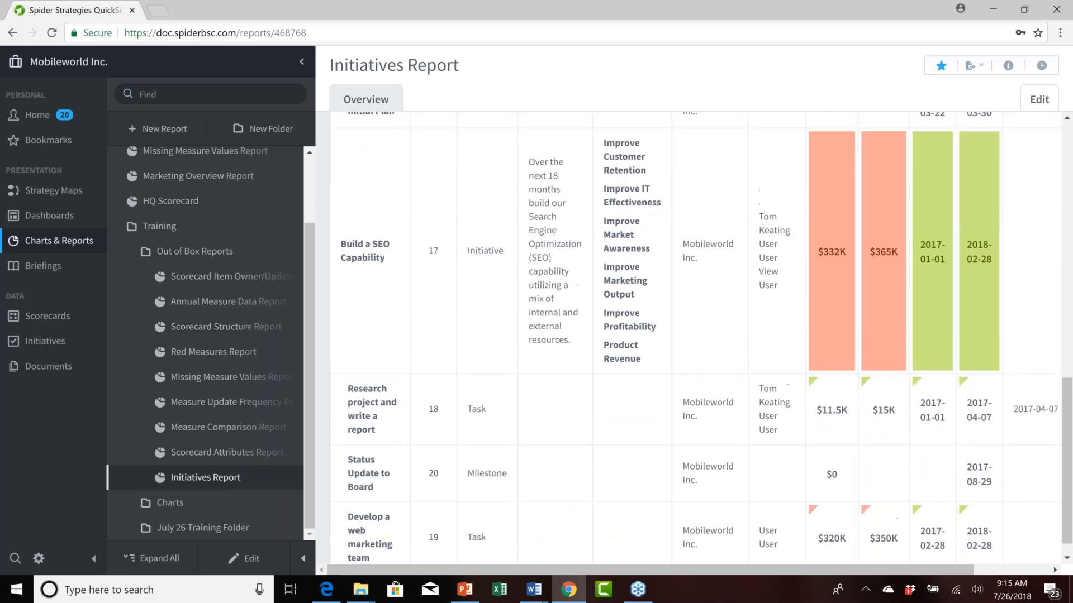
pyautogui.scroll(10, 696, 338)
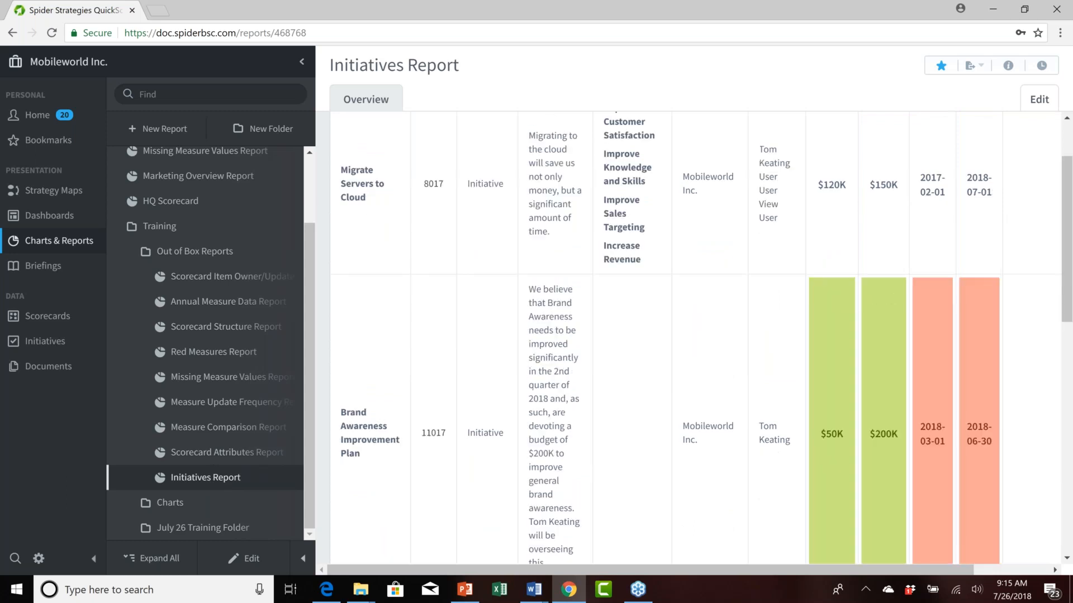
pyautogui.scroll(1, 695, 316)
pyautogui.scroll(-4, 696, 316)
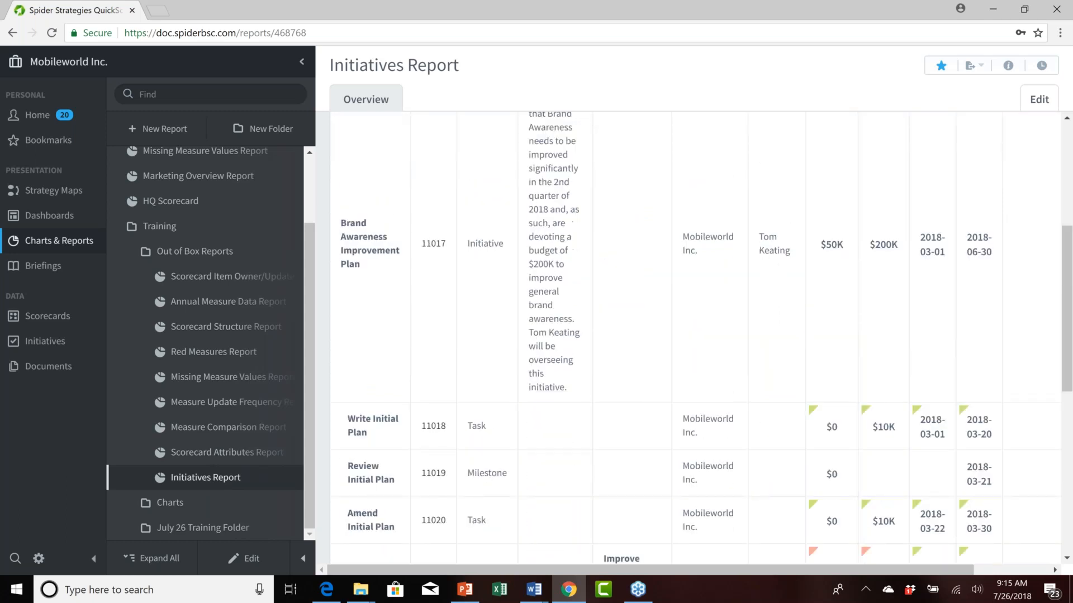
pyautogui.scroll(-5, 695, 338)
pyautogui.scroll(4, 695, 338)
# Collapse the Out of Box Reports folder and start a new report of type Red Measures Report
pyautogui.click(176, 258)
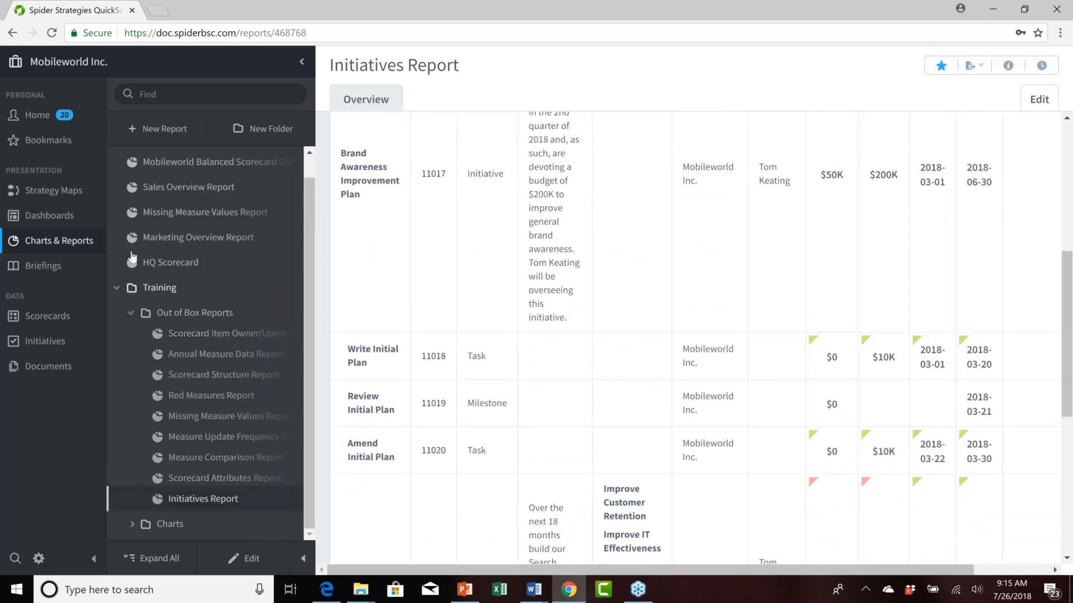
pyautogui.click(157, 130)
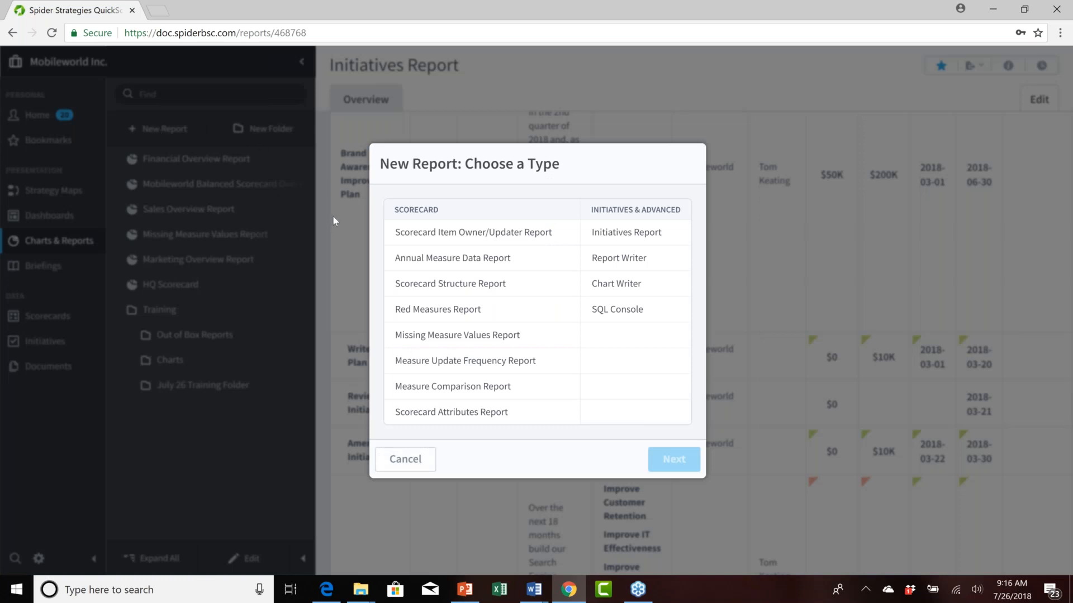
pyautogui.click(444, 314)
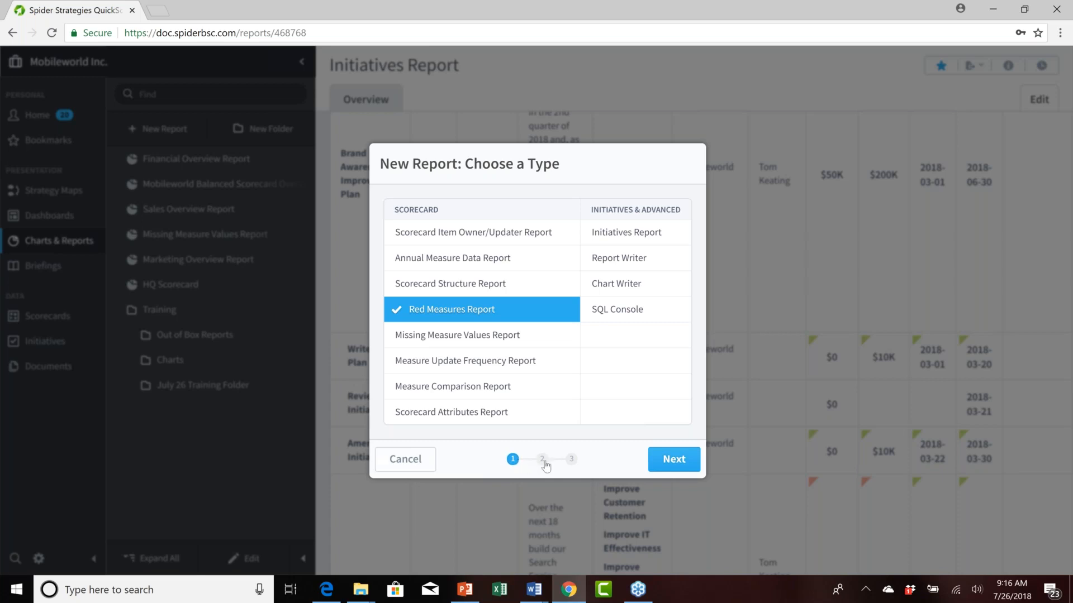
pyautogui.click(674, 462)
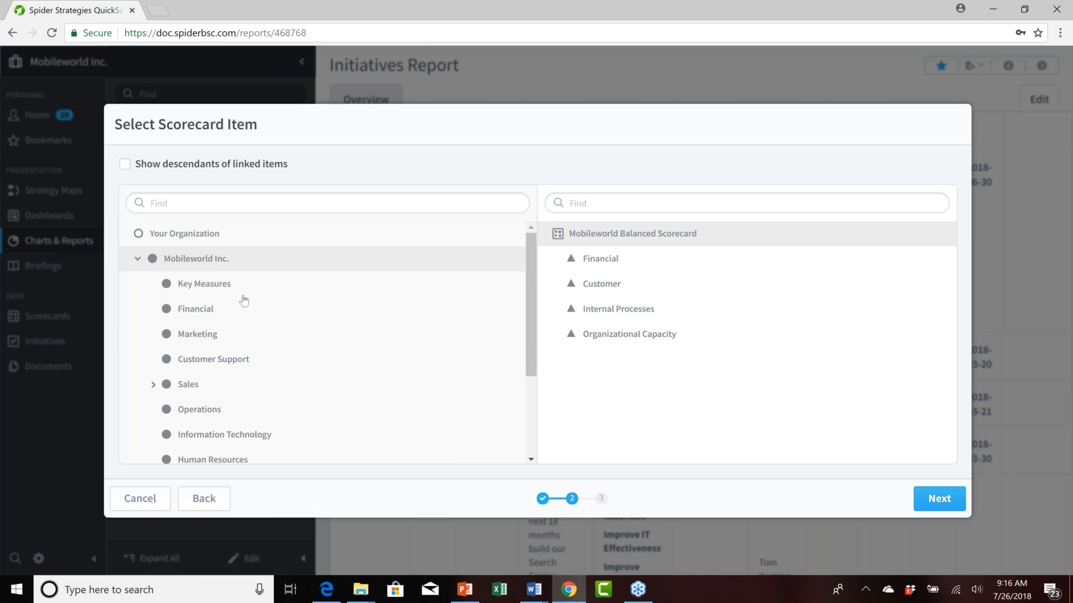
# Choose the Financial organization's Financial Profit and Loss scorecard as the report's item, checking the measures under Revenue and Cost of Sale
pyautogui.click(195, 313)
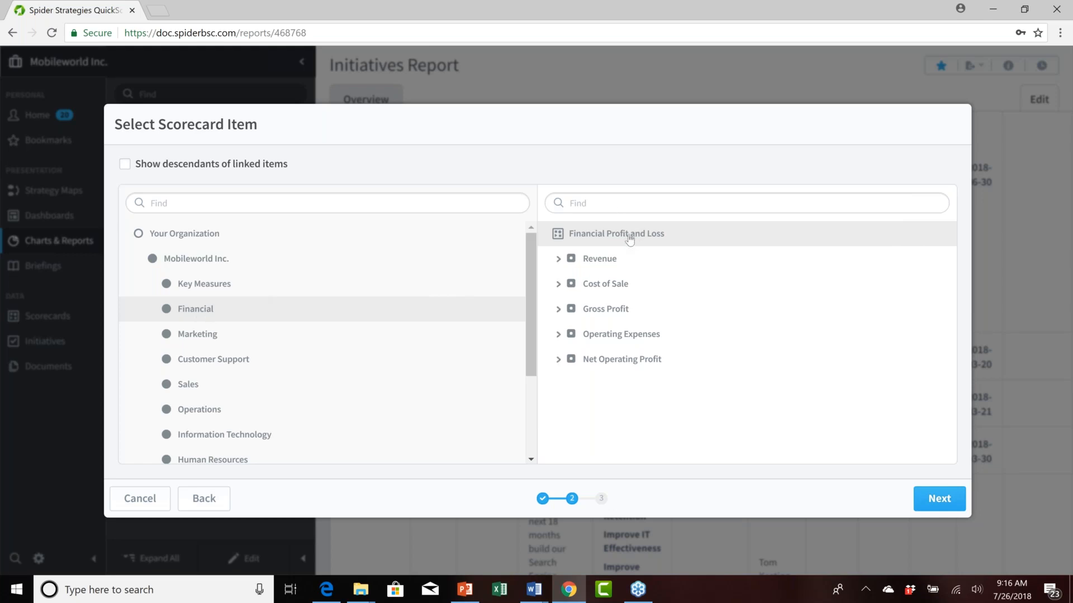
pyautogui.click(557, 259)
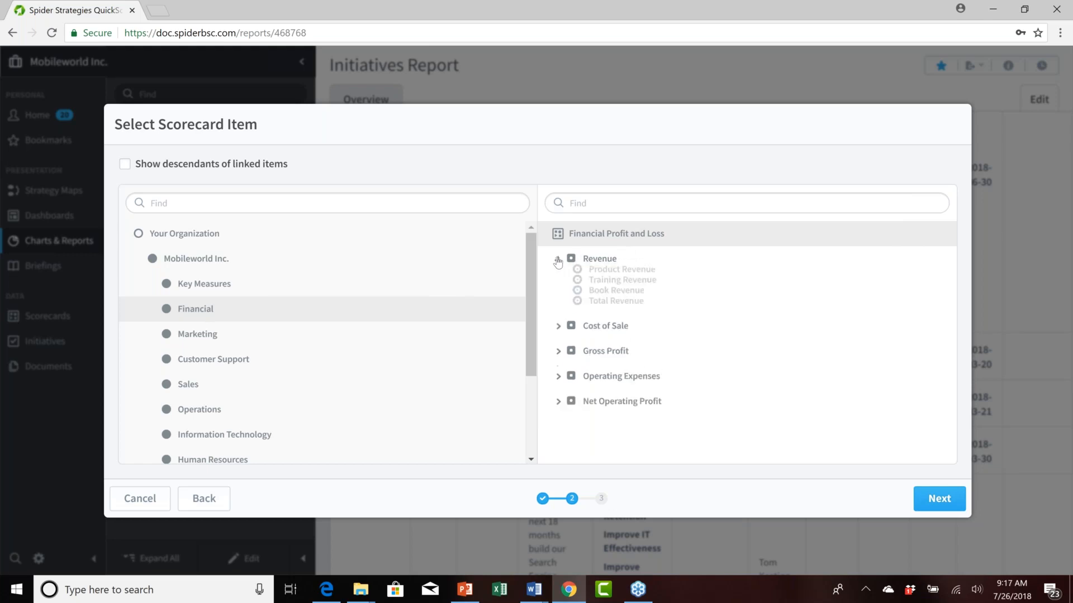
pyautogui.click(558, 384)
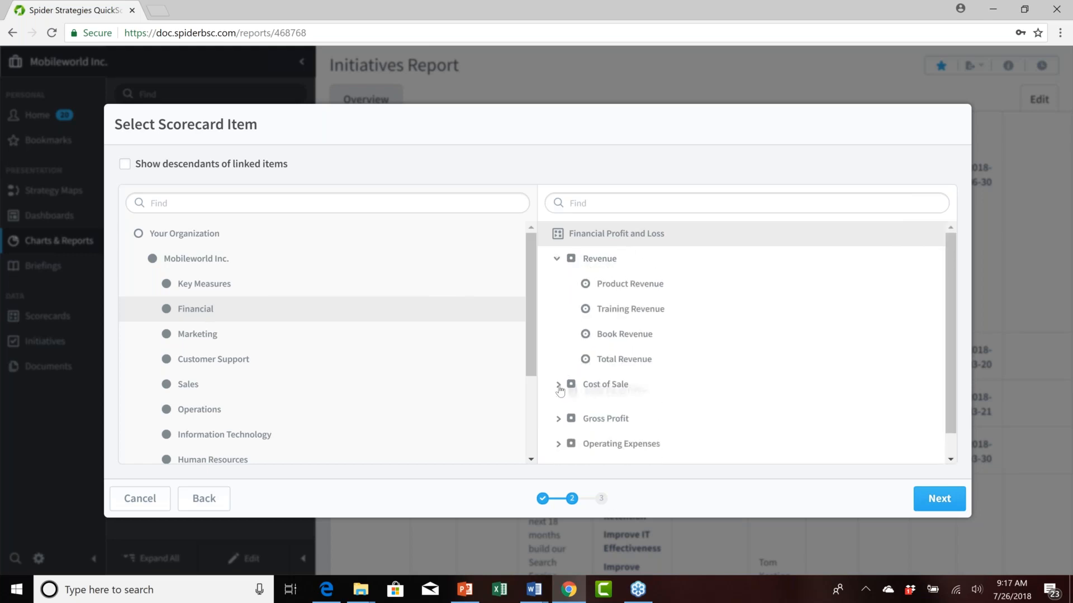
pyautogui.click(557, 260)
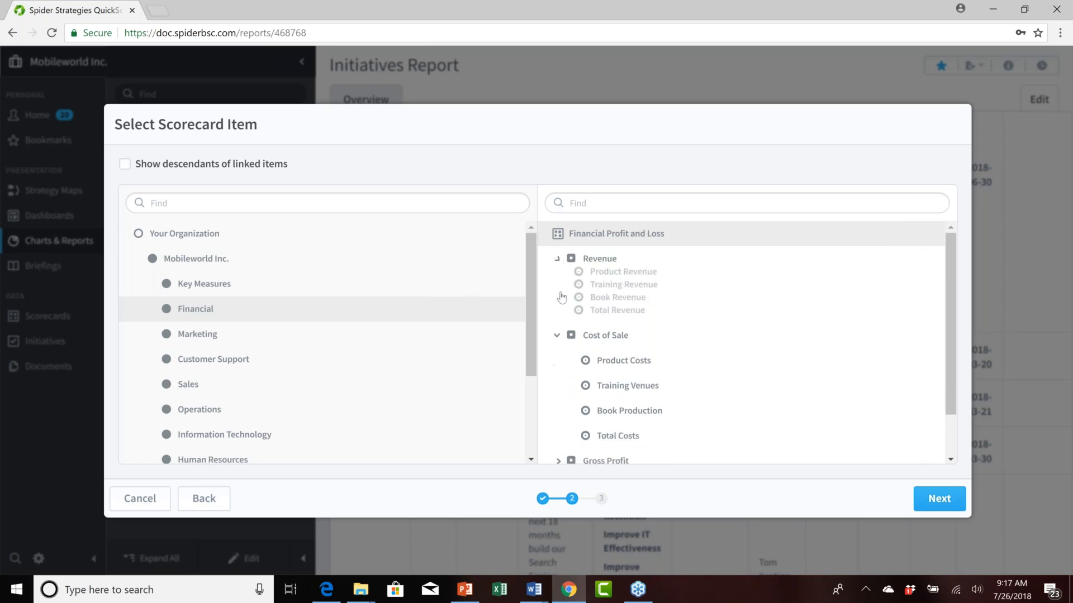
pyautogui.click(557, 285)
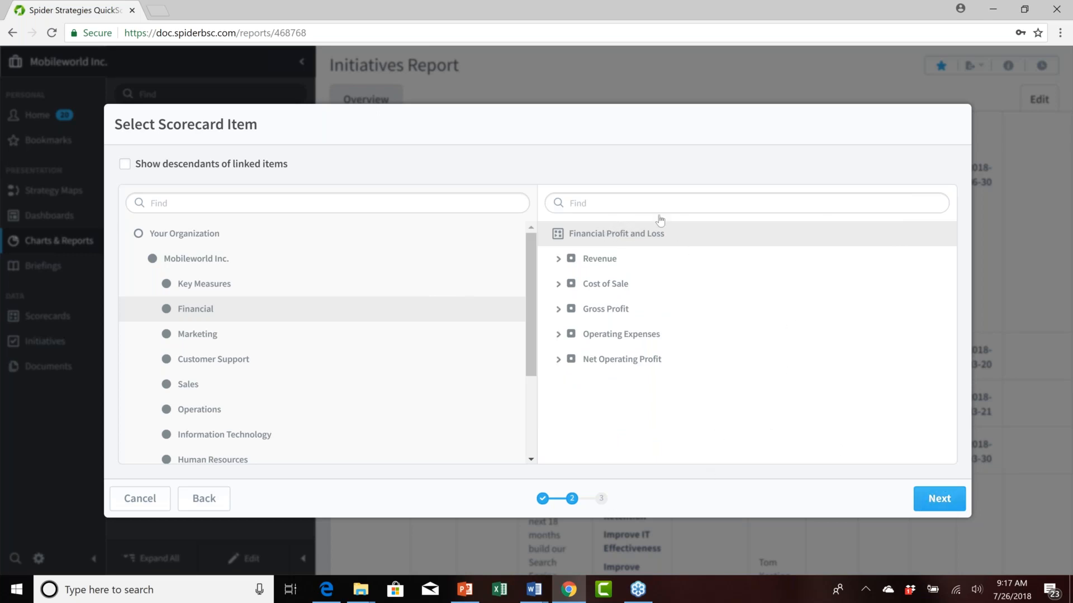
pyautogui.click(937, 500)
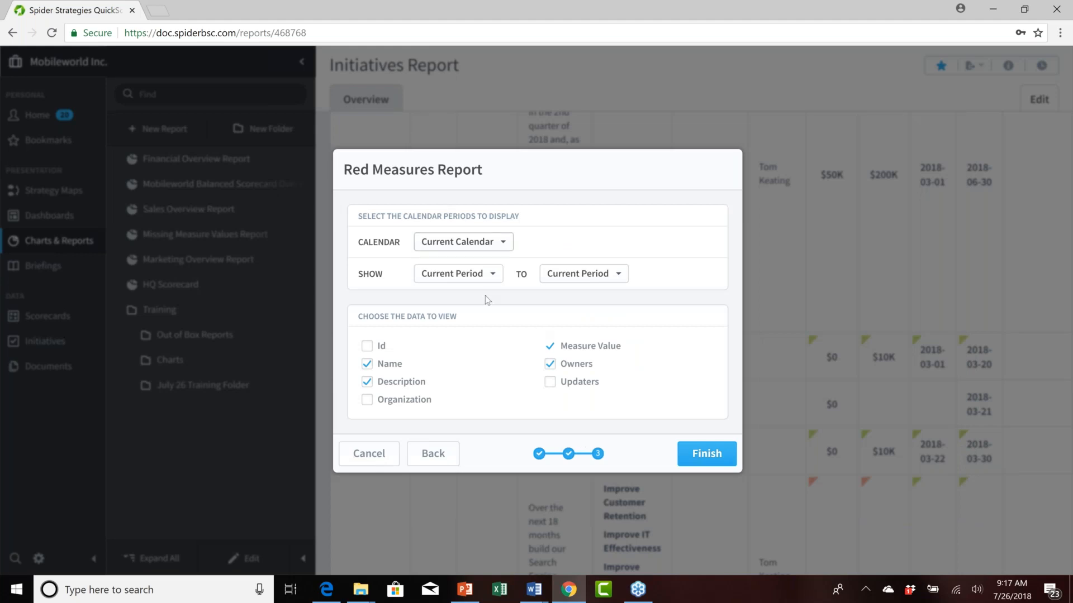
# Review the calendar choices and set the report to show from 2 Periods Earlier to Current Period
pyautogui.click(507, 247)
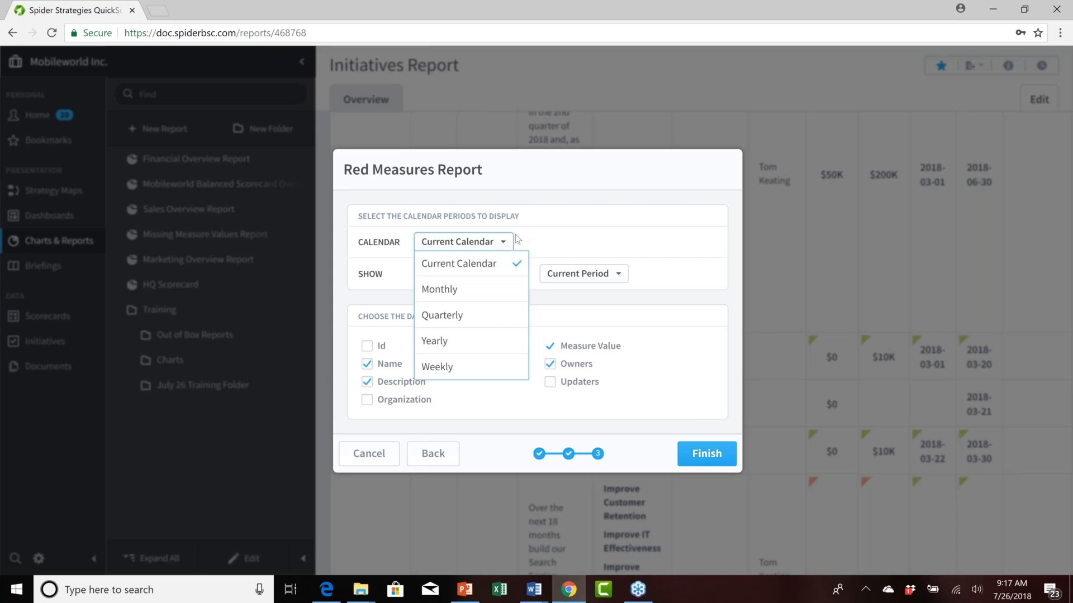
pyautogui.click(504, 242)
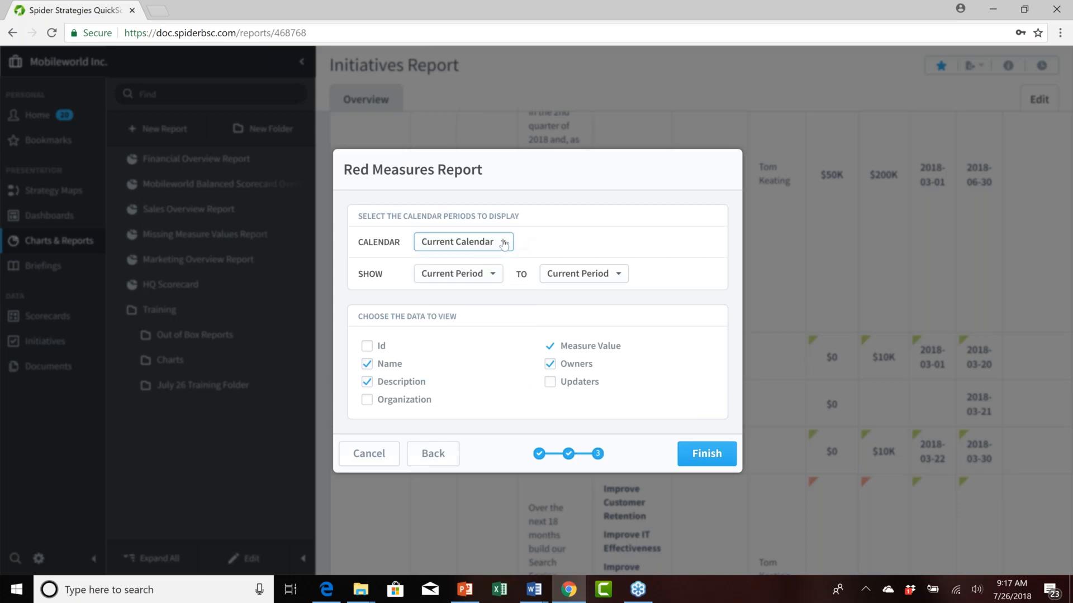
pyautogui.click(498, 277)
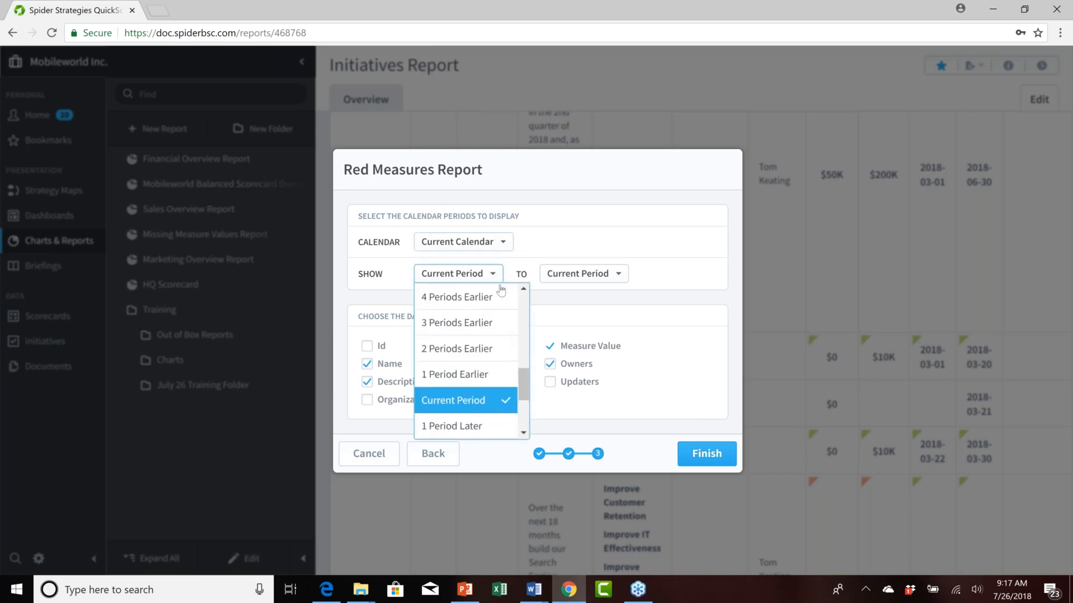
pyautogui.click(486, 352)
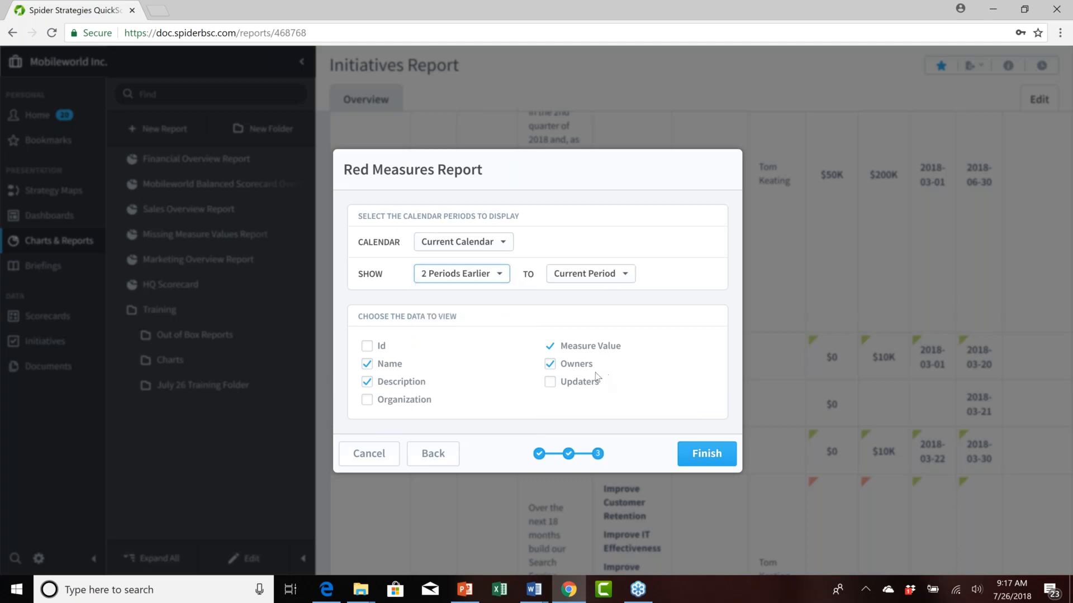
# Exclude Description and include Updaters in the report's data, and finish the report setup
pyautogui.click(367, 384)
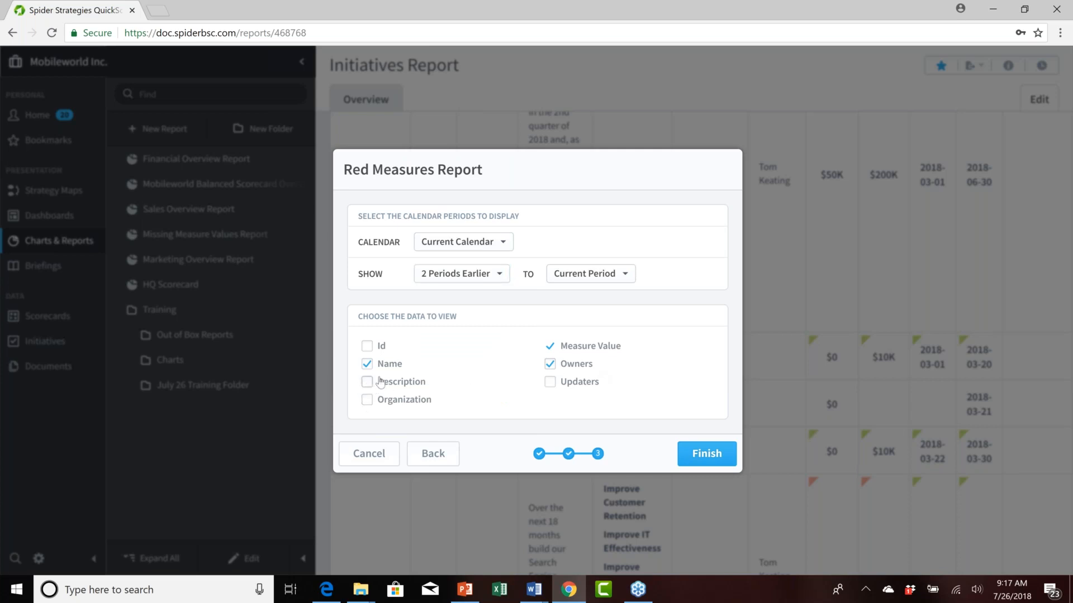
pyautogui.click(551, 385)
pyautogui.click(699, 452)
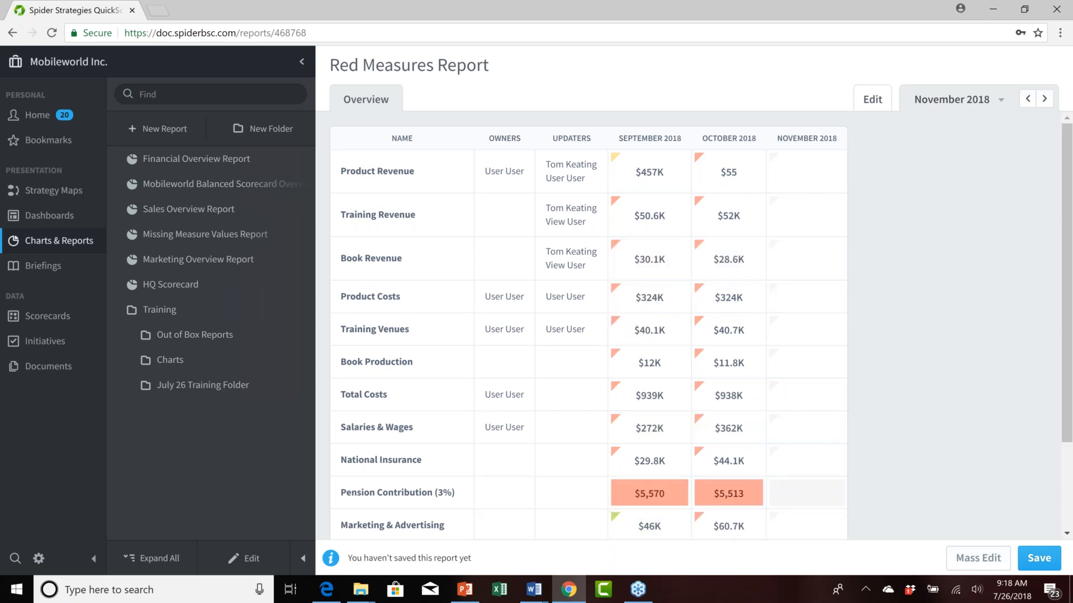
# Examine the Marketing & Advertising values in the new Red Measures Report, and move its period back to October 2018
pyautogui.moveTo(660, 532)
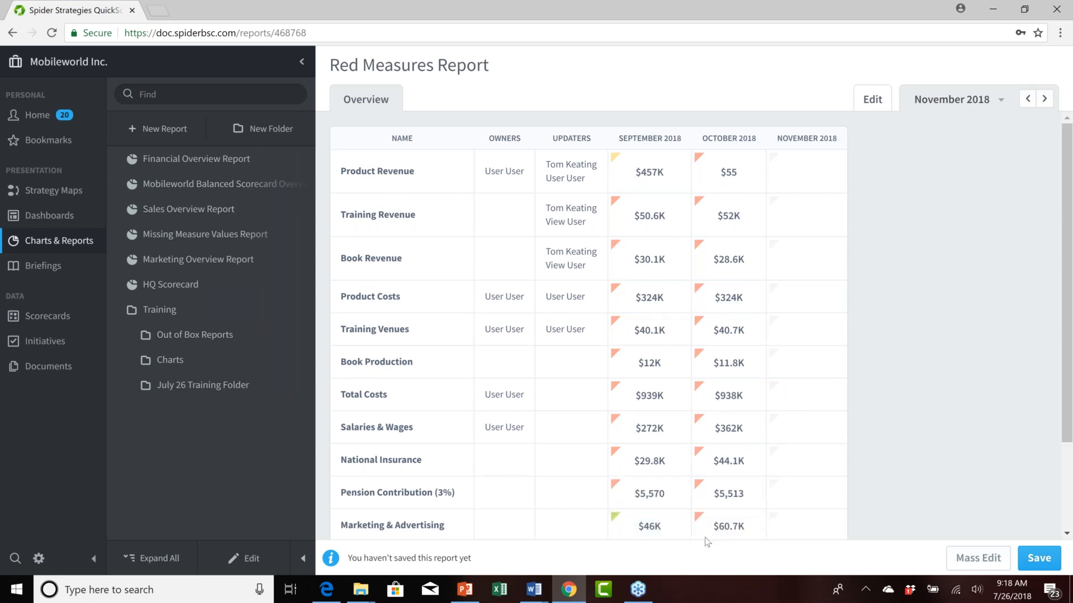
pyautogui.moveTo(728, 534)
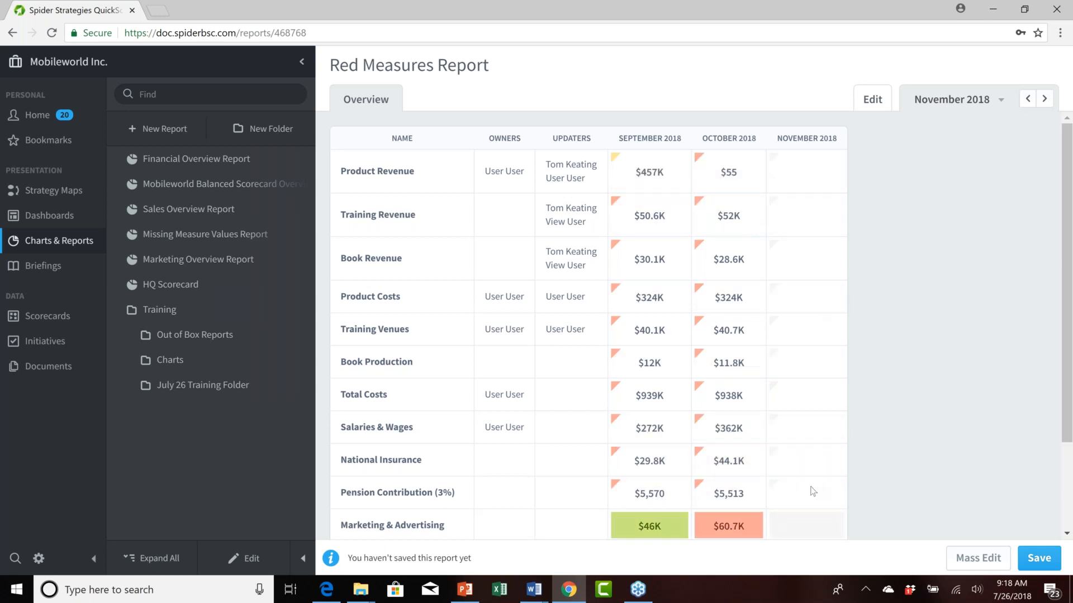
pyautogui.click(1028, 100)
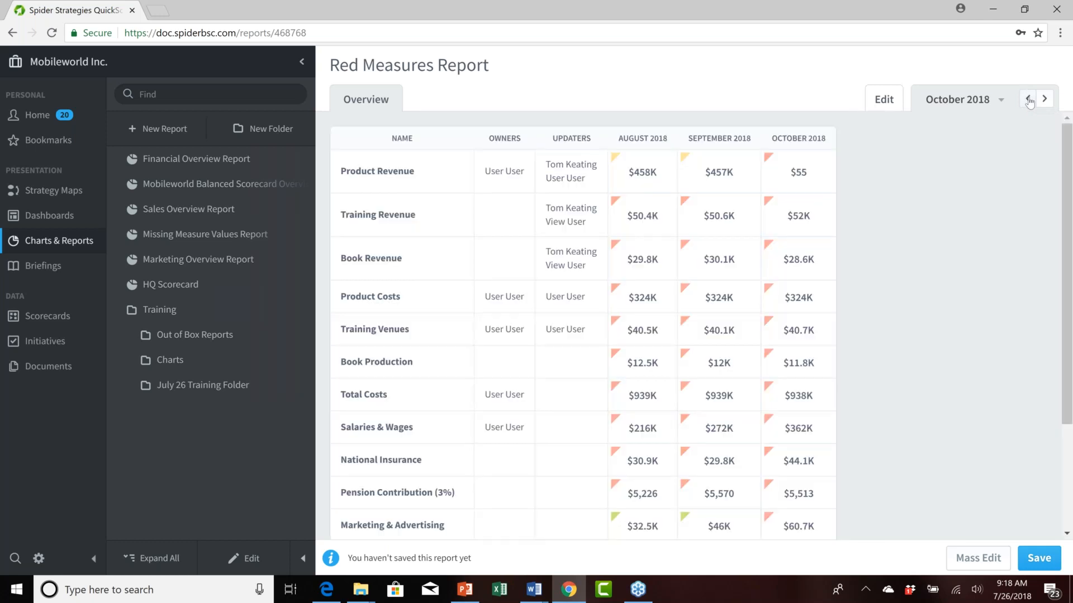
# Move the Red Measures Report's period back to August 2018, and cancel leaving the unsaved report
pyautogui.click(1028, 100)
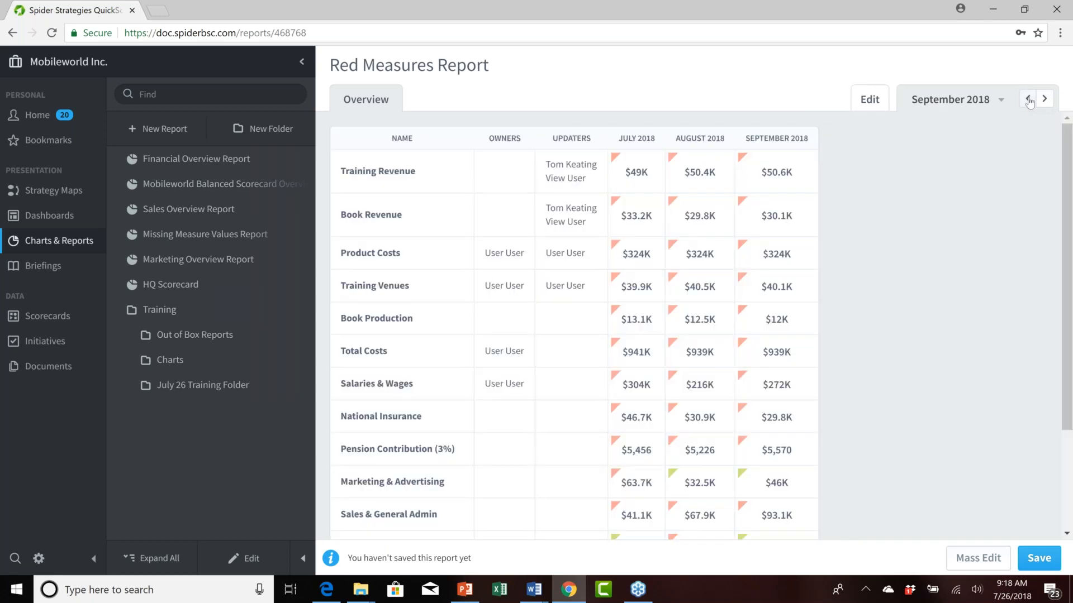
pyautogui.click(1028, 100)
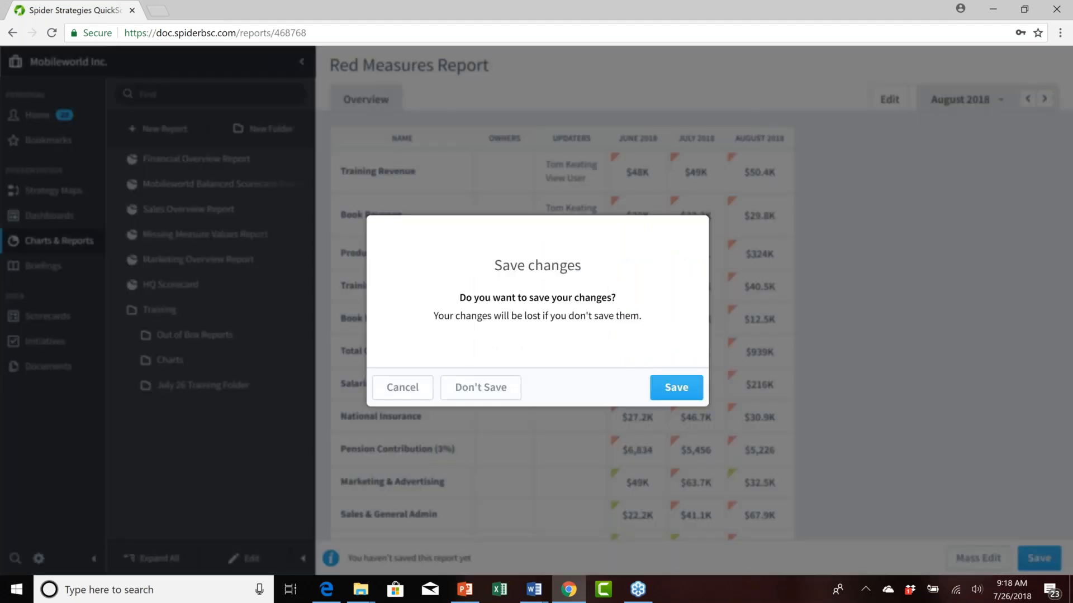
pyautogui.click(408, 388)
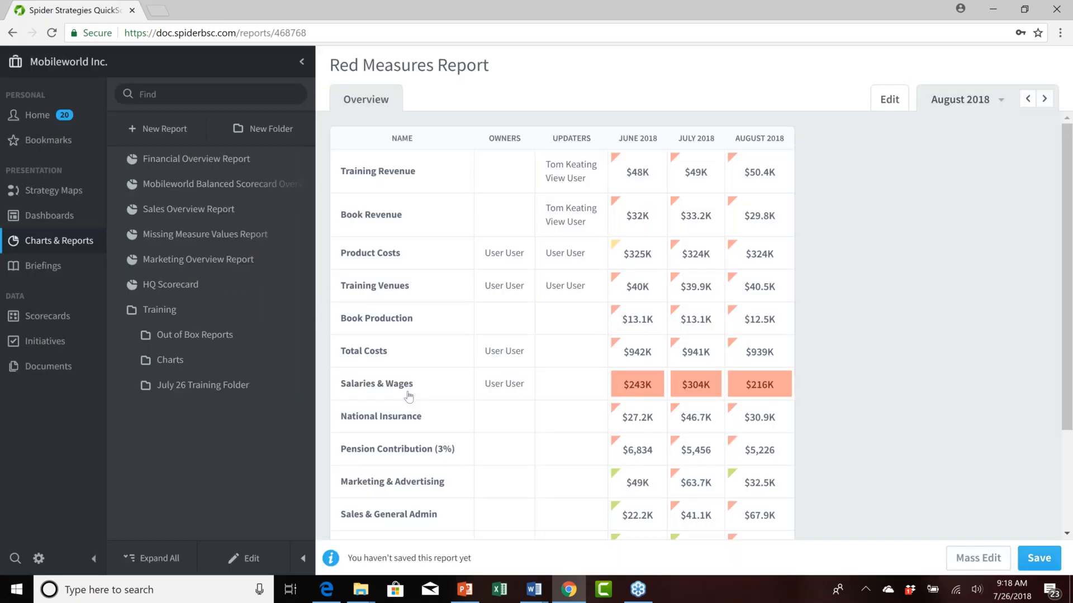
# Save the new report under the name July 26 Red Measures Report
pyautogui.click(1041, 560)
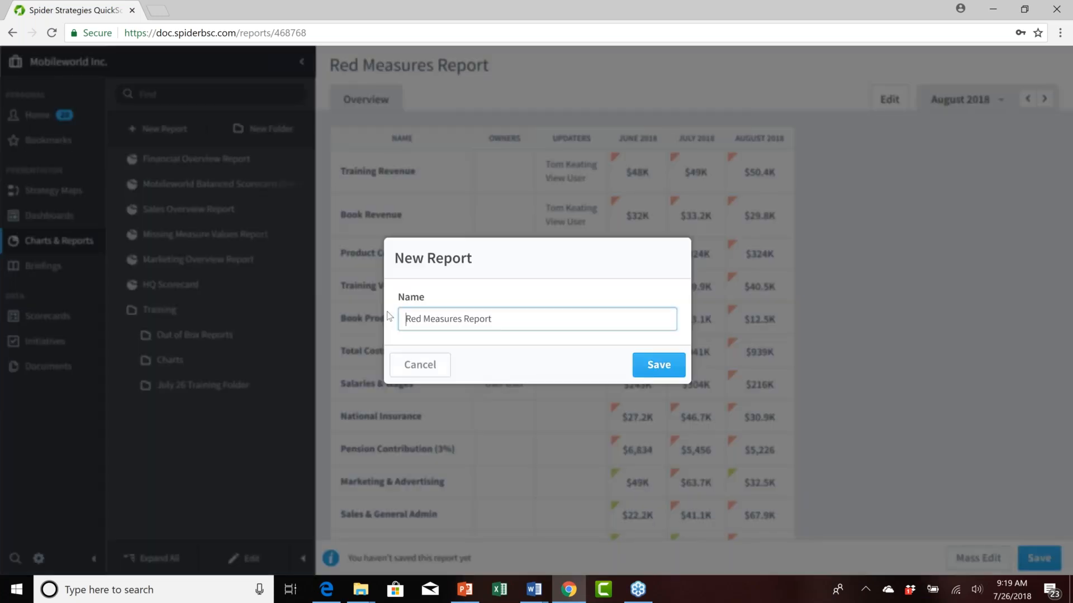
pyautogui.click(404, 319)
pyautogui.write('July 26')
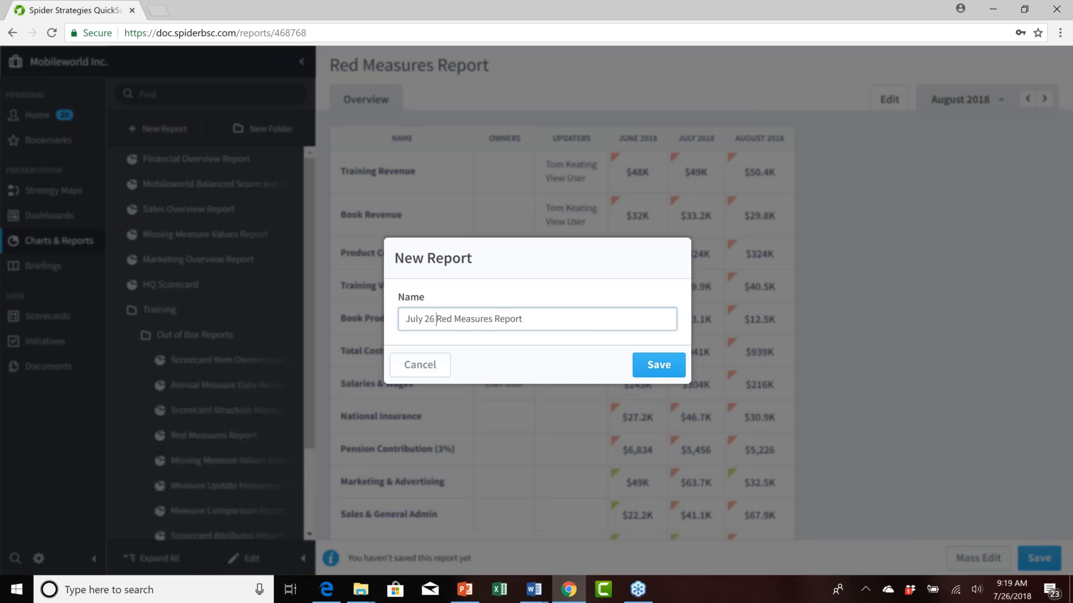
pyautogui.click(658, 365)
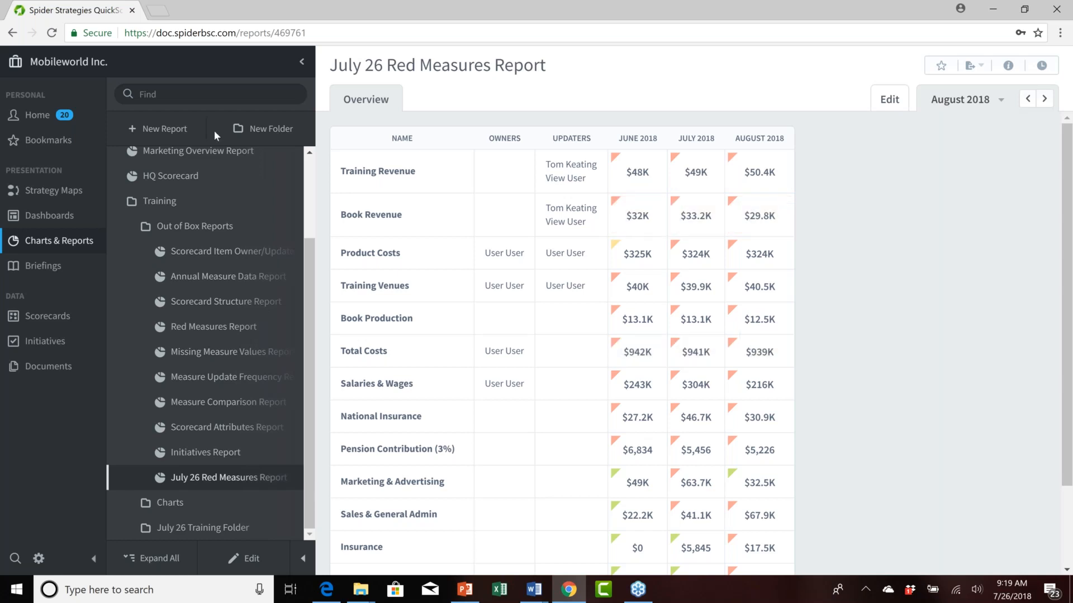
# Add Scoring Type, Score and Goal columns to the July 26 Red Measures Report, and save the changes
pyautogui.click(253, 559)
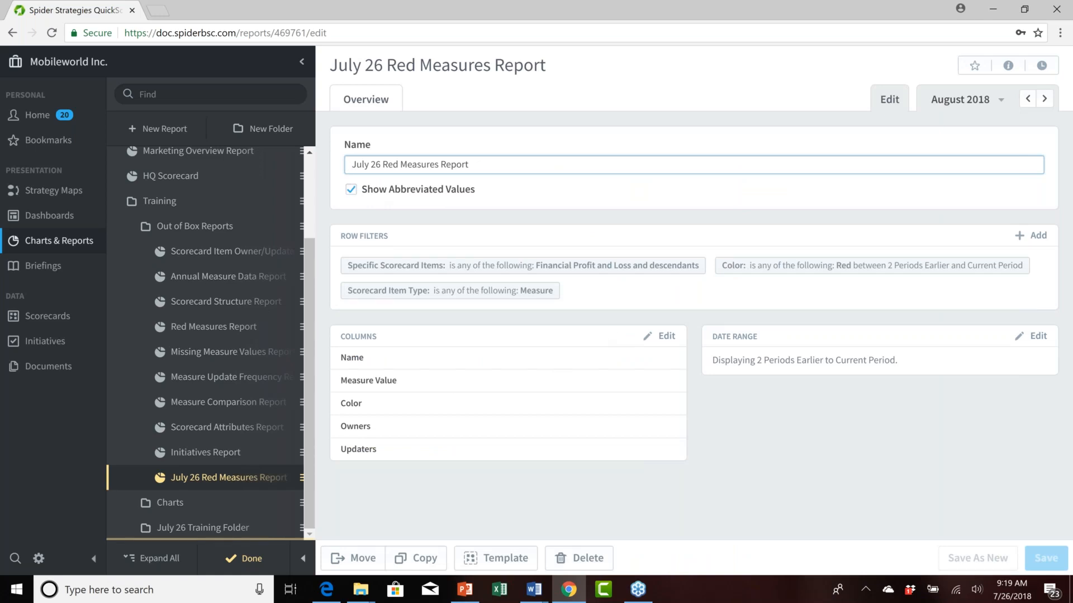
pyautogui.click(664, 338)
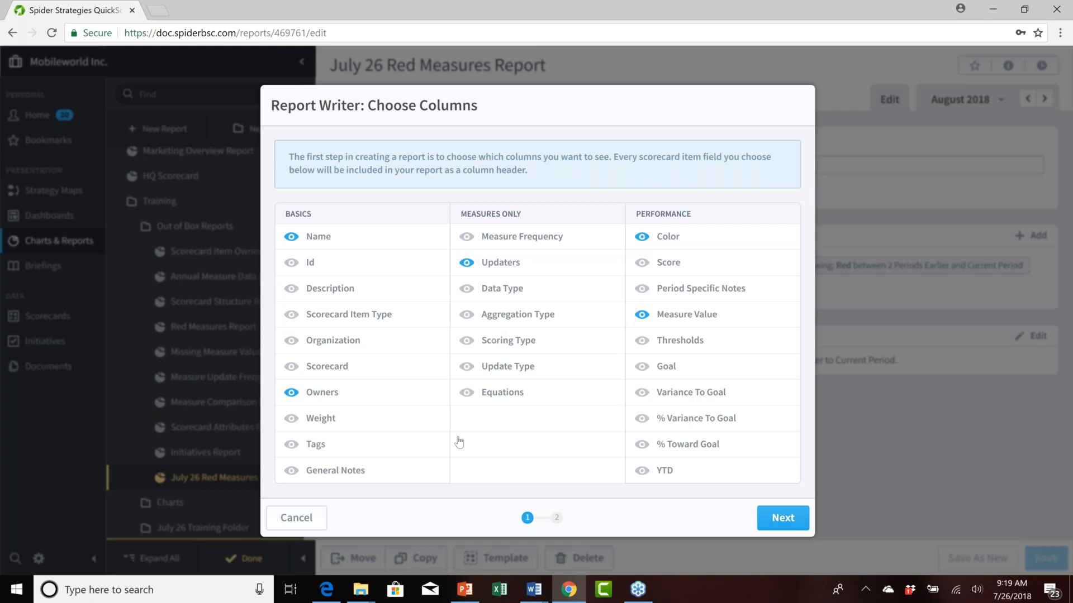
pyautogui.click(483, 342)
pyautogui.click(668, 264)
pyautogui.click(669, 368)
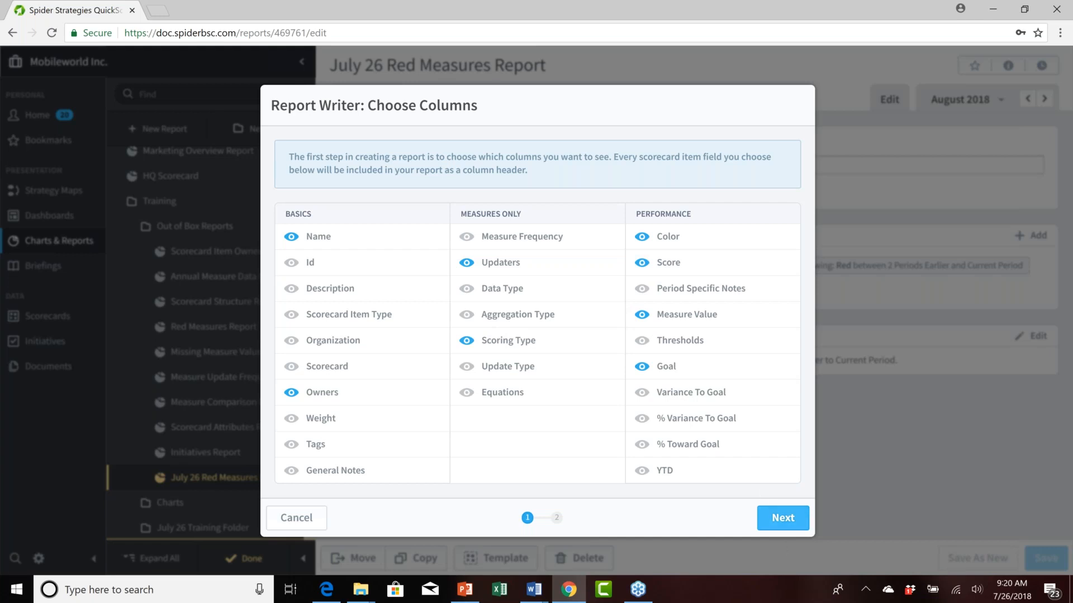
pyautogui.click(783, 518)
pyautogui.click(675, 438)
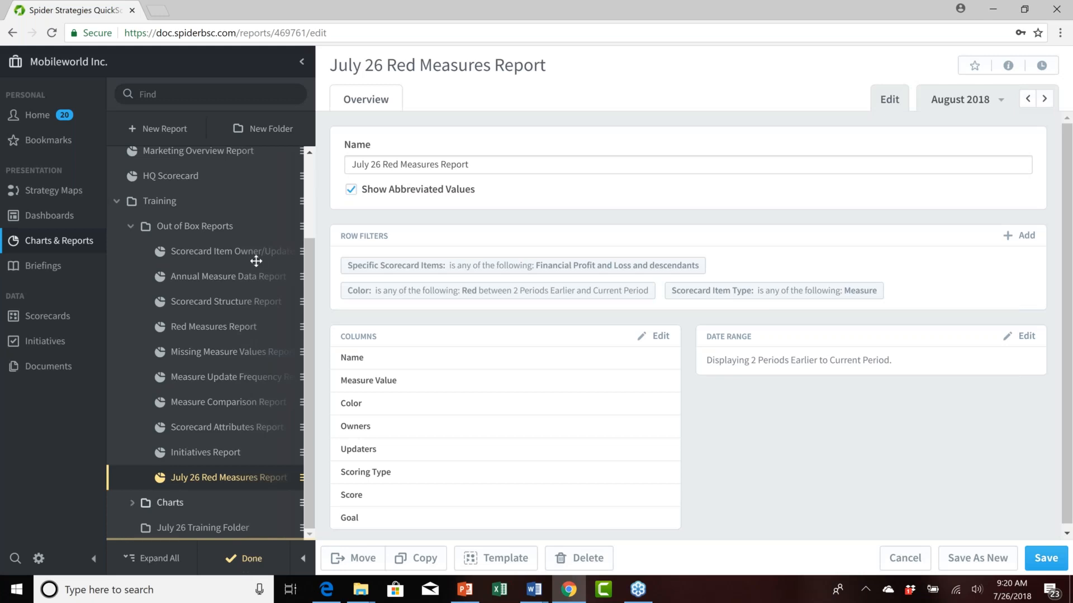
pyautogui.click(250, 559)
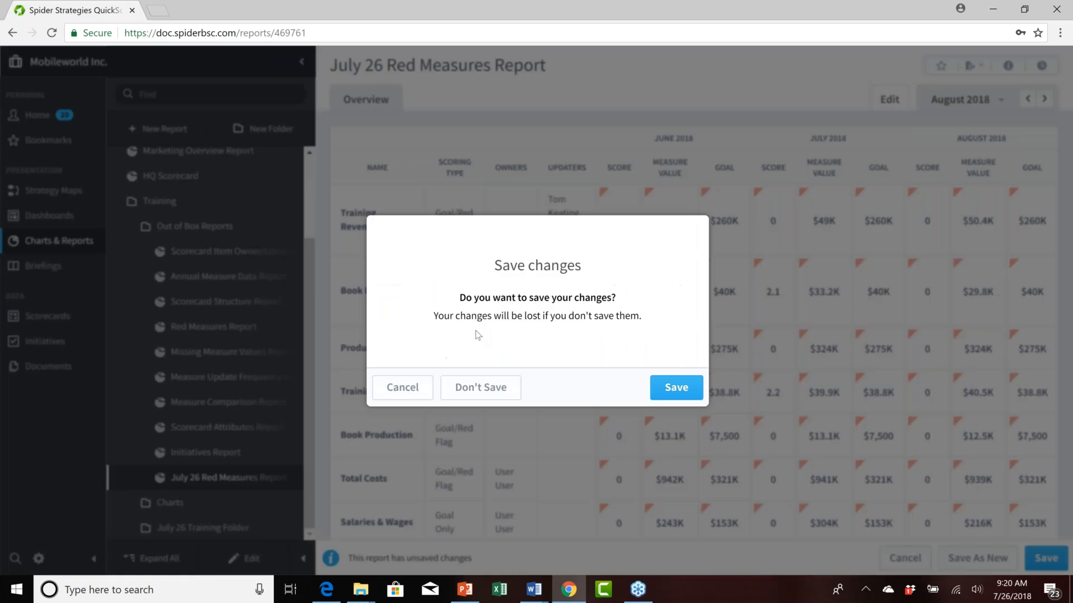
pyautogui.click(676, 388)
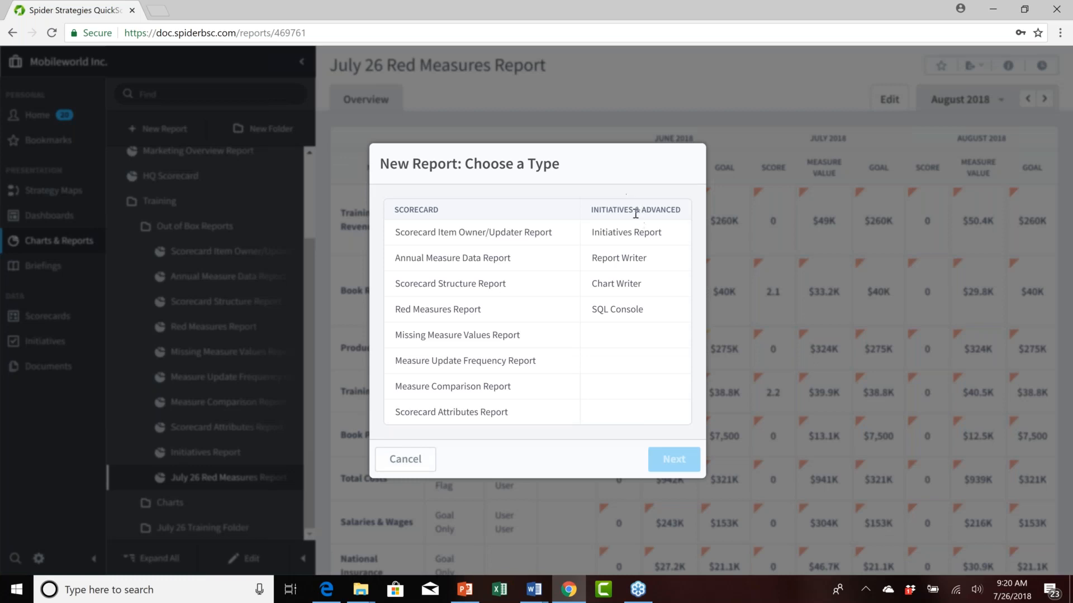
# Start a new report of the Report Writer type
pyautogui.click(631, 263)
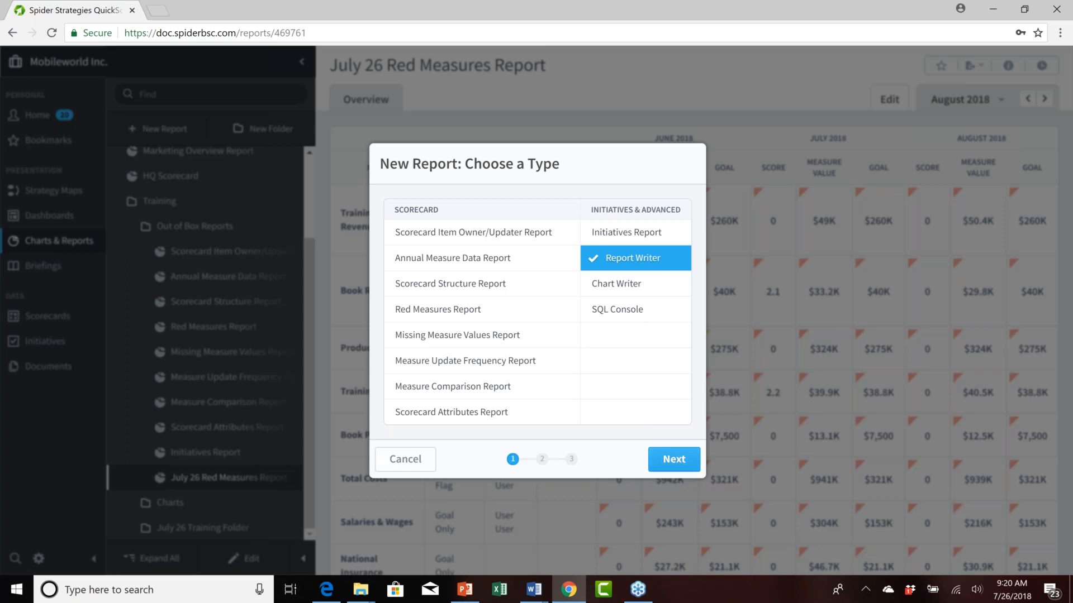
pyautogui.click(675, 458)
pyautogui.click(783, 517)
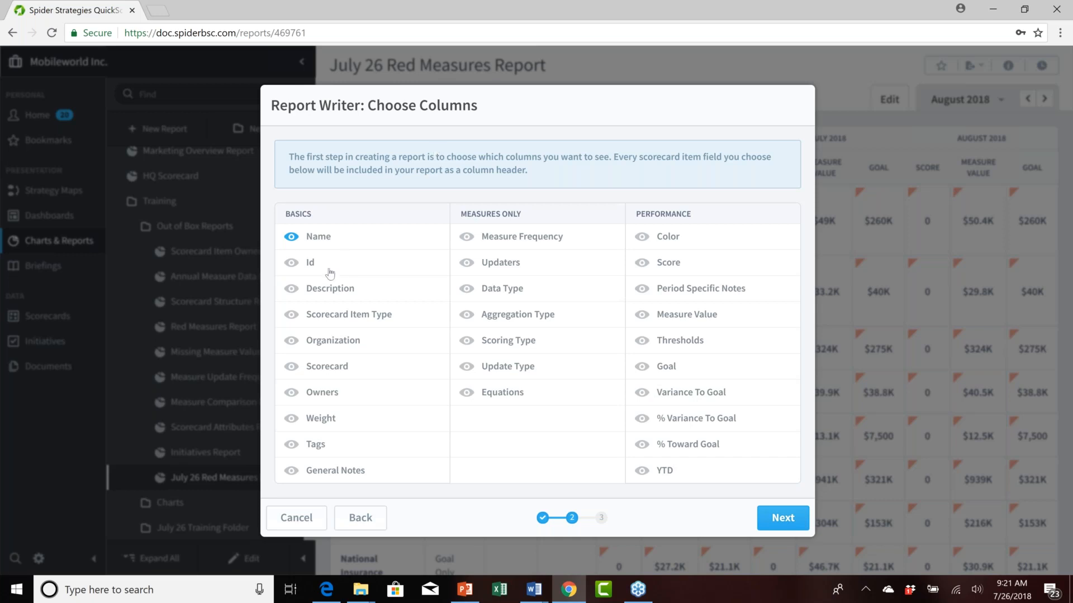
# Include Id, Scoring Type, Updaters, Color, Score, Measure Value, Goal and Variance To Goal as columns alongside Name
pyautogui.click(290, 265)
pyautogui.click(500, 346)
pyautogui.click(498, 267)
pyautogui.click(668, 241)
pyautogui.click(665, 267)
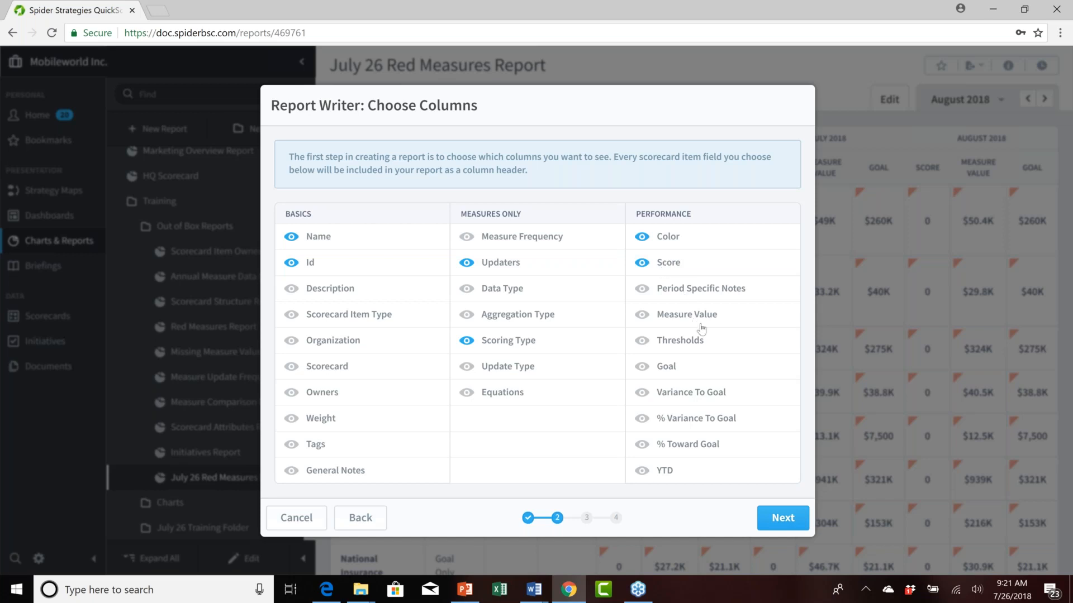
pyautogui.click(679, 316)
pyautogui.click(665, 370)
pyautogui.click(668, 395)
pyautogui.click(782, 519)
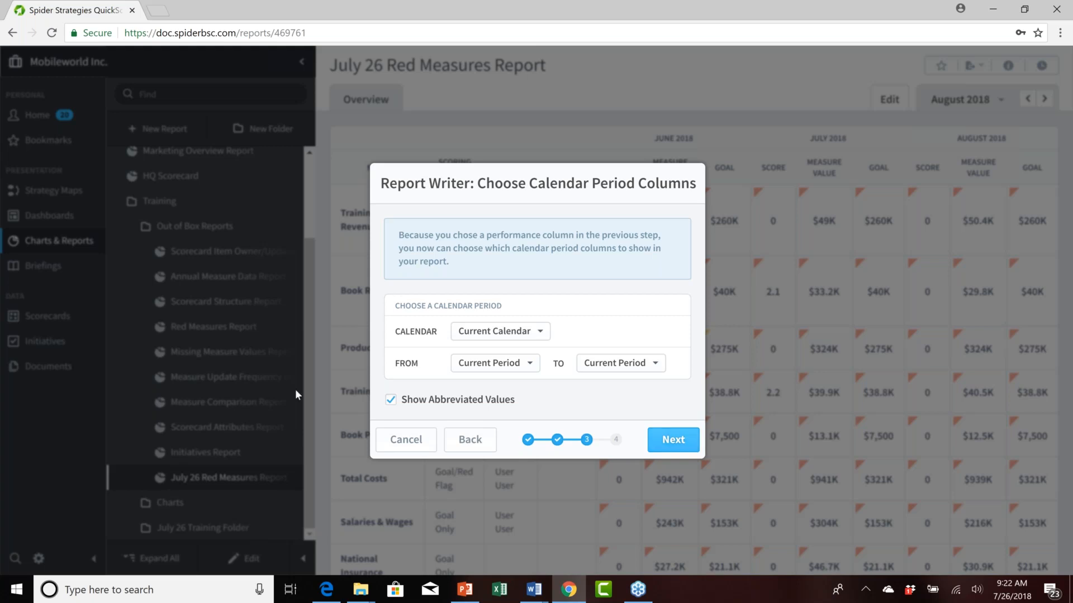
# Set the calendar period columns to run from 2 Periods Earlier to Current Period, keeping Show Abbreviated Values enabled
pyautogui.click(530, 365)
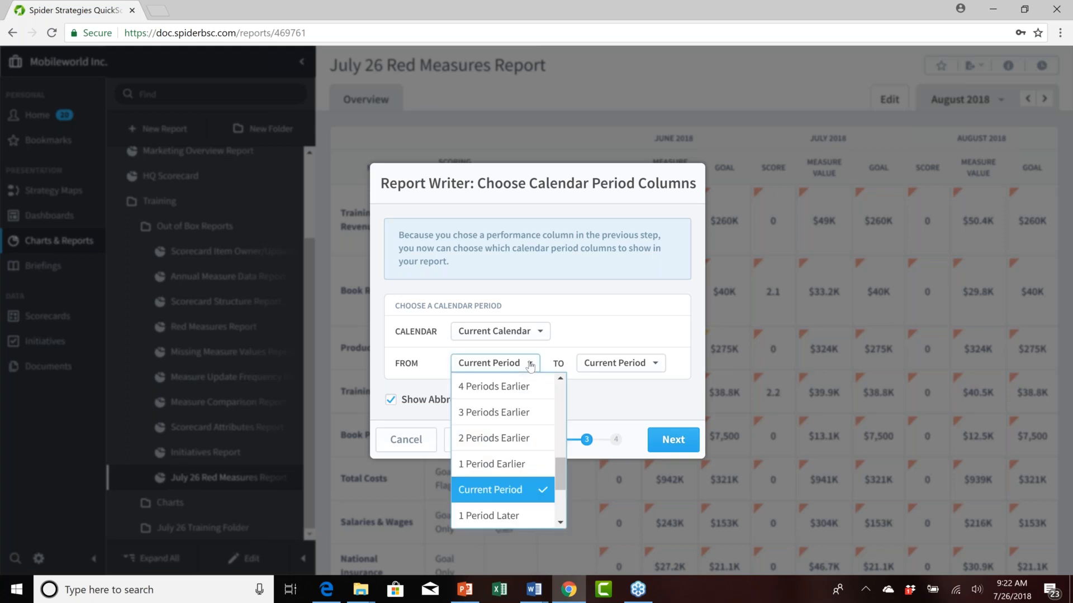
pyautogui.click(493, 438)
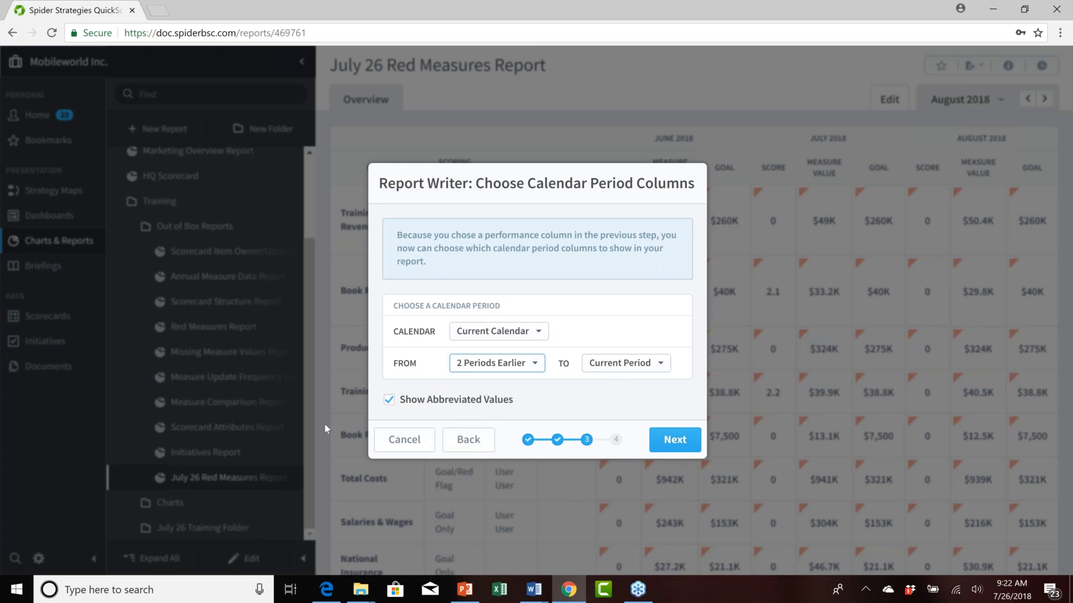
pyautogui.click(389, 401)
pyautogui.click(389, 401)
pyautogui.click(670, 440)
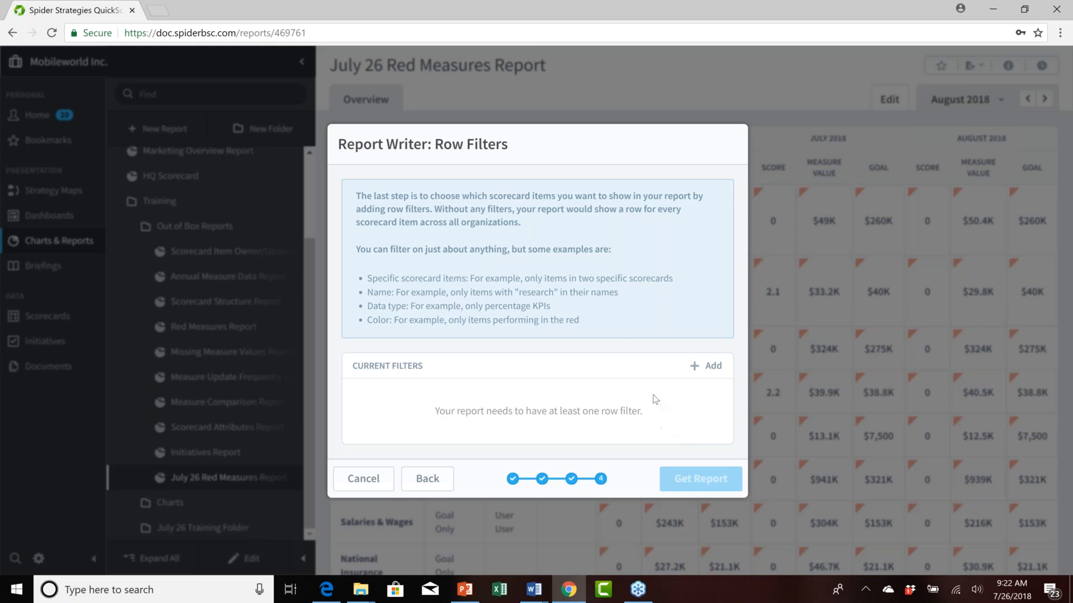
# Review the available row filter types and add a row filter on Specific Scorecard Items
pyautogui.click(712, 366)
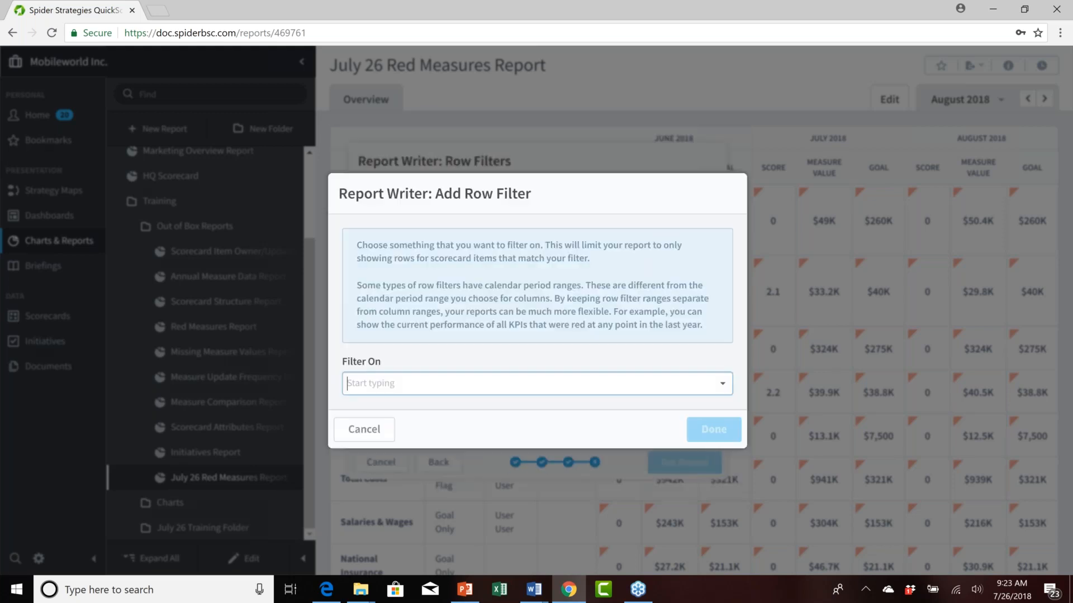
pyautogui.click(722, 384)
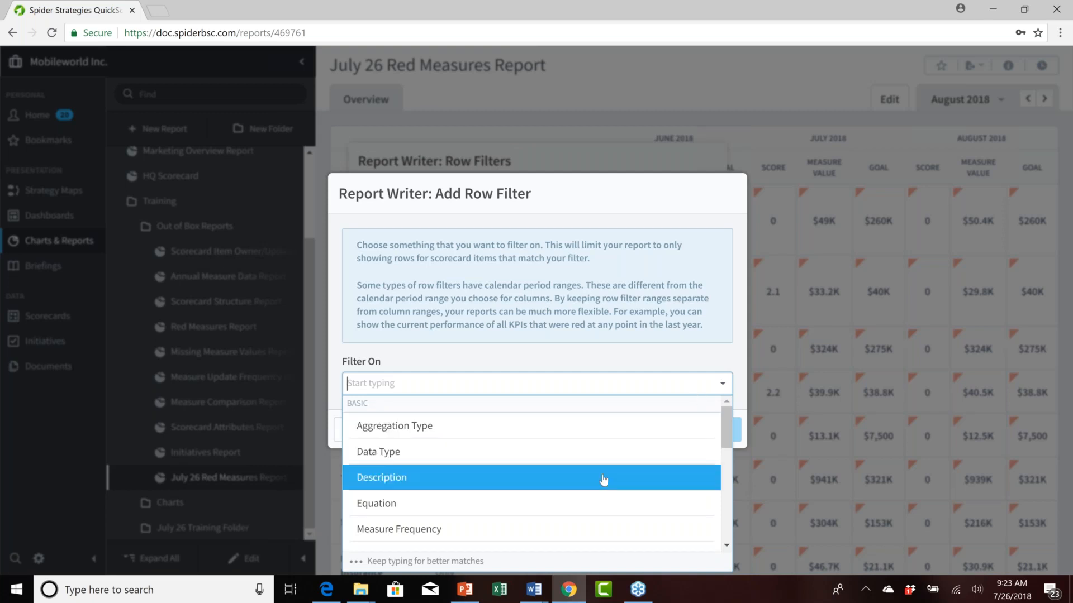
pyautogui.scroll(-1, 604, 480)
pyautogui.scroll(-6, 603, 479)
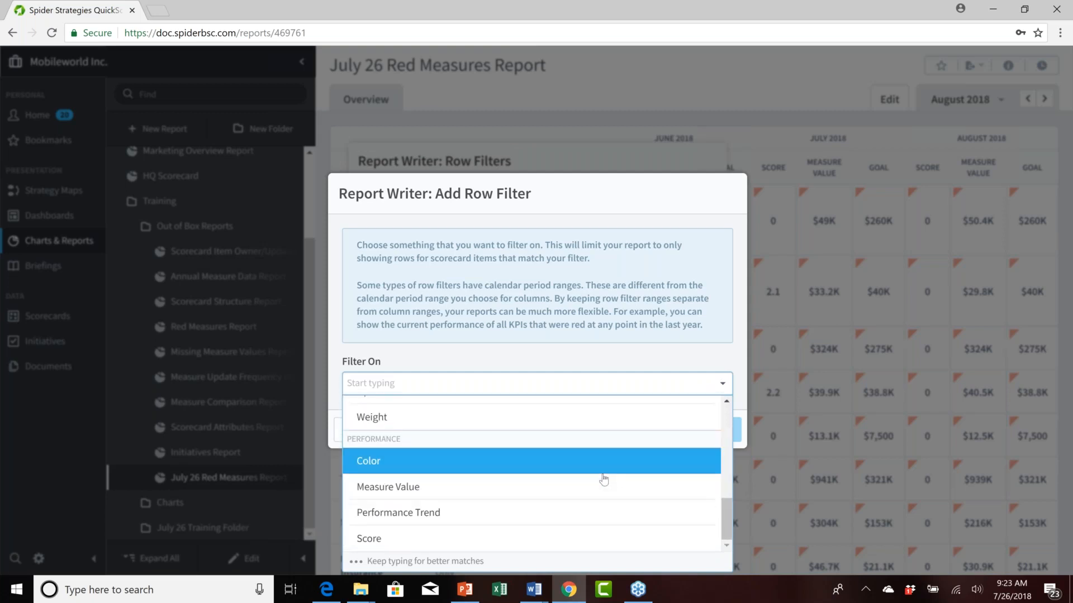
pyautogui.scroll(3, 603, 479)
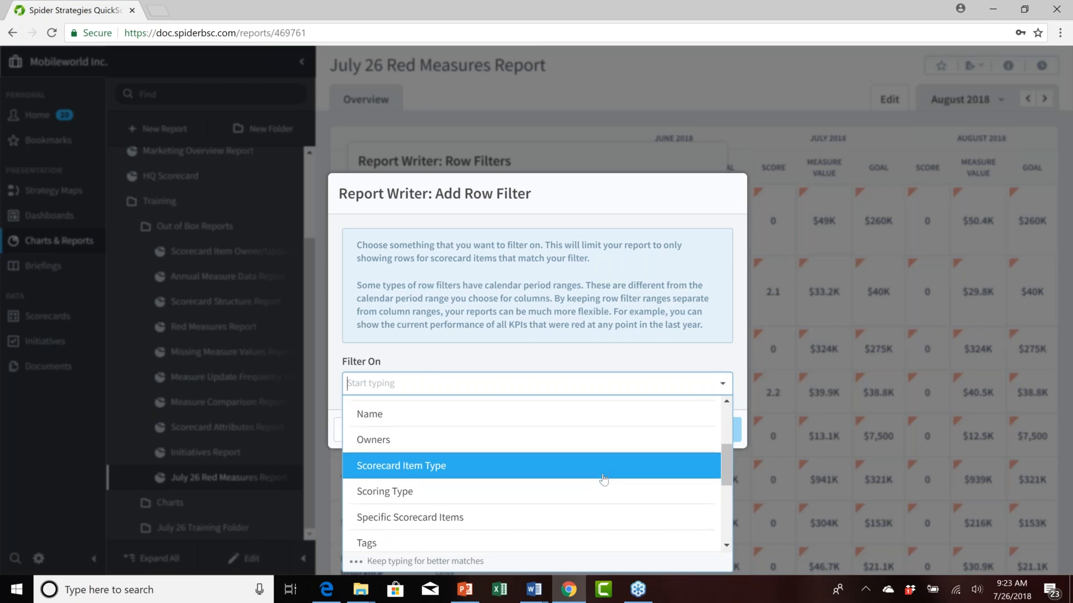
pyautogui.scroll(-1, 603, 479)
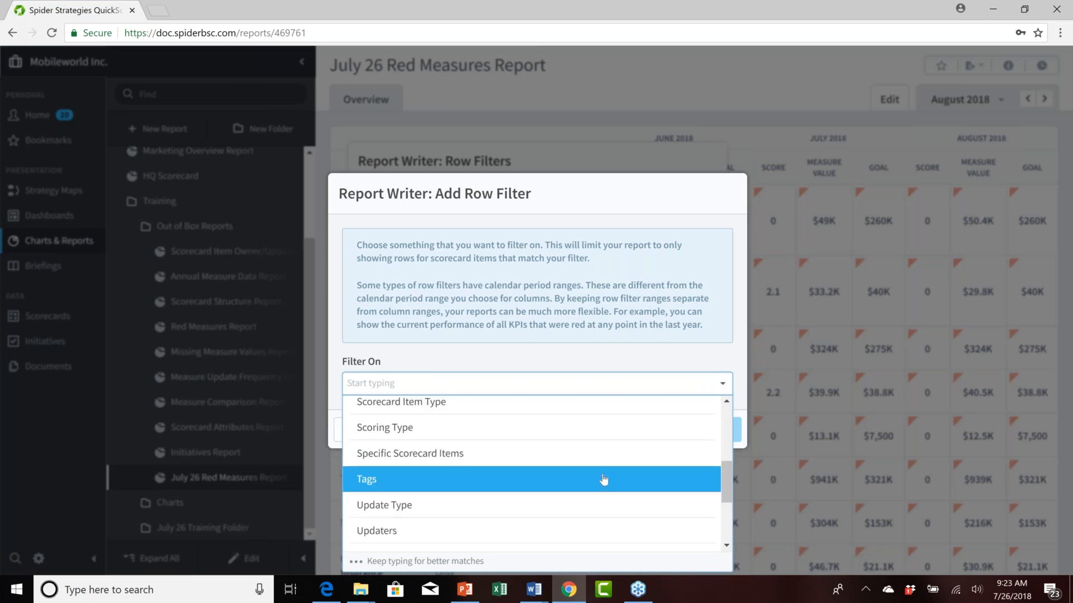
pyautogui.click(443, 458)
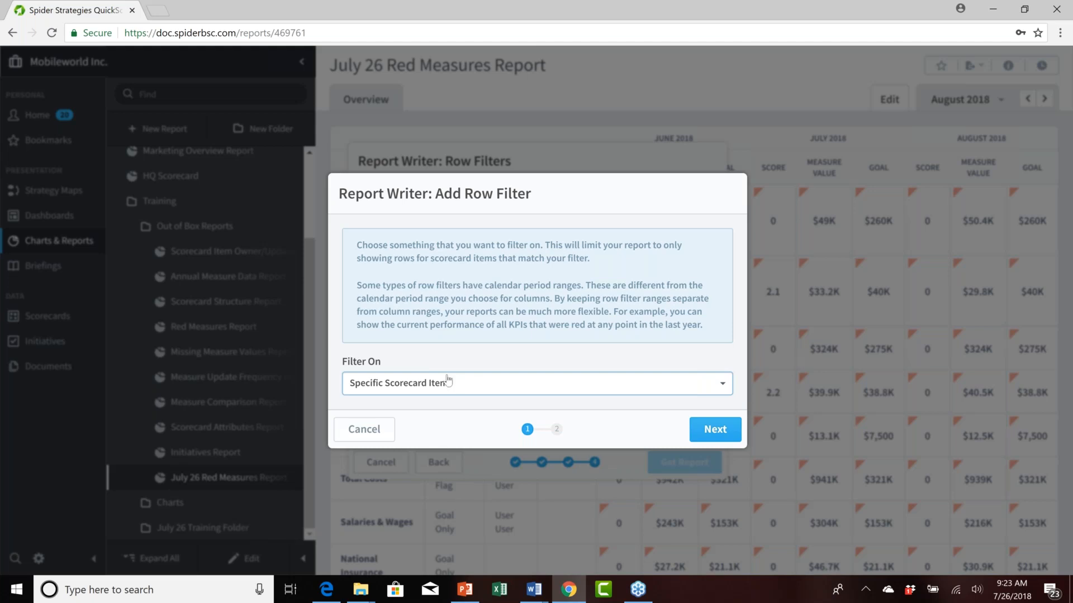
pyautogui.click(710, 434)
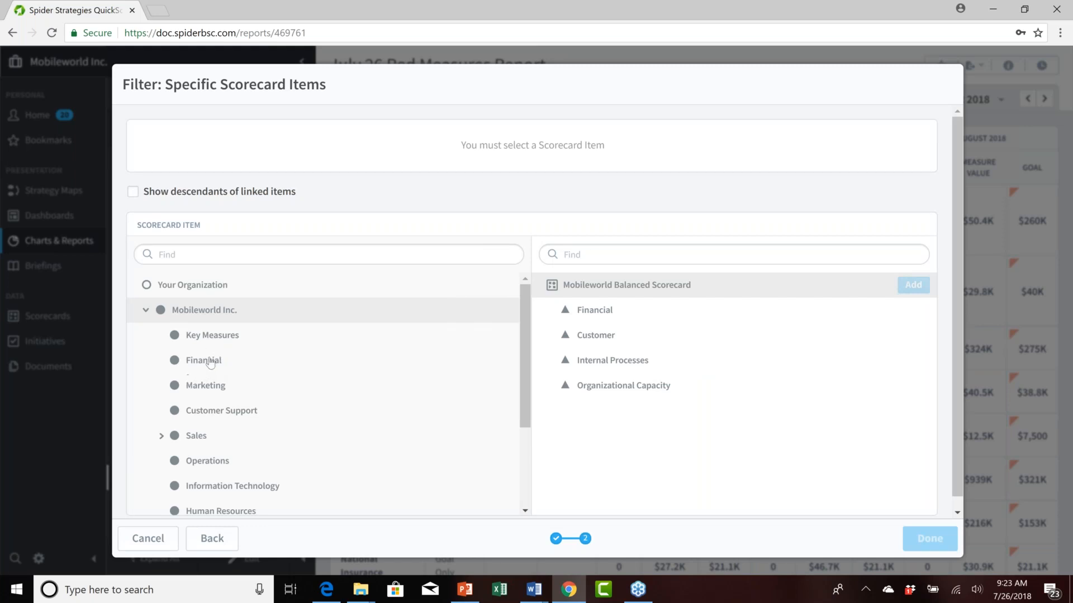
# Check the measures under Revenue in the Financial organization, and add its Financial Profit and Loss scorecard to the filter
pyautogui.click(205, 365)
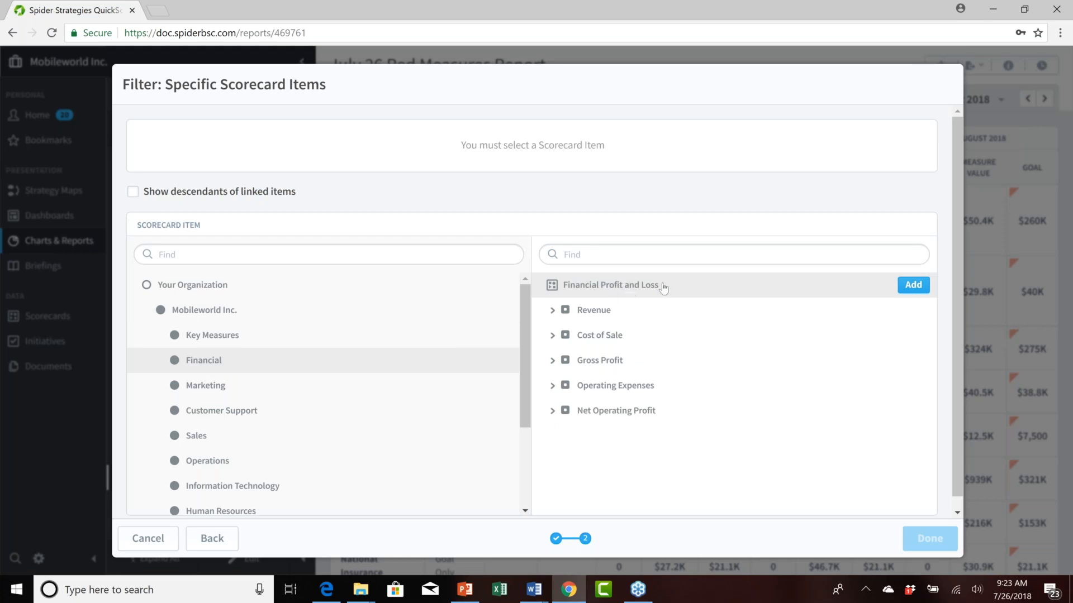
pyautogui.click(553, 312)
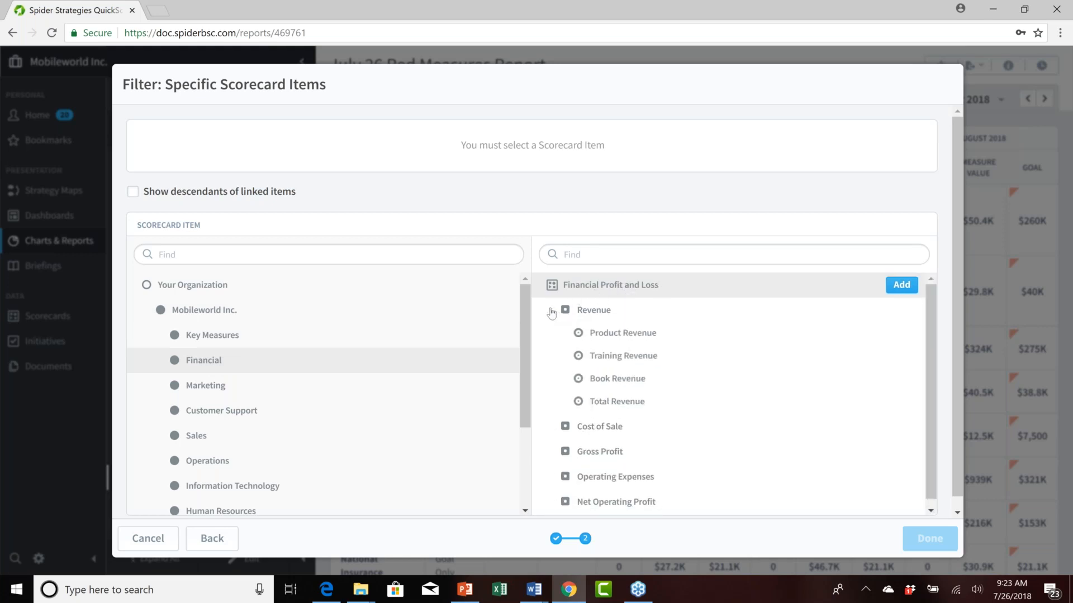
pyautogui.click(552, 311)
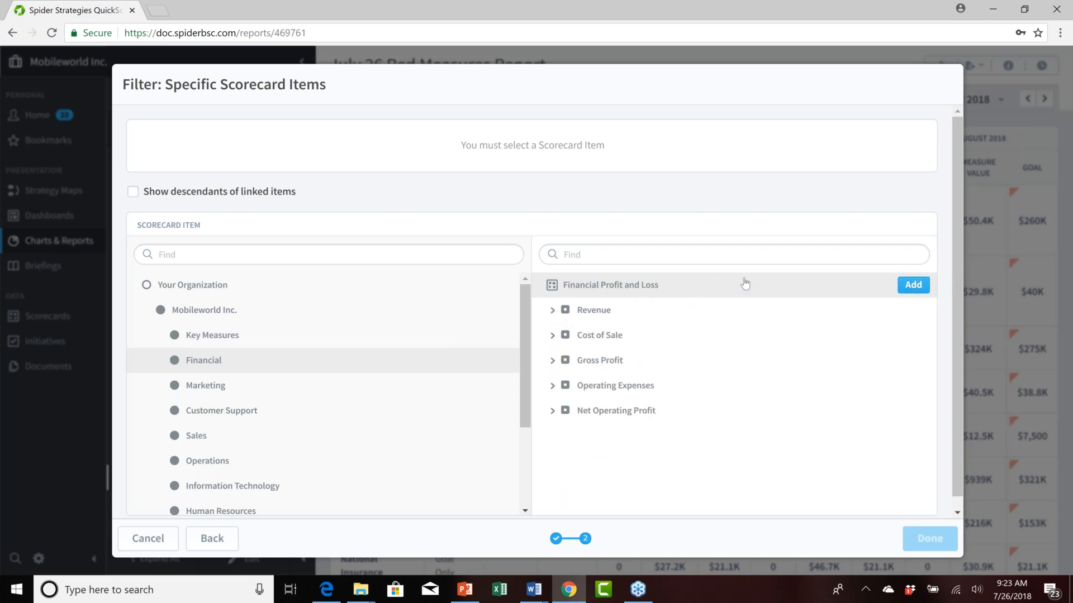
pyautogui.click(913, 285)
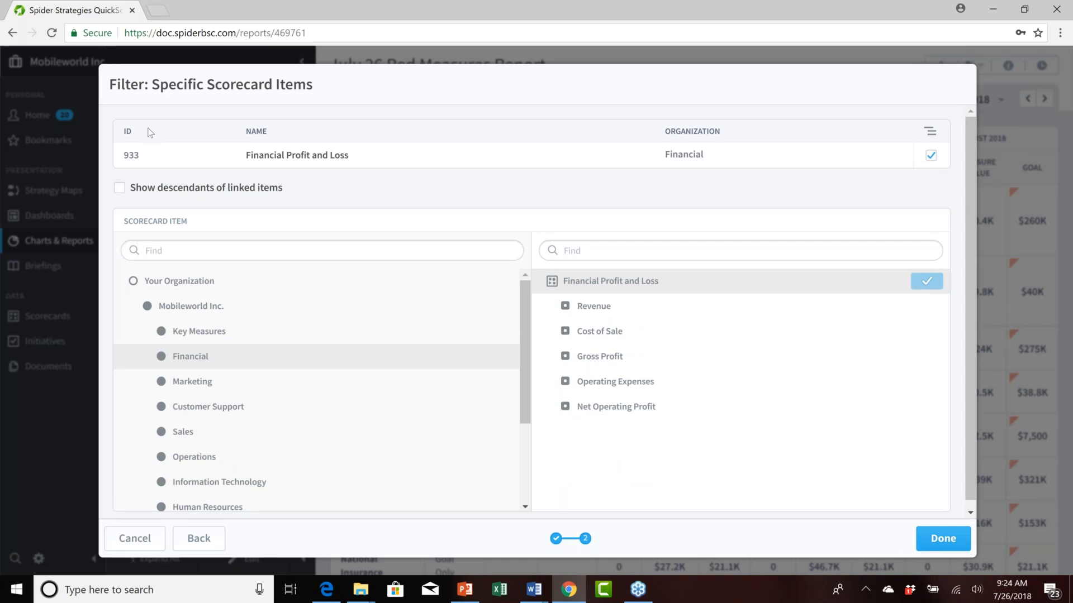
# Review the selected scorecard's ID, name and organization, keep its descendants included, and finish the row filter
pyautogui.doubleClick(134, 155)
pyautogui.moveTo(243, 157); pyautogui.dragTo(362, 163)
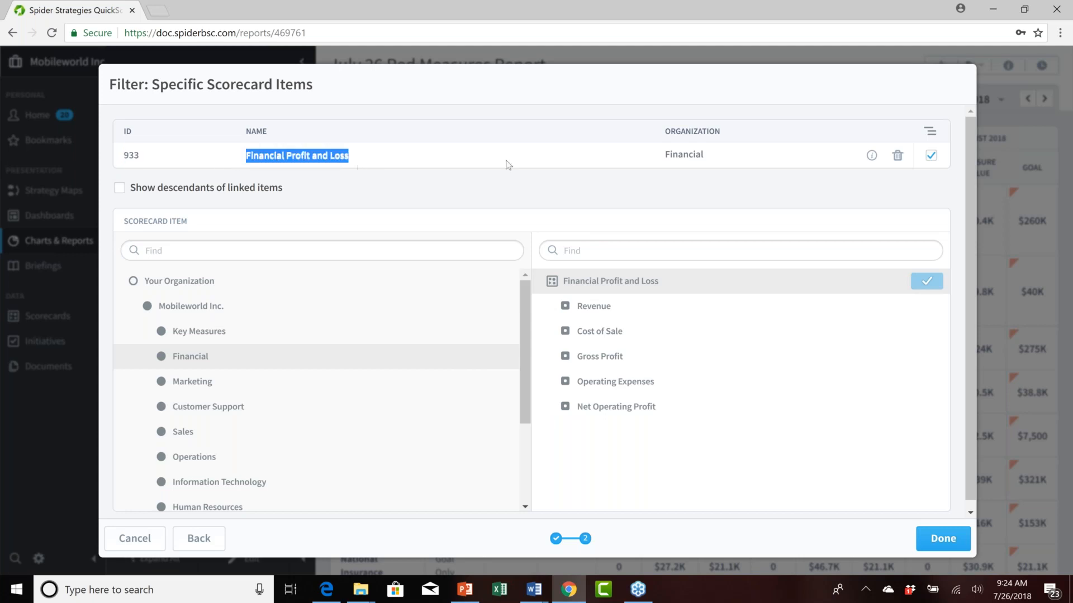
pyautogui.moveTo(708, 159); pyautogui.dragTo(663, 160)
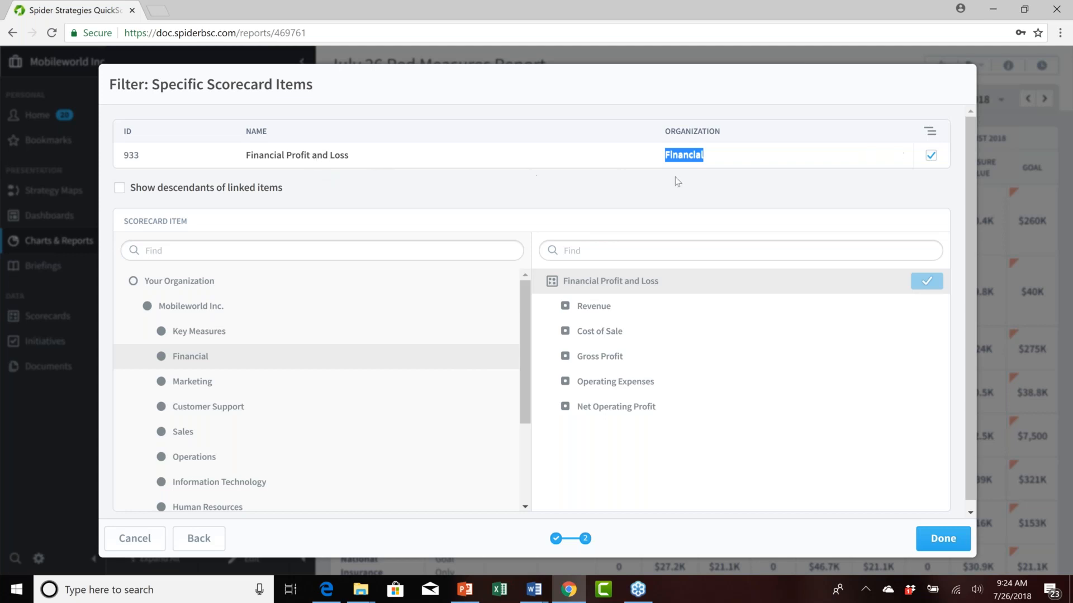
pyautogui.click(931, 156)
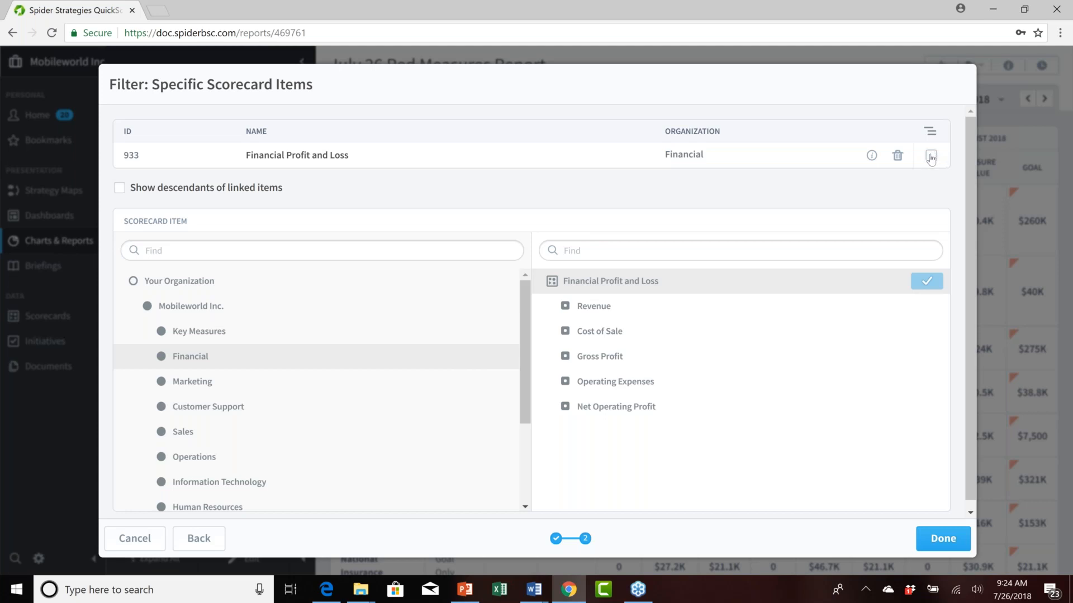
pyautogui.click(932, 156)
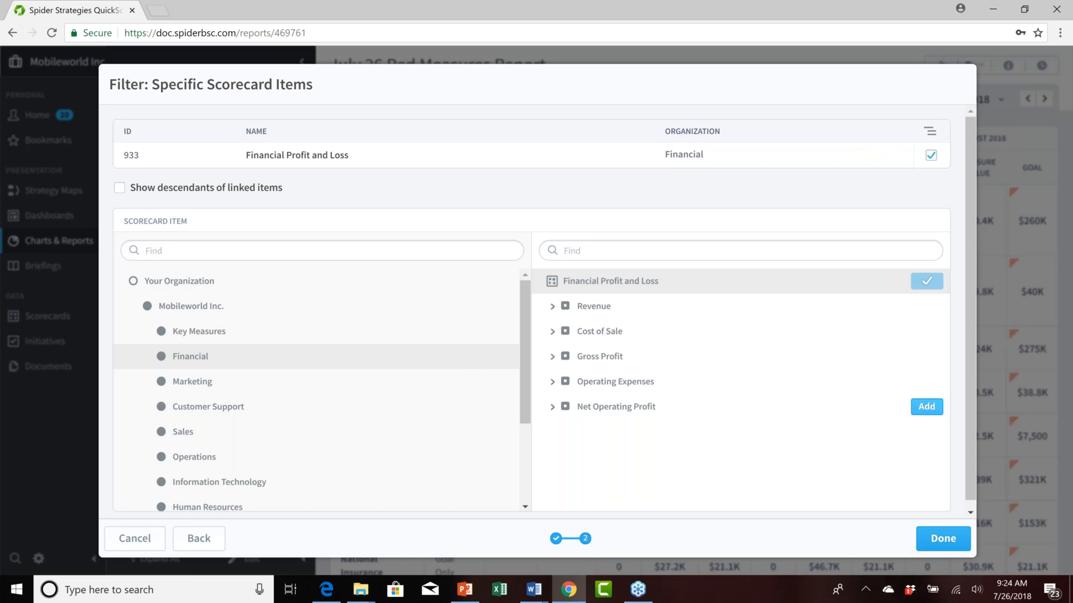
pyautogui.click(941, 544)
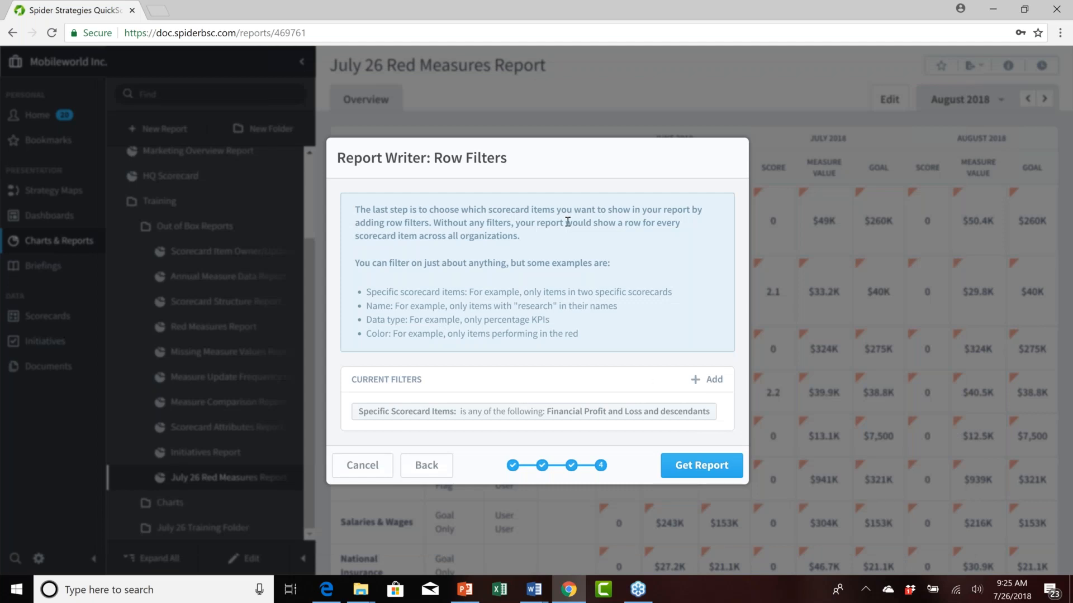
# Generate the Report Writer report and review its June, July and August 2018 columns
pyautogui.click(699, 466)
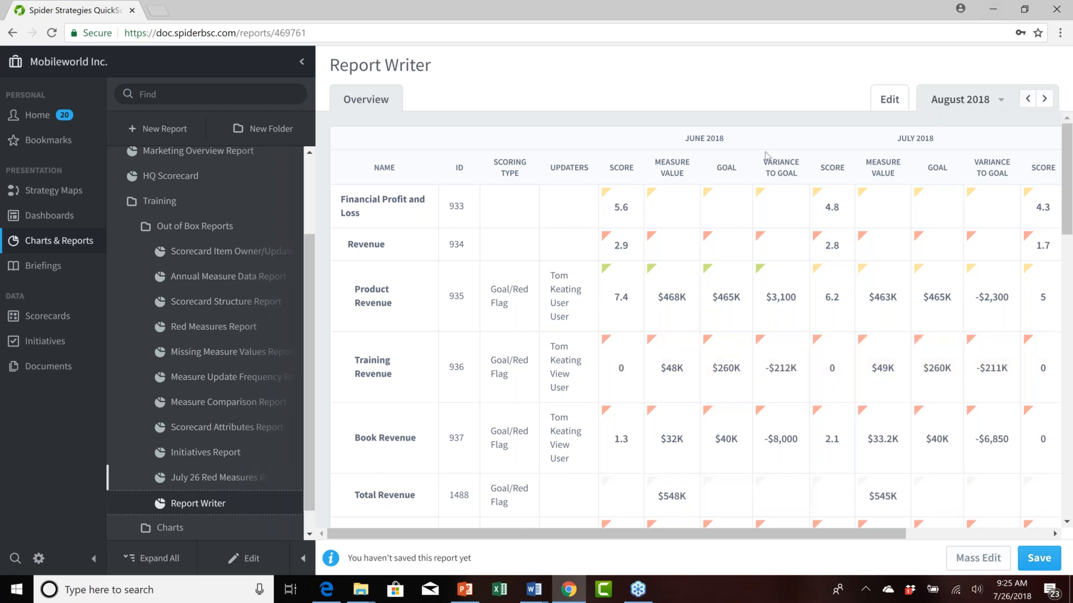
pyautogui.click(1055, 534)
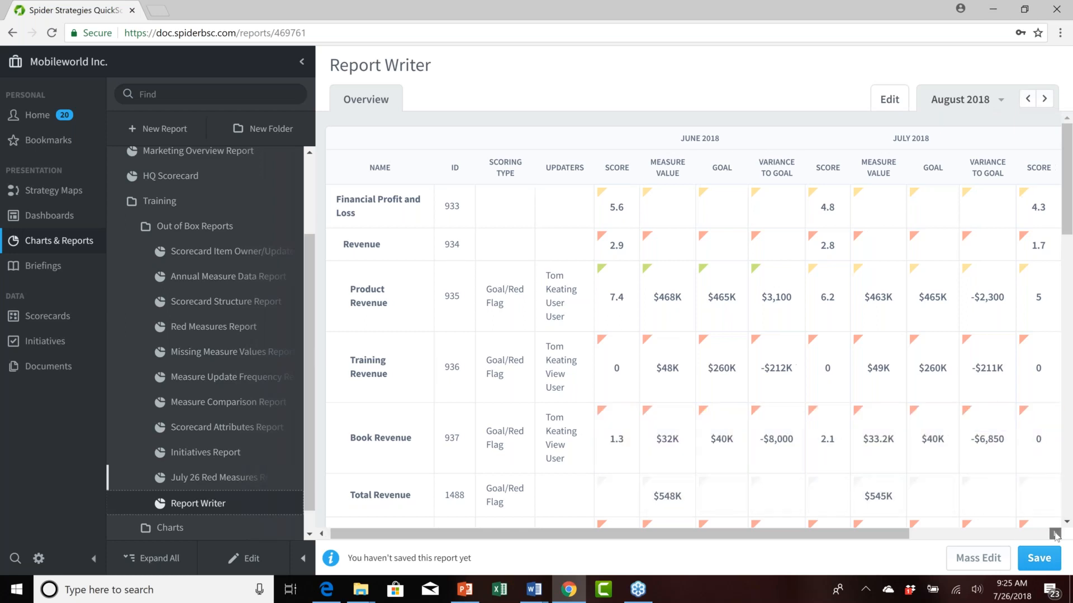
pyautogui.click(1054, 534)
pyautogui.click(1054, 534)
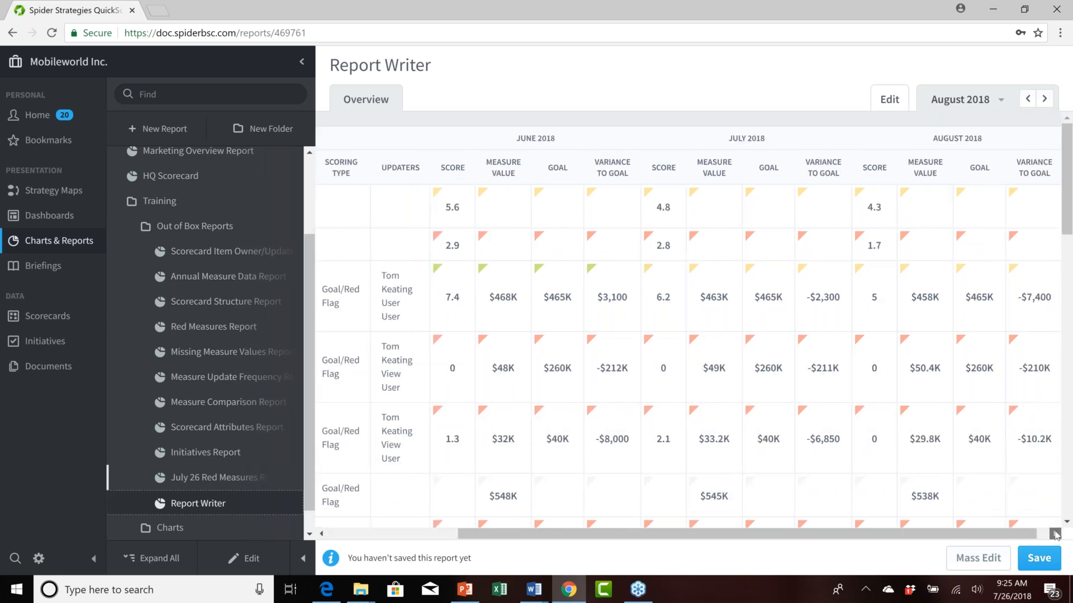
pyautogui.click(1055, 534)
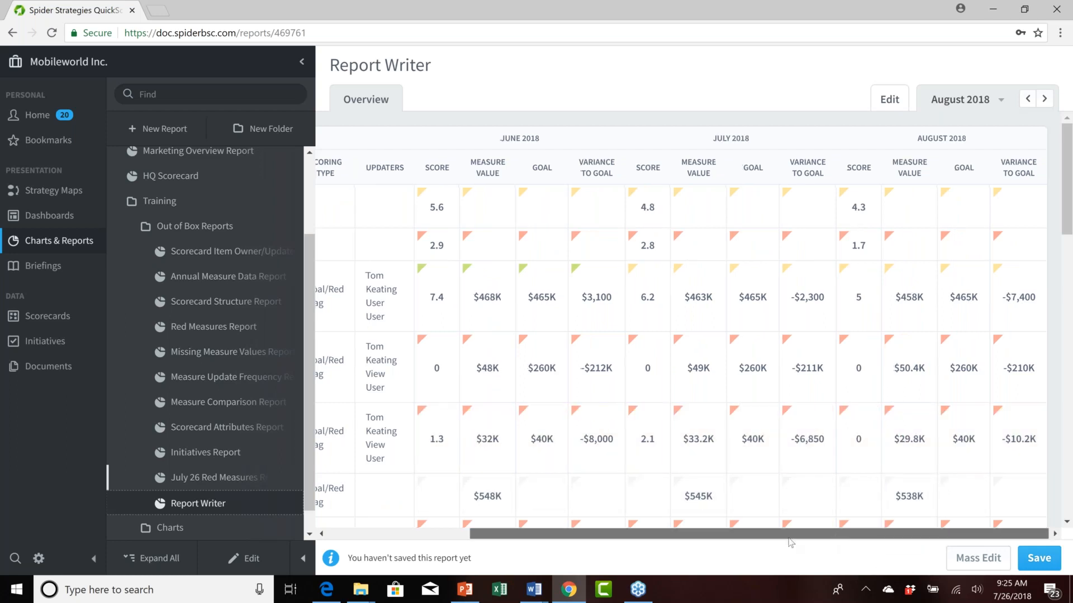
pyautogui.moveTo(790, 541); pyautogui.dragTo(683, 537)
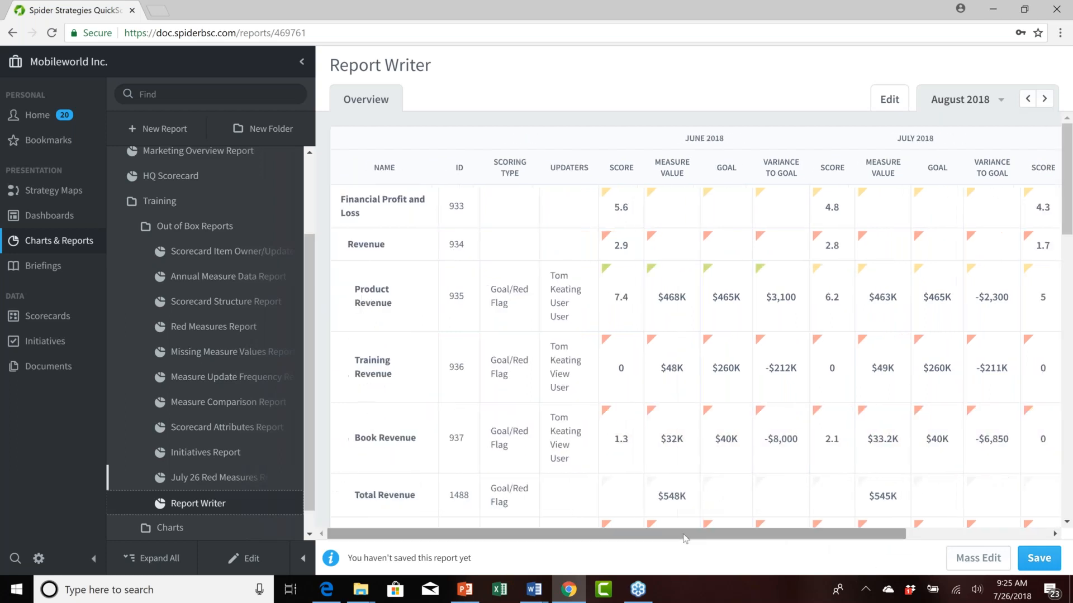
# Save the generated report under the name "July 26 Report Writer PL re0r"
pyautogui.click(1039, 559)
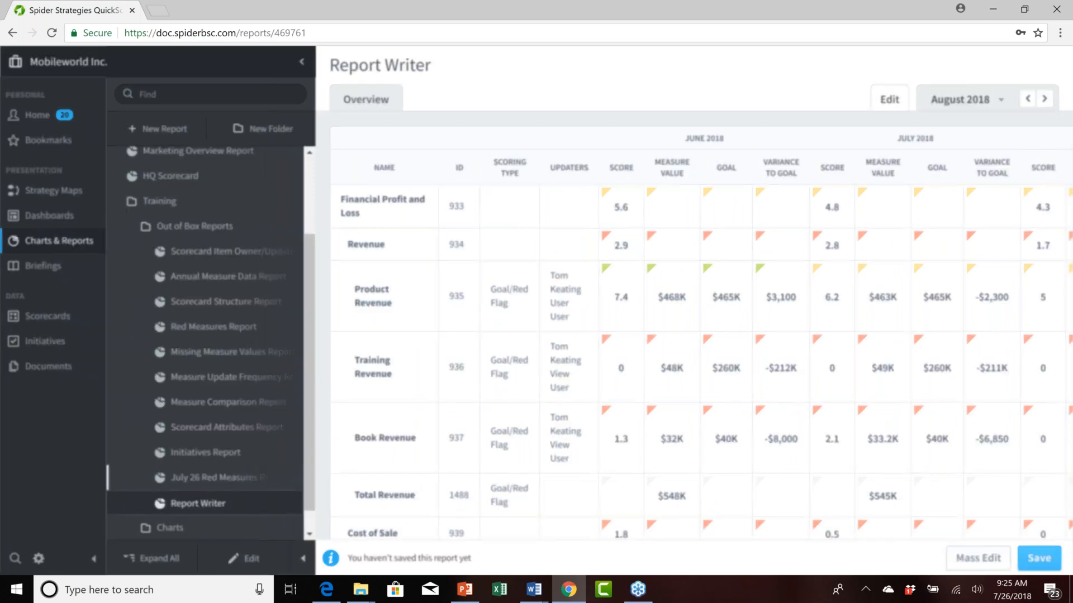
pyautogui.write('July 26 Report Writer')
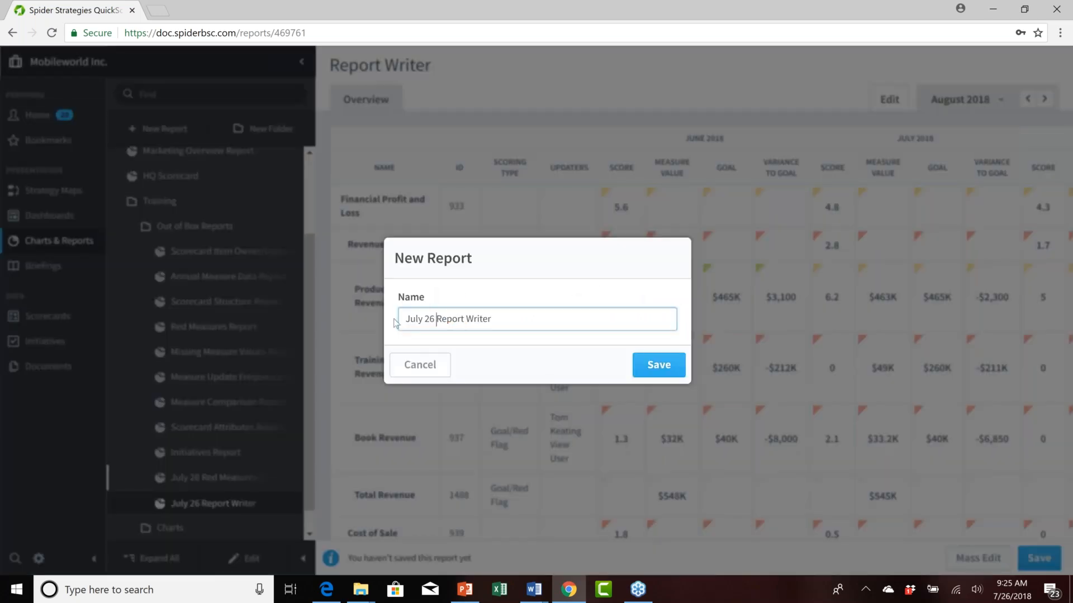
pyautogui.click(505, 313)
pyautogui.write('P')
pyautogui.write('Ltre0r')
pyautogui.write('t')
pyautogui.click(652, 365)
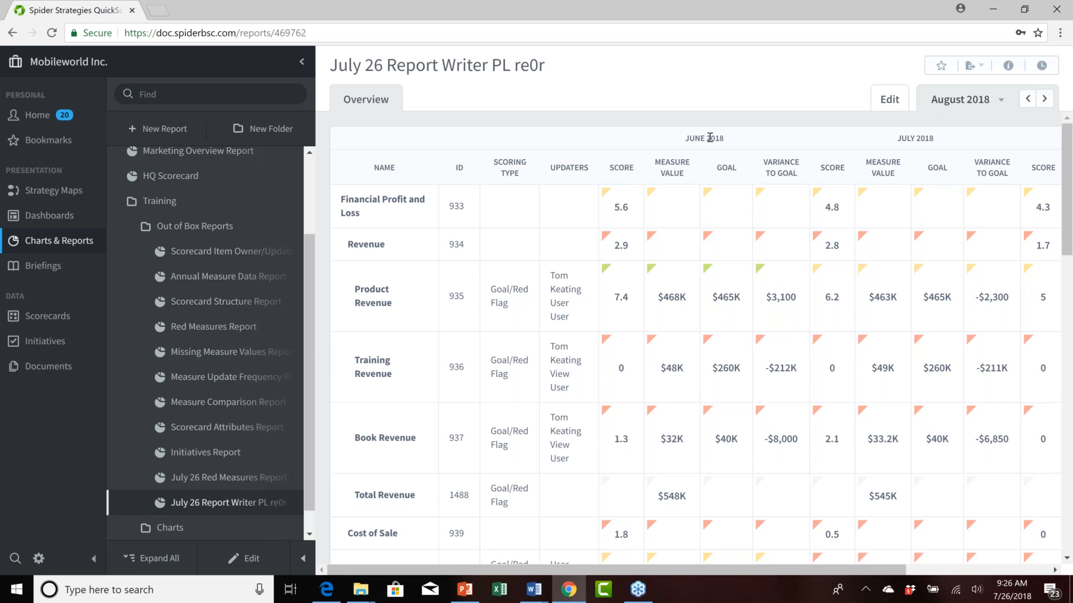
# Try sorting the report rows by the June 2018 Score in ascending and descending order, and return to the original row order
pyautogui.click(622, 171)
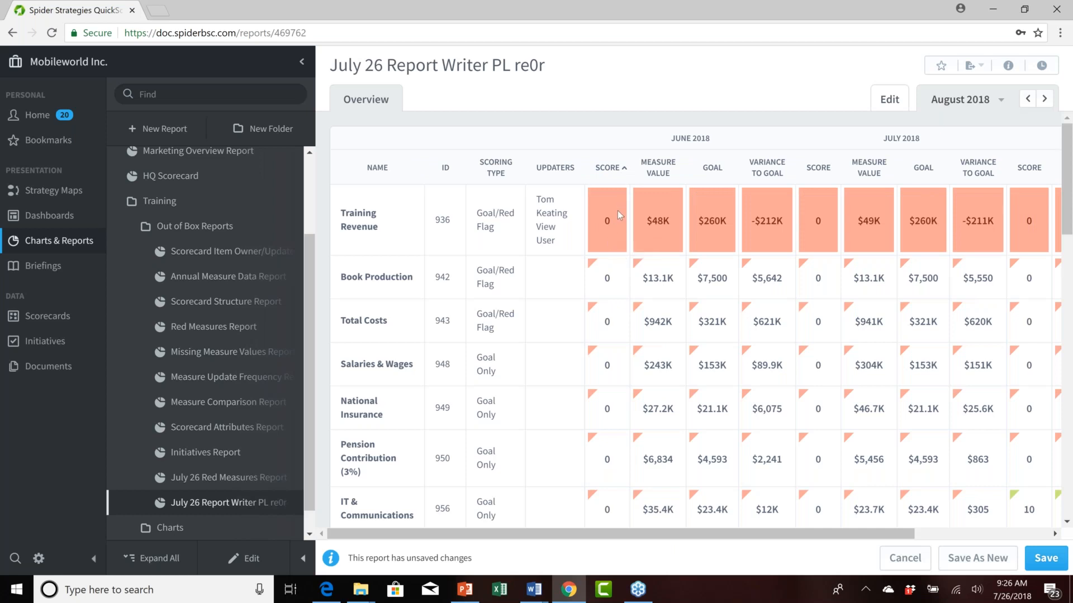
pyautogui.click(620, 170)
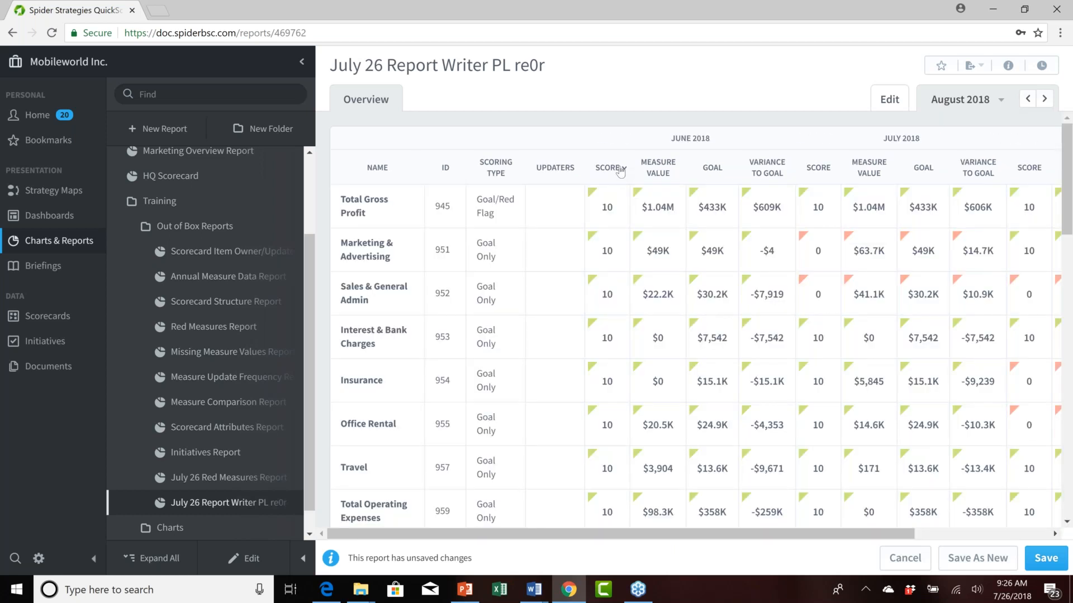
pyautogui.click(620, 170)
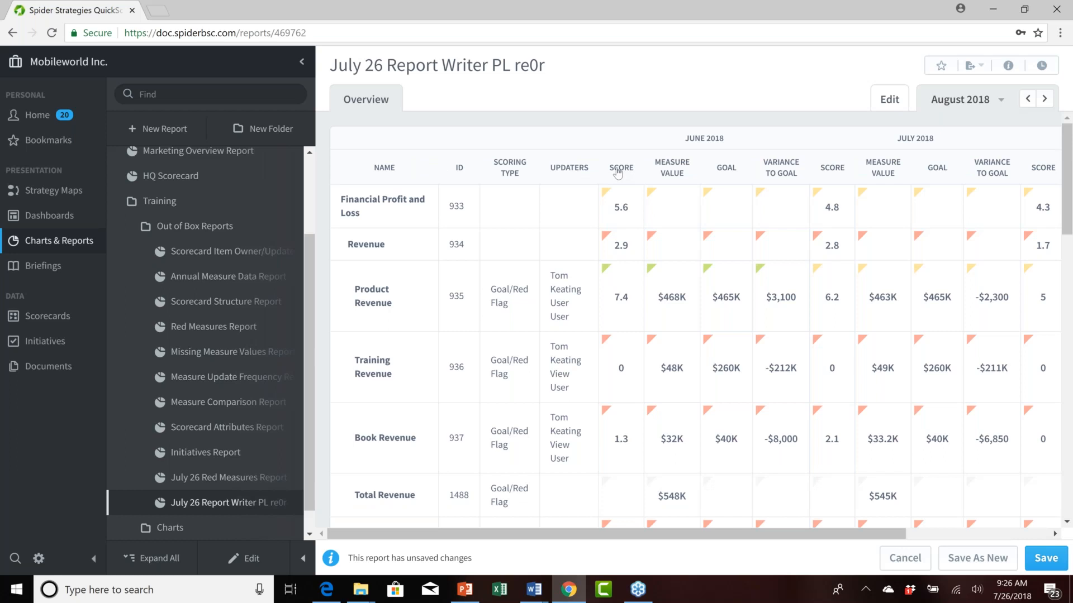
pyautogui.click(617, 170)
pyautogui.click(617, 170)
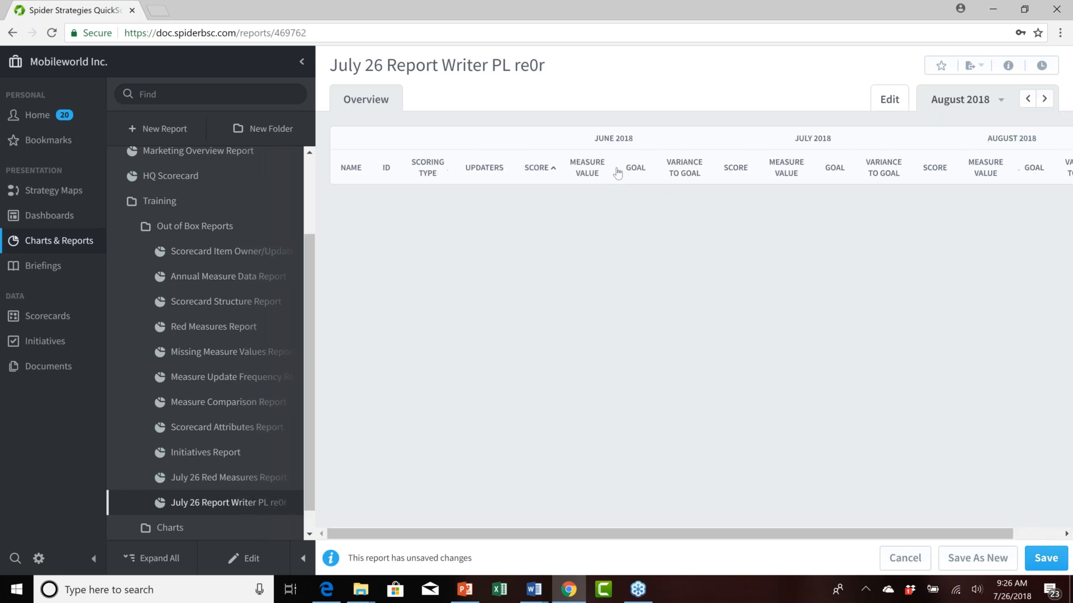
pyautogui.click(617, 171)
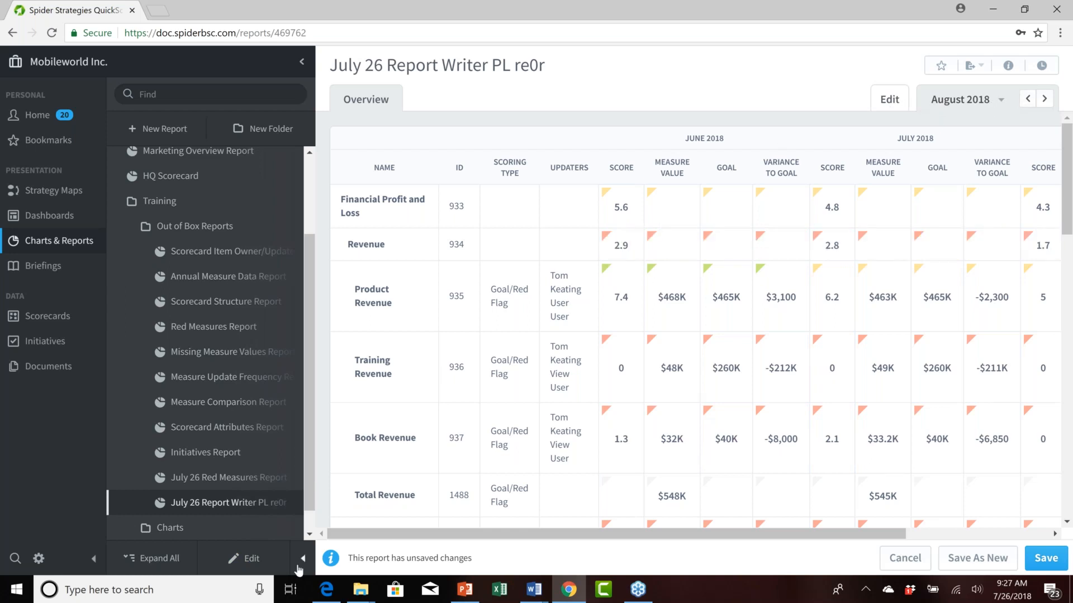
# Open the saved report for editing and start a second row filter on Specific Scorecard Items
pyautogui.click(252, 560)
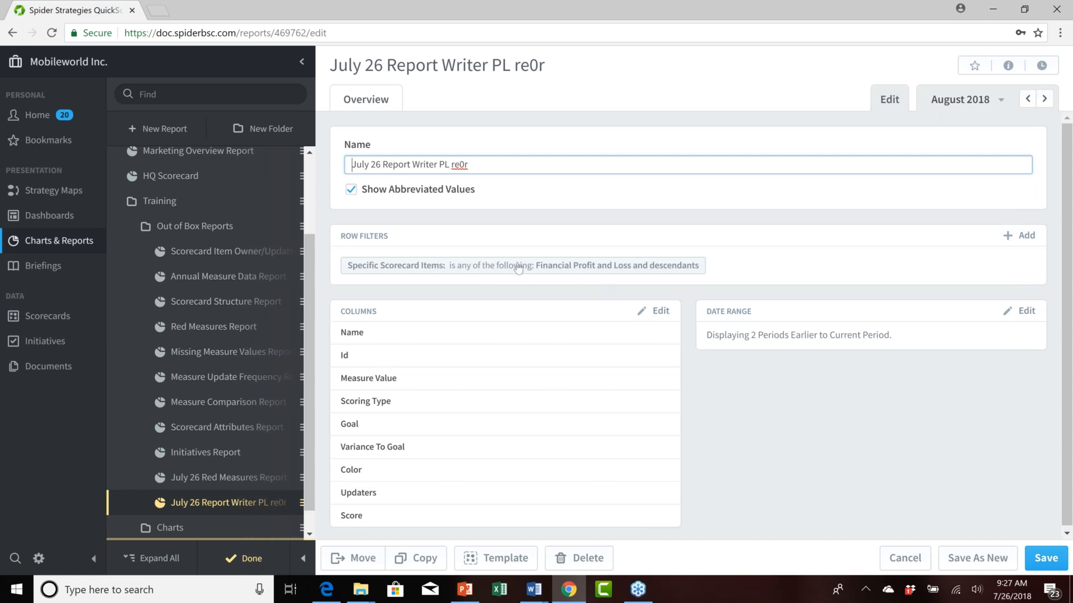
pyautogui.click(1029, 239)
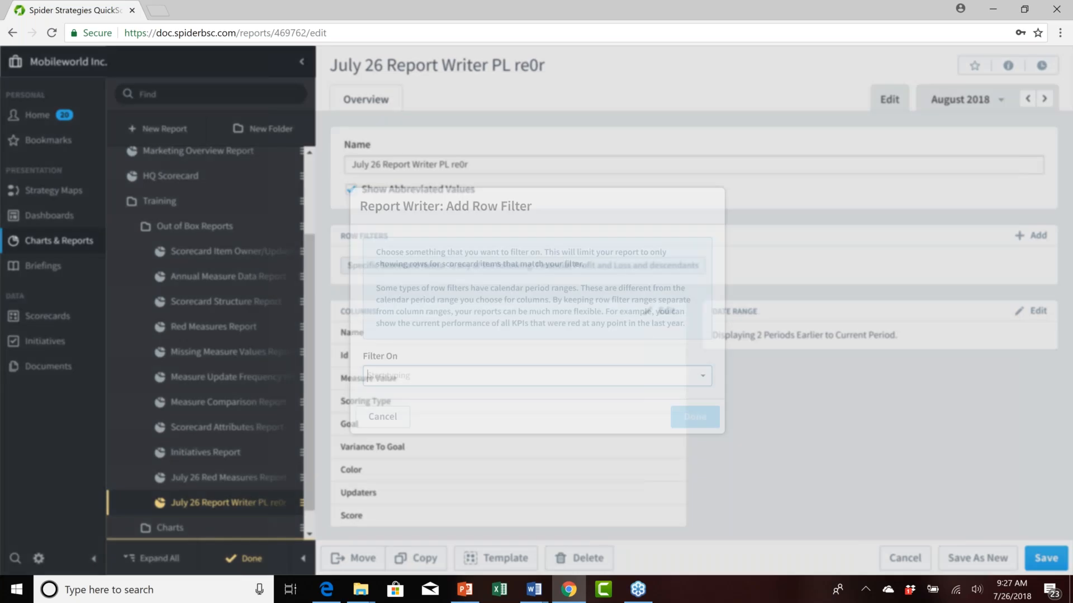
pyautogui.scroll(-4, 724, 499)
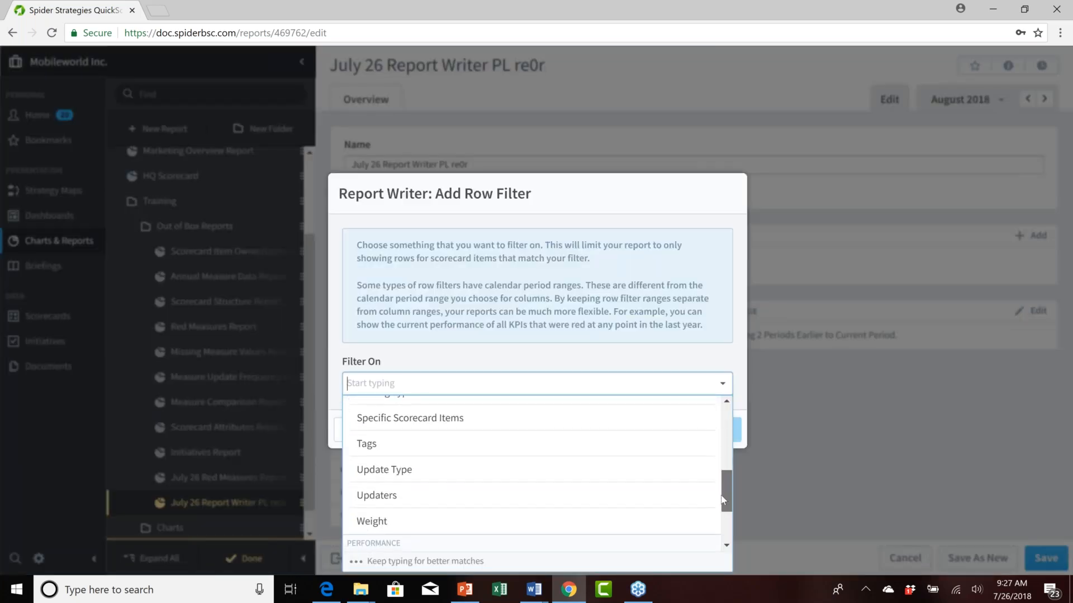
pyautogui.click(441, 427)
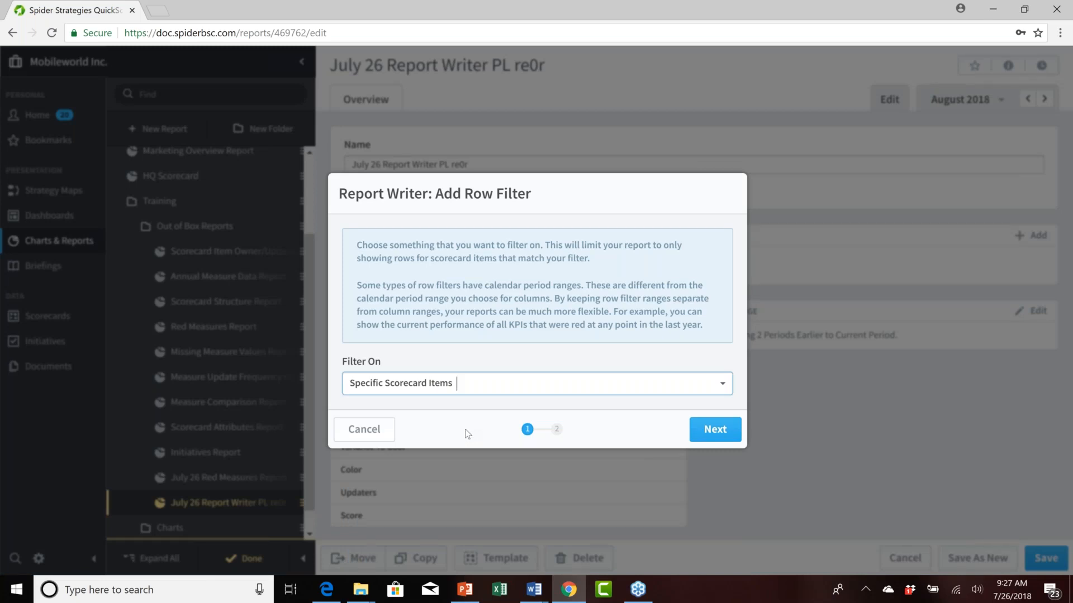
pyautogui.click(715, 431)
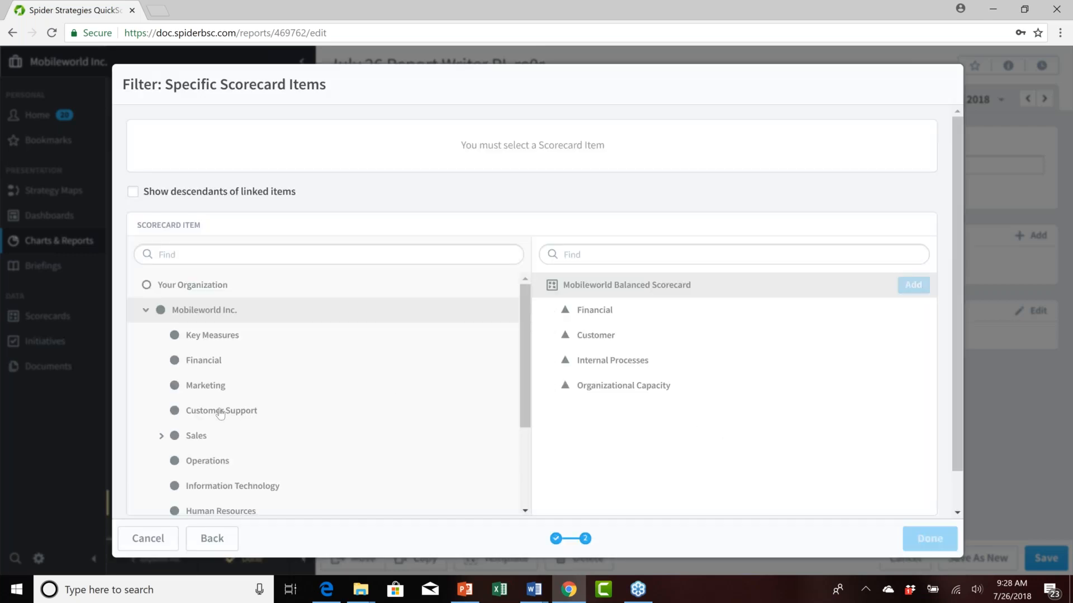
# Check the Helpdesk Calls measures in Customer Support, add the Customer Help Desk scorecard as the filter, and view the resulting report
pyautogui.click(220, 411)
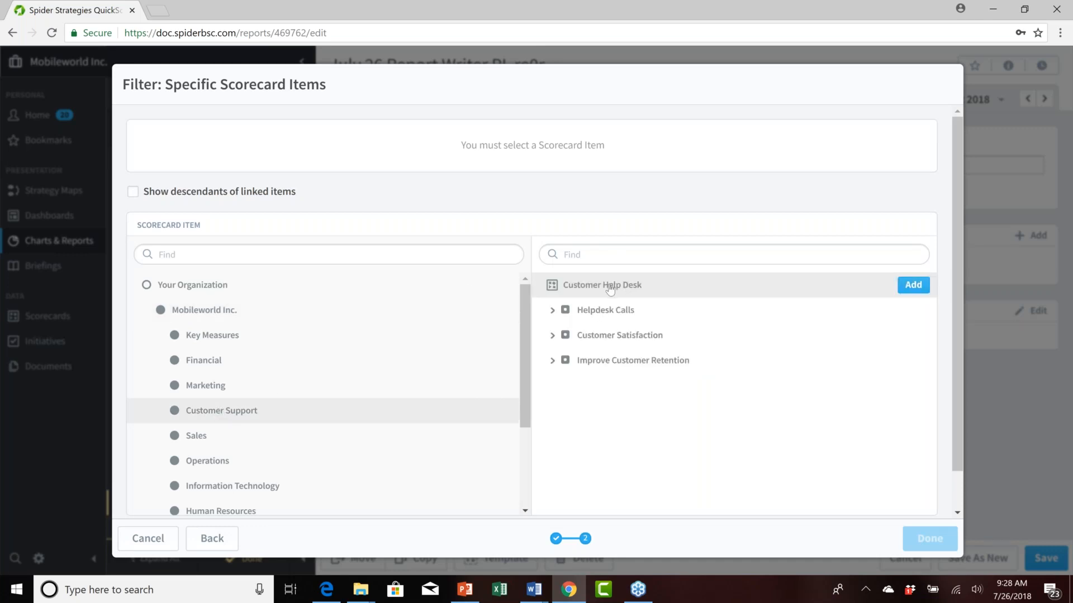
pyautogui.click(553, 311)
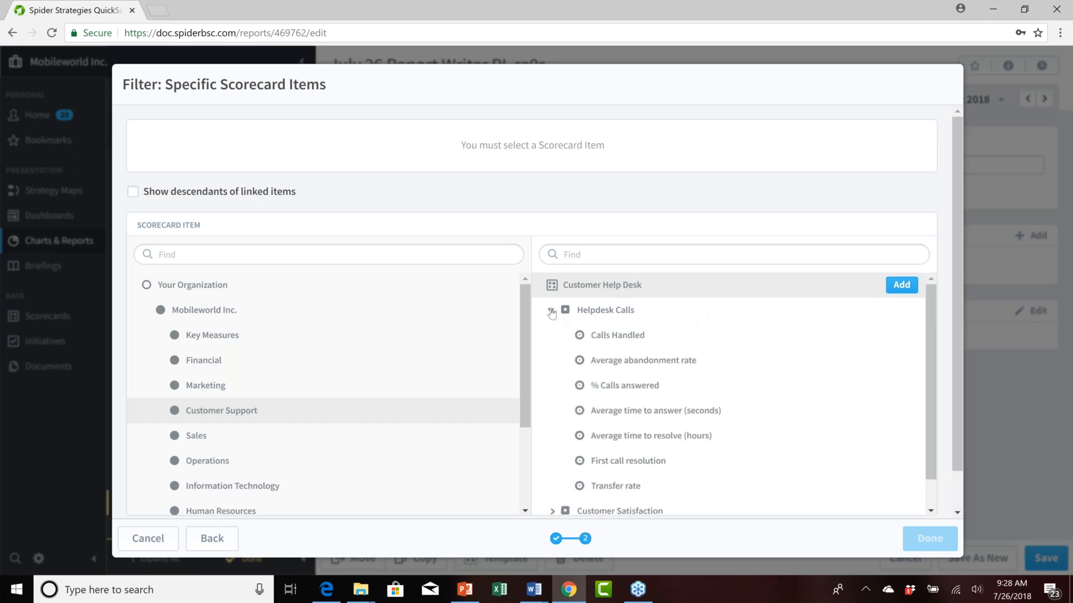
pyautogui.click(552, 311)
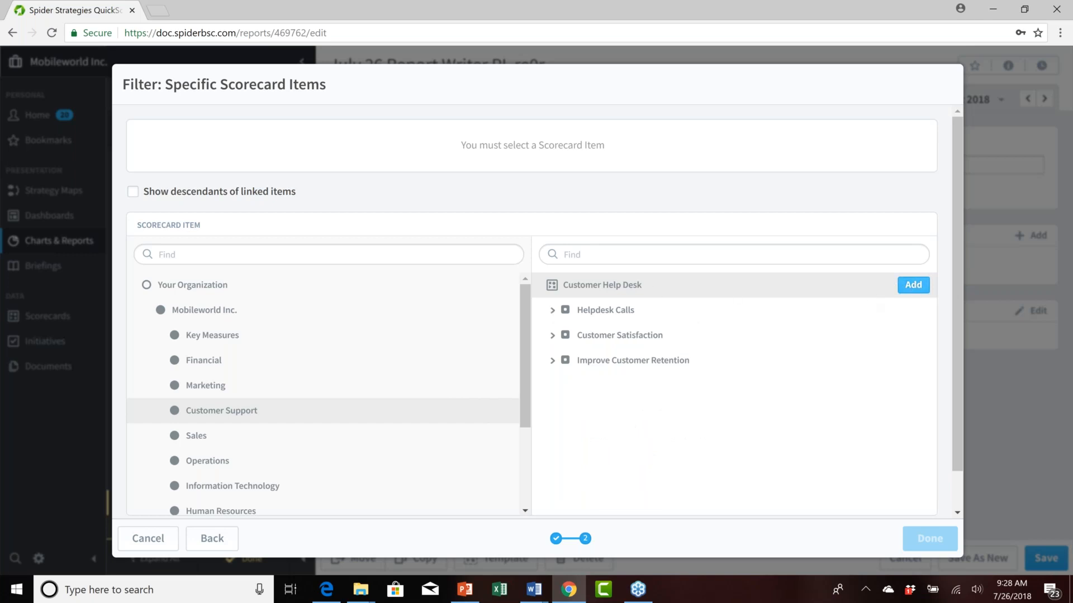
pyautogui.click(913, 285)
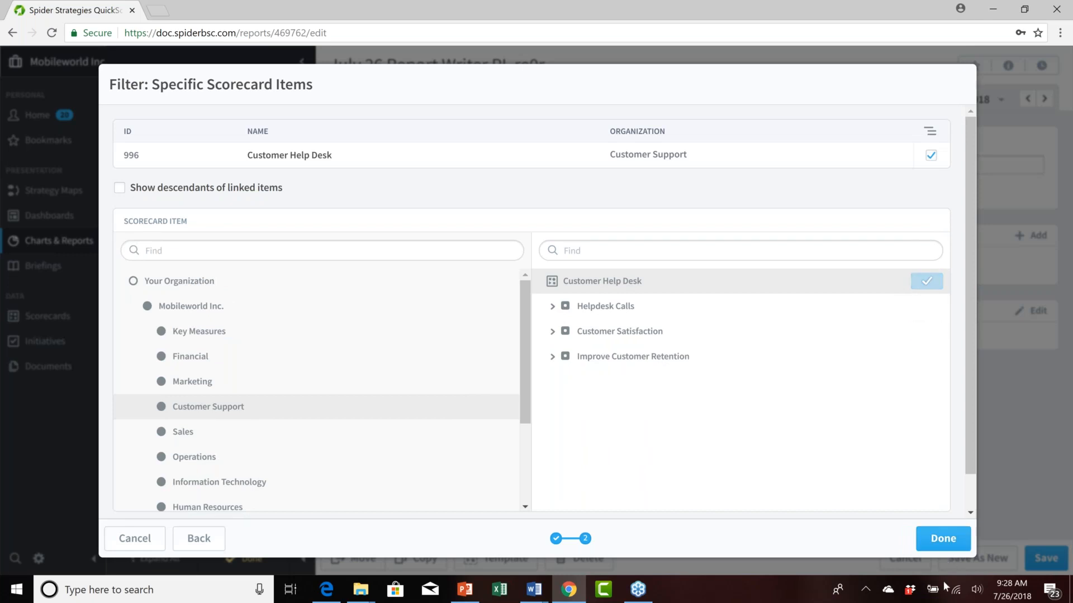
pyautogui.click(944, 539)
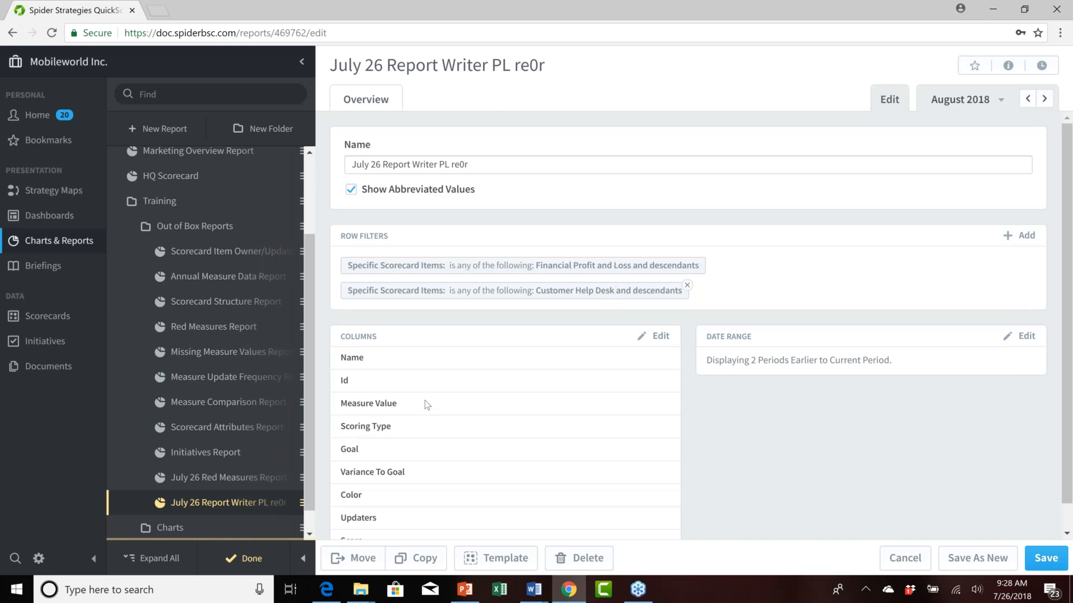
pyautogui.click(251, 559)
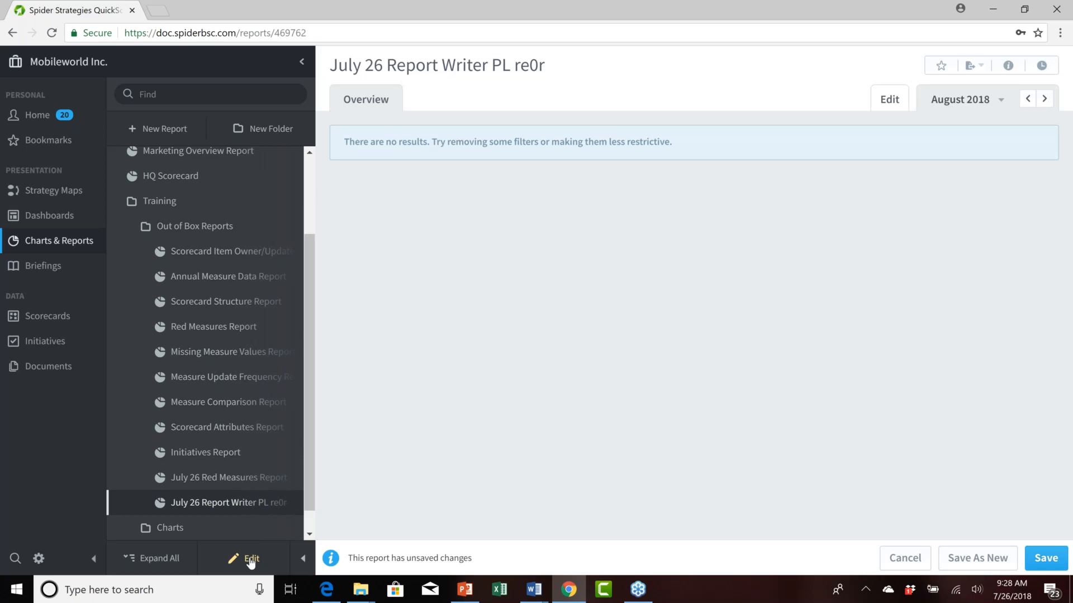
# Reopen the report for editing and enable Add To Existing Filter As An OR on the Customer Help Desk row filter
pyautogui.click(251, 558)
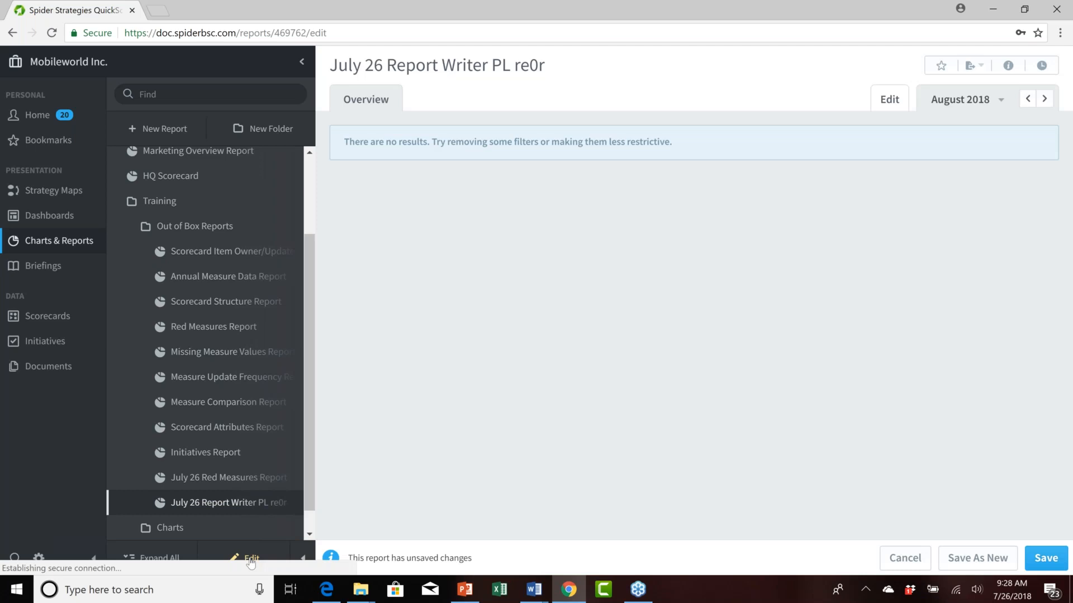
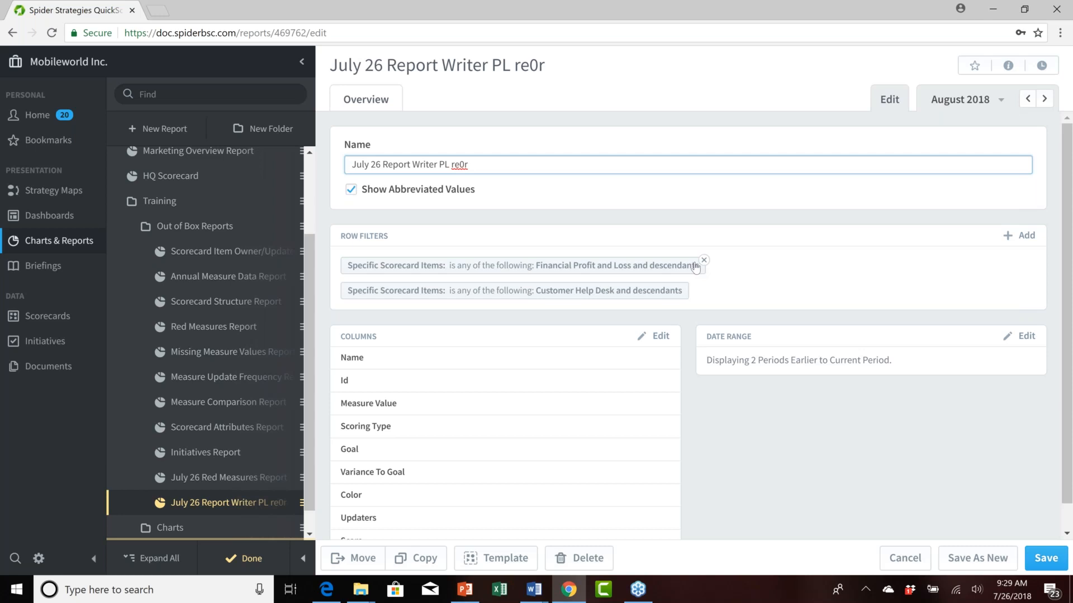
pyautogui.click(596, 294)
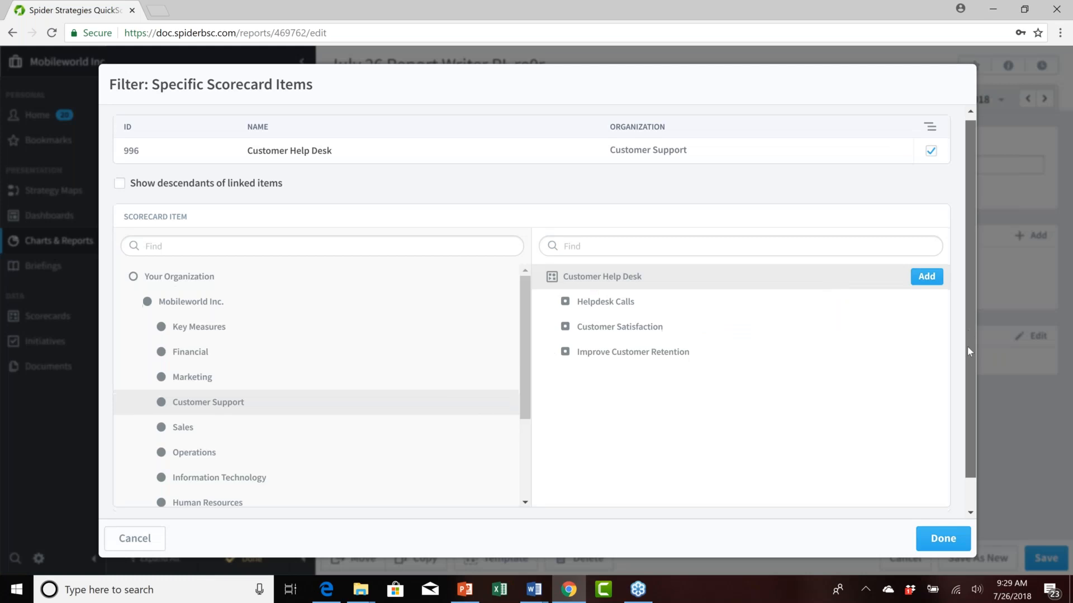
pyautogui.scroll(-1, 967, 346)
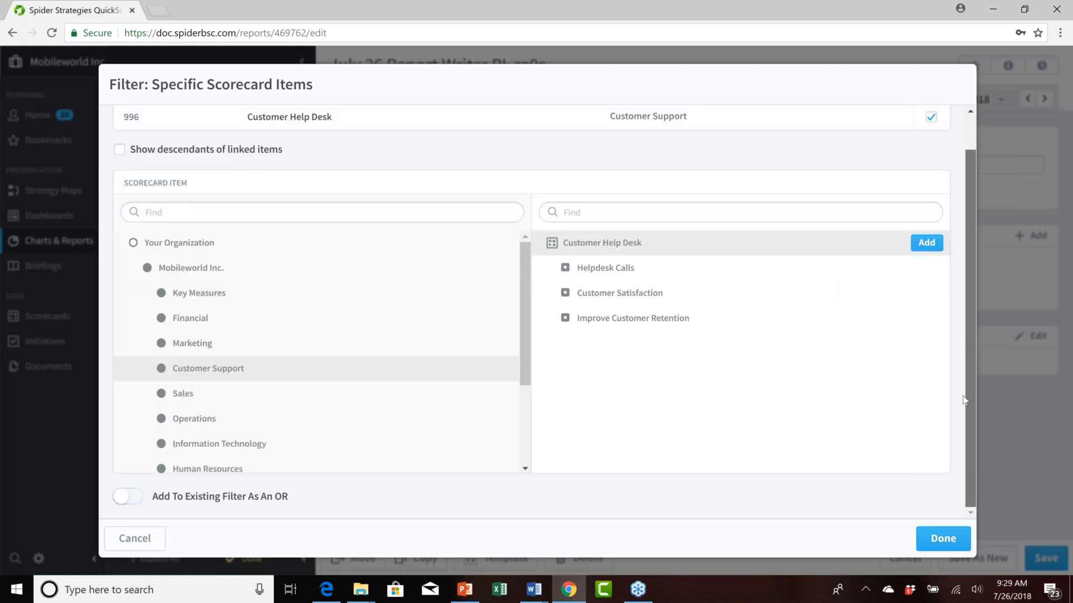
pyautogui.click(120, 499)
pyautogui.click(122, 499)
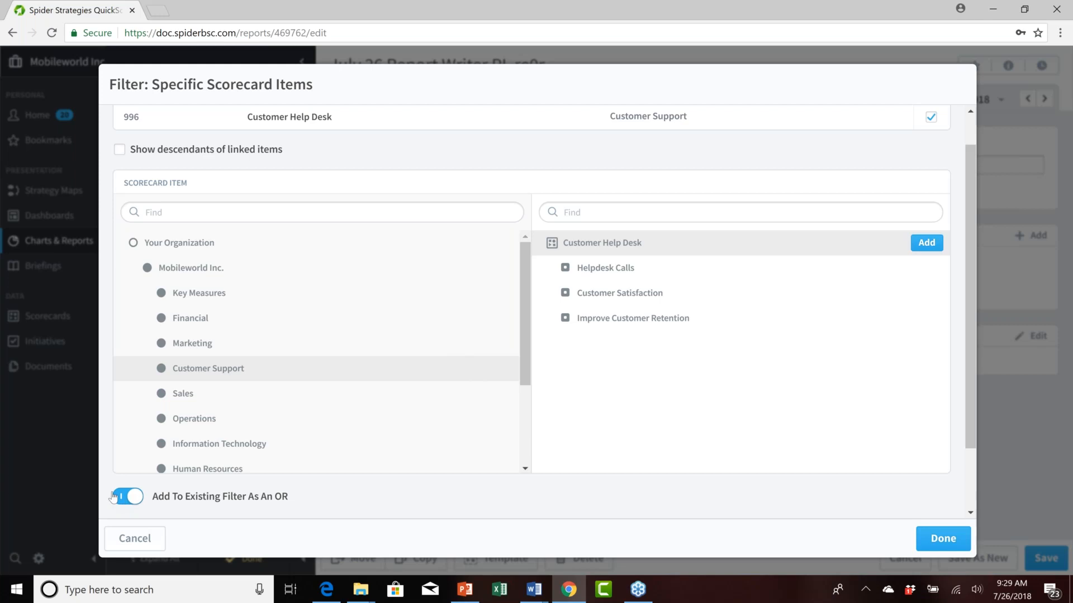
pyautogui.click(944, 539)
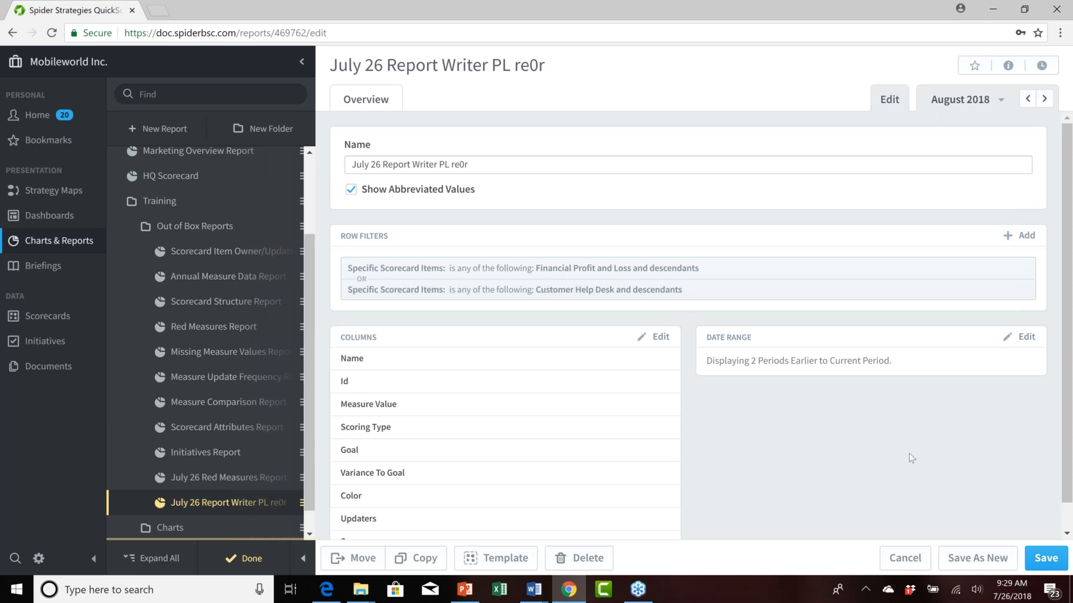
# Finish editing the report, check its Financial Profit and Loss and Customer Help Desk rows, and save the changes
pyautogui.click(252, 560)
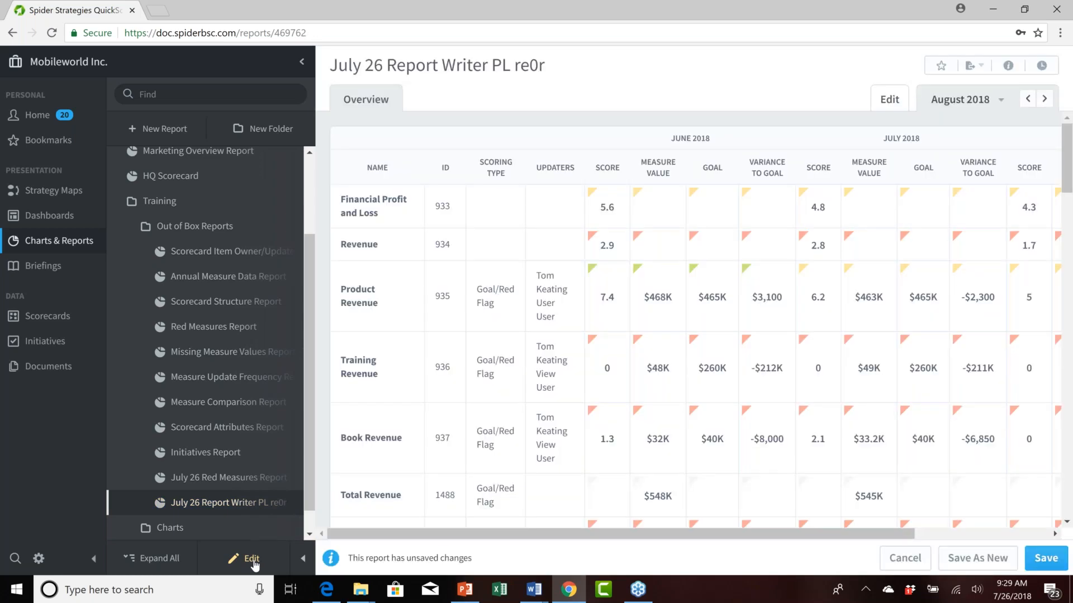
pyautogui.scroll(-1, 416, 281)
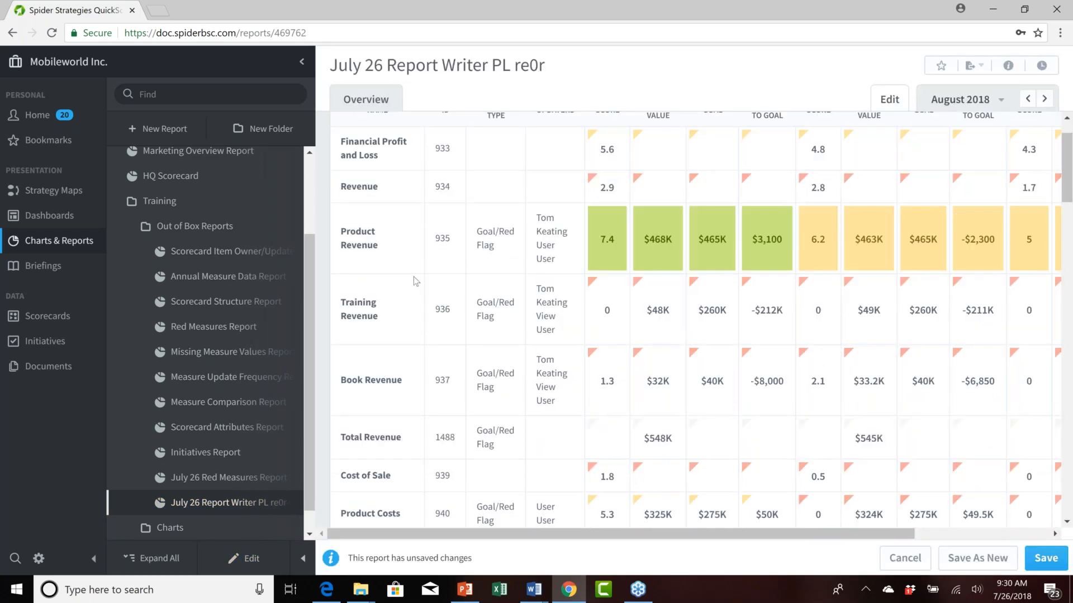
pyautogui.scroll(-2, 416, 281)
pyautogui.scroll(-3, 416, 281)
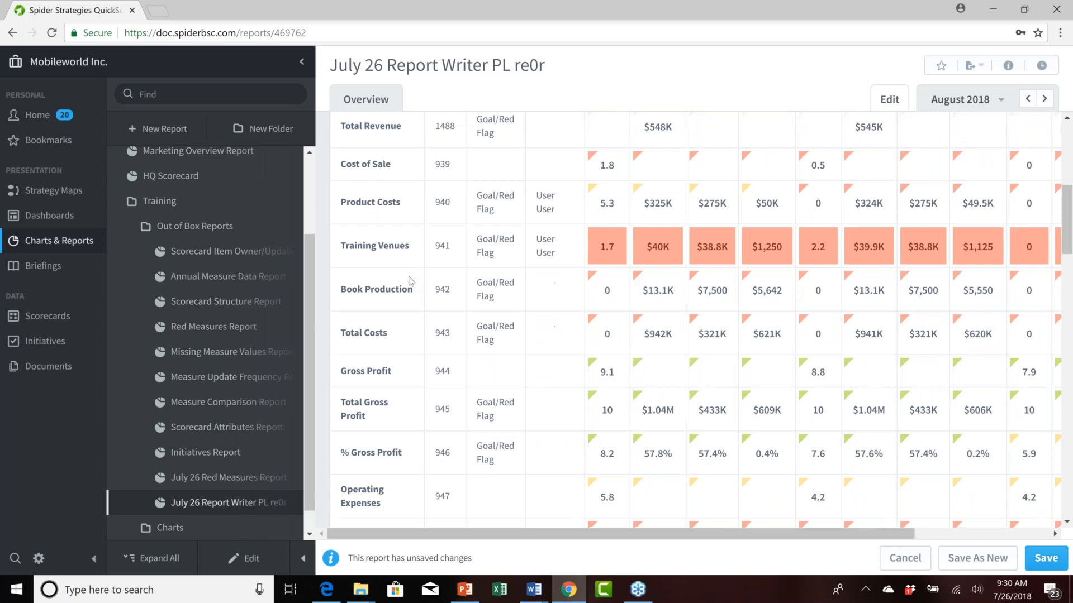
pyautogui.scroll(-2, 410, 281)
pyautogui.scroll(-2, 411, 282)
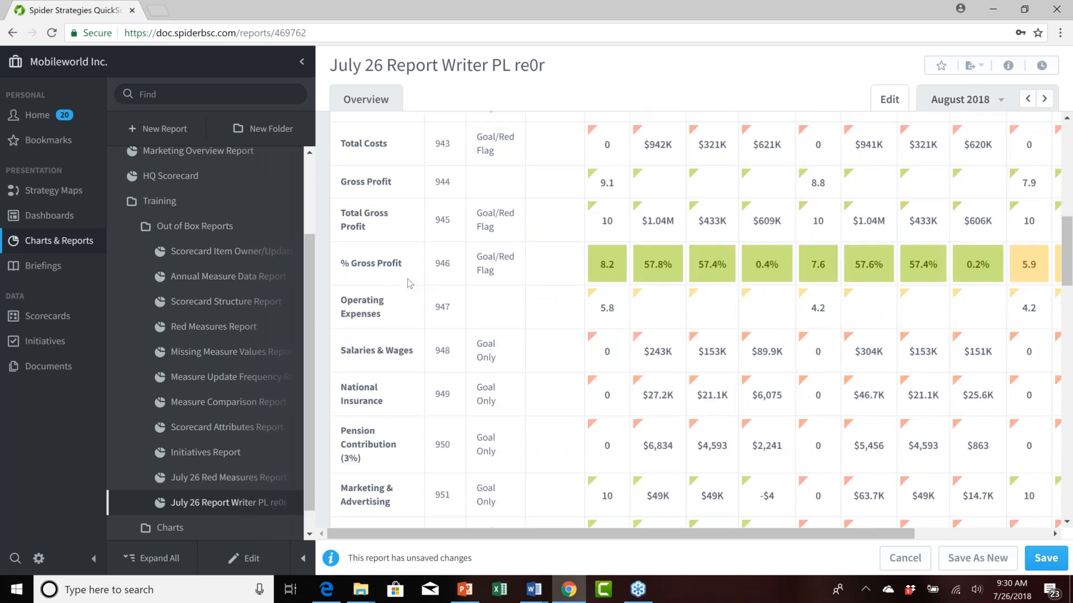
pyautogui.scroll(-3, 408, 282)
pyautogui.scroll(-6, 408, 283)
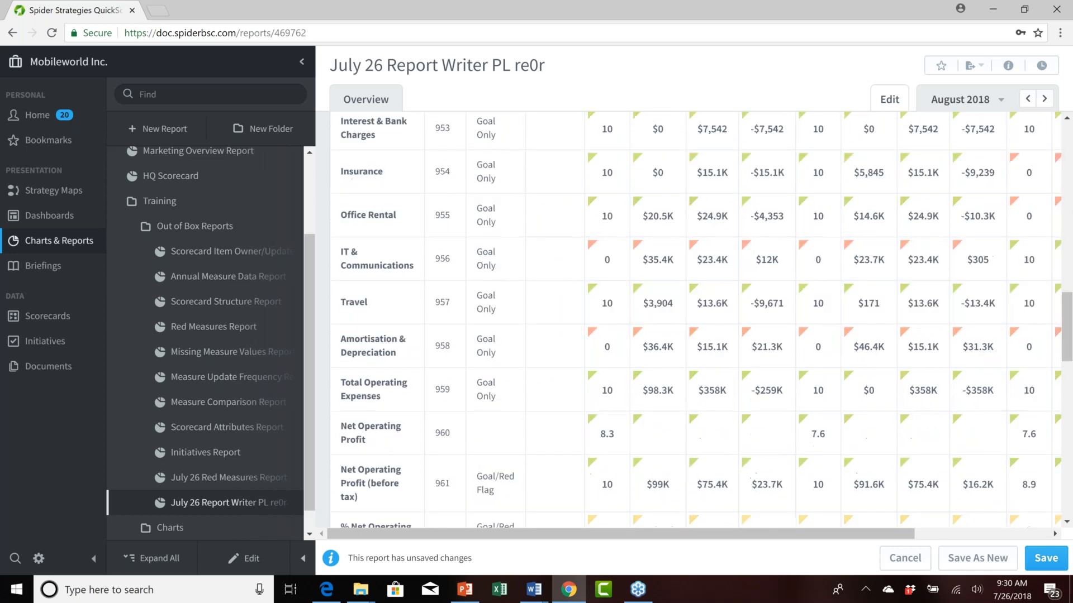
pyautogui.scroll(-4, 408, 284)
pyautogui.scroll(-5, 408, 285)
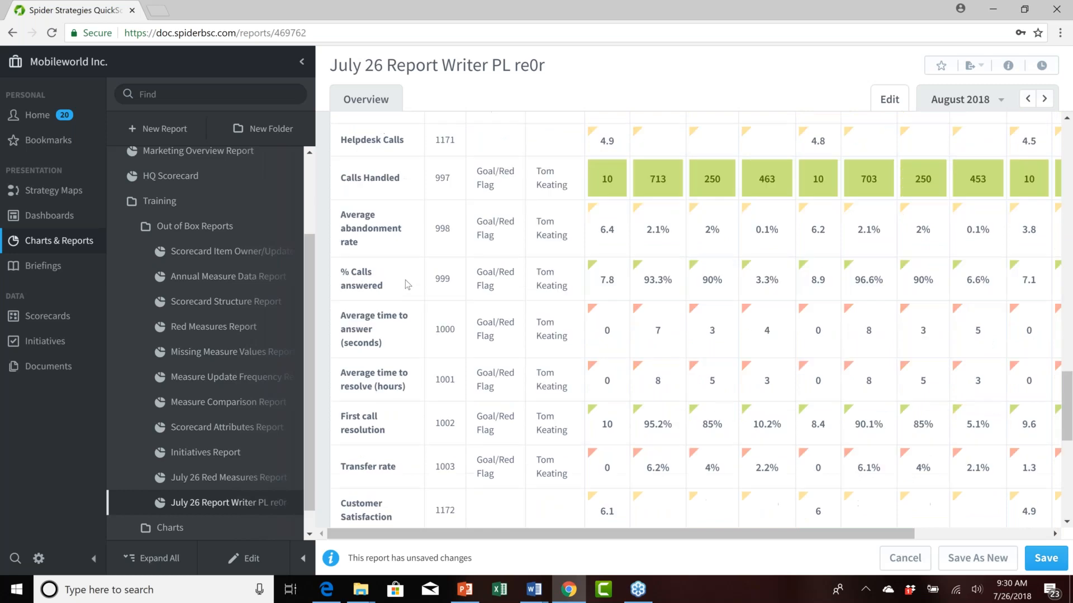
pyautogui.scroll(-5, 408, 284)
pyautogui.scroll(10, 406, 286)
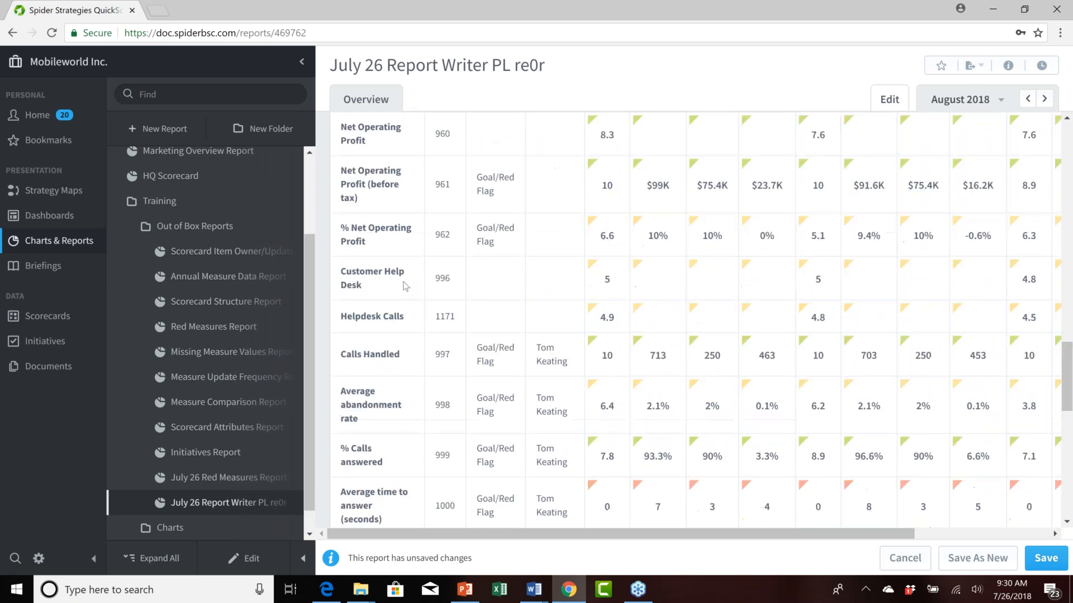
pyautogui.scroll(10, 406, 286)
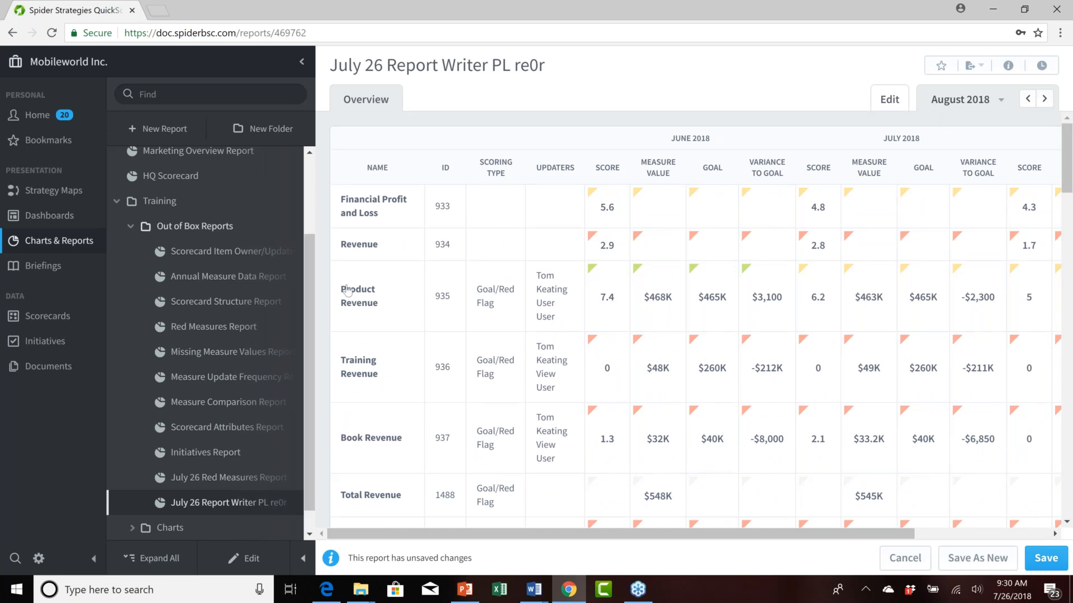
pyautogui.click(1047, 559)
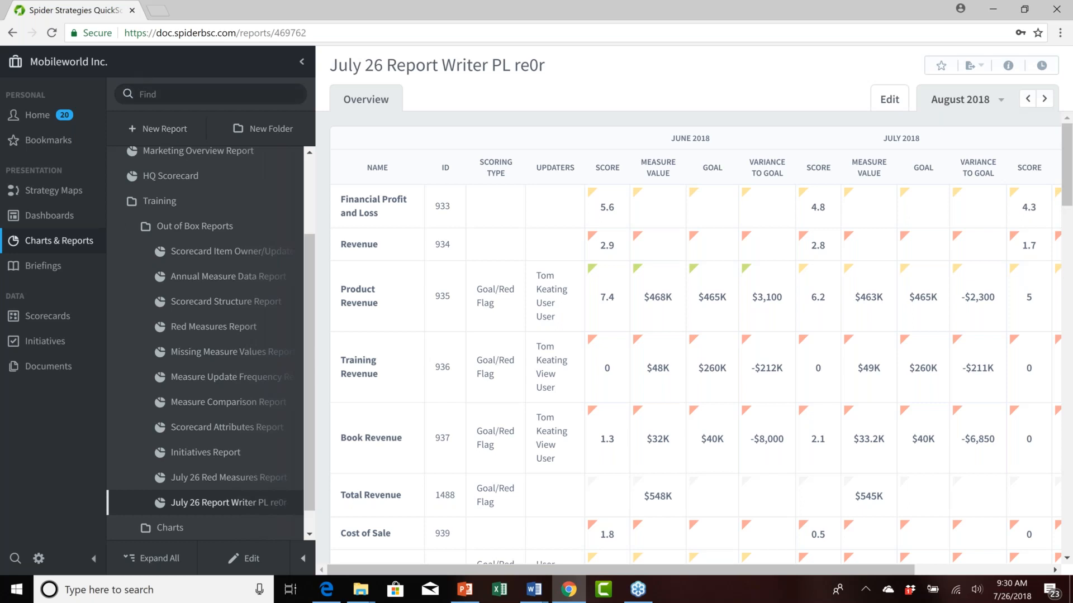
pyautogui.click(172, 132)
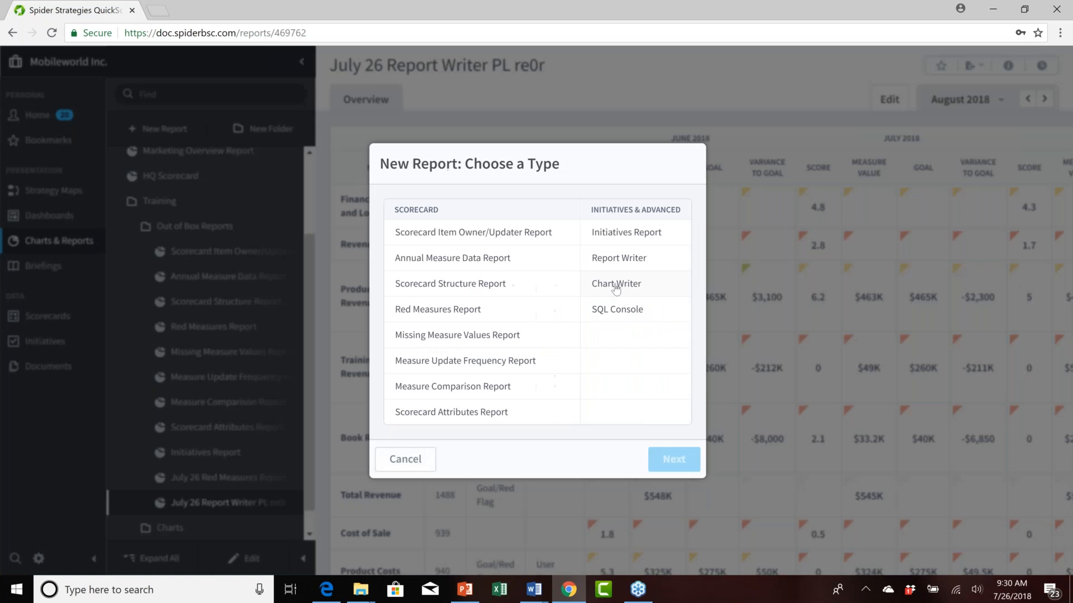
pyautogui.click(616, 286)
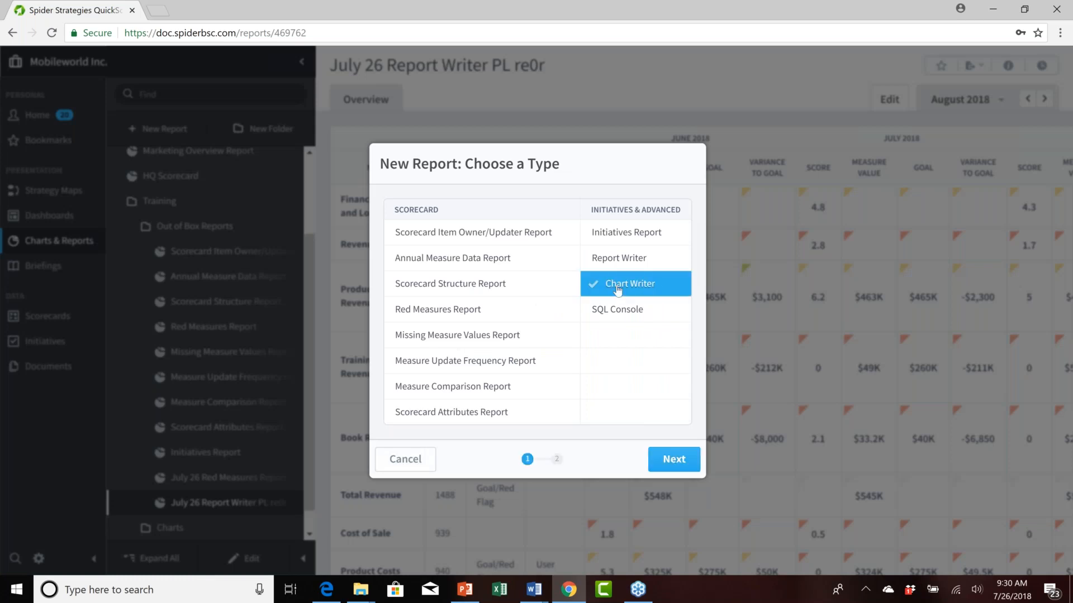
pyautogui.click(674, 459)
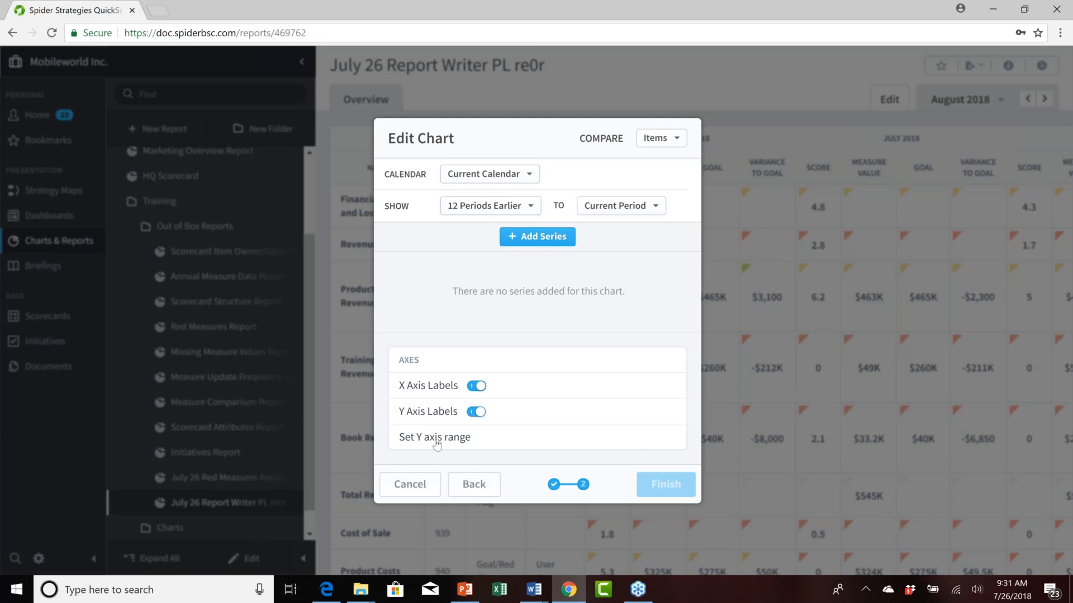
pyautogui.click(424, 486)
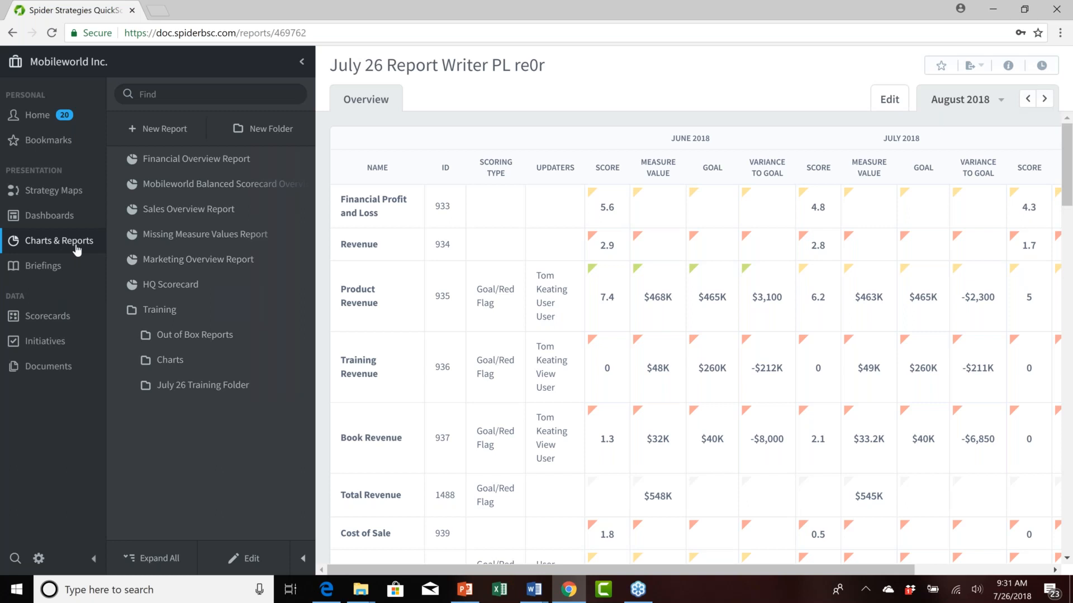
# Open Line Chart_Prod Rev from the Training Charts folder and inspect its March, April and May 2018 points
pyautogui.click(133, 361)
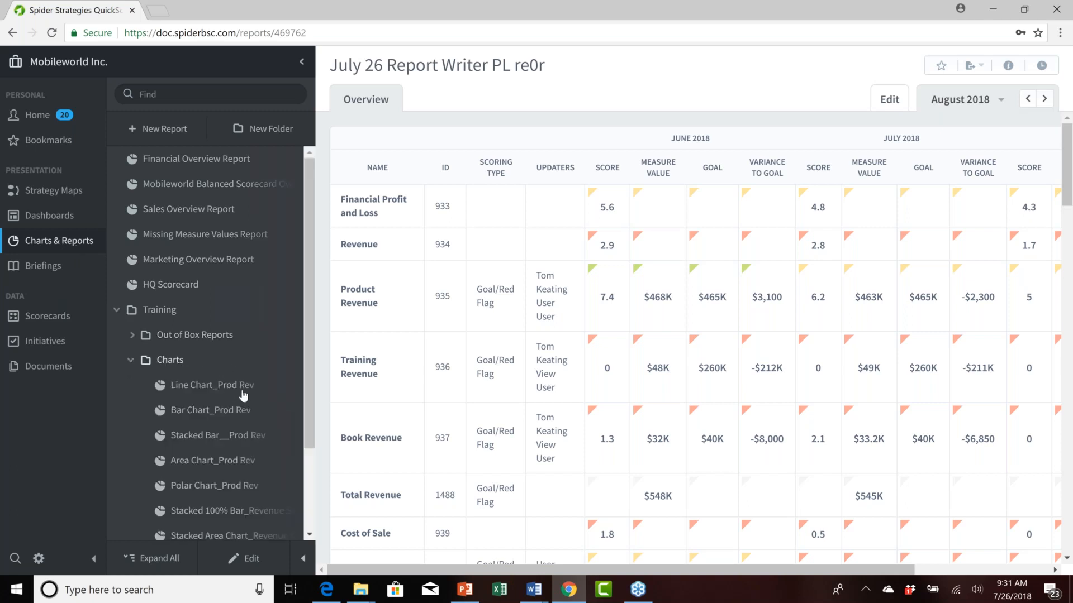
pyautogui.scroll(-2, 272, 451)
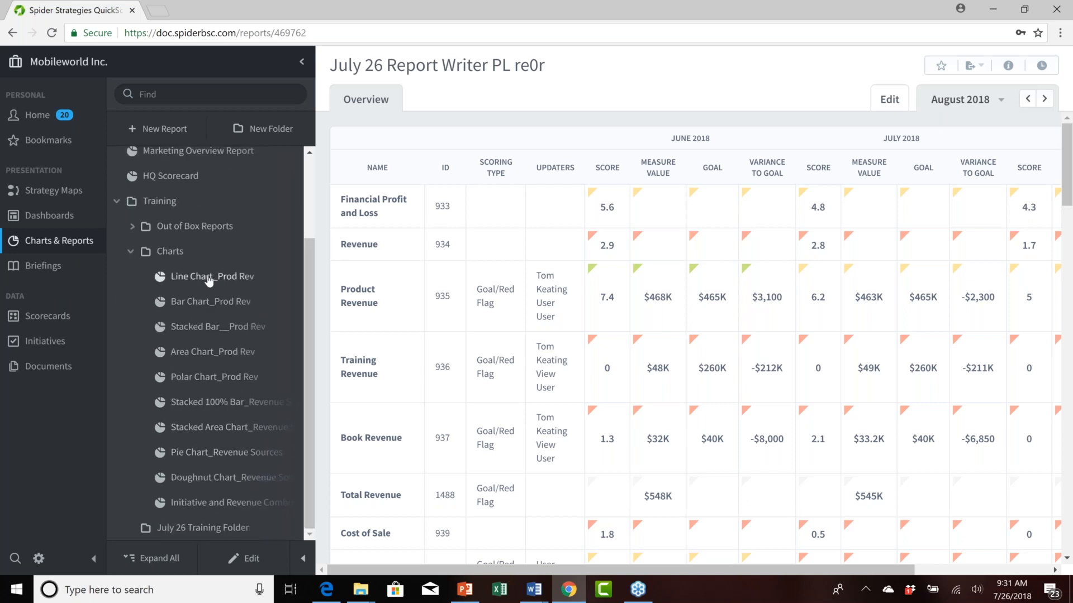
pyautogui.click(208, 281)
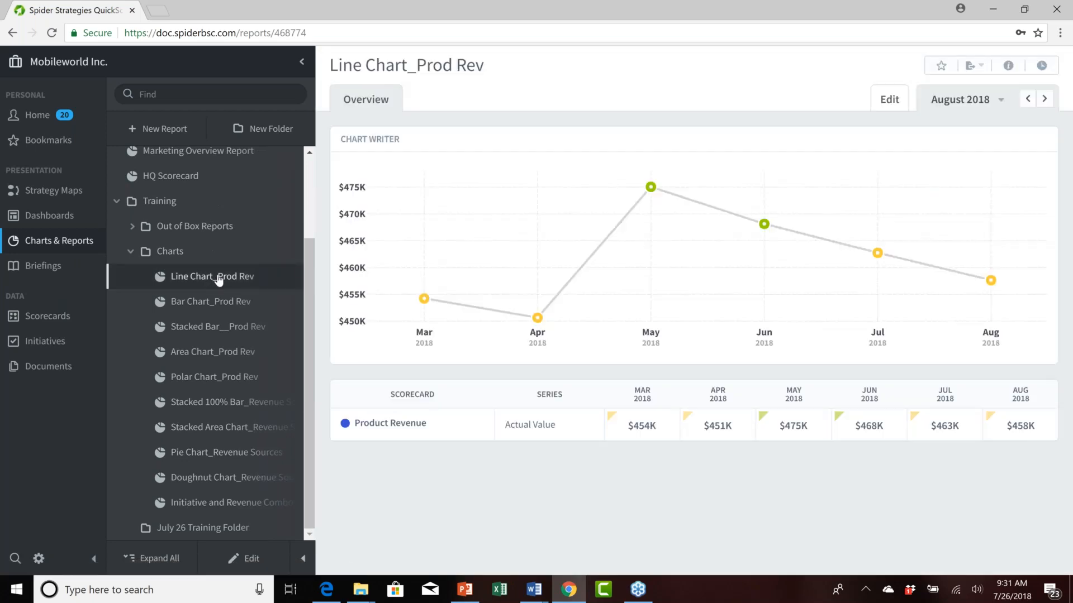
pyautogui.moveTo(448, 296)
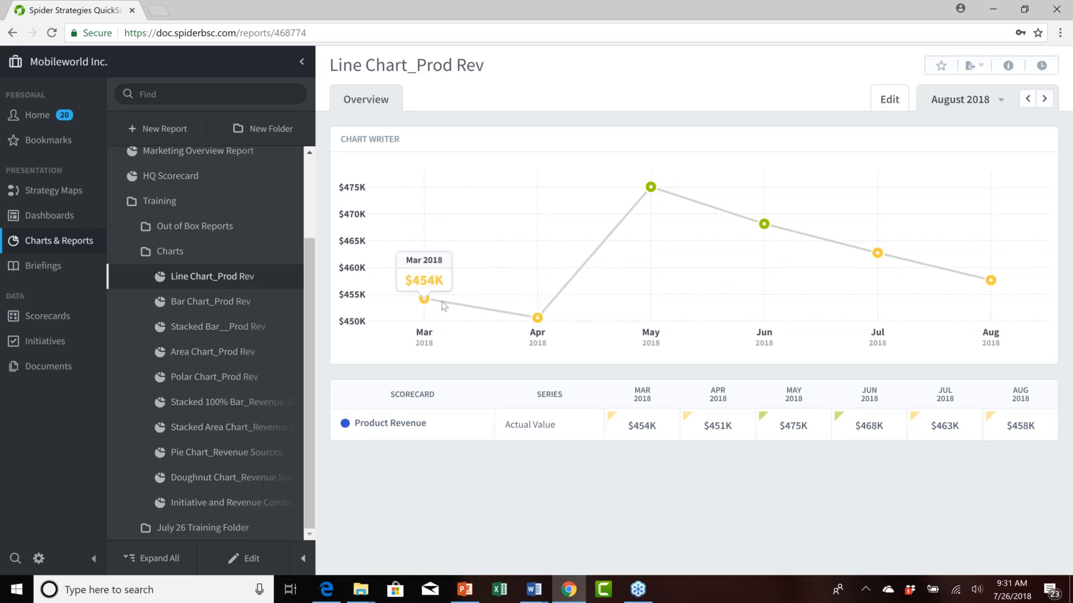
pyautogui.moveTo(549, 320)
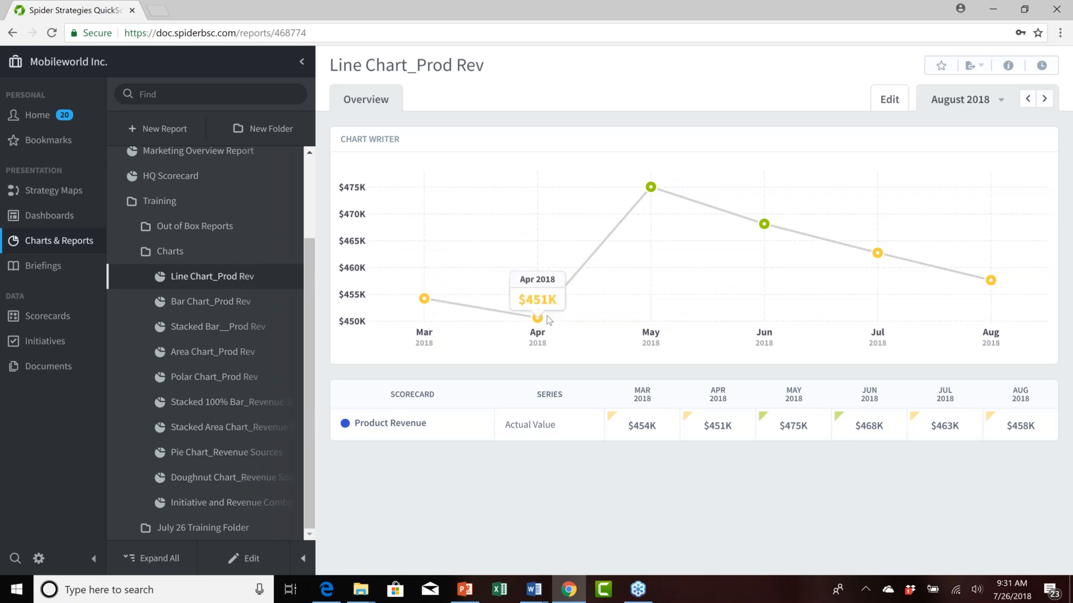
pyautogui.moveTo(640, 205)
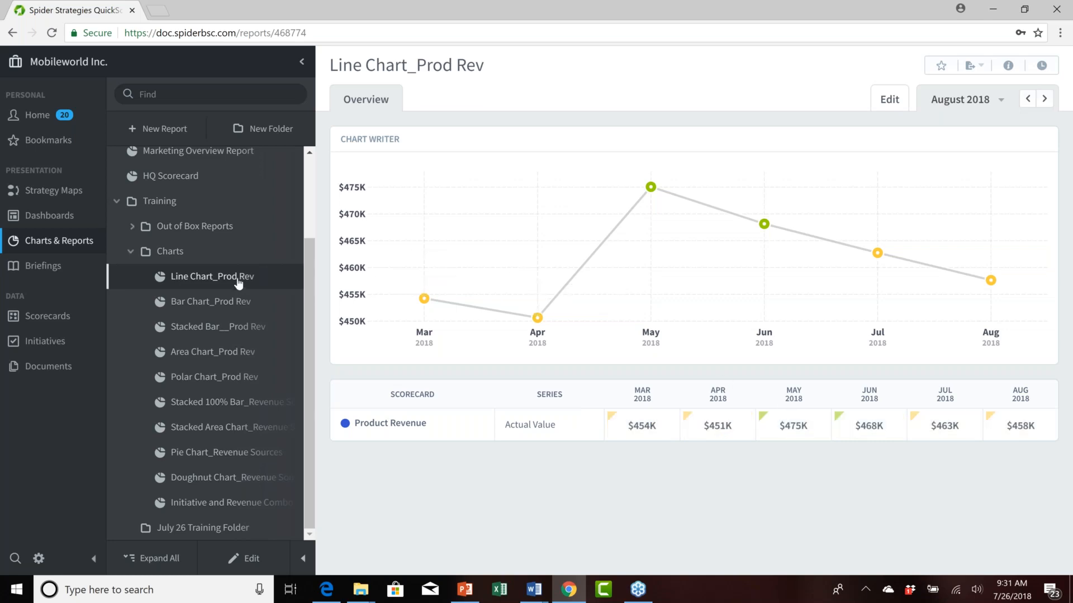
# View the bar, stacked bar, area and polar versions of the Prod Rev chart one after another
pyautogui.click(211, 309)
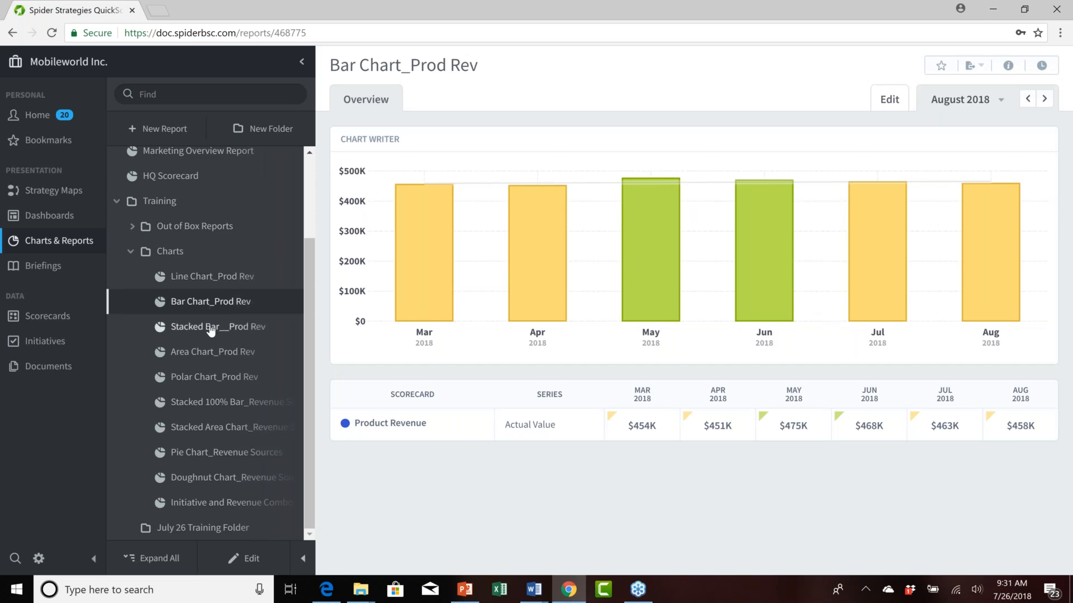
pyautogui.click(211, 330)
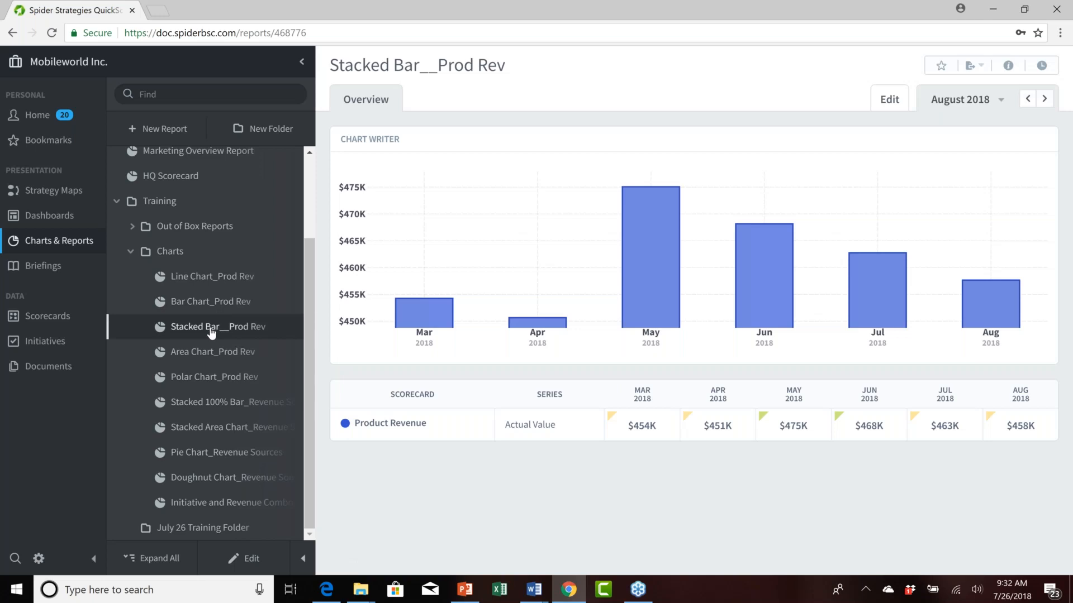
pyautogui.click(202, 355)
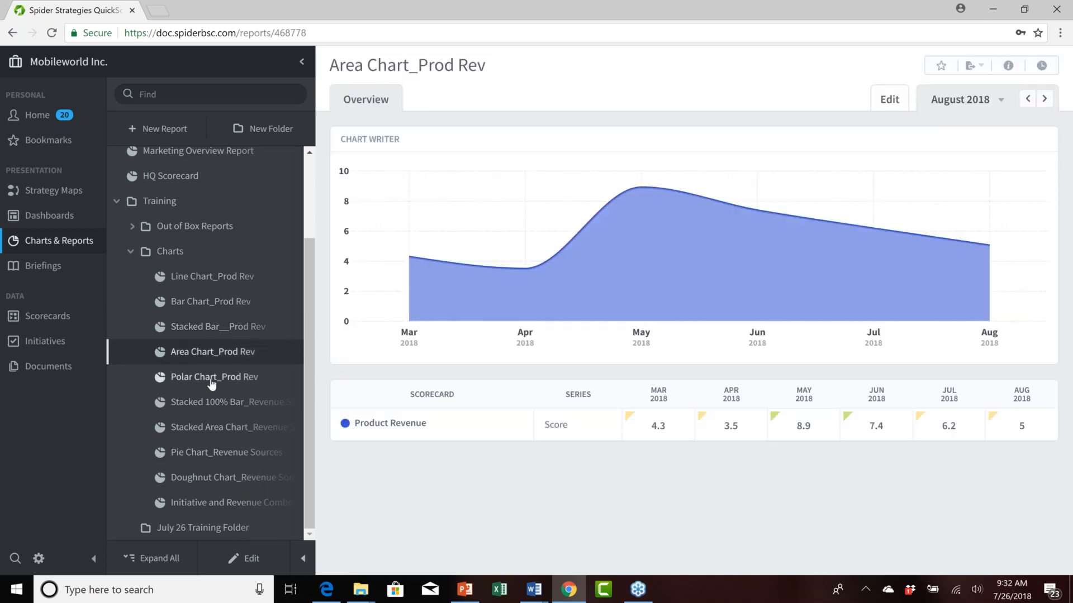
pyautogui.click(205, 380)
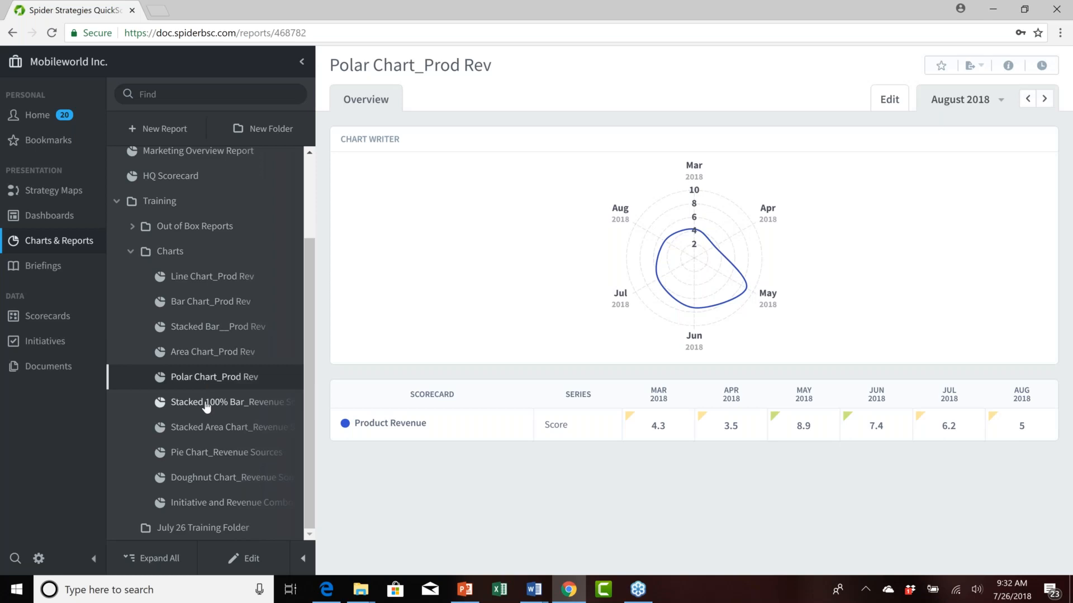
# View the Stacked 100% Bar, Stacked Area, Pie and Doughnut charts of Revenue Sources
pyautogui.click(207, 407)
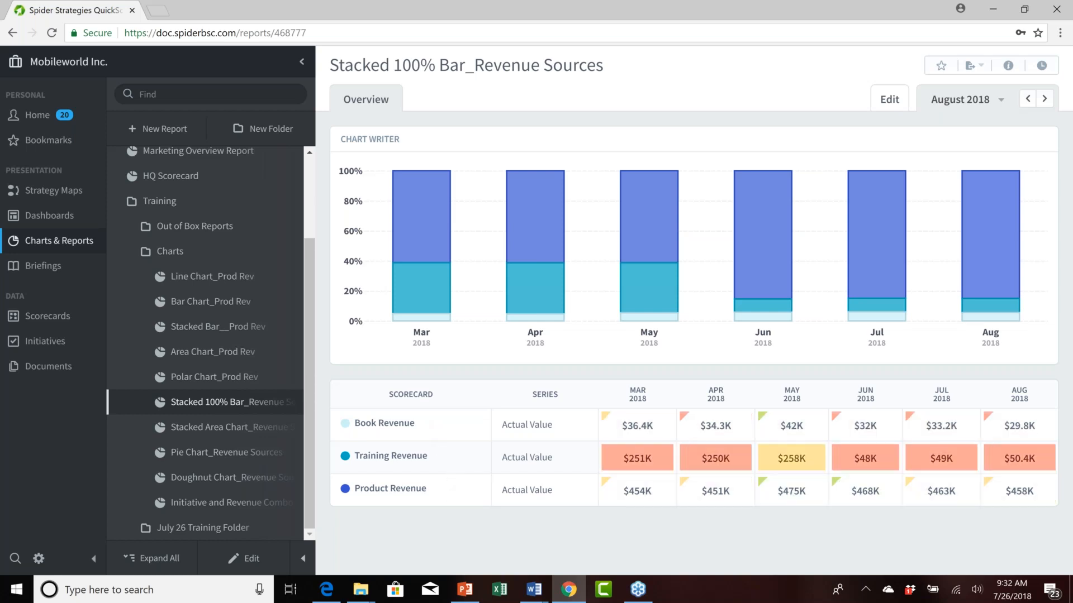
pyautogui.click(224, 428)
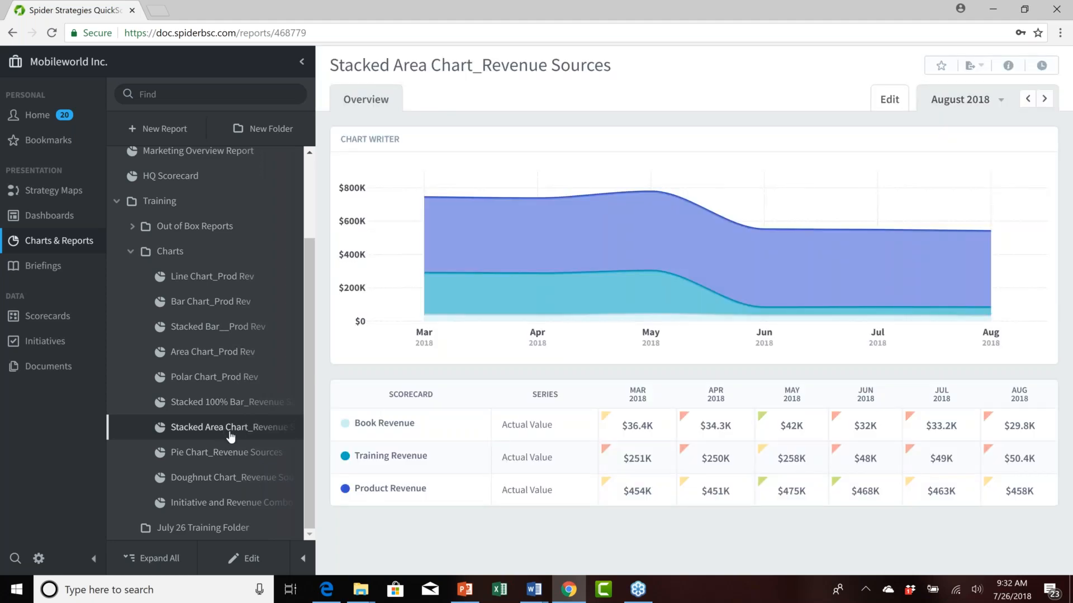
pyautogui.click(236, 457)
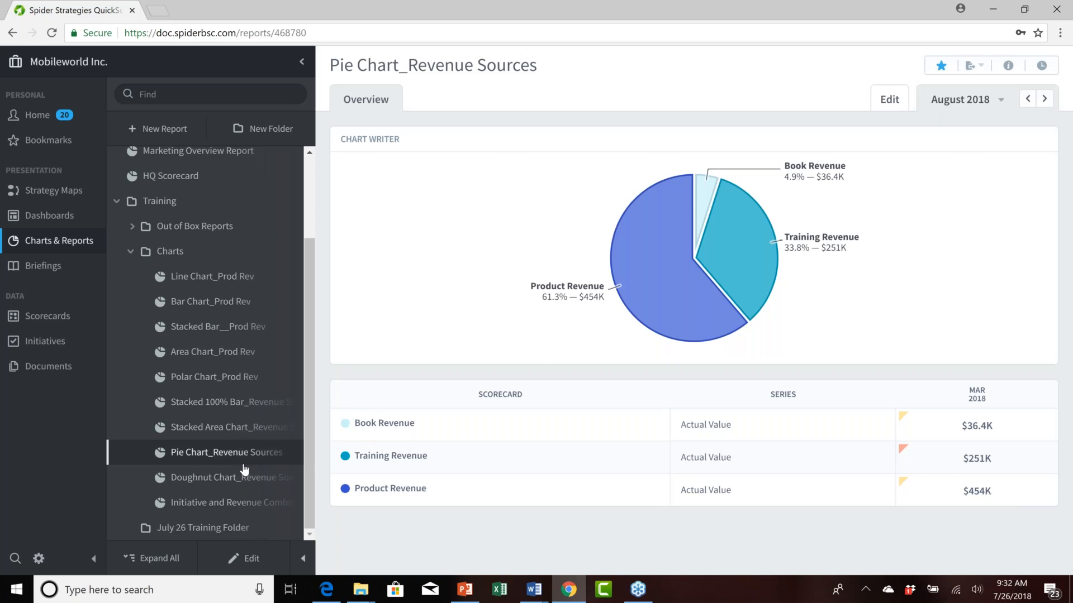
pyautogui.click(232, 480)
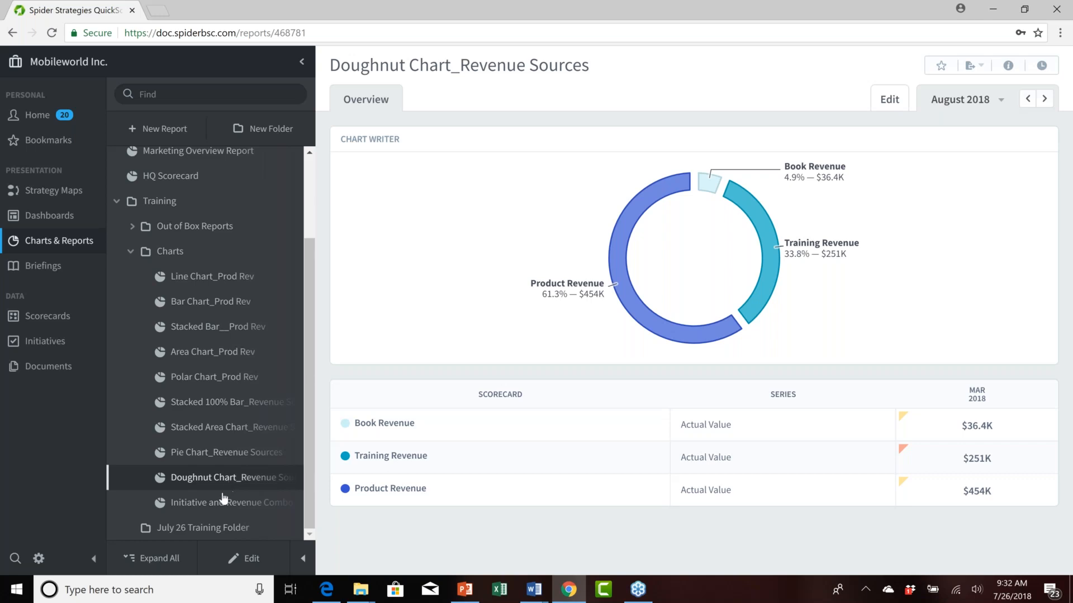
# Open the Initiative and Revenue Combo Chart and advance its period to March 2019
pyautogui.click(220, 506)
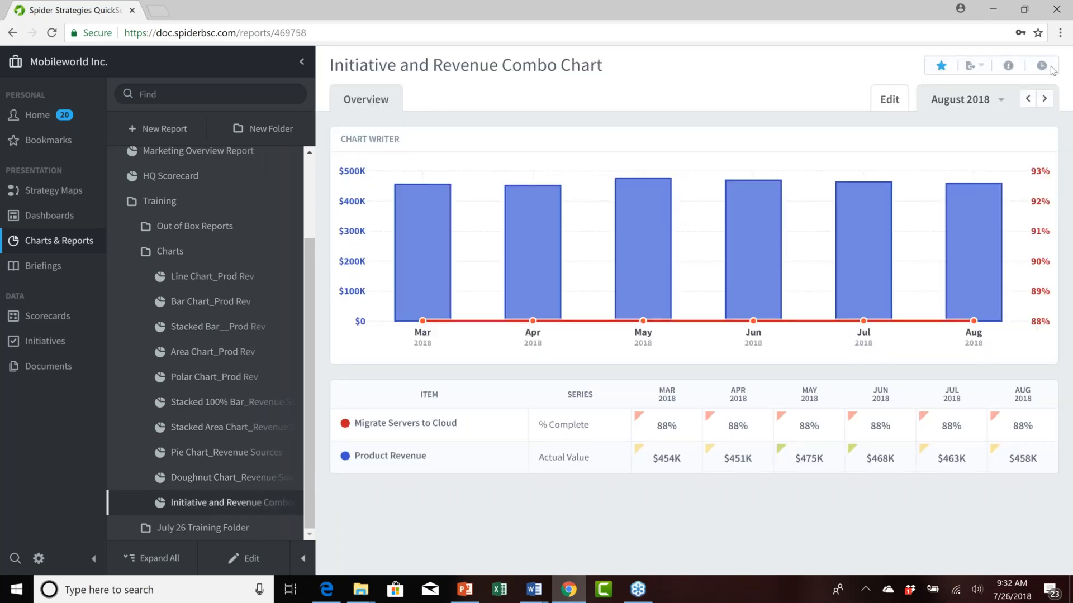
pyautogui.click(1044, 99)
pyautogui.click(1044, 98)
pyautogui.click(1044, 99)
pyautogui.click(1044, 99)
pyautogui.click(1044, 99)
pyautogui.click(1044, 99)
pyautogui.click(1044, 99)
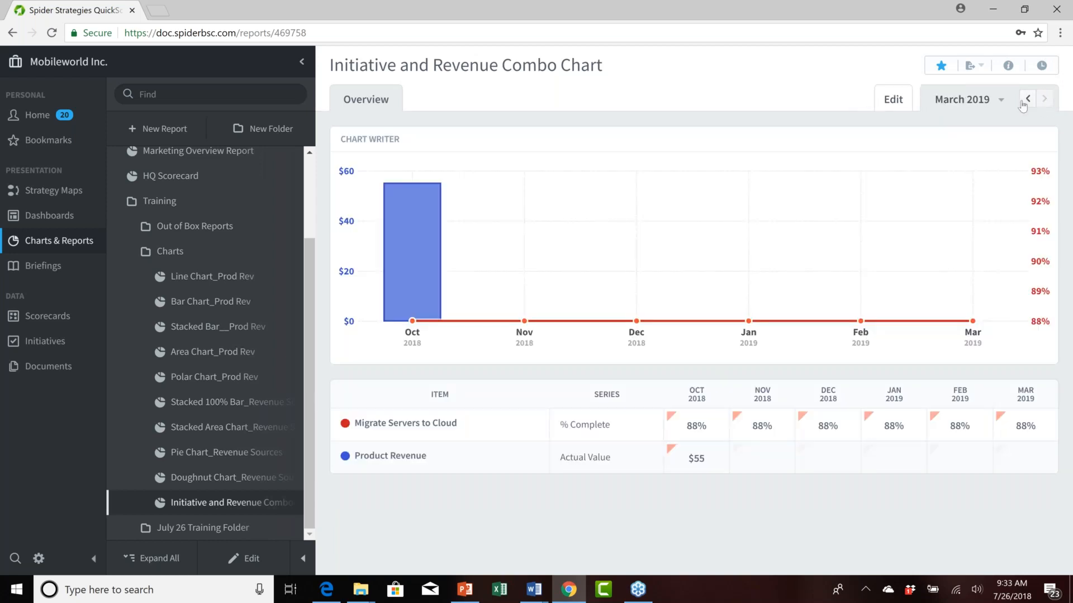
# Move the combo chart's period back to April 2017 and forward again to July 2017 to examine the initiative's progress
pyautogui.click(1028, 100)
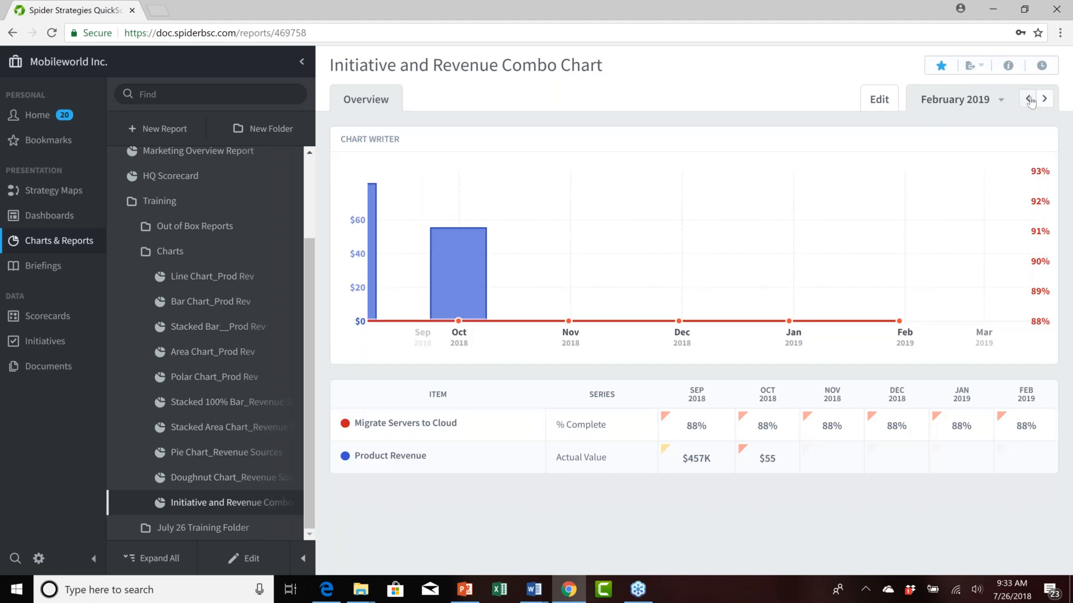
pyautogui.click(1029, 99)
pyautogui.click(1028, 100)
pyautogui.click(1029, 100)
pyautogui.click(1028, 99)
pyautogui.click(1028, 99)
pyautogui.click(1028, 100)
pyautogui.tripleClick(1029, 100)
pyautogui.doubleClick(1028, 99)
pyautogui.doubleClick(1028, 100)
pyautogui.tripleClick(1029, 99)
pyautogui.click(1029, 100)
pyautogui.tripleClick(1030, 99)
pyautogui.click(1029, 99)
pyautogui.click(1030, 100)
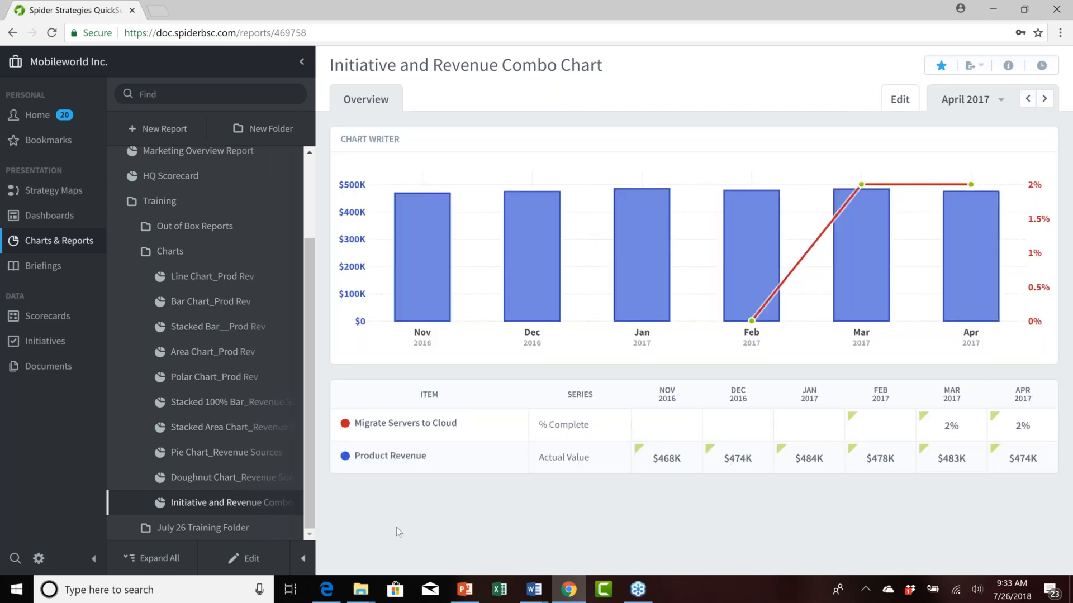
pyautogui.click(1042, 100)
pyautogui.doubleClick(1043, 101)
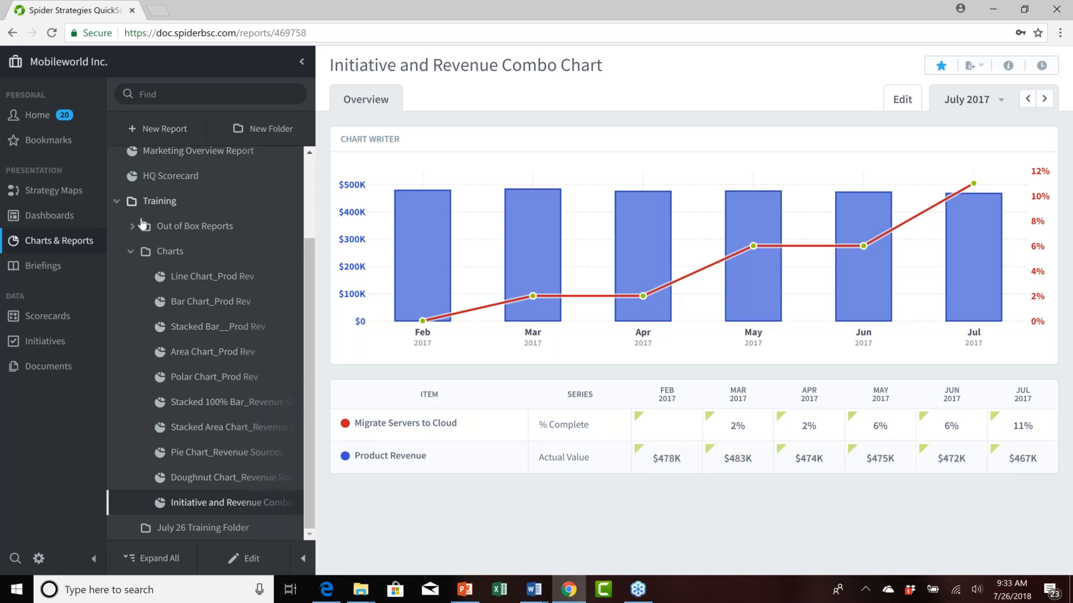
# Collapse the Charts folder and start a new report of the Chart Writer type
pyautogui.click(130, 251)
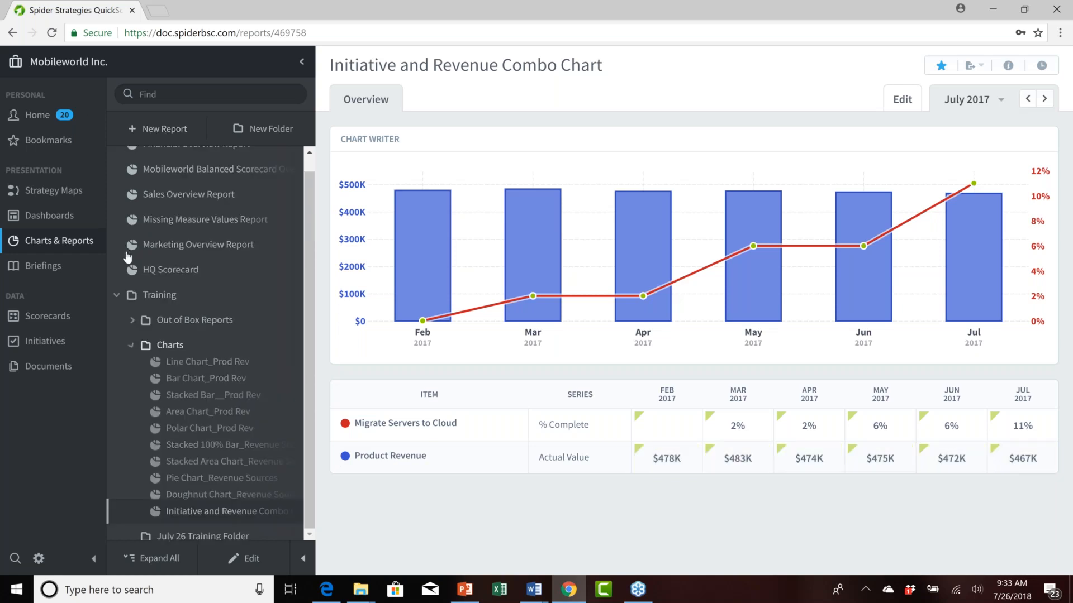
pyautogui.click(164, 130)
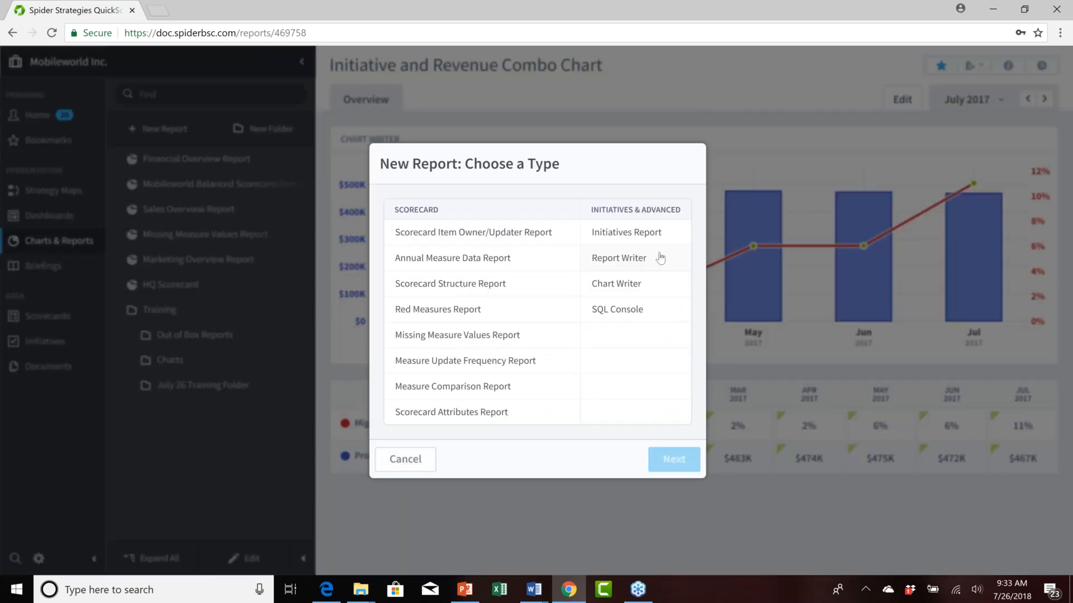
pyautogui.click(621, 285)
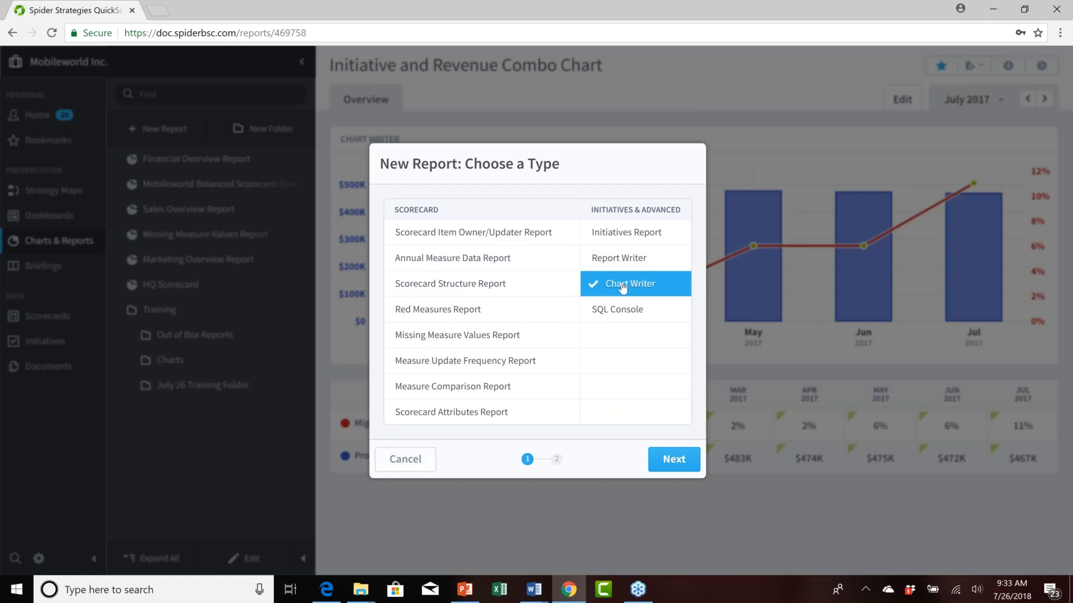
pyautogui.click(673, 460)
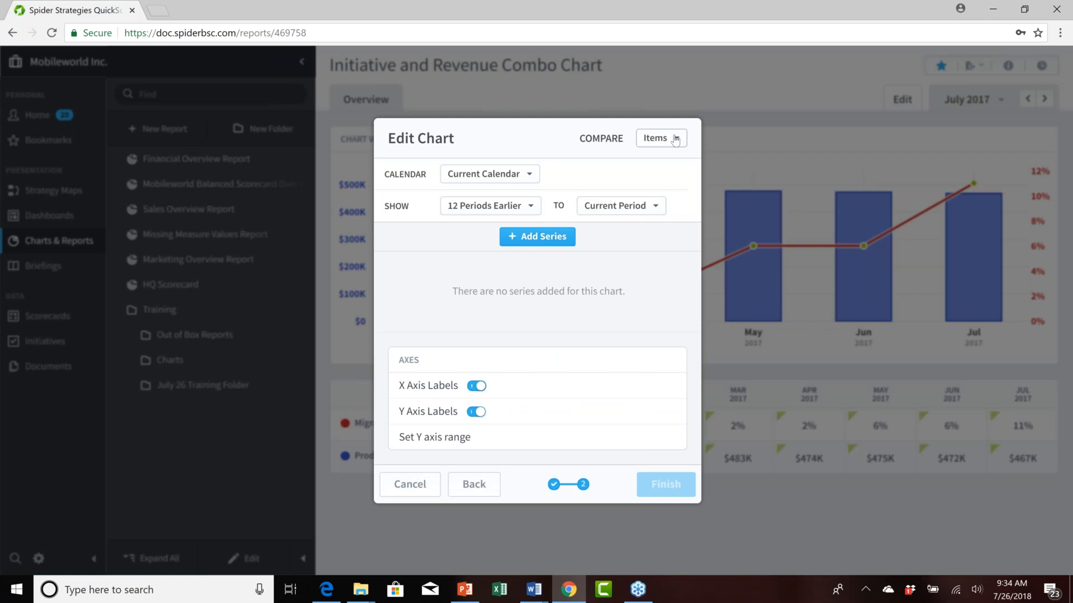
# Review the Compare and Calendar options, and set the chart's range to start at 5 Periods Earlier
pyautogui.click(676, 140)
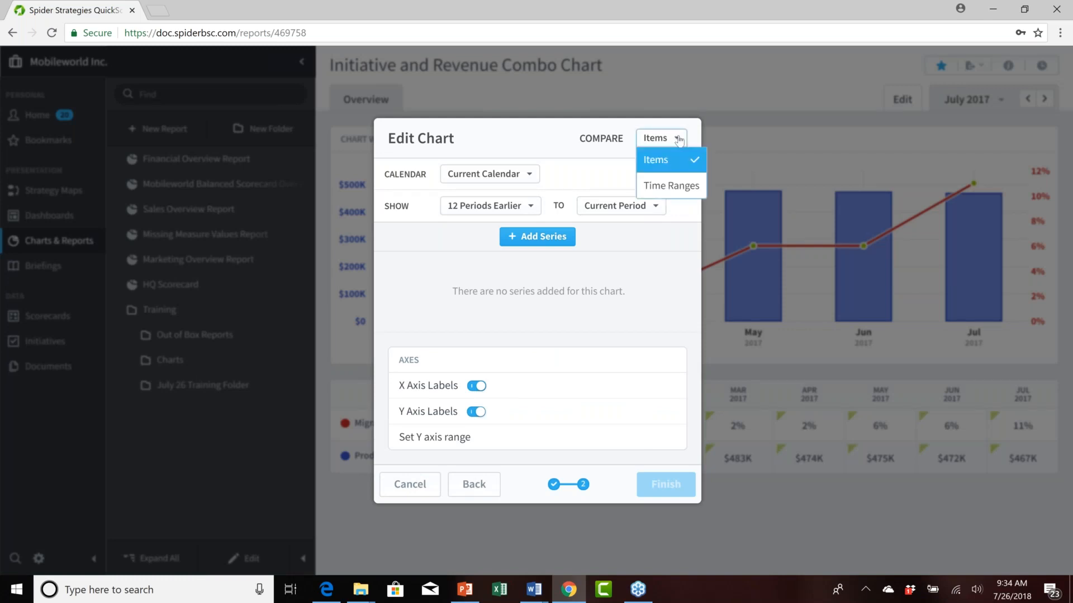
pyautogui.click(678, 139)
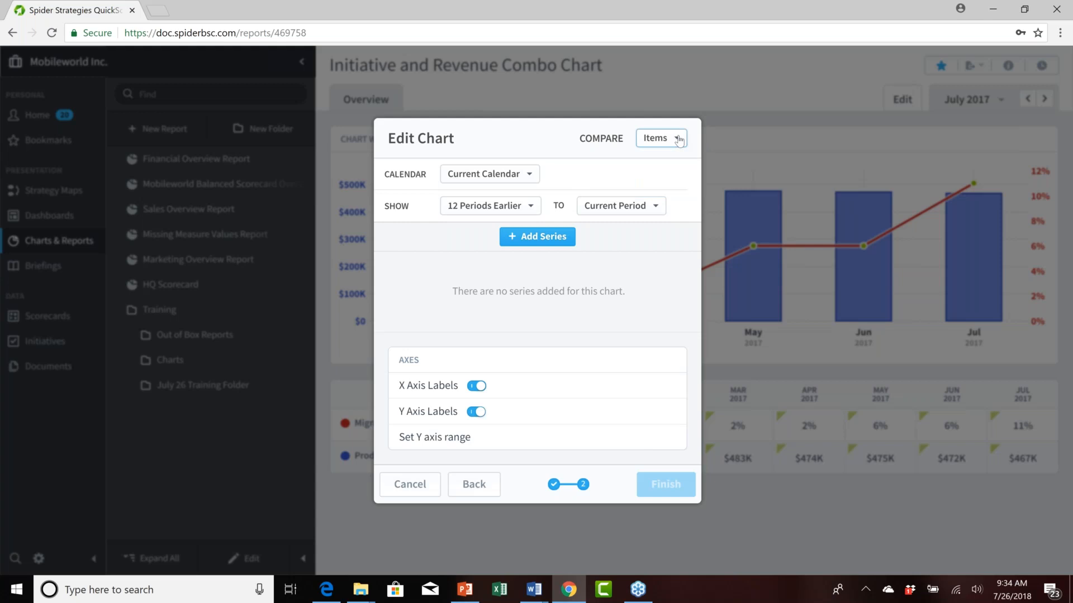
pyautogui.click(527, 175)
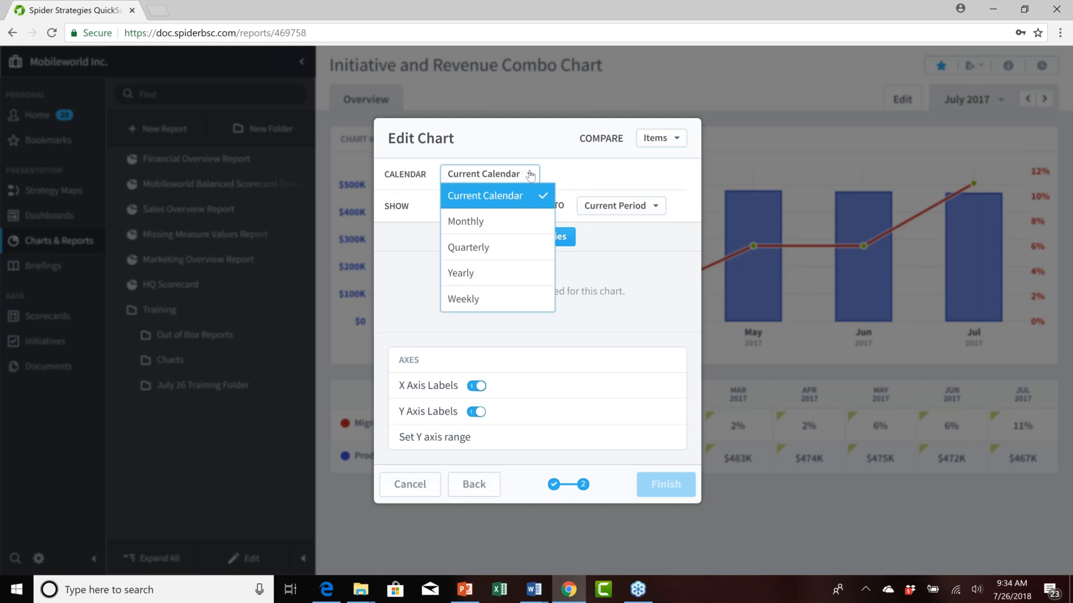
pyautogui.click(529, 176)
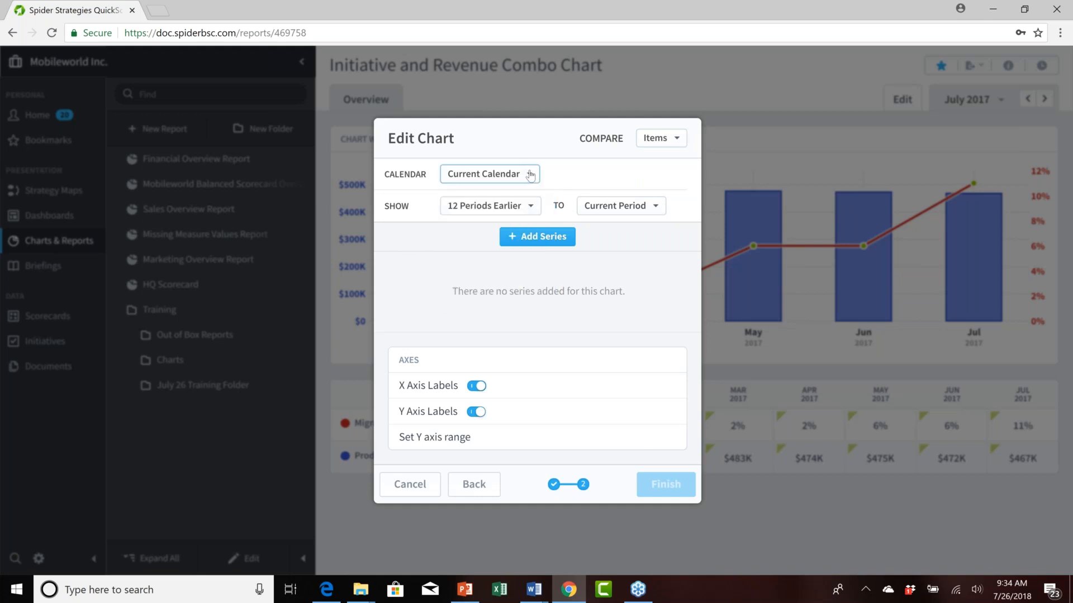
pyautogui.click(532, 207)
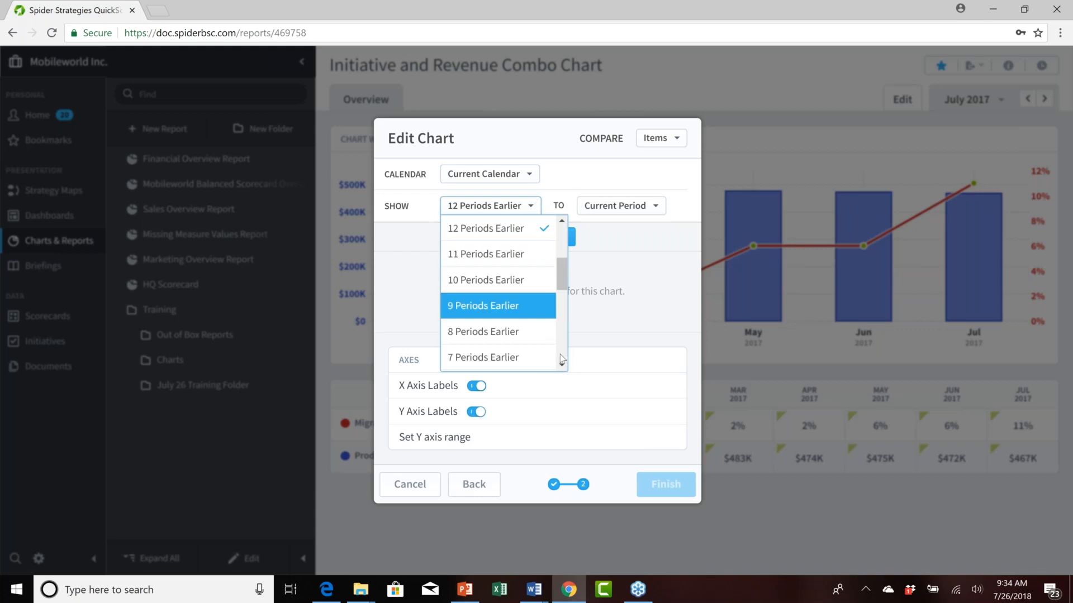
pyautogui.scroll(-3, 482, 296)
pyautogui.click(481, 275)
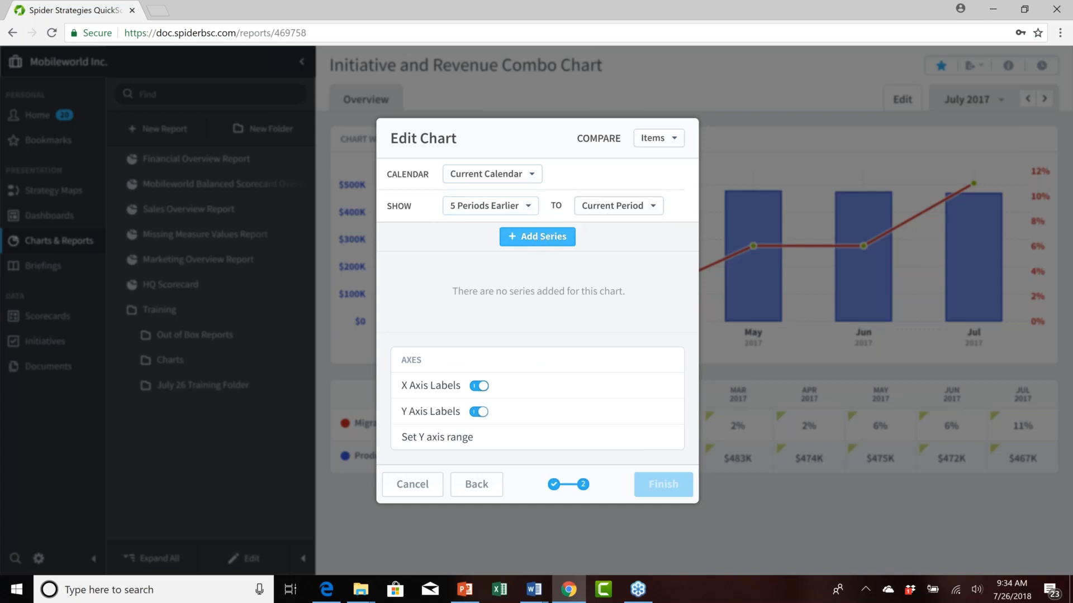
# Start adding a series and pick Product Revenue under Revenue in the Financial scorecard
pyautogui.click(537, 237)
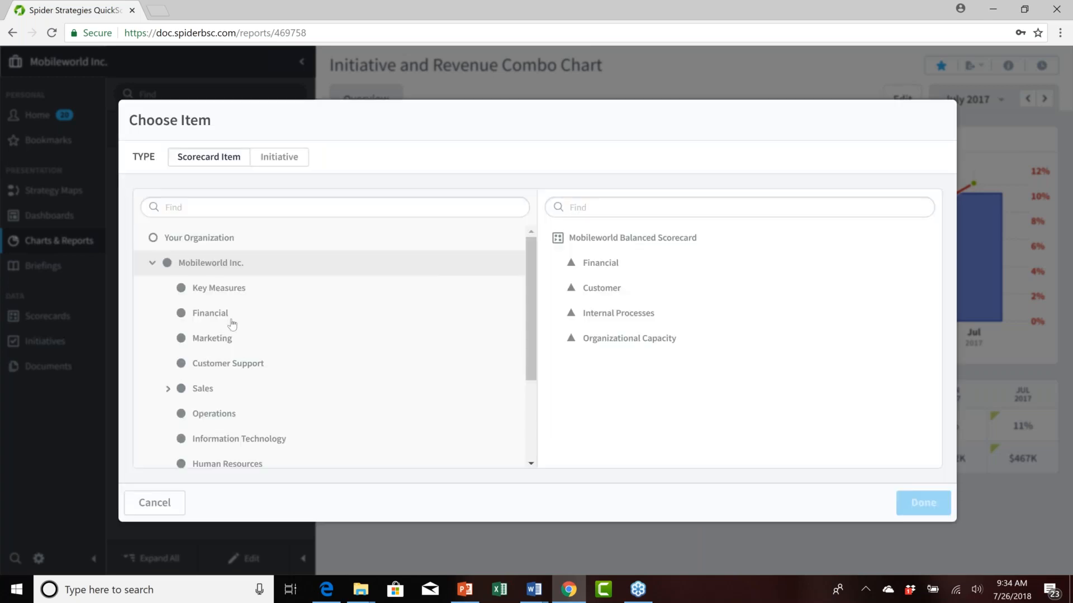
pyautogui.click(211, 317)
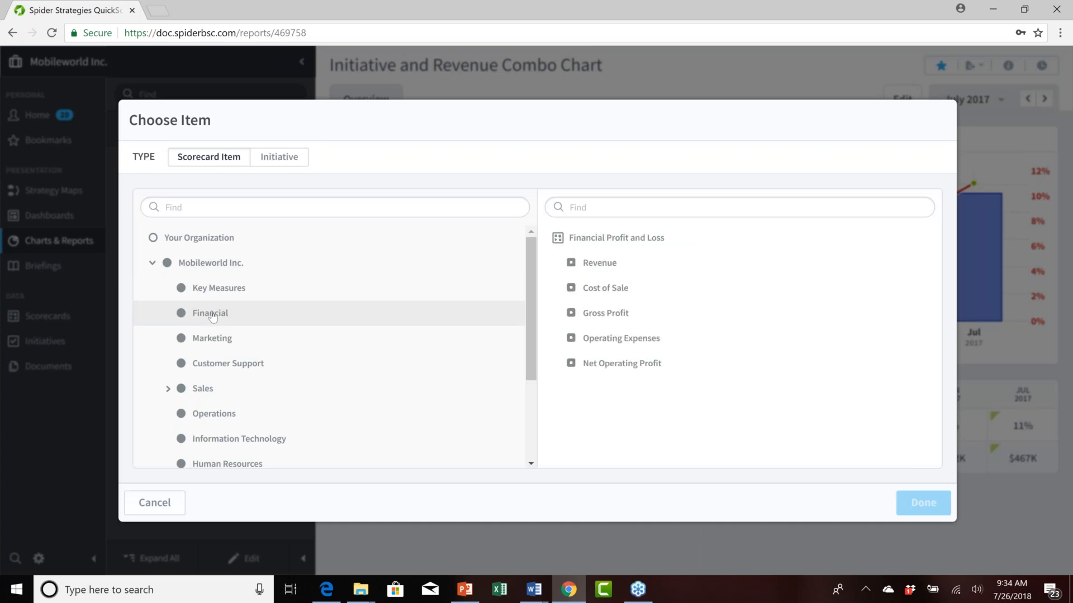
pyautogui.click(558, 264)
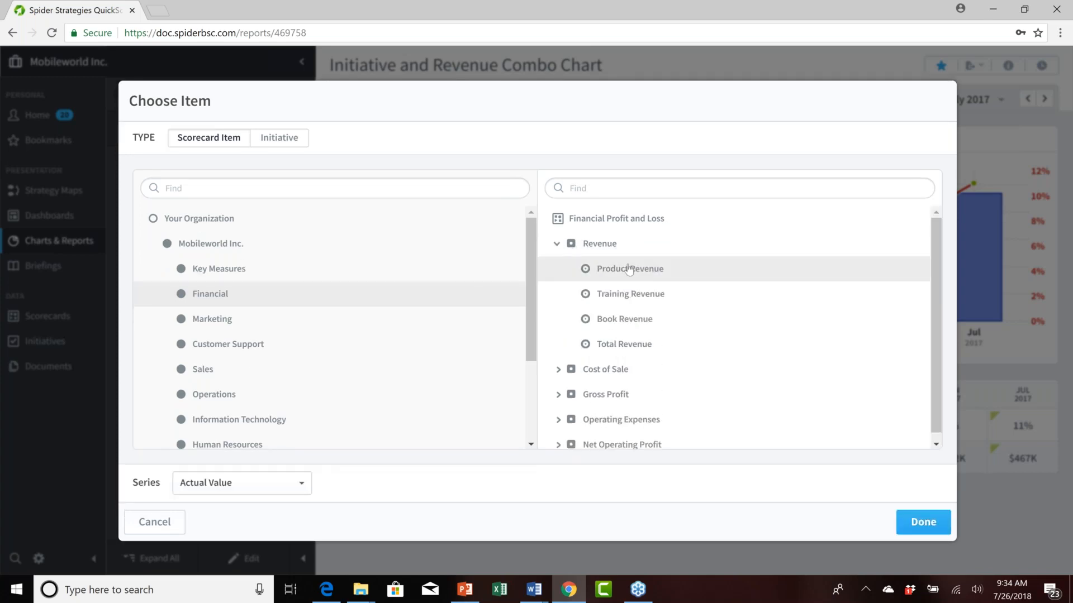
pyautogui.click(630, 269)
# Compare the series options offered for Product Revenue with those offered for its parent Revenue item
pyautogui.click(305, 484)
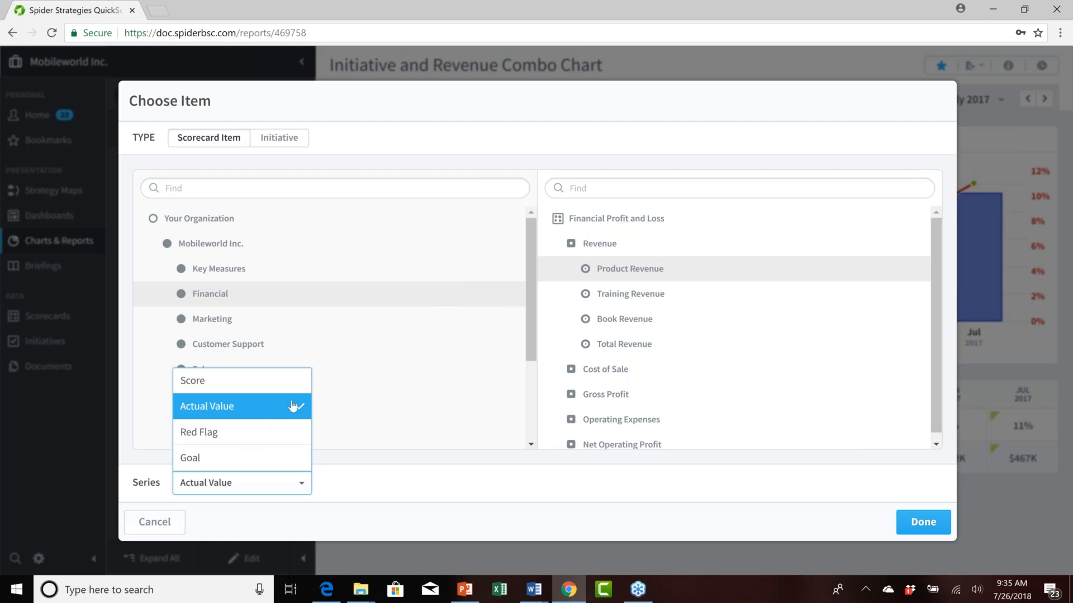
pyautogui.click(603, 246)
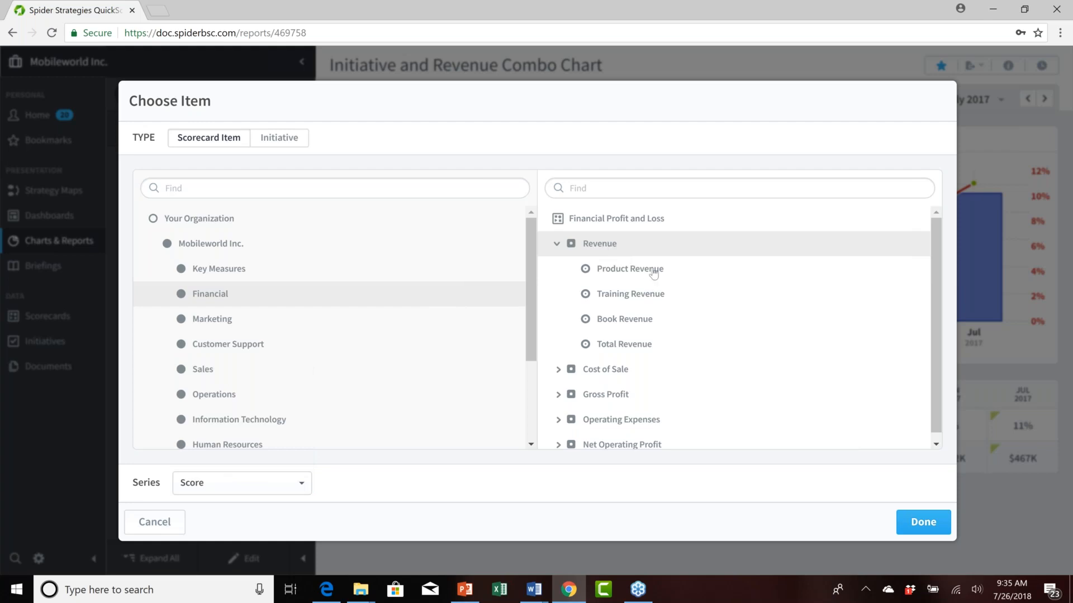
pyautogui.click(302, 482)
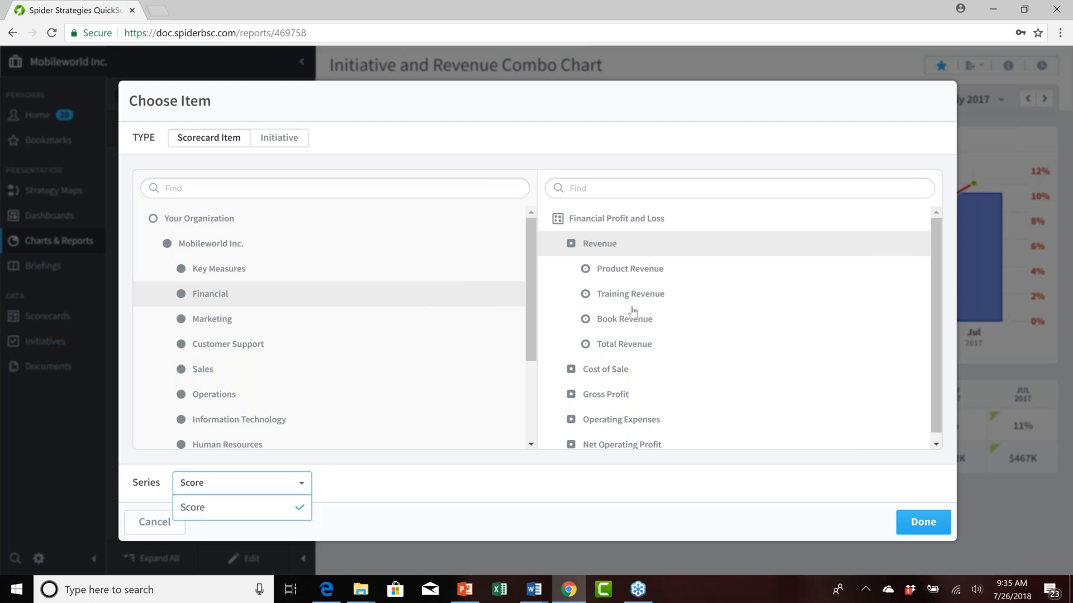
# Reselect Product Revenue, add its Actual Value as the chart's series, and finish creating the chart
pyautogui.click(641, 271)
pyautogui.click(643, 273)
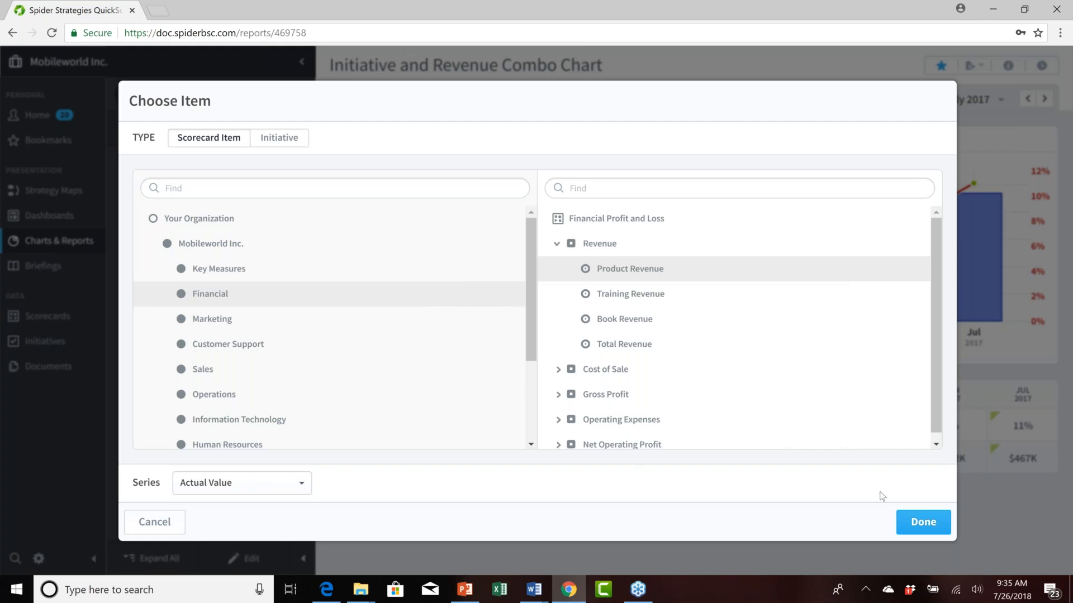
pyautogui.click(919, 527)
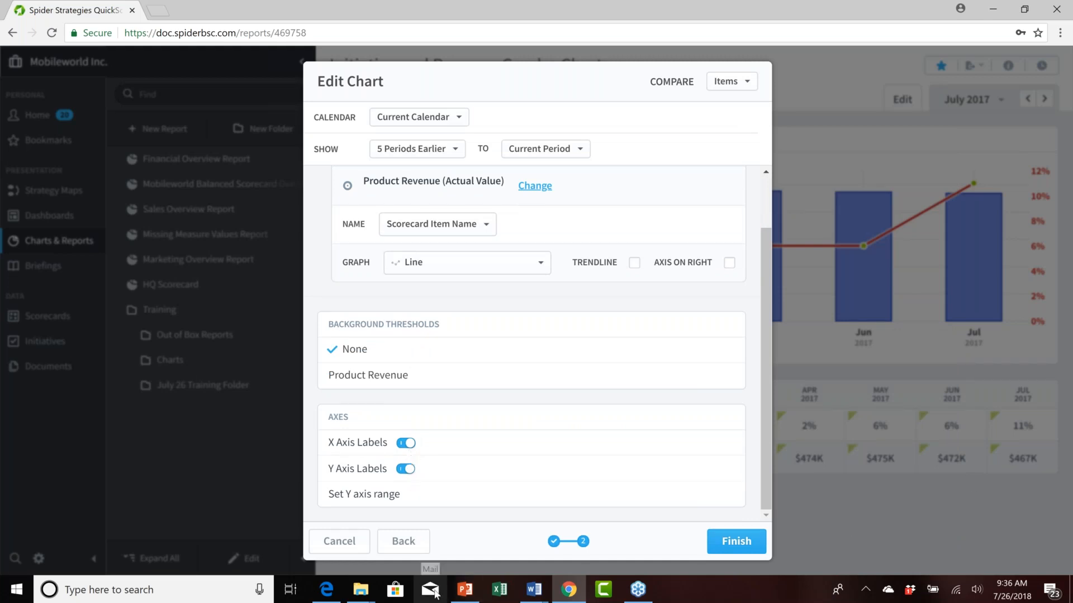
pyautogui.click(736, 542)
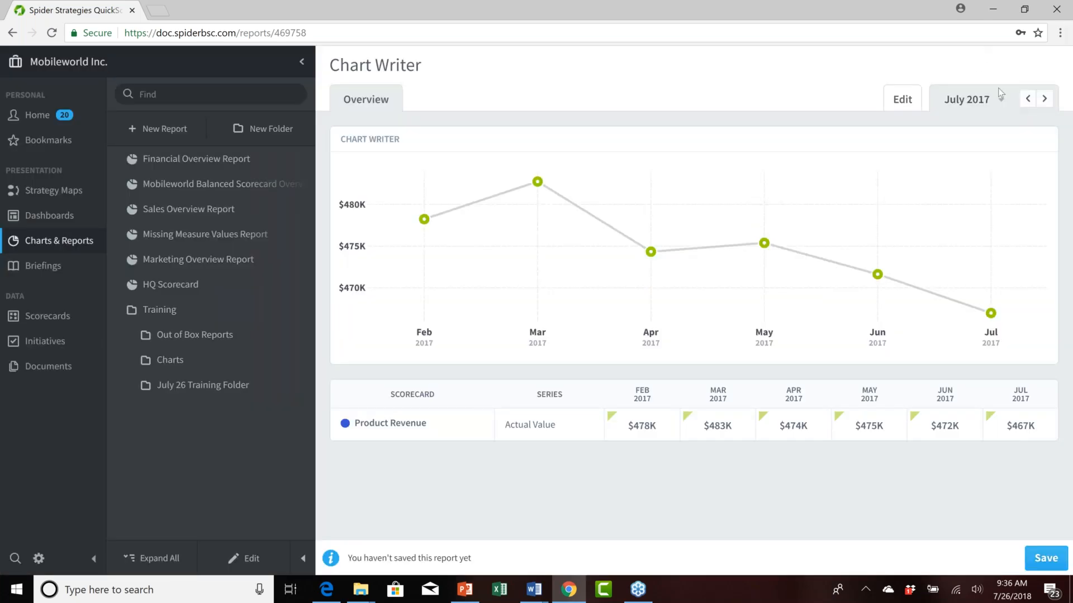
# Move the new chart's period back to May 2017 and forward to October 2017 to examine the rolling range
pyautogui.click(1027, 99)
pyautogui.click(1028, 98)
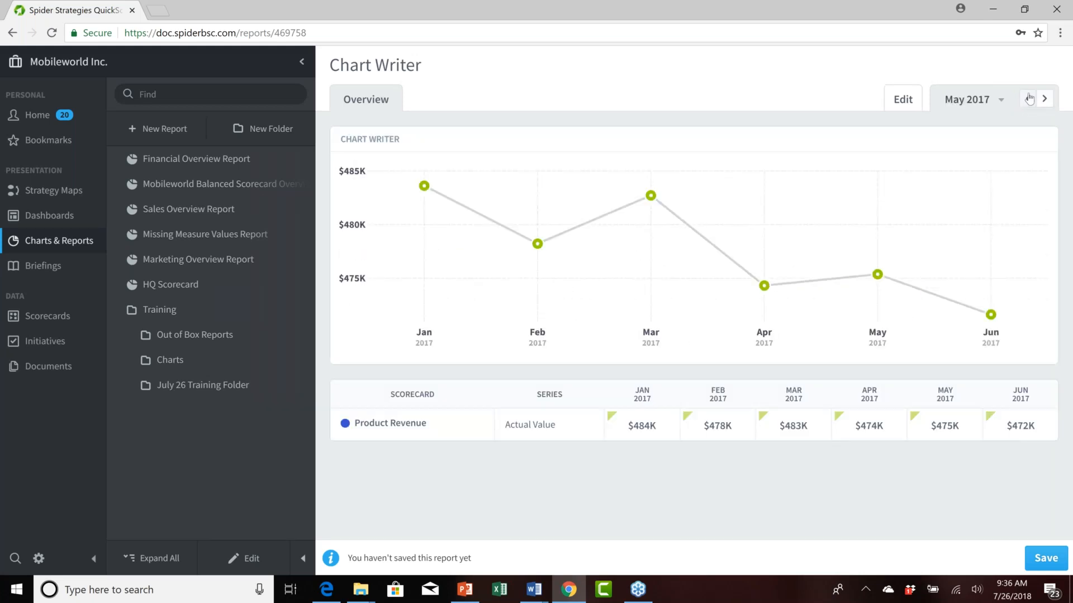
pyautogui.click(1043, 100)
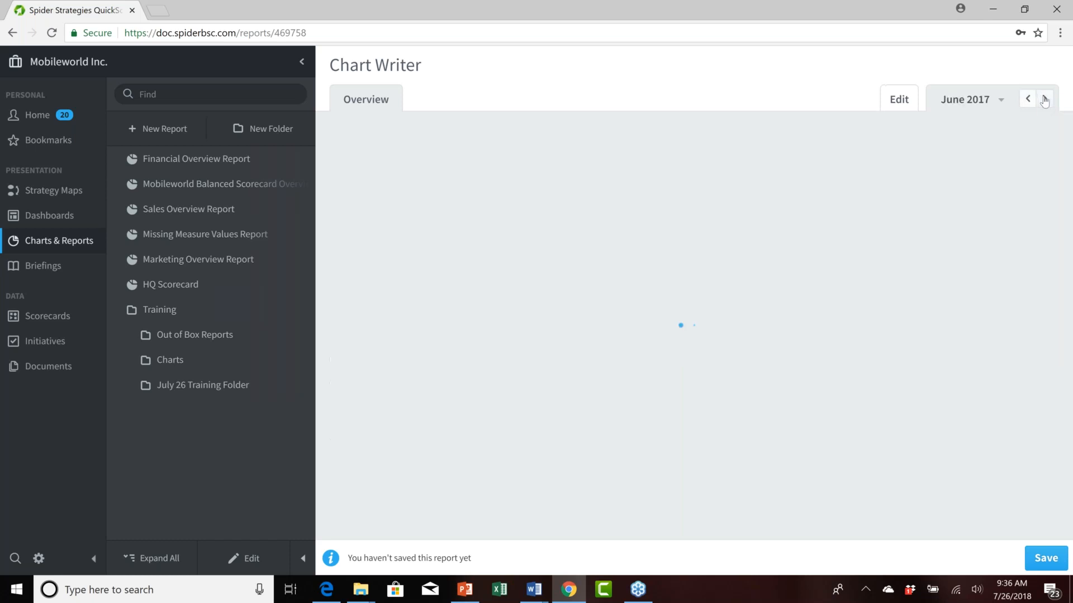
pyautogui.click(1043, 100)
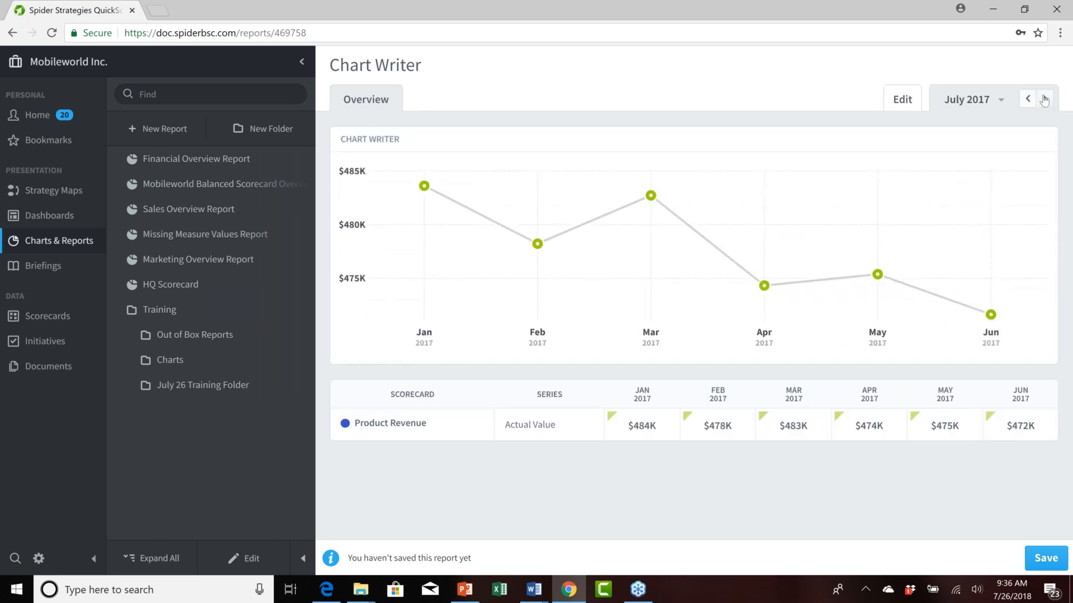
pyautogui.click(1044, 100)
pyautogui.click(1044, 100)
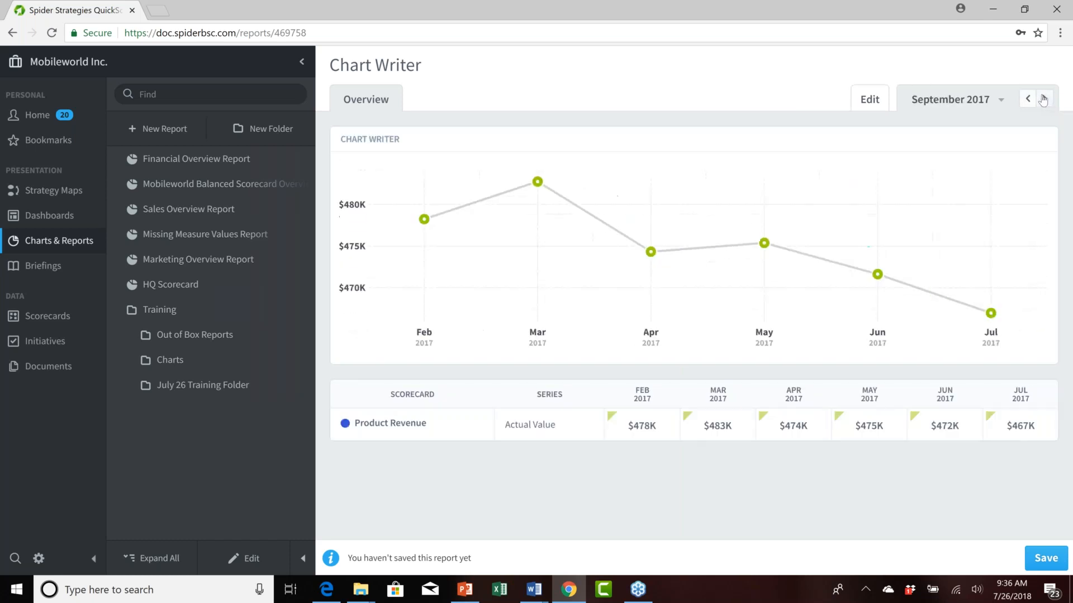
pyautogui.click(1043, 100)
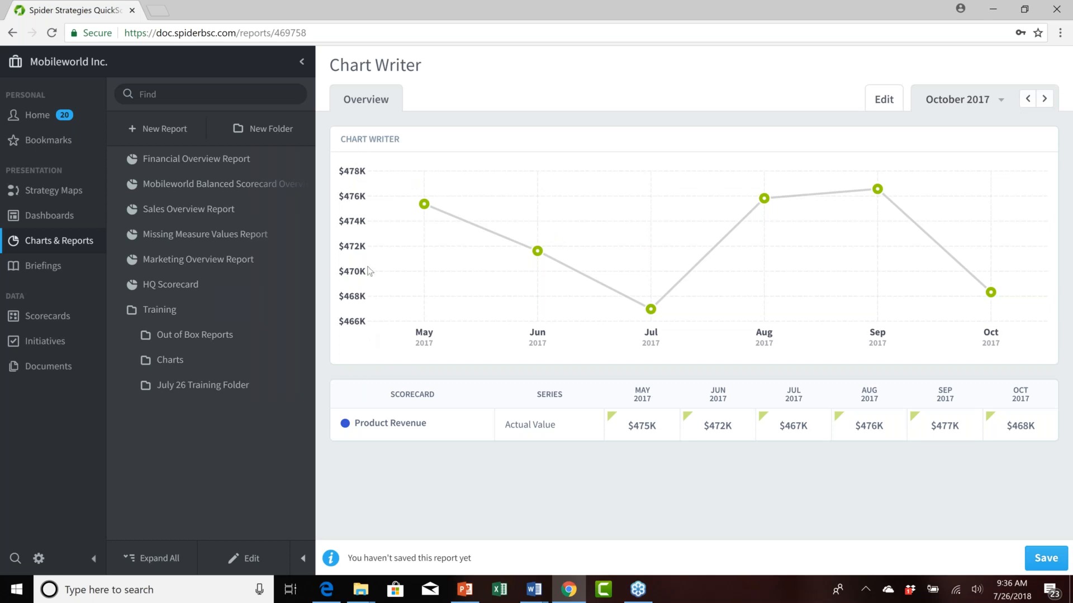
# Edit the chart, renaming it "July 26 Chart Writer" and using Product Revenue for the background thresholds
pyautogui.click(252, 559)
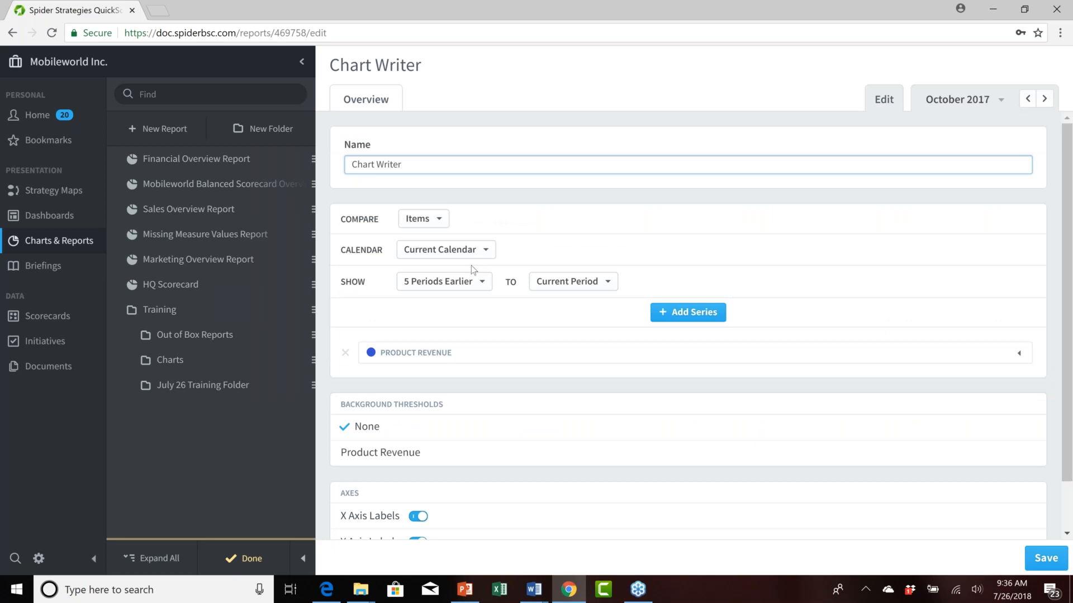
pyautogui.scroll(-1, 473, 270)
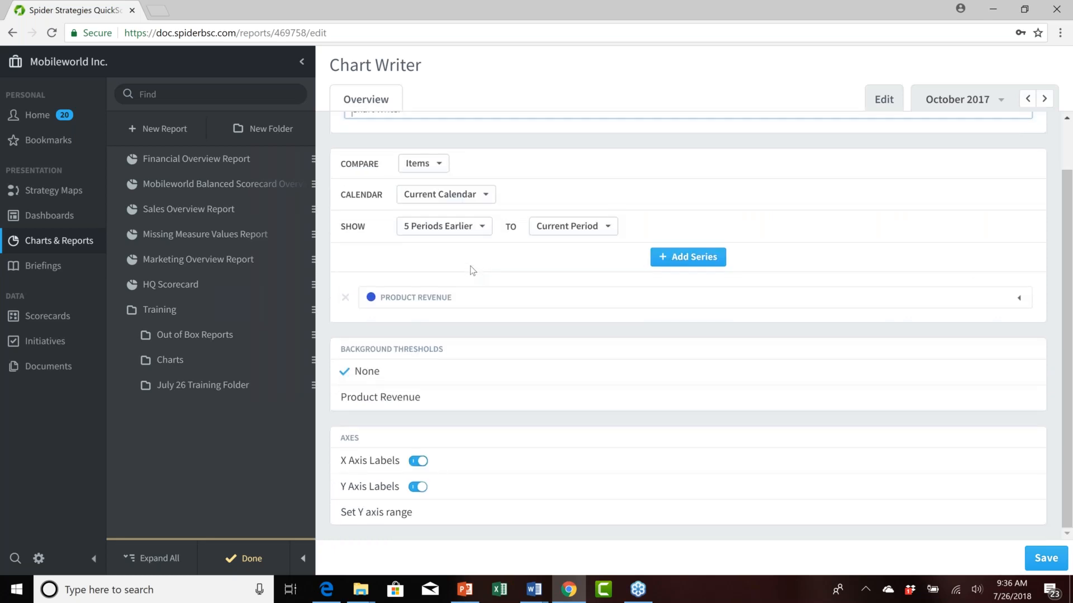
pyautogui.scroll(1, 473, 271)
pyautogui.write('July 26')
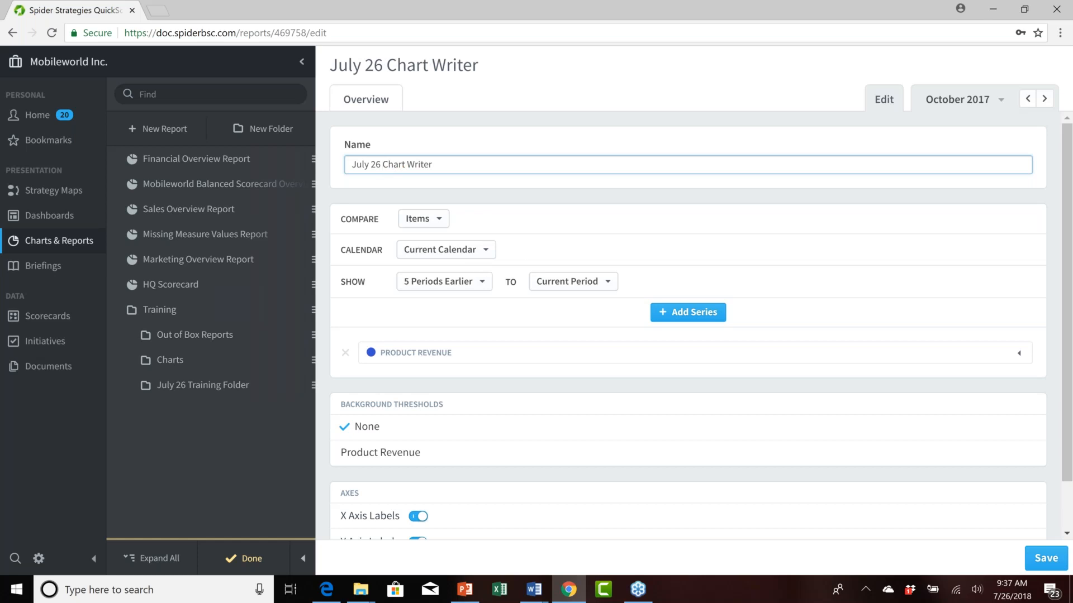
pyautogui.scroll(-1, 416, 428)
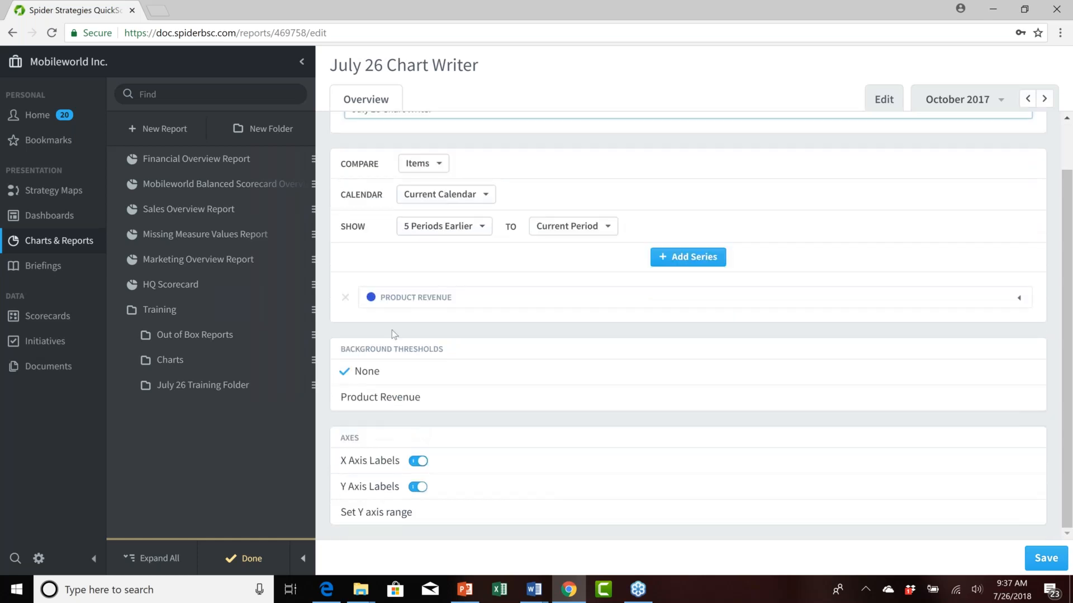
pyautogui.click(399, 396)
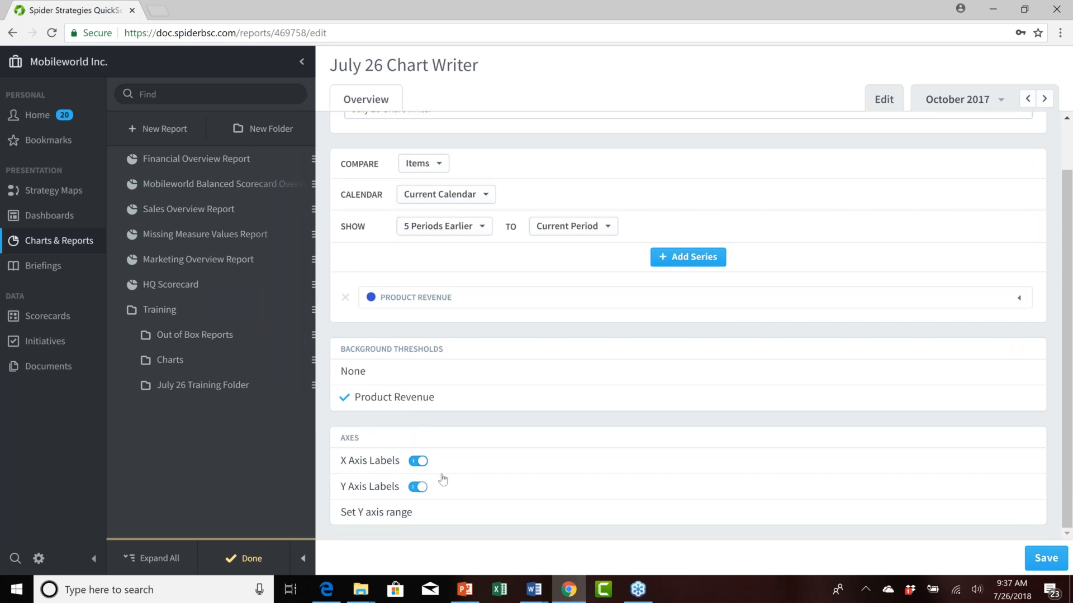
# Set the chart's Y axis range to a maximum of 550000 and a minimum of 300000
pyautogui.click(374, 514)
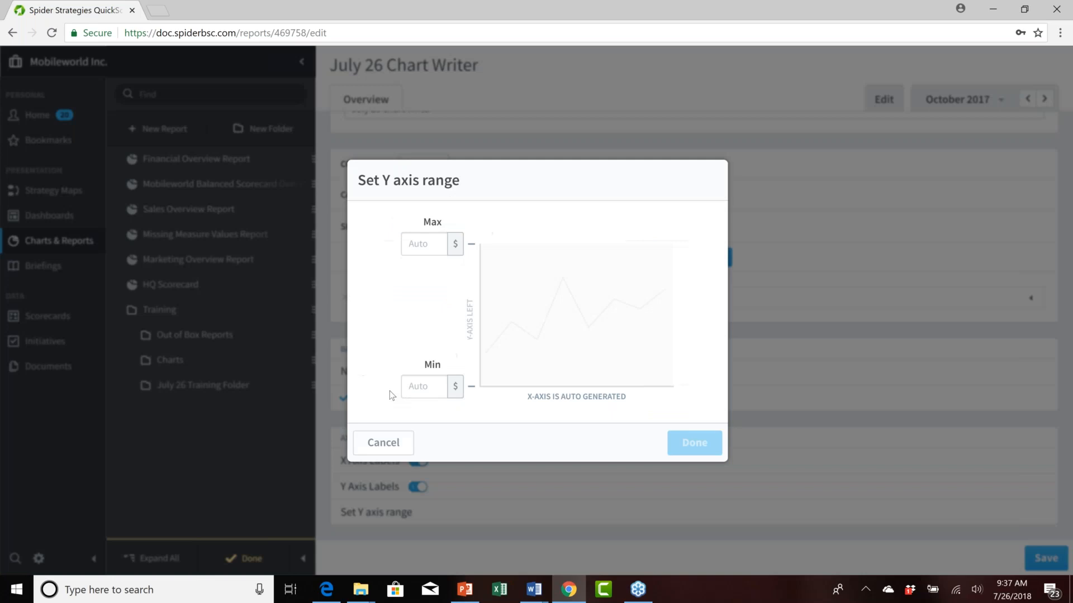
pyautogui.click(433, 244)
pyautogui.write('550000')
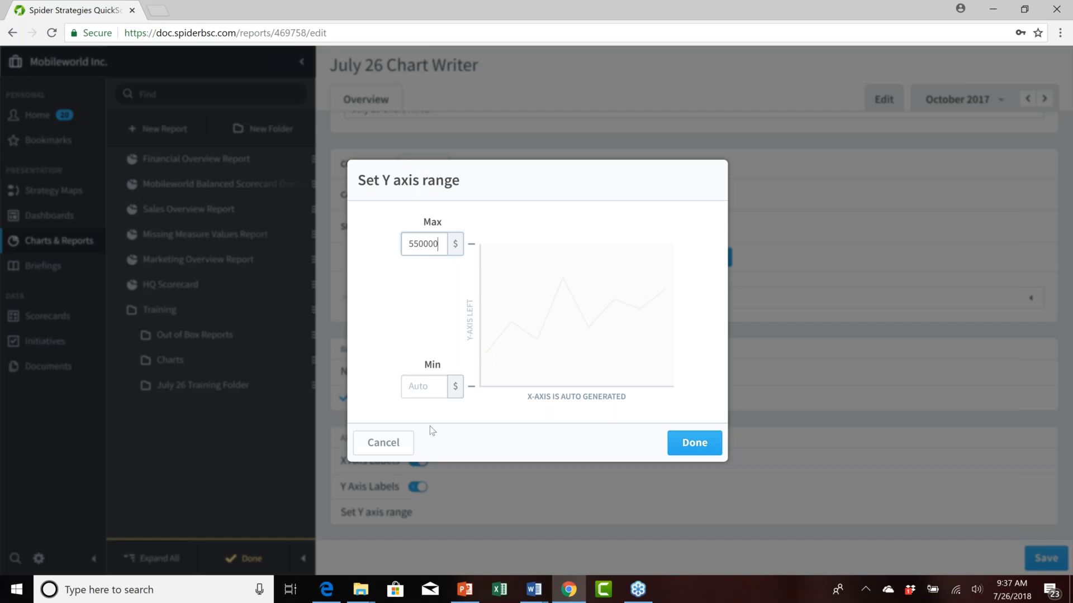
pyautogui.click(411, 387)
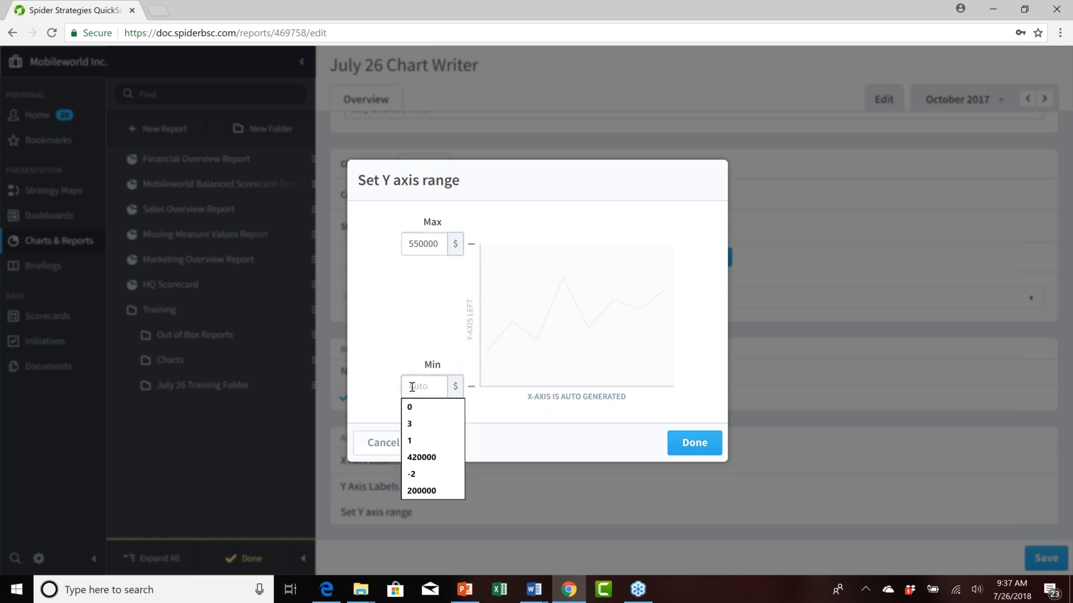
pyautogui.write('30')
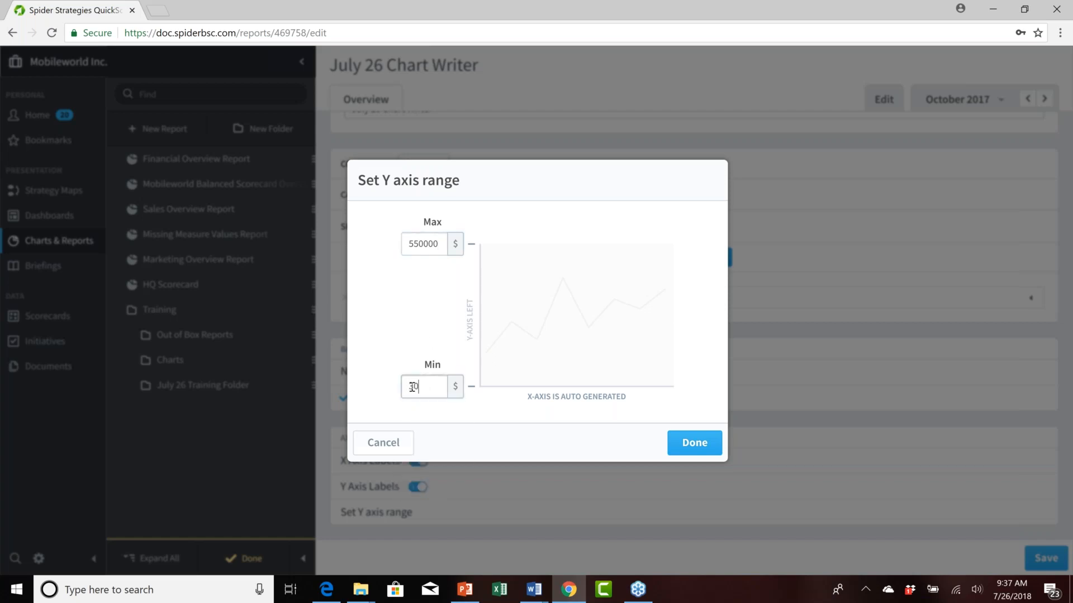
pyautogui.write('0000')
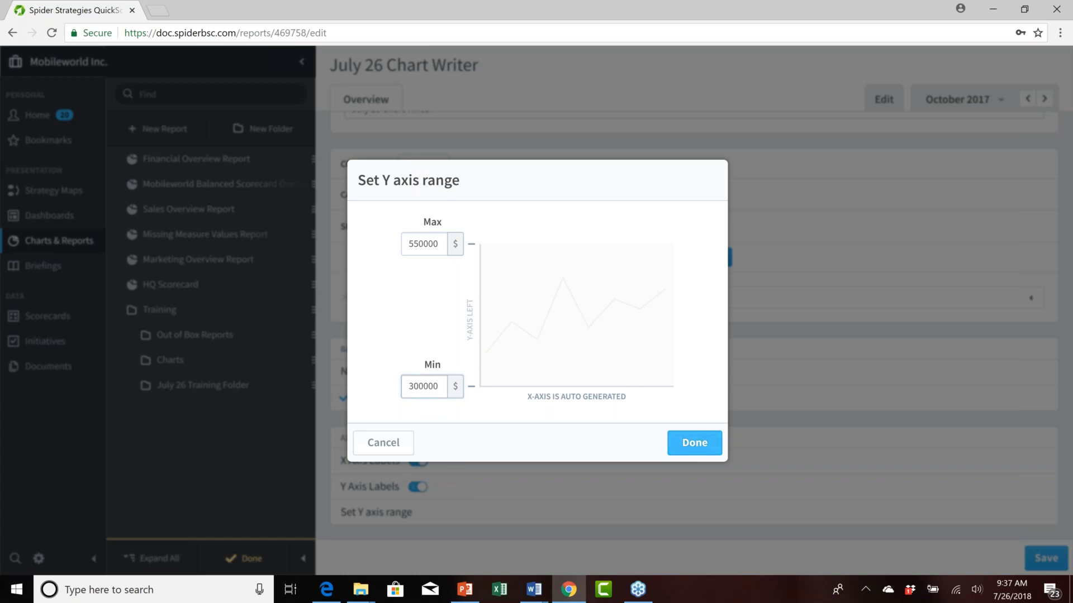
pyautogui.click(694, 443)
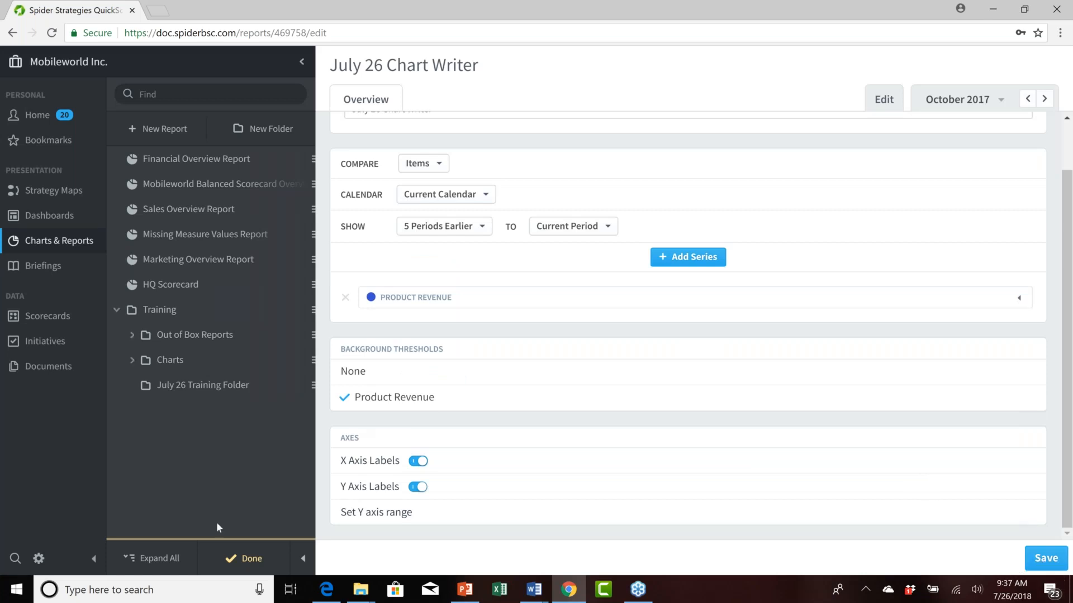
# Finish editing the report list and start a new Chart Writer report without saving the current chart's changes
pyautogui.click(252, 558)
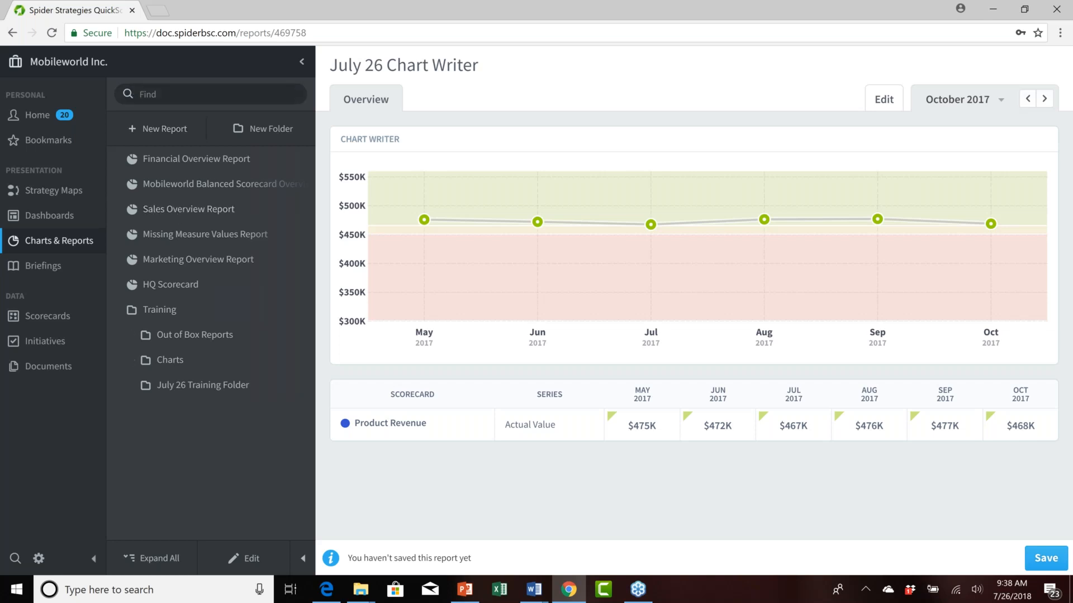
pyautogui.click(168, 130)
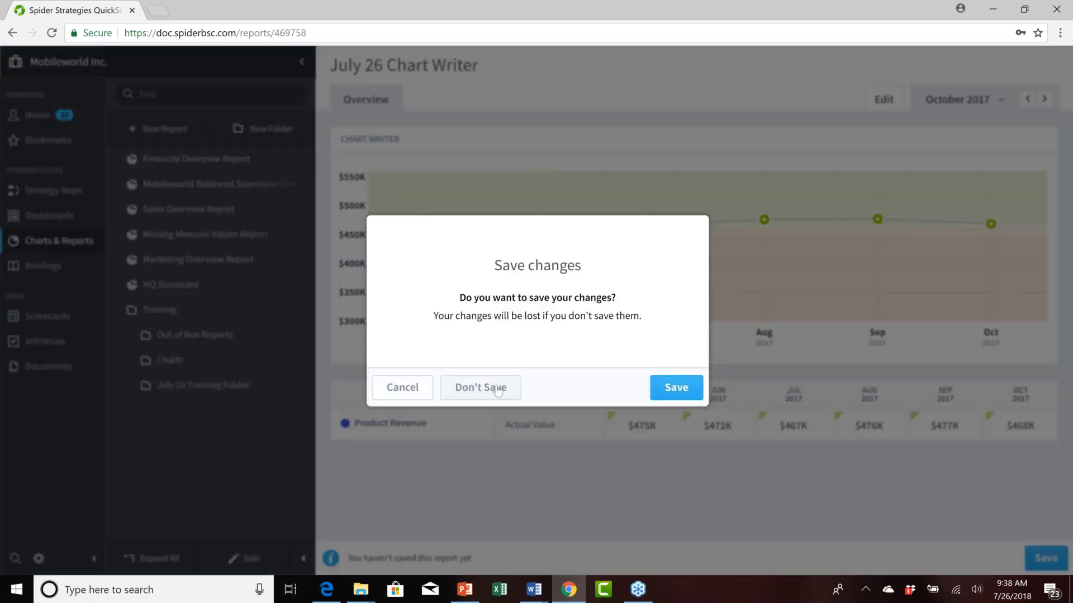
pyautogui.click(497, 387)
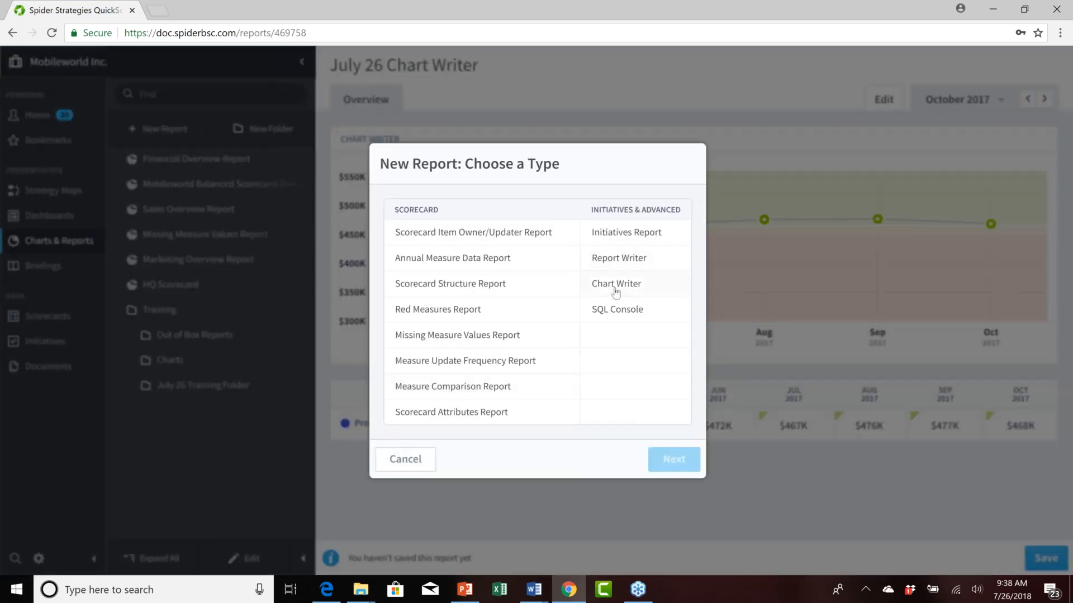
pyautogui.click(617, 287)
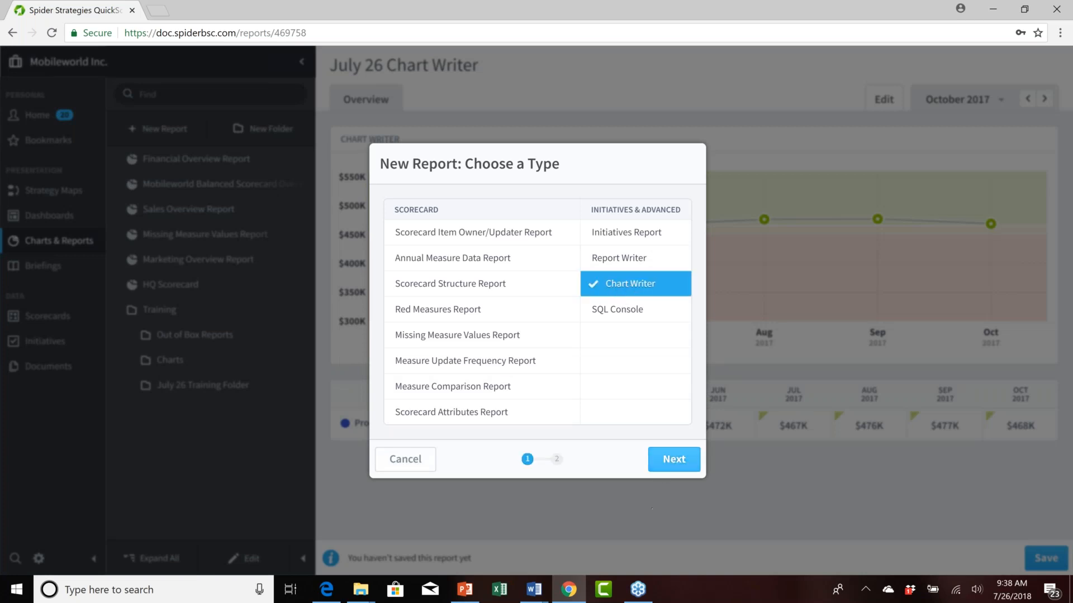
pyautogui.click(674, 462)
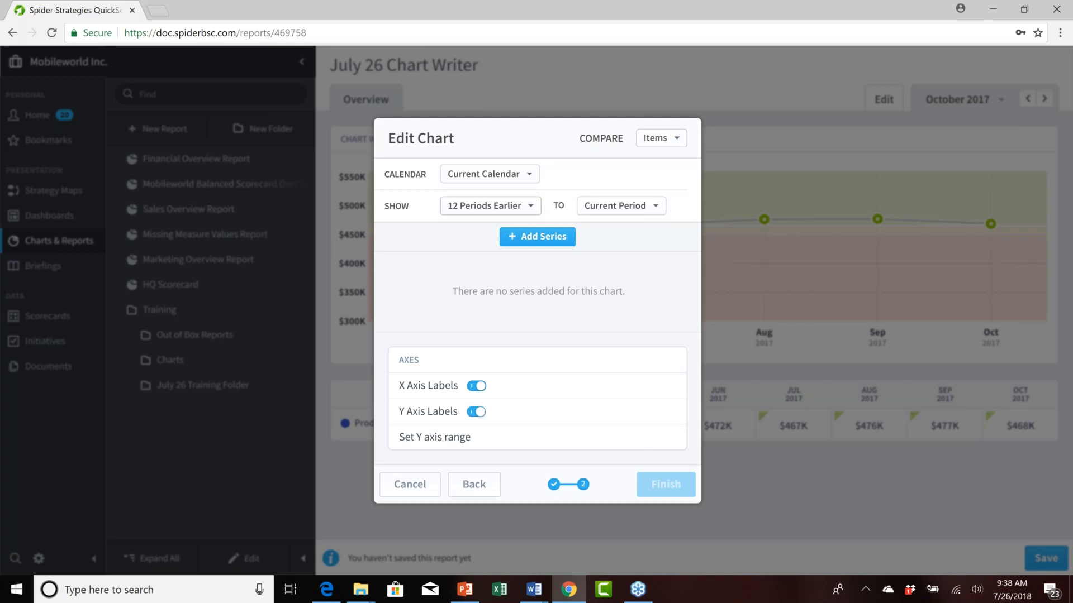
# Set the new chart's range to run from 5 Periods Earlier to the Current Period
pyautogui.click(531, 205)
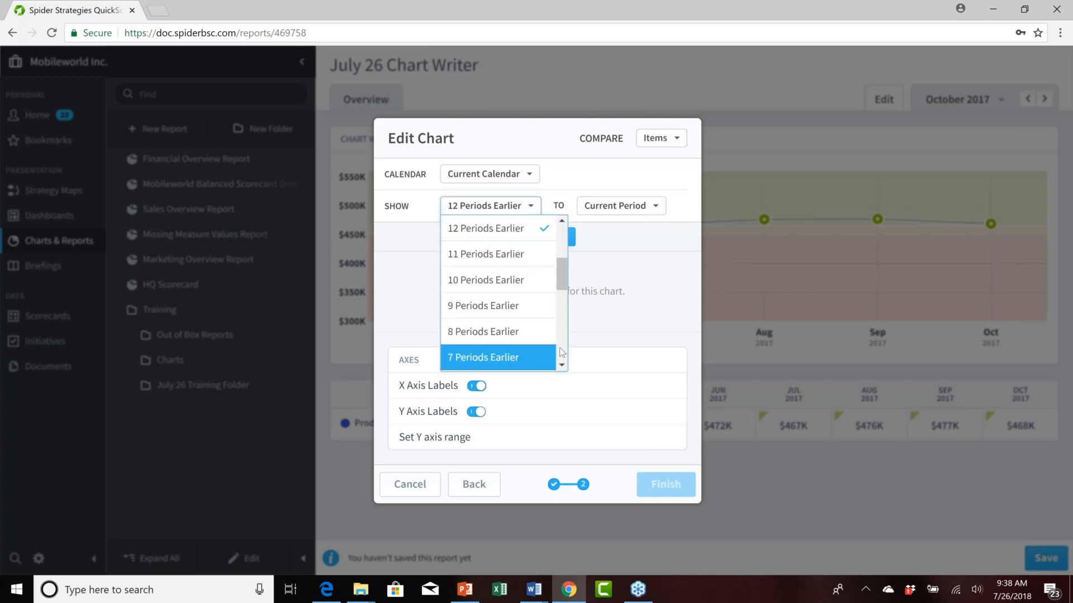
pyautogui.scroll(-3, 559, 347)
pyautogui.click(495, 274)
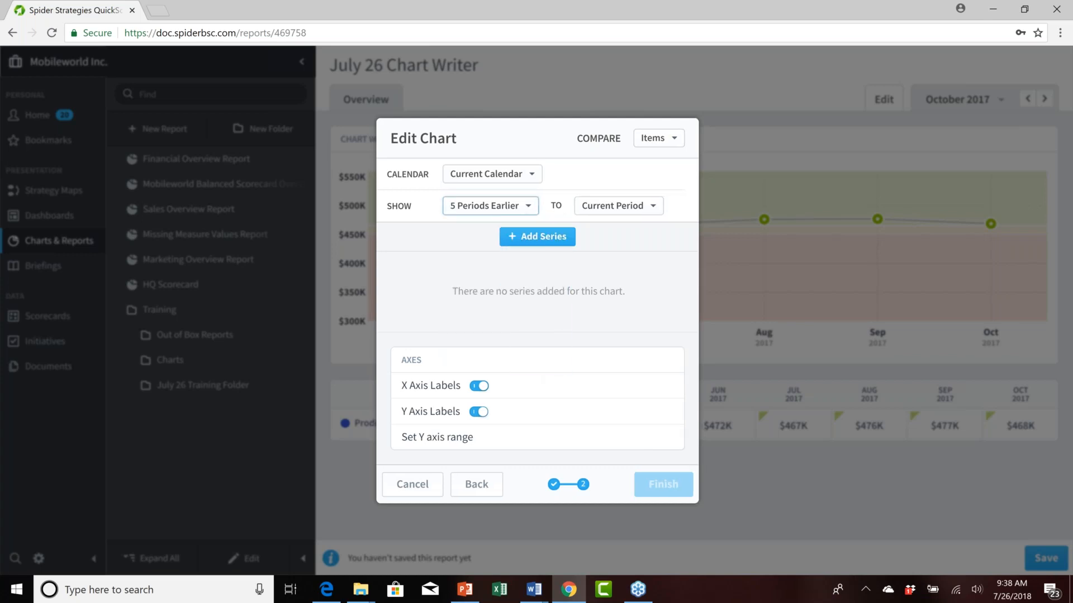
# Add a series for Product Revenue from the Financial organization's Revenue items, using Score as its series value
pyautogui.click(532, 238)
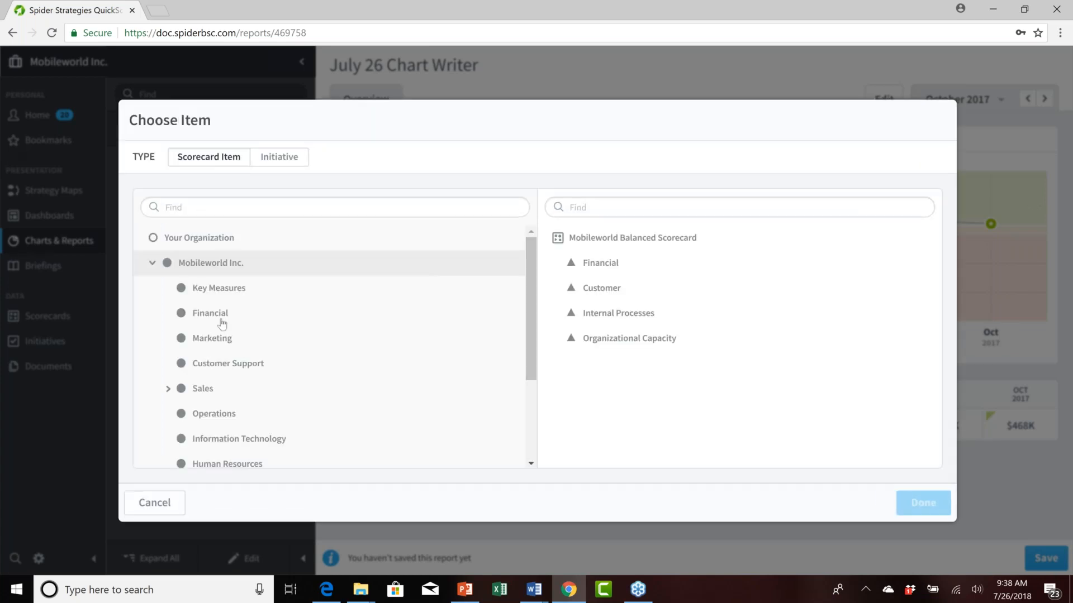
pyautogui.click(209, 317)
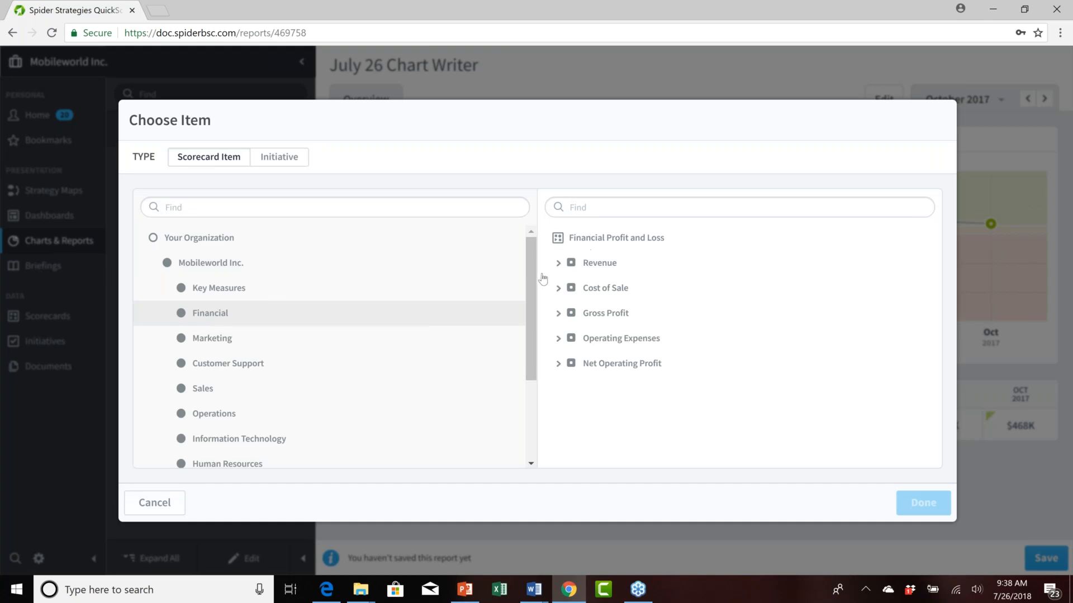
pyautogui.click(558, 264)
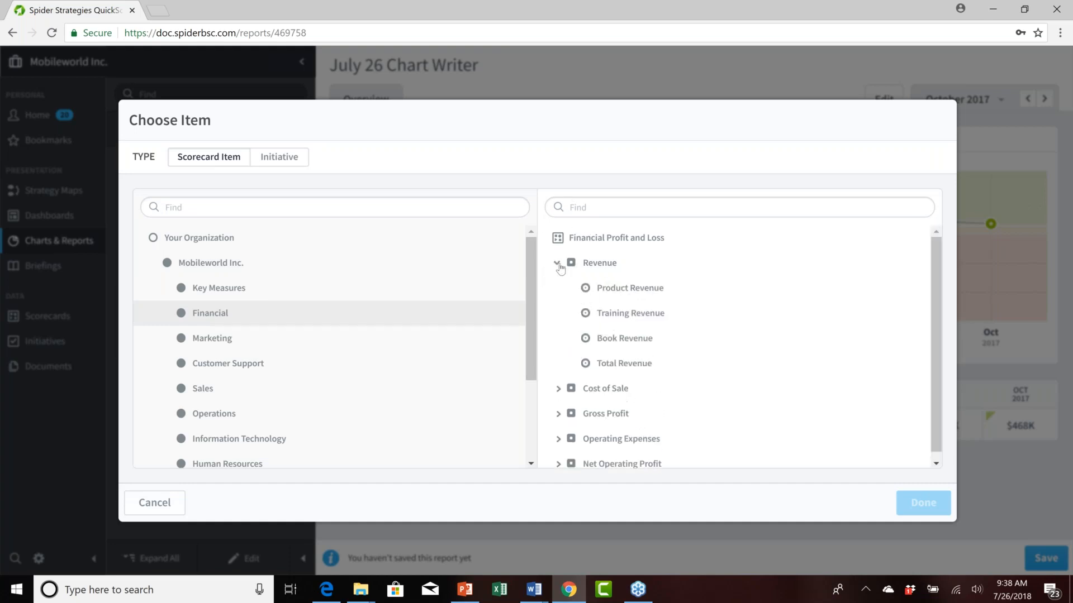
pyautogui.click(626, 290)
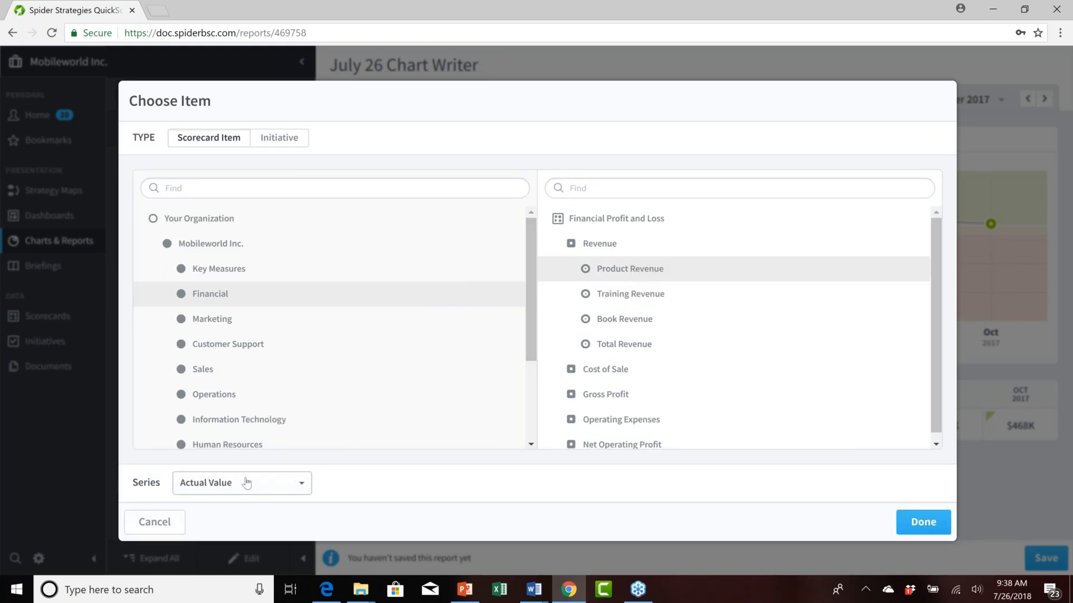
pyautogui.click(302, 486)
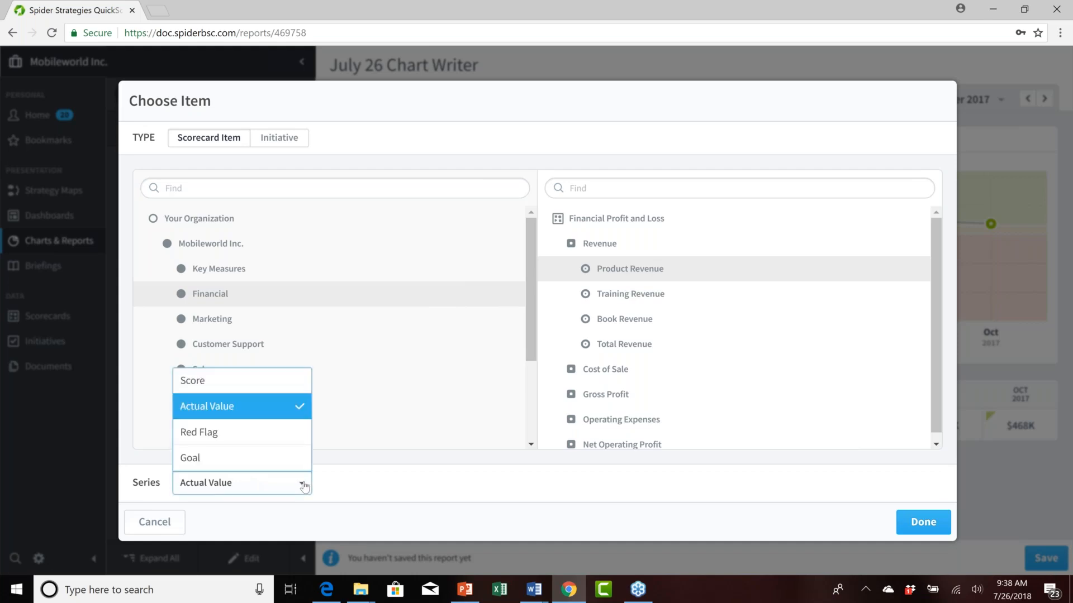
pyautogui.click(210, 381)
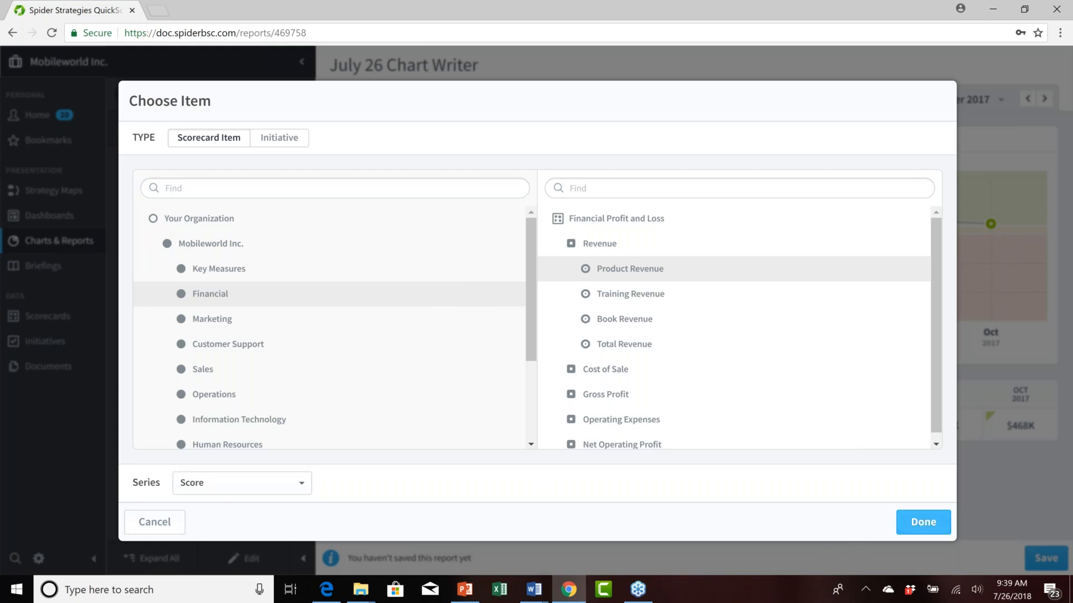
pyautogui.click(923, 522)
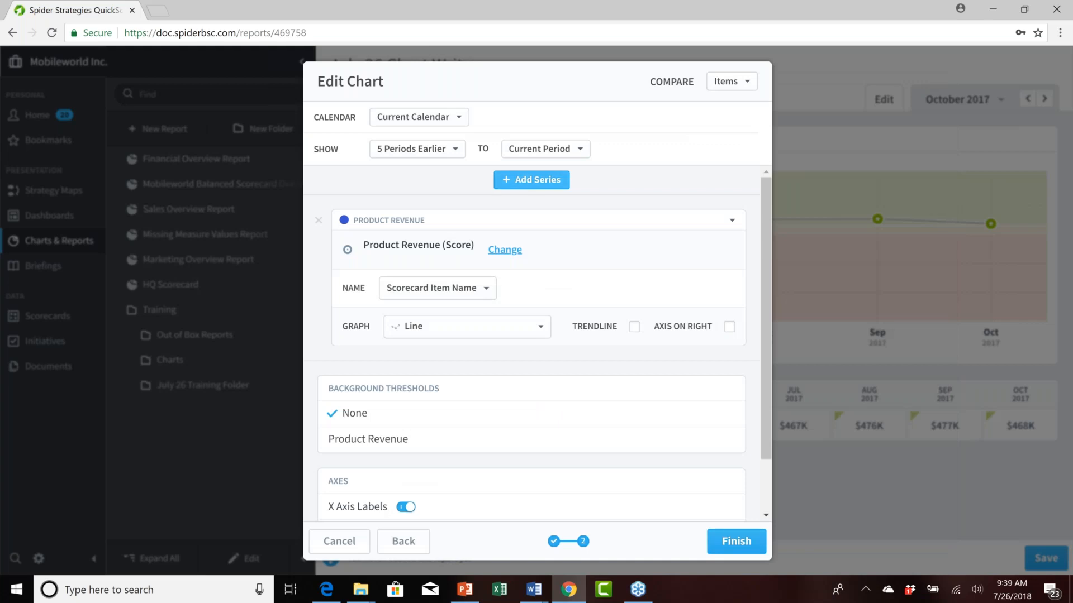
# Add Training Revenue from the Financial scorecard as a second series, using Score as its series value
pyautogui.click(534, 175)
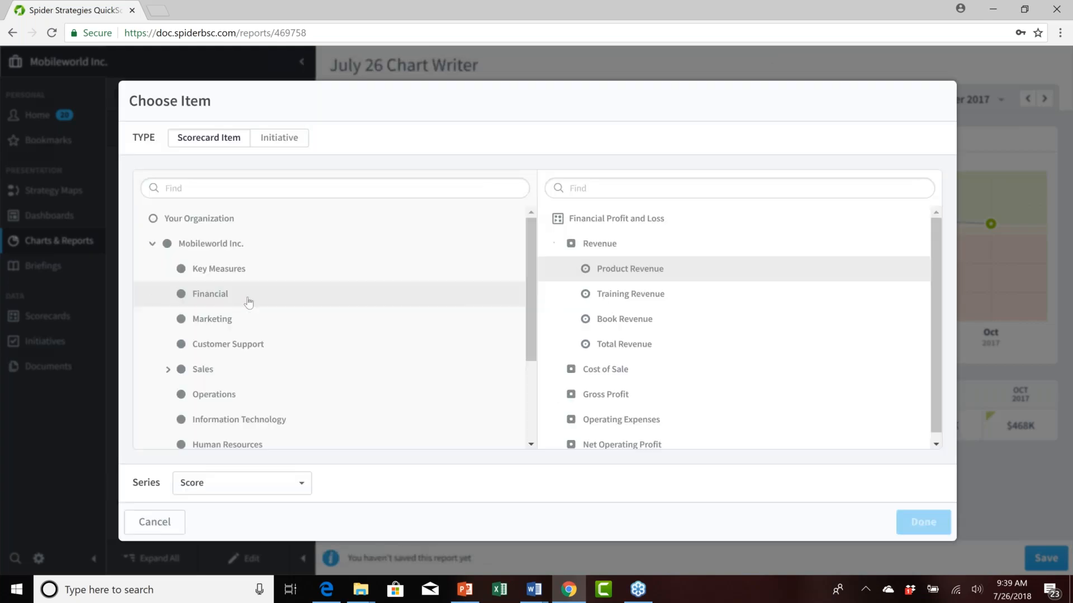
pyautogui.click(632, 299)
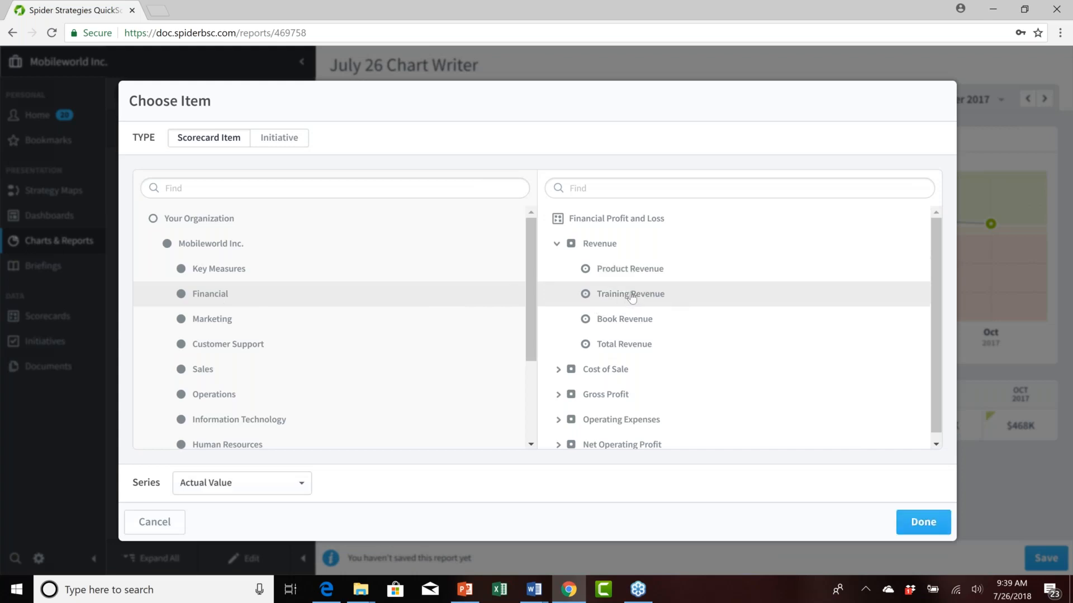
pyautogui.click(301, 484)
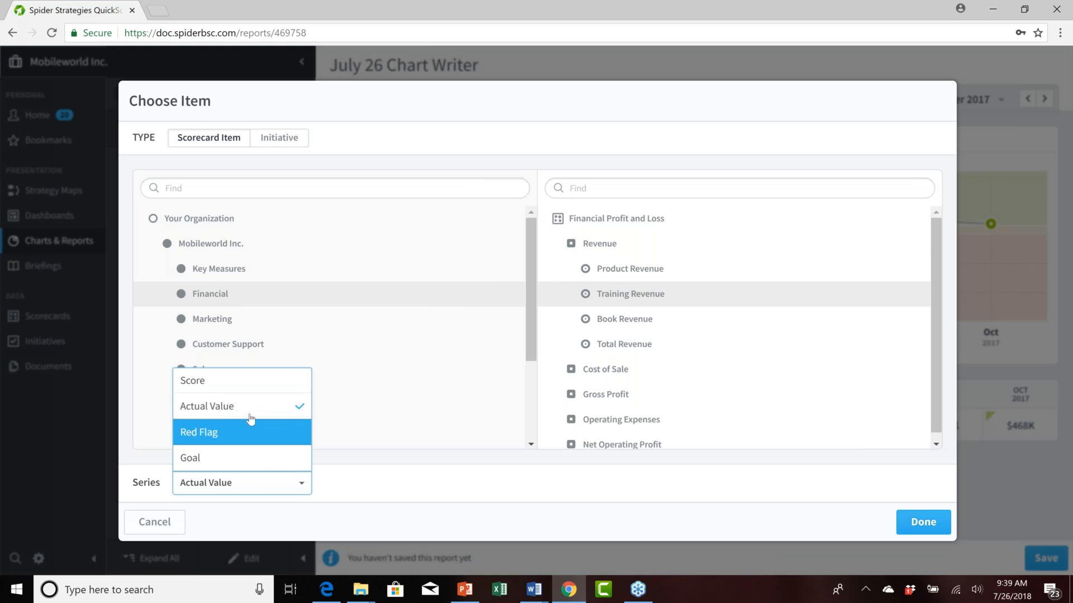
pyautogui.click(234, 385)
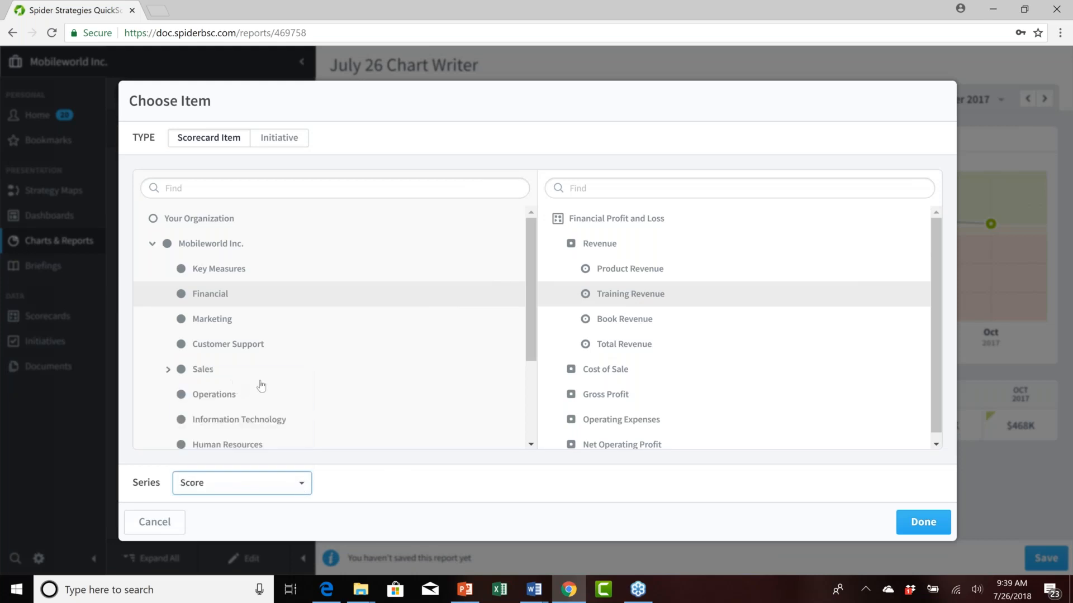
pyautogui.click(923, 525)
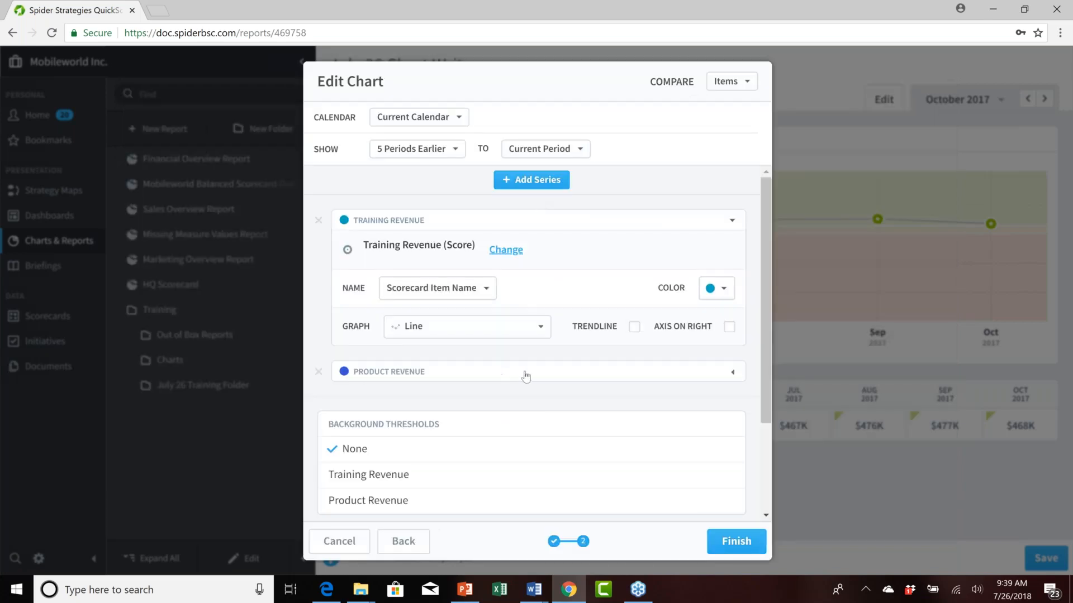
# Review the graph types offered for the Product Revenue series, keeping it as Line
pyautogui.click(722, 373)
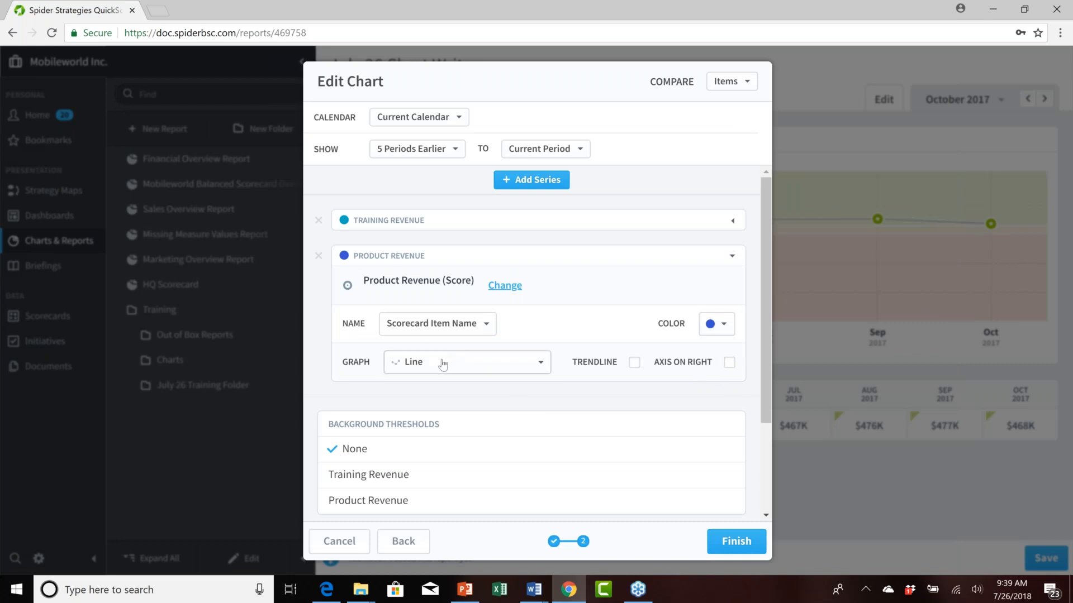
pyautogui.click(541, 364)
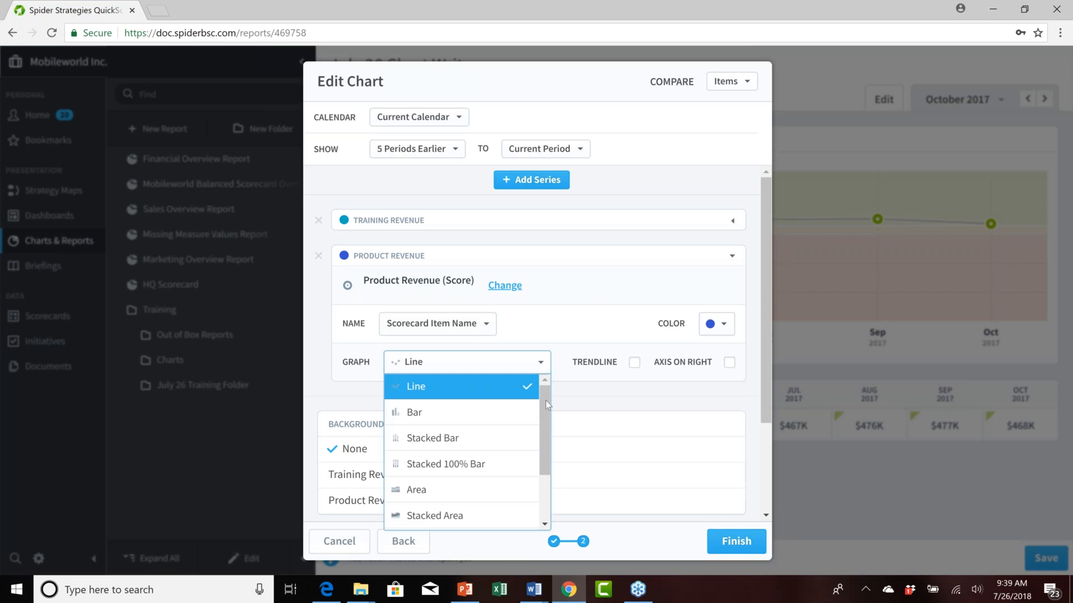
pyautogui.moveTo(546, 474); pyautogui.dragTo(540, 421)
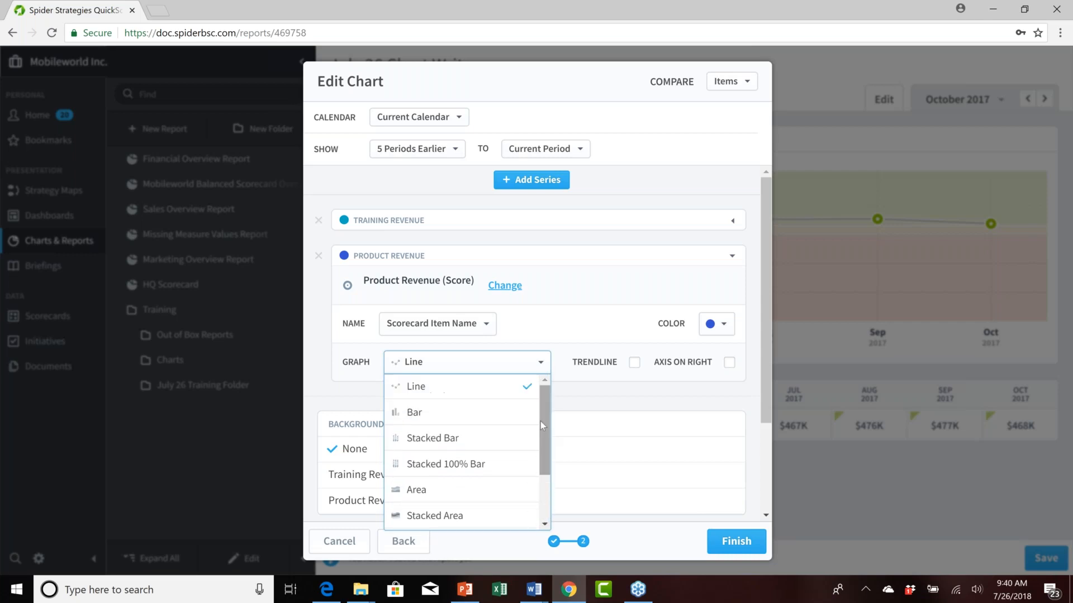
pyautogui.click(562, 316)
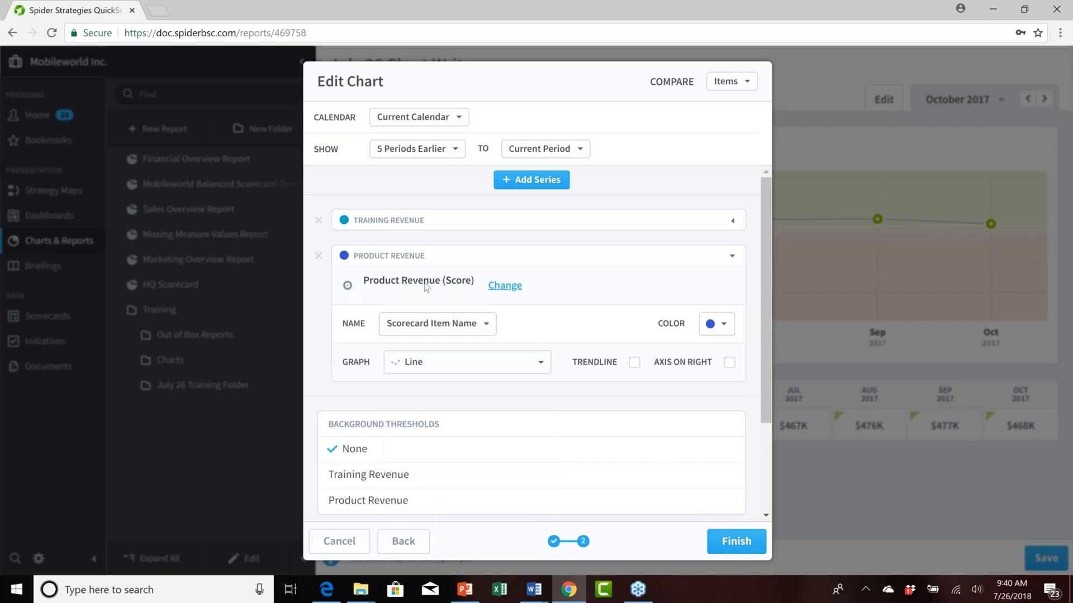
# Set the Training Revenue series to a Bar graph and colour it light red
pyautogui.click(451, 221)
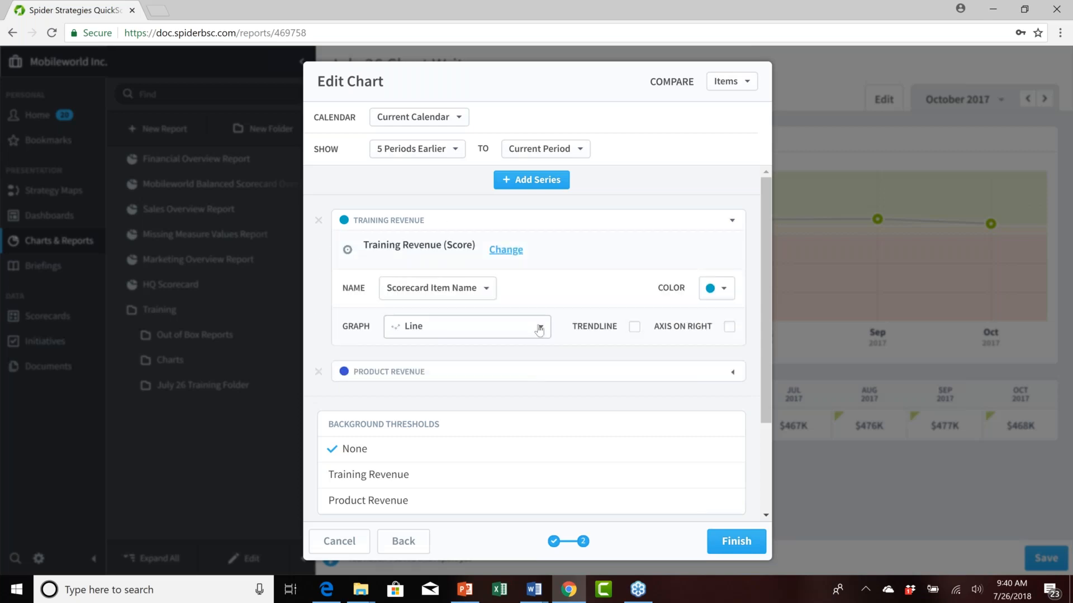
pyautogui.click(539, 328)
pyautogui.click(478, 370)
pyautogui.click(724, 293)
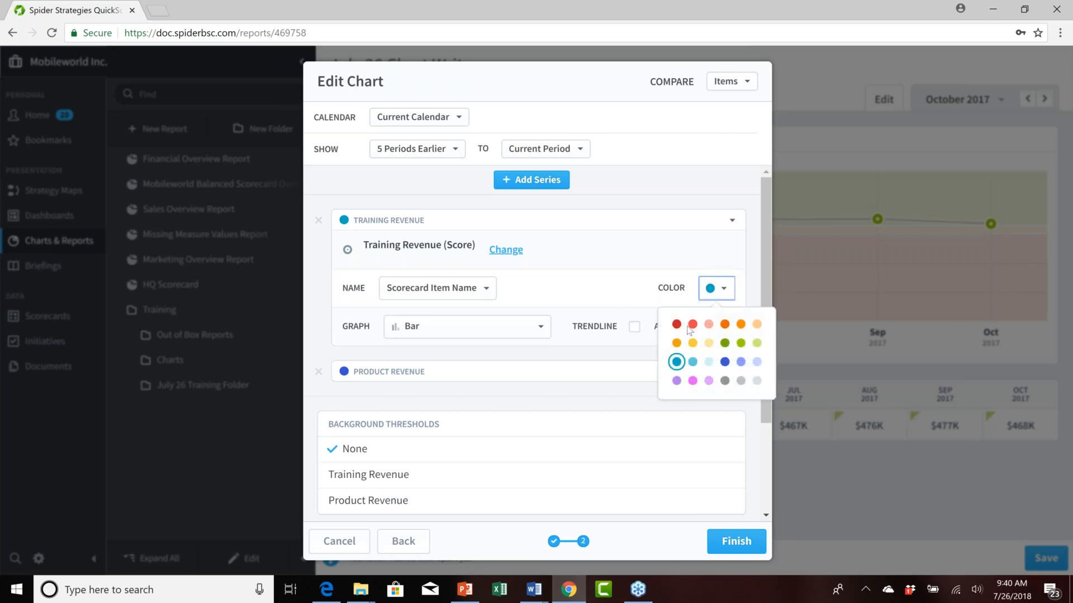
pyautogui.click(693, 324)
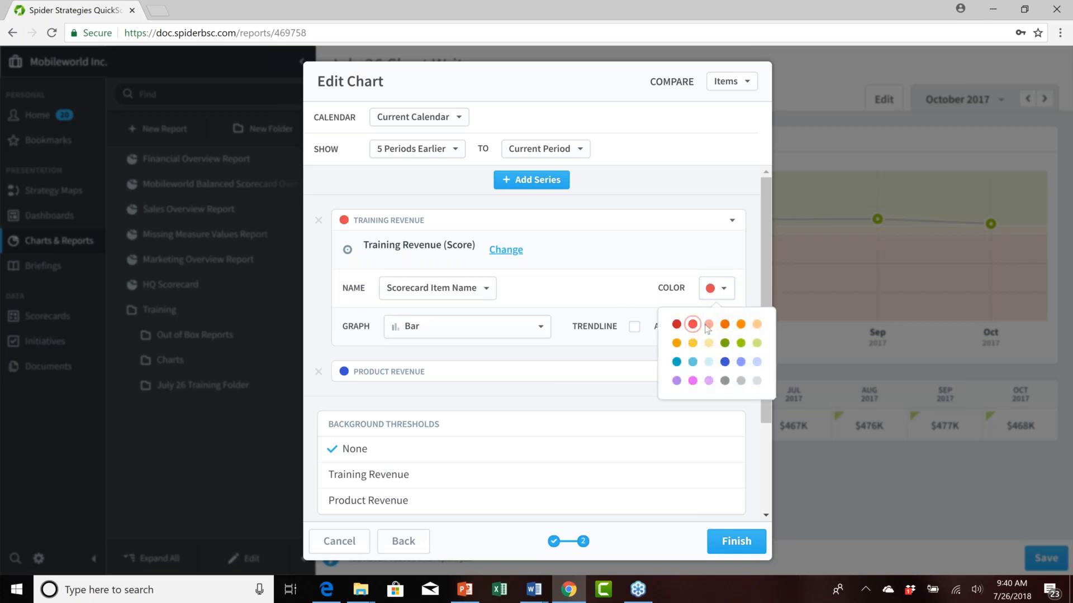
pyautogui.click(619, 180)
# Add Book Revenue from the Financial scorecard as a third series, using its Actual Value
pyautogui.click(536, 182)
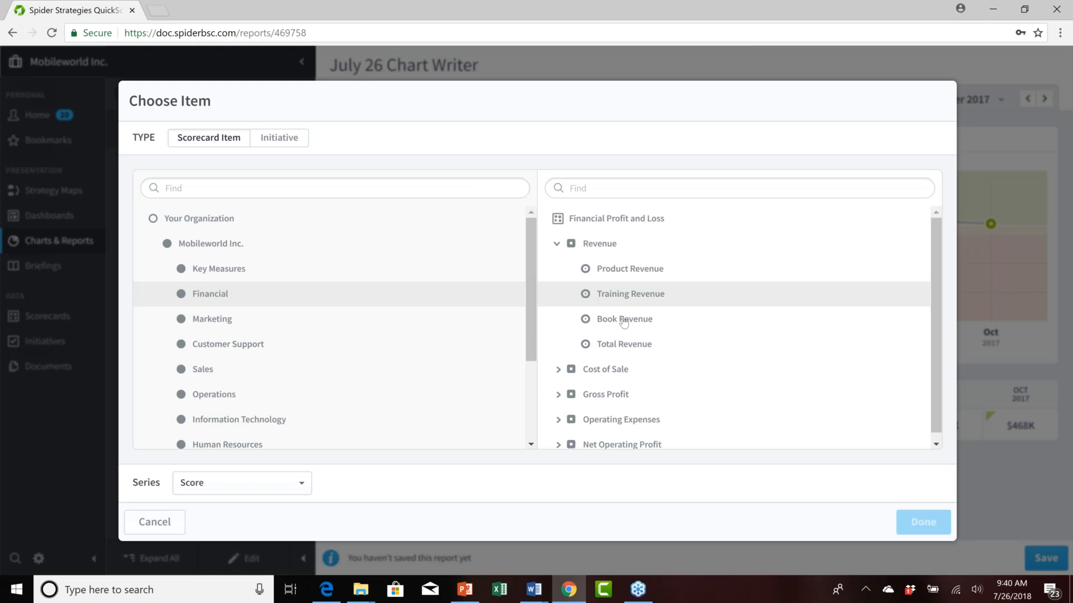
pyautogui.click(622, 320)
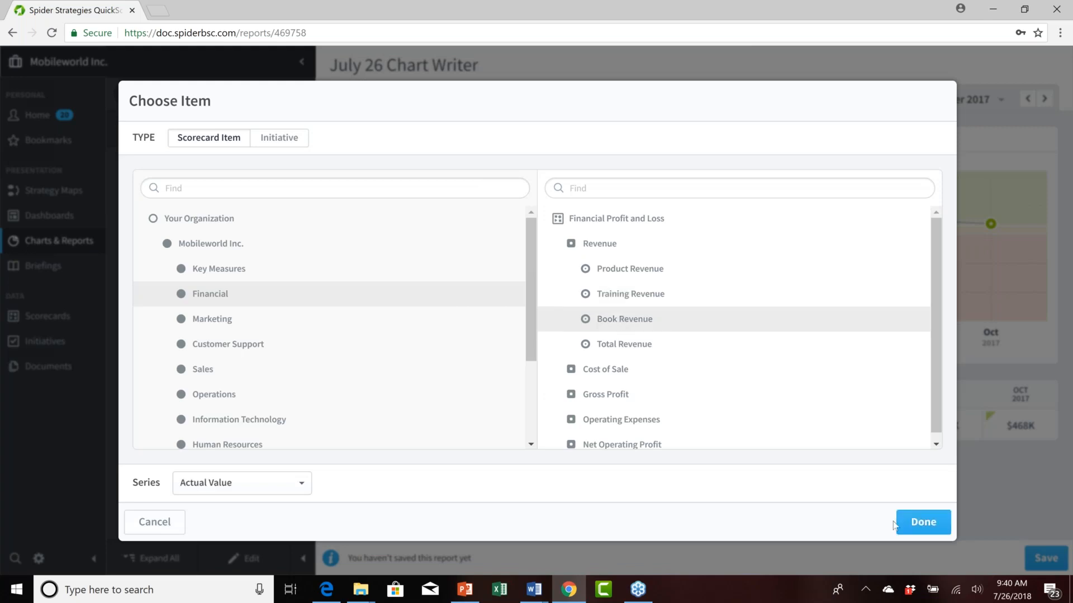
pyautogui.click(923, 522)
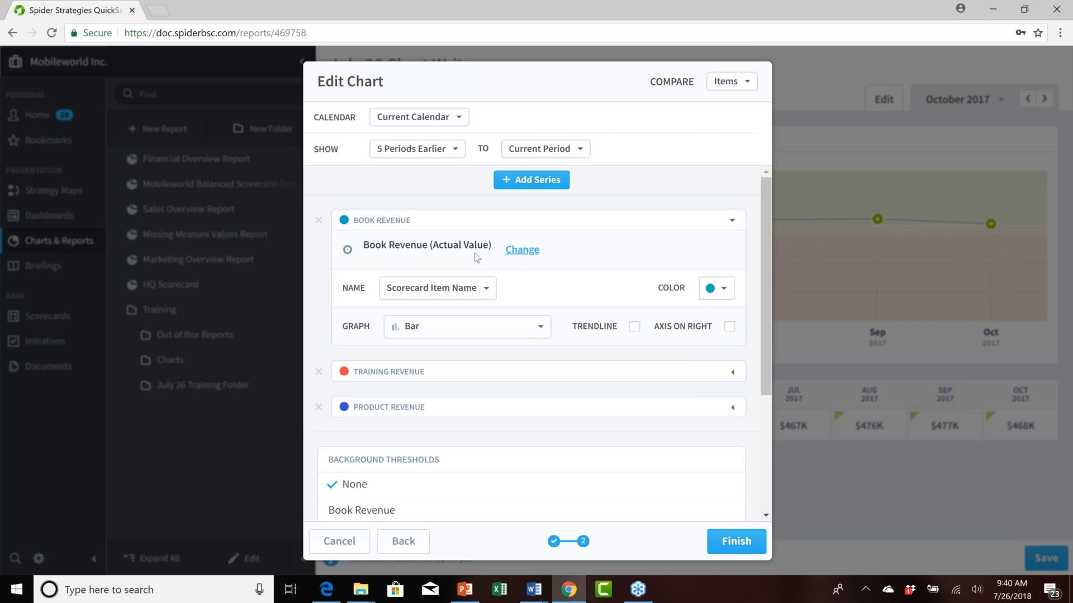
# Change the Book Revenue series to show Score
pyautogui.click(527, 251)
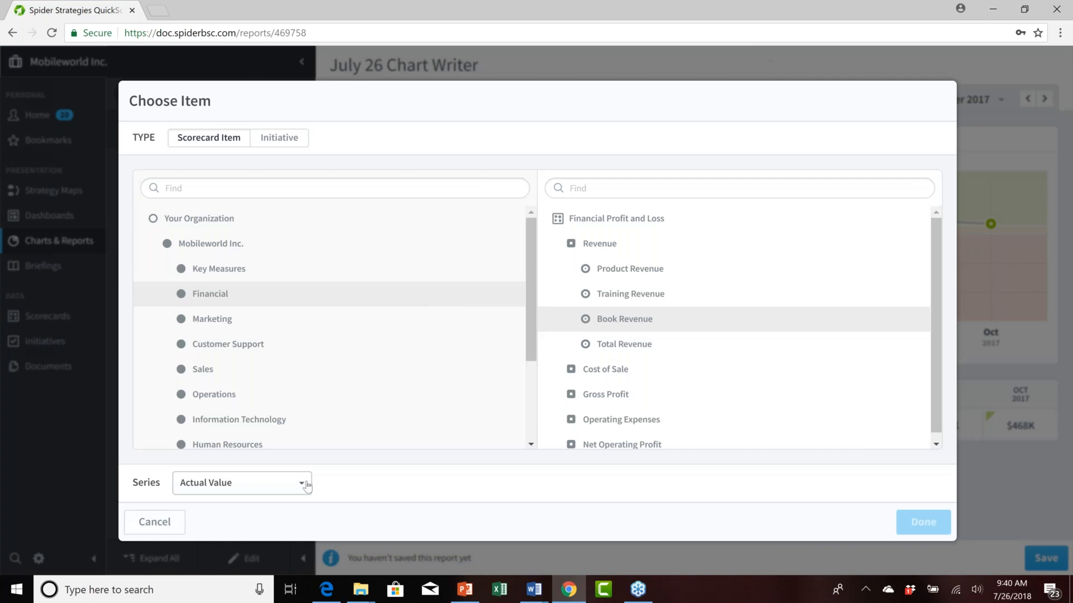
pyautogui.click(302, 483)
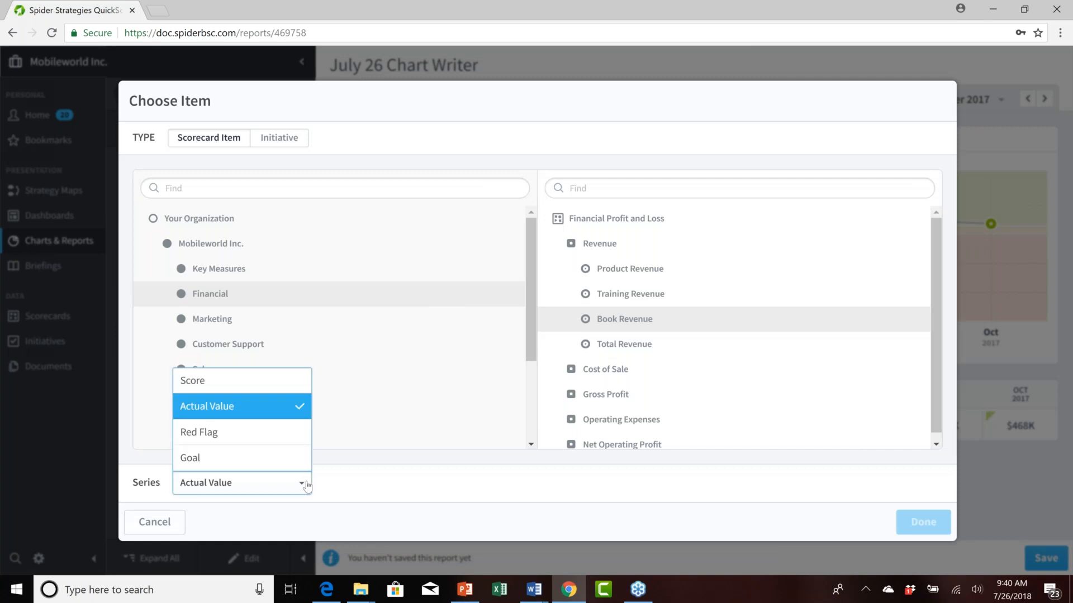
pyautogui.click(229, 388)
pyautogui.click(912, 527)
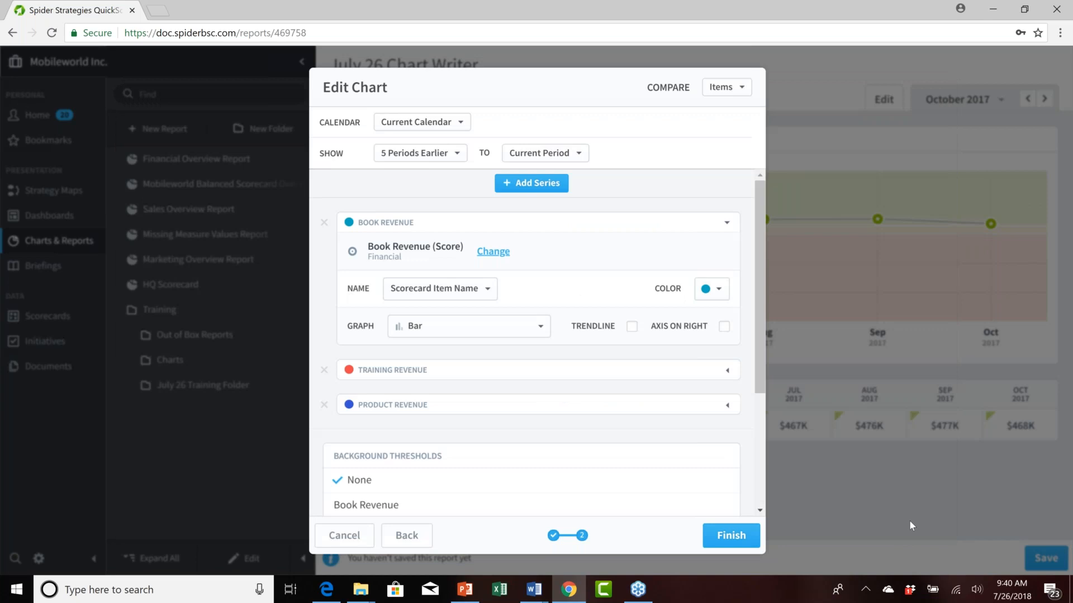
# Set the Book Revenue series to an Area graph in light orange and finish the chart
pyautogui.click(542, 329)
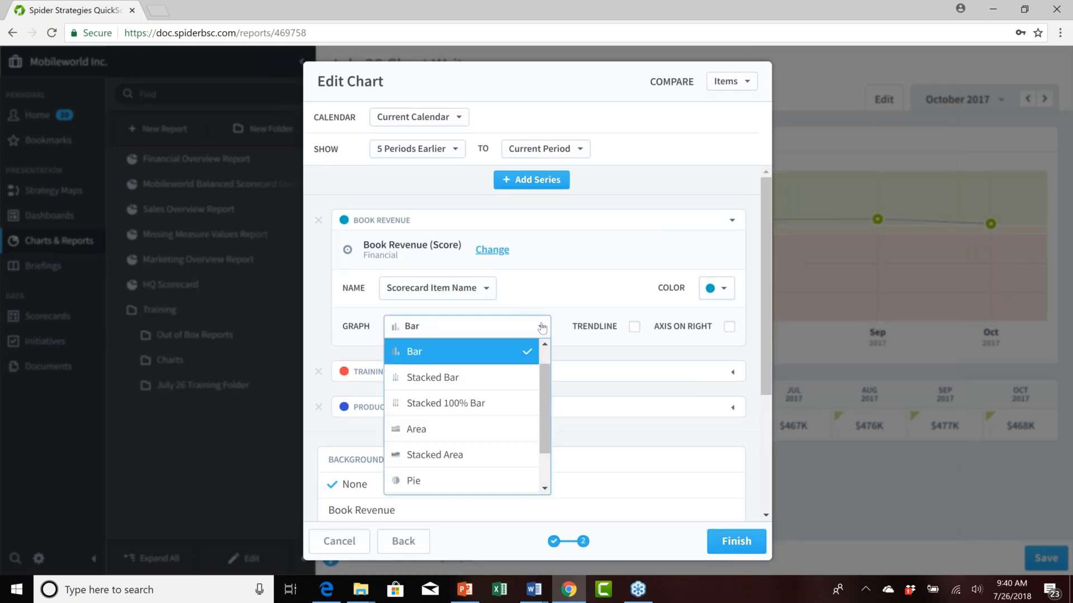
pyautogui.click(486, 441)
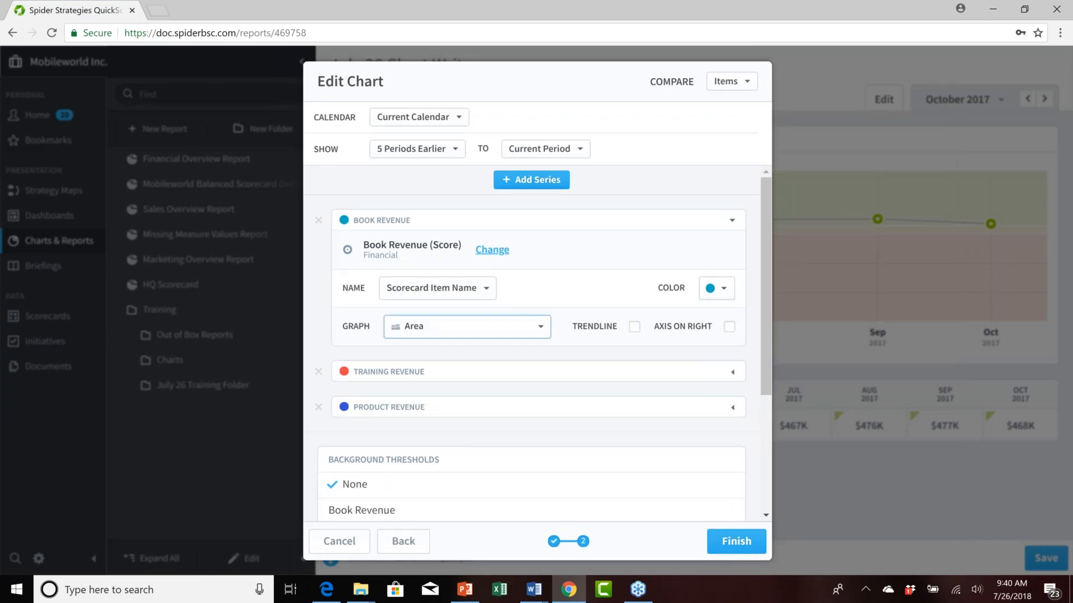
pyautogui.click(722, 291)
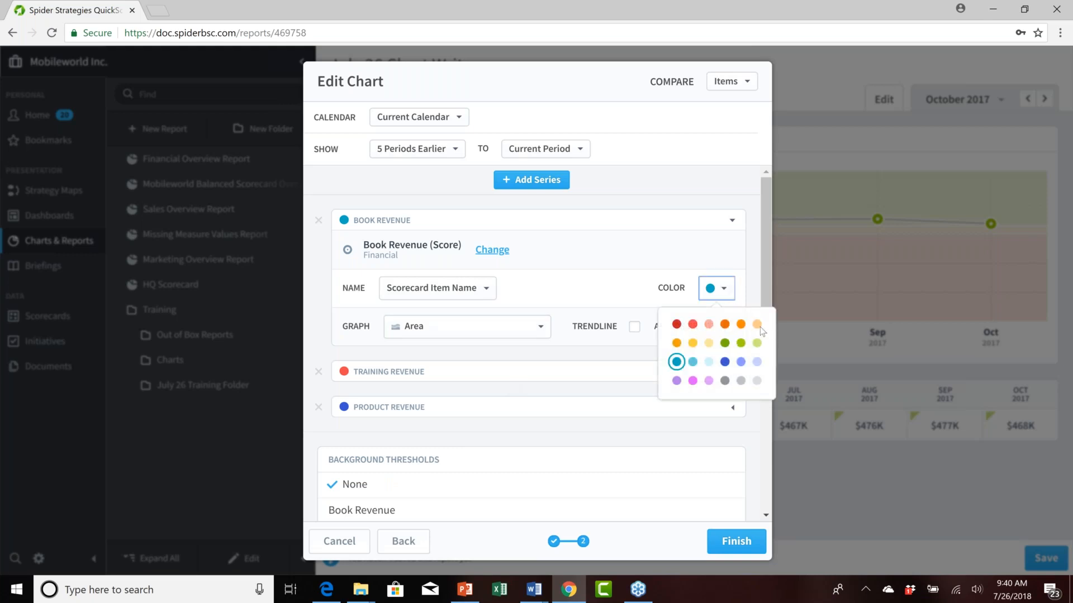
pyautogui.click(757, 325)
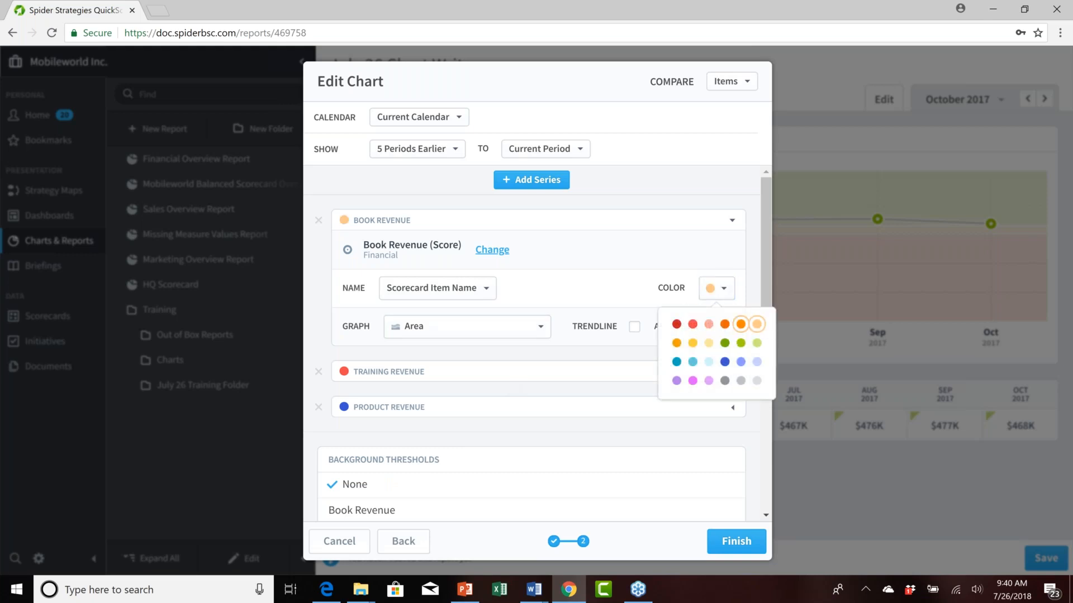
pyautogui.scroll(-1, 512, 405)
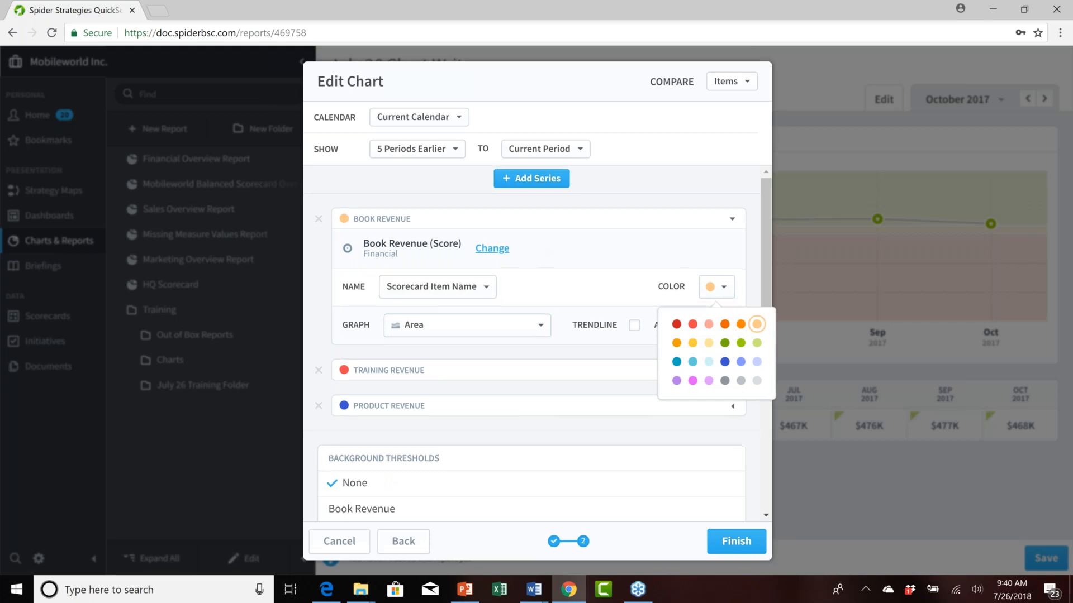
pyautogui.scroll(-5, 530, 391)
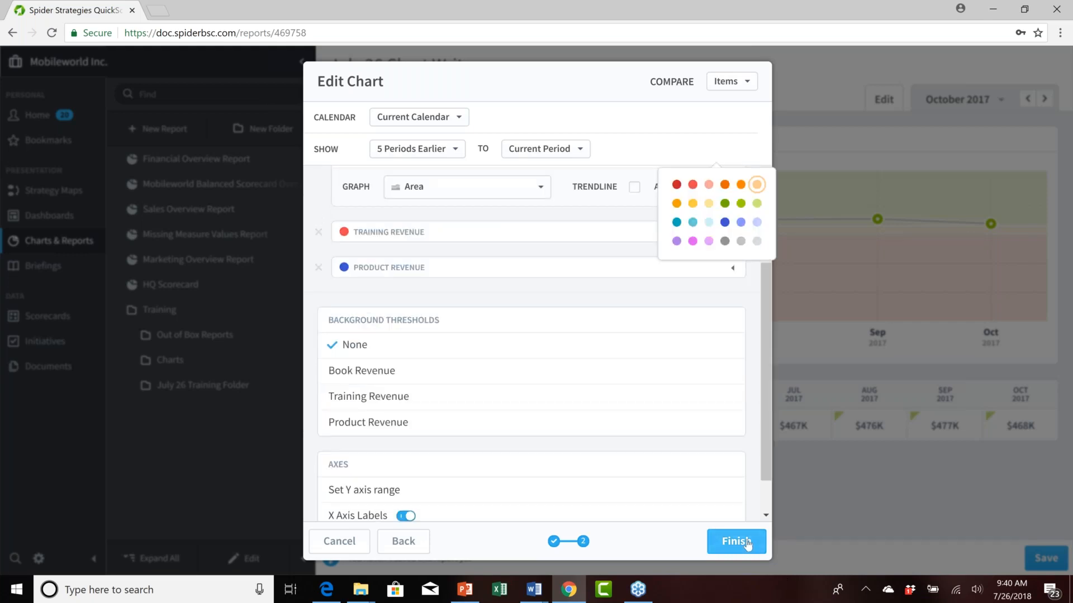
pyautogui.click(737, 541)
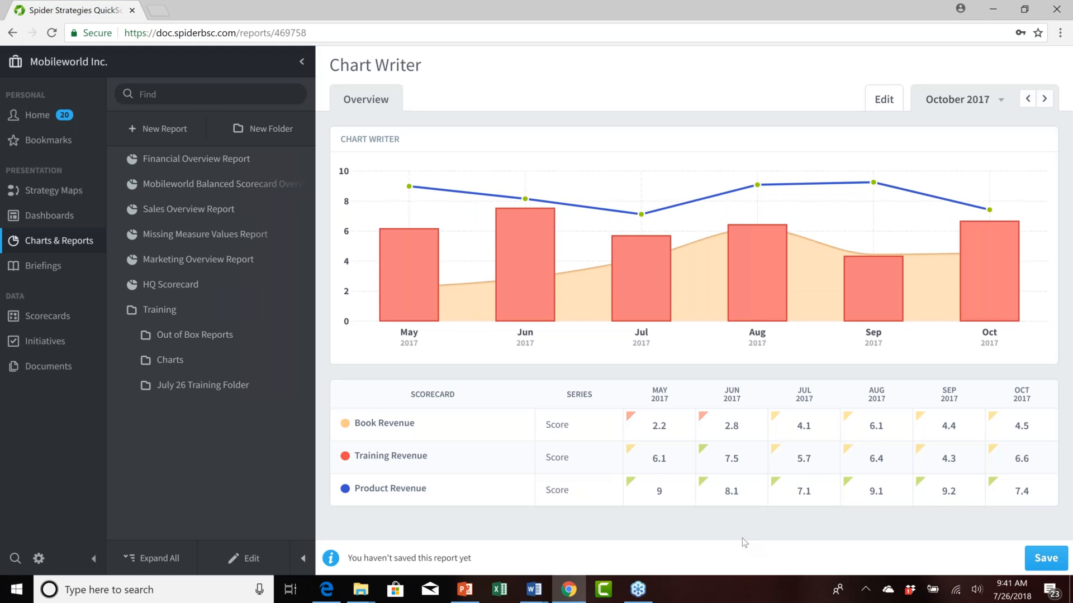
# Move the chart back to September 2017 and save the report as "July 26 2Chart Writer" while drilling into Product Revenue
pyautogui.moveTo(518, 260)
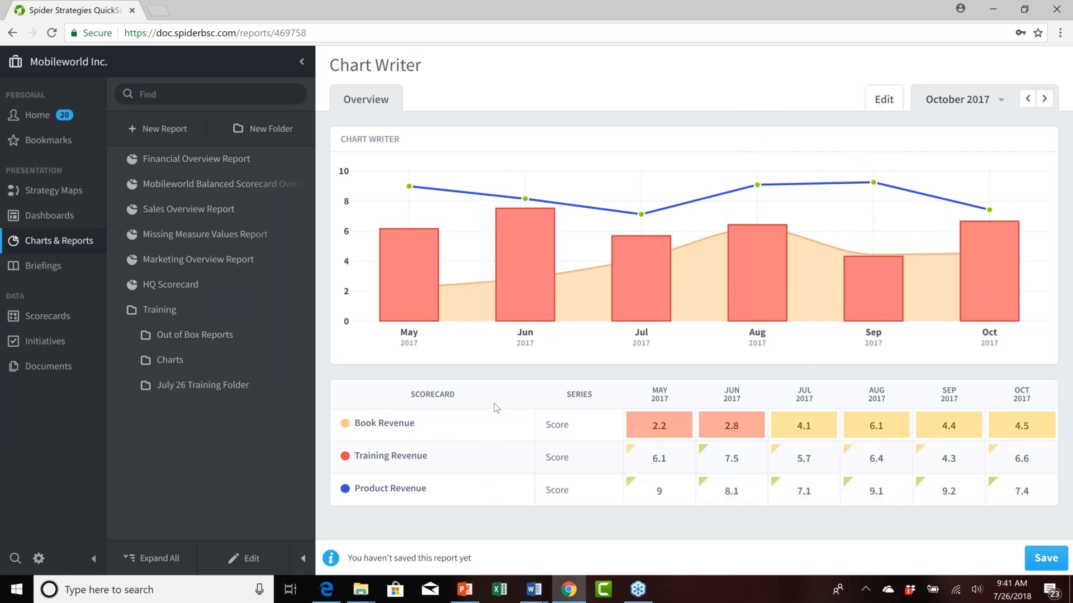
pyautogui.click(1028, 102)
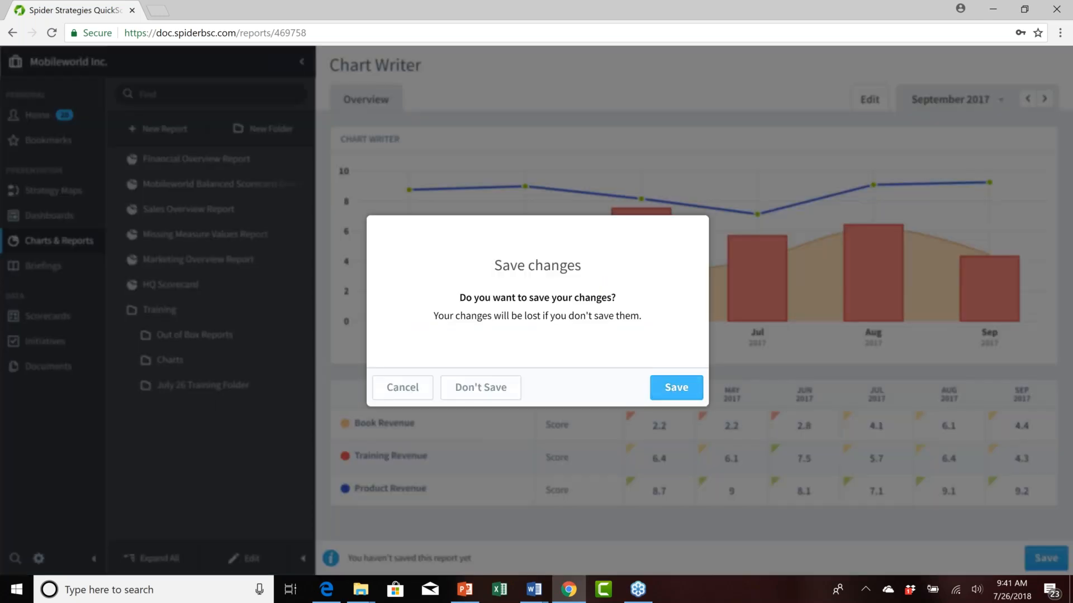
pyautogui.click(670, 389)
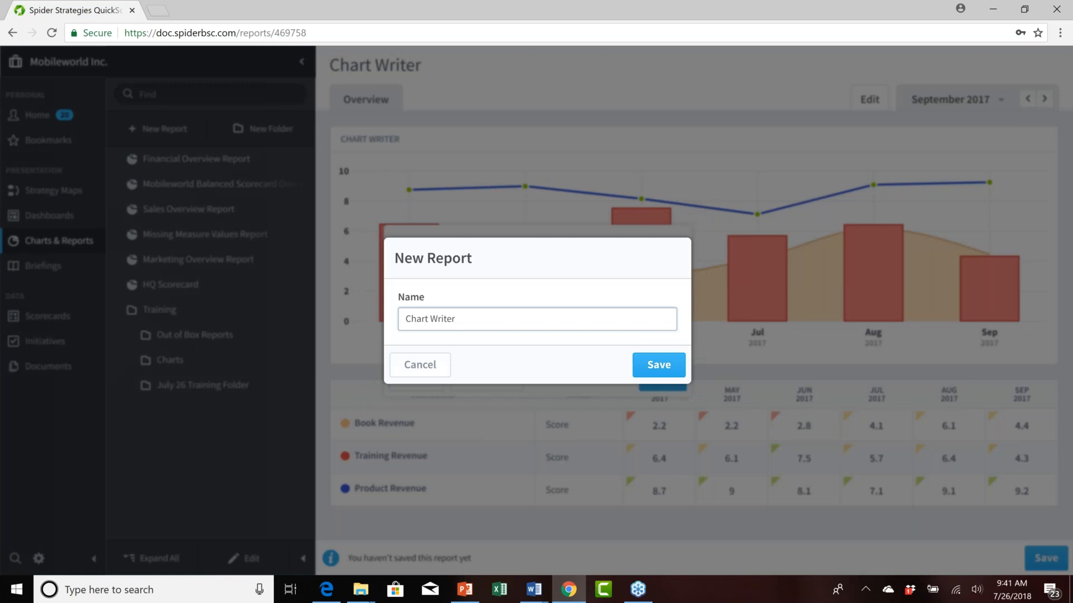
pyautogui.write('July 26 2')
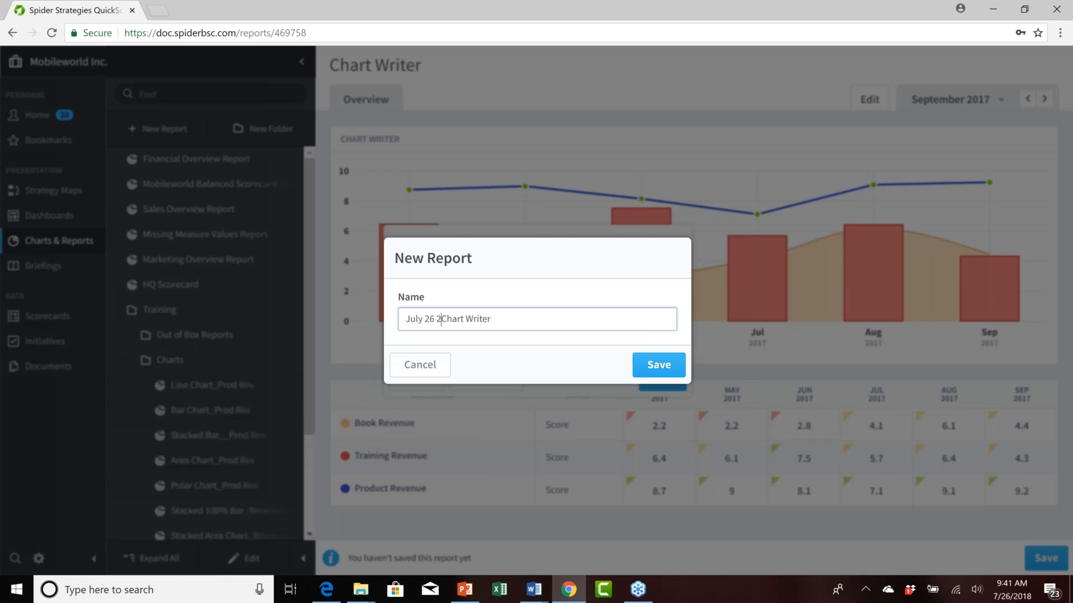
pyautogui.click(658, 365)
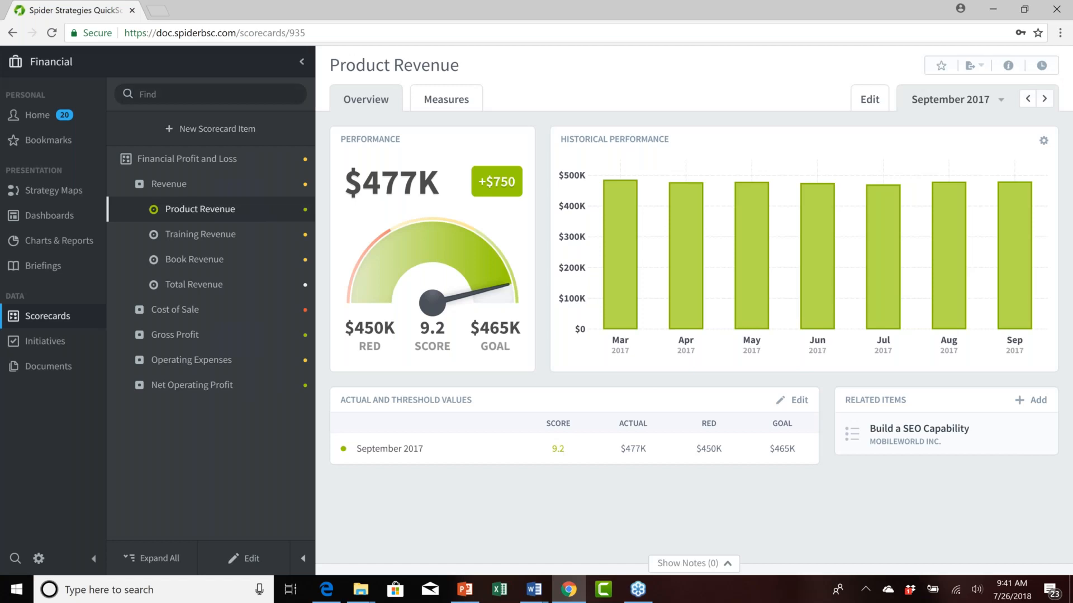
# Return to the saved July 26 2Chart Writer report and look at its editing options, then leave edit mode
pyautogui.click(12, 33)
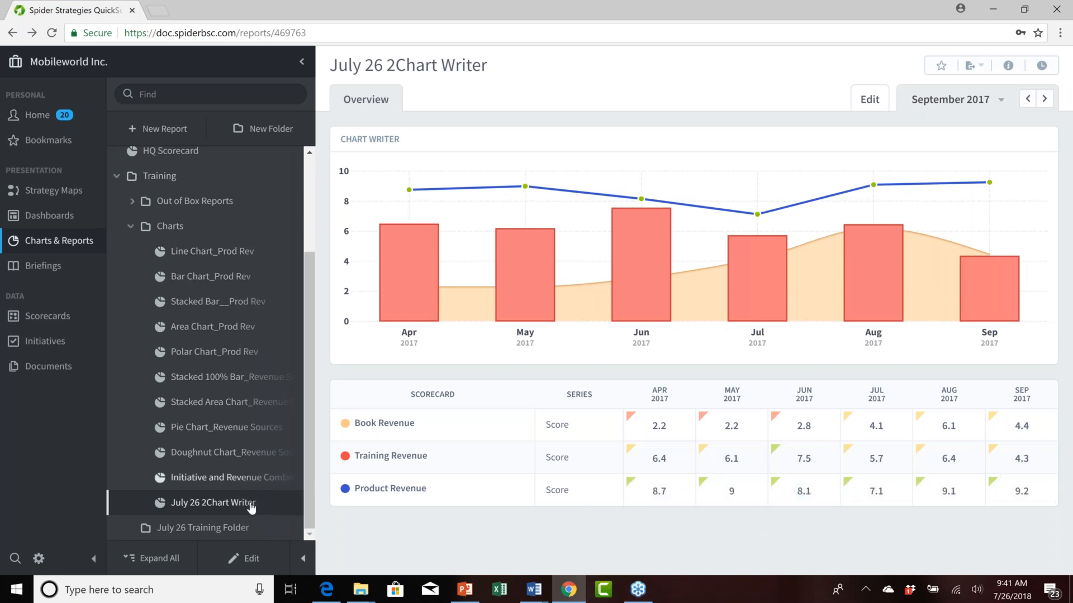
pyautogui.click(250, 558)
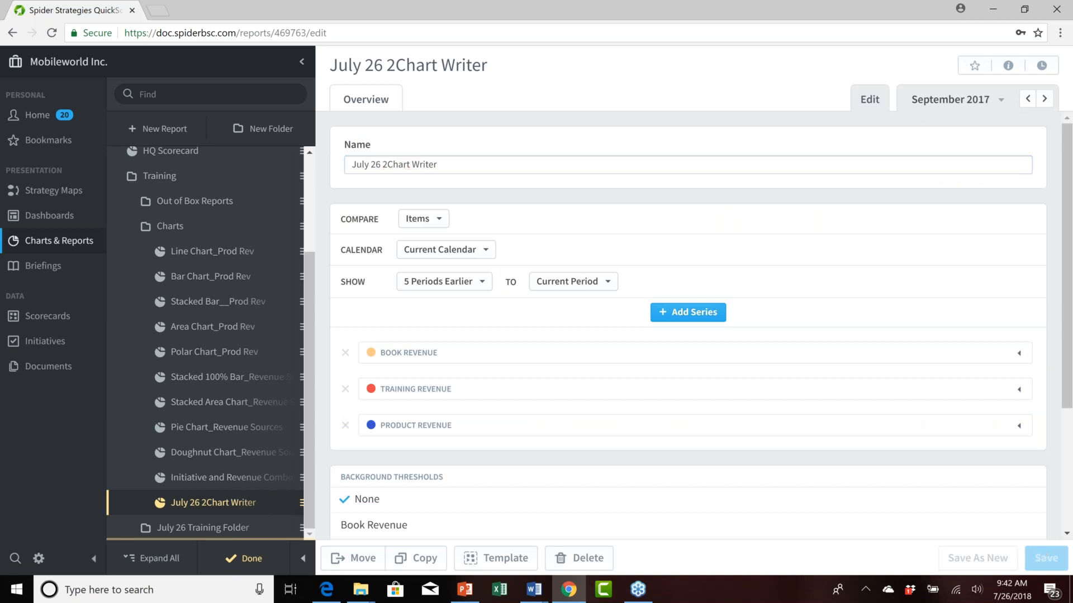
pyautogui.click(249, 559)
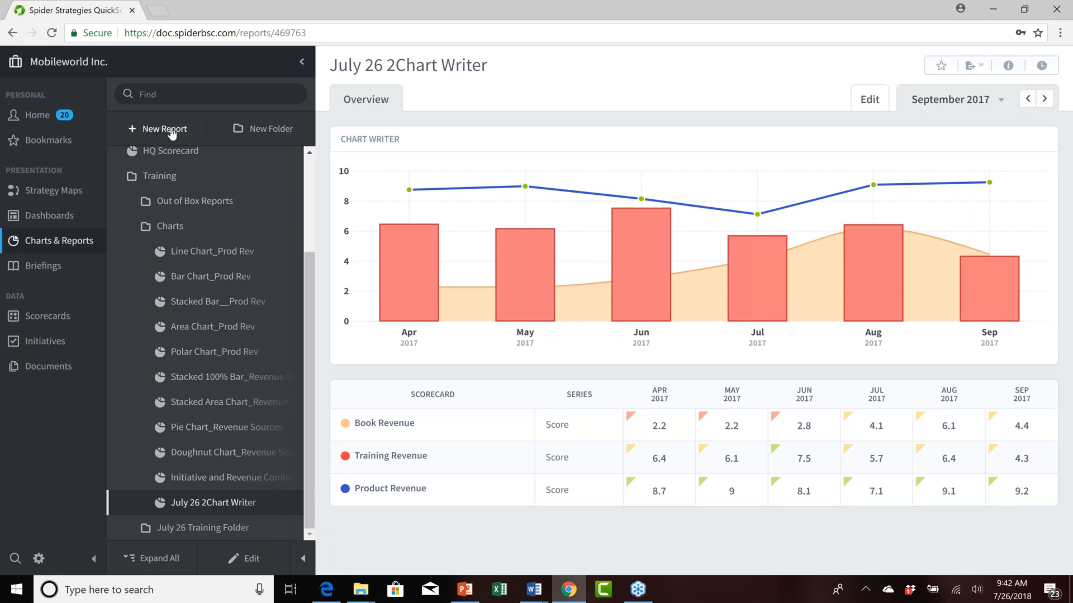
# Start a new Chart Writer report that shows 5 Periods Earlier to Current Period
pyautogui.click(172, 134)
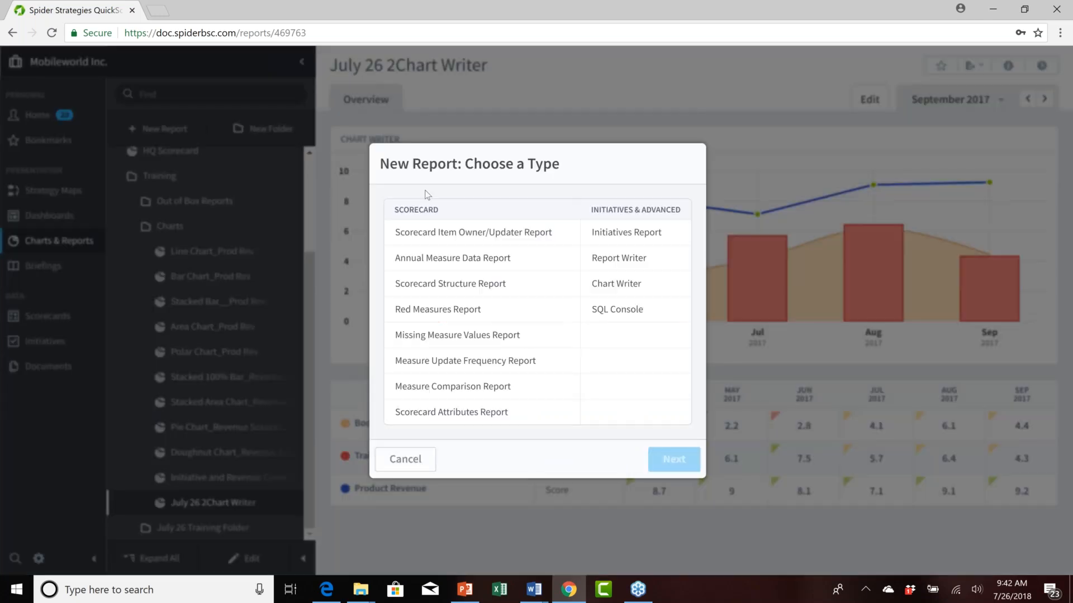
pyautogui.click(641, 286)
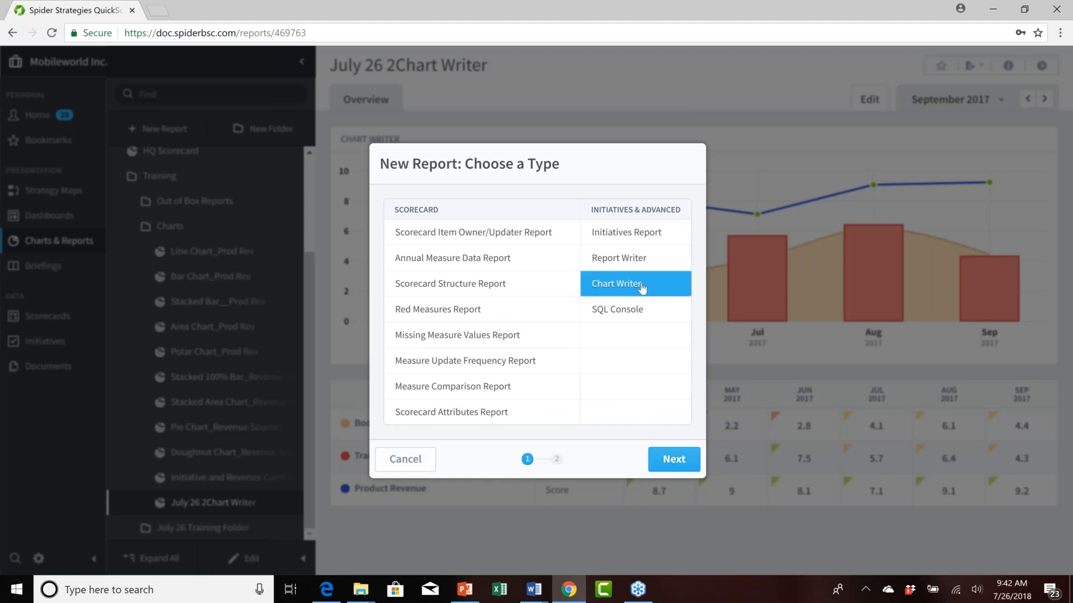
pyautogui.click(678, 459)
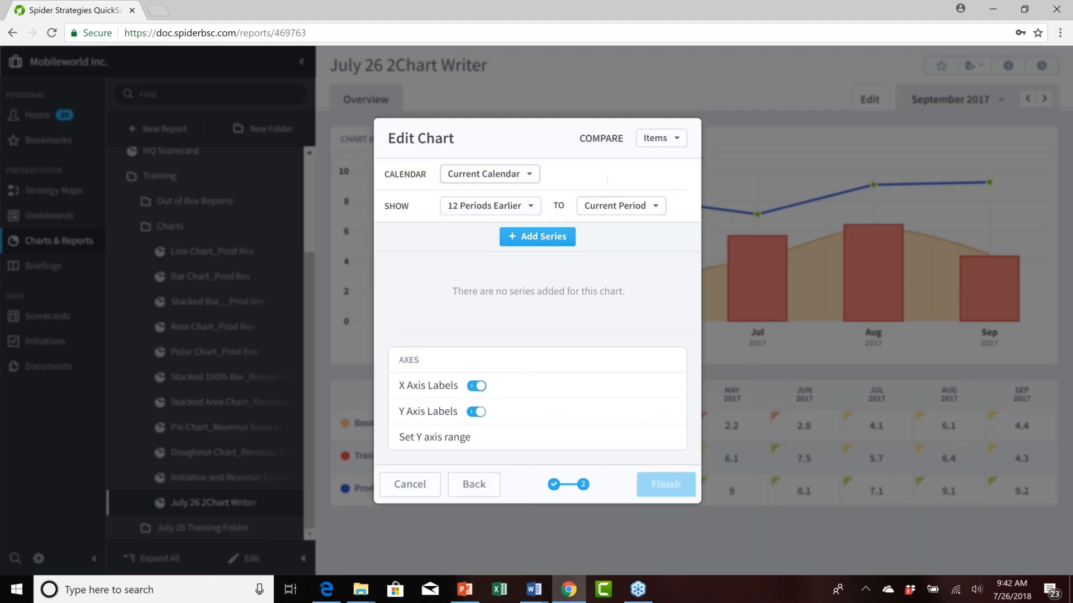
pyautogui.click(539, 201)
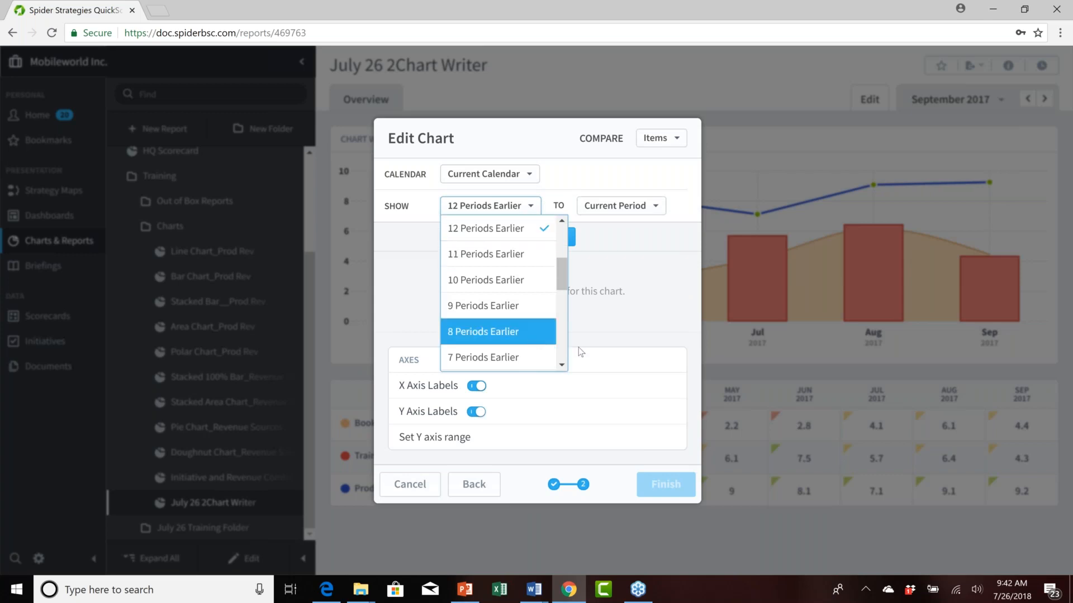
pyautogui.scroll(-3, 555, 348)
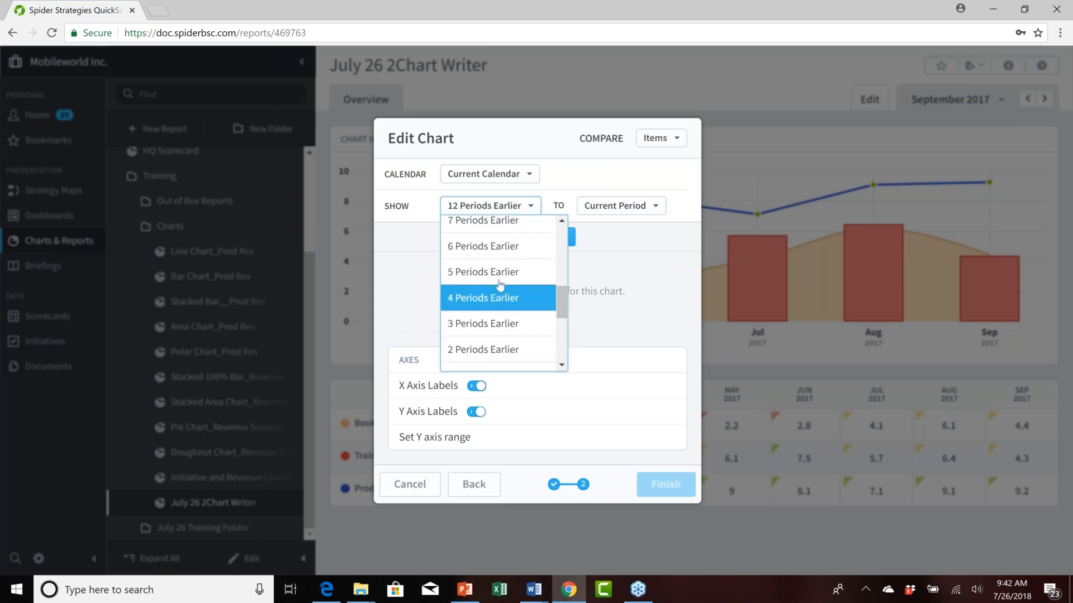
pyautogui.click(486, 275)
# Add Product Revenue from the Financial scorecard as a series, using its Actual Value
pyautogui.click(537, 236)
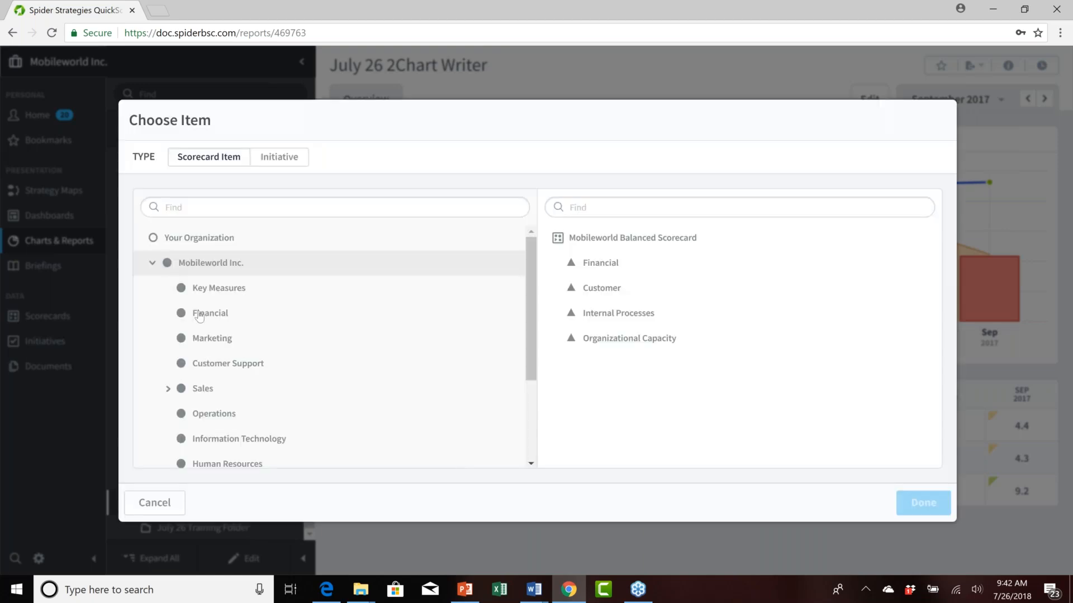
pyautogui.click(199, 314)
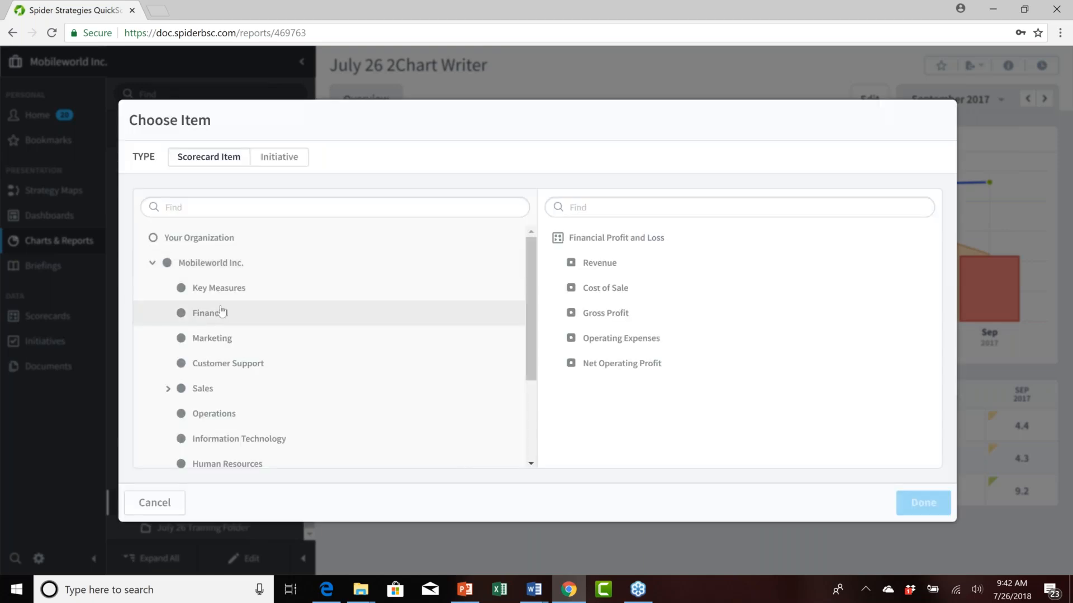
pyautogui.click(557, 264)
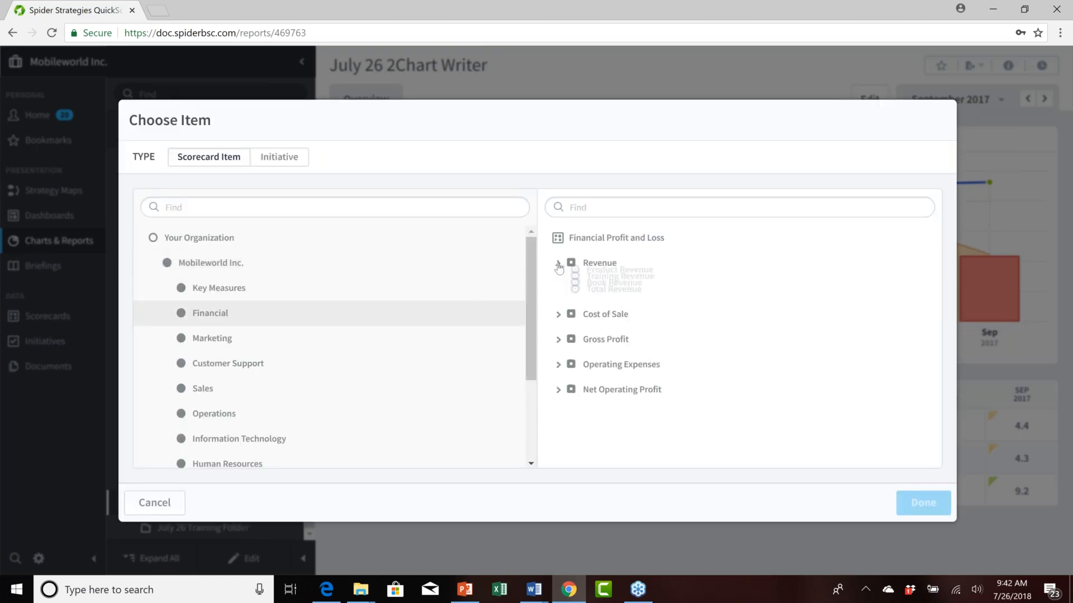
pyautogui.click(632, 288)
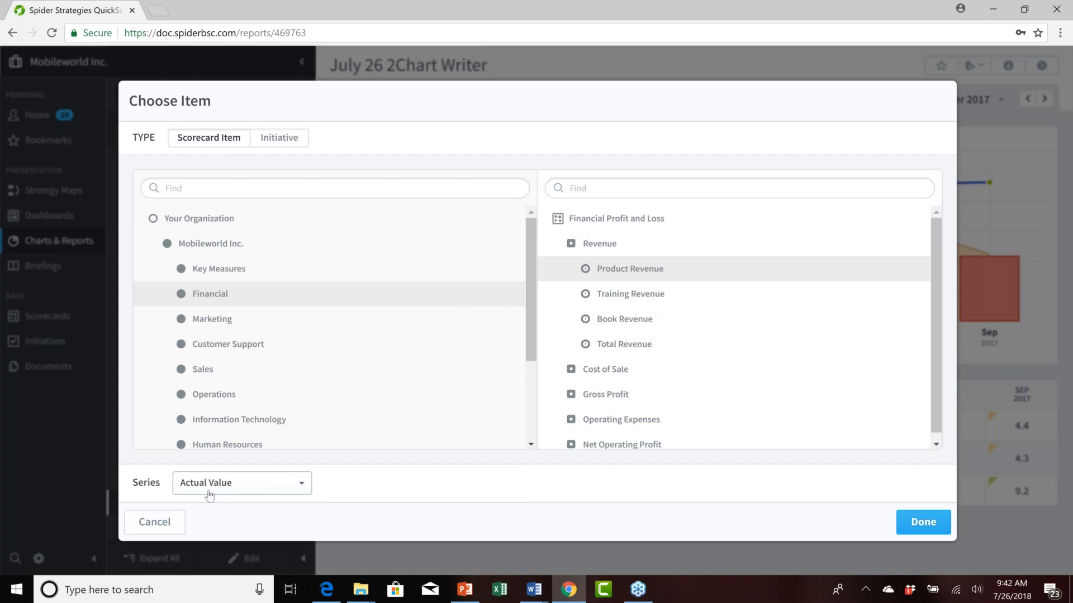
pyautogui.click(932, 523)
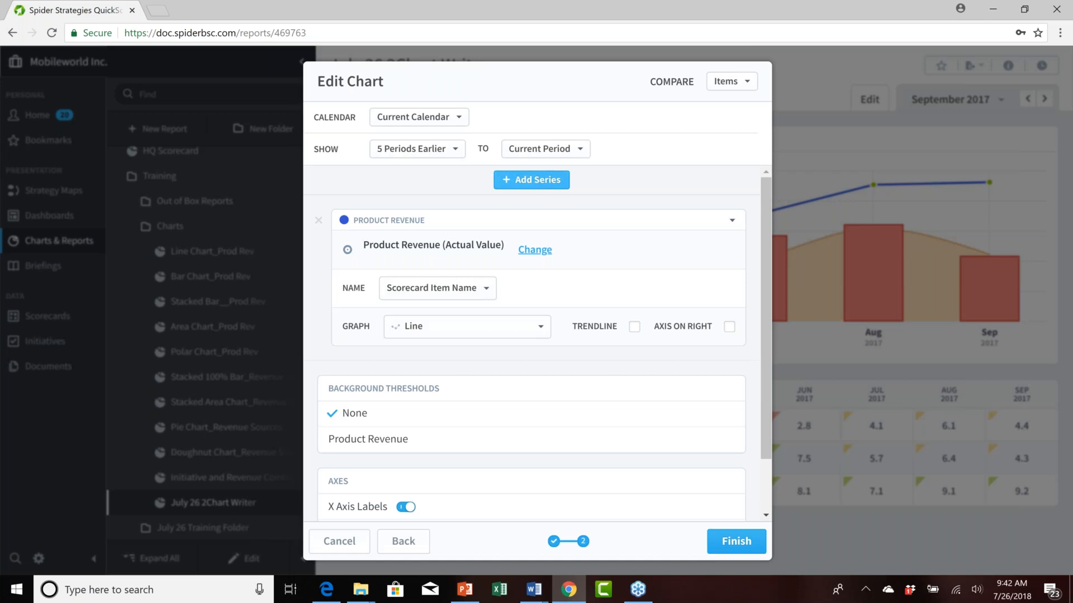
# Add the Migrate Servers to Cloud initiative from Mobileworld Inc. as a second series, using % Complete
pyautogui.click(531, 180)
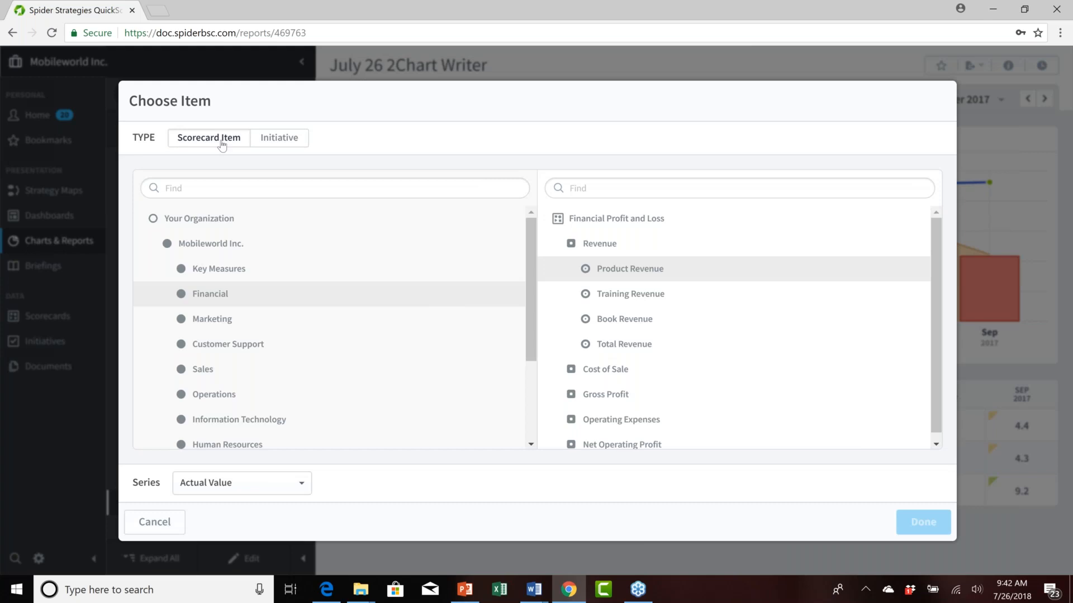
pyautogui.click(280, 137)
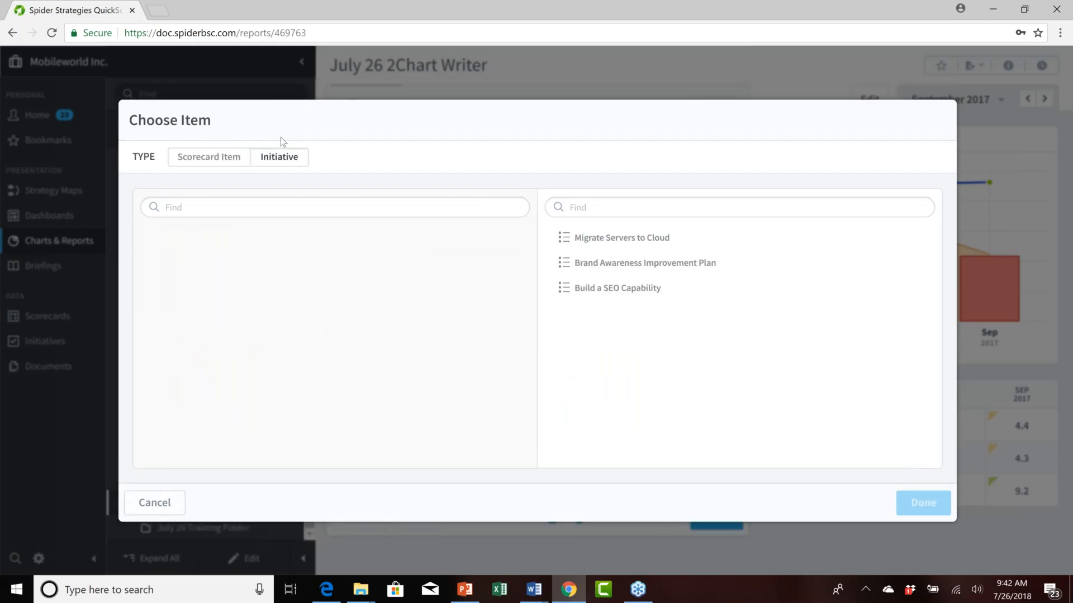
pyautogui.click(608, 241)
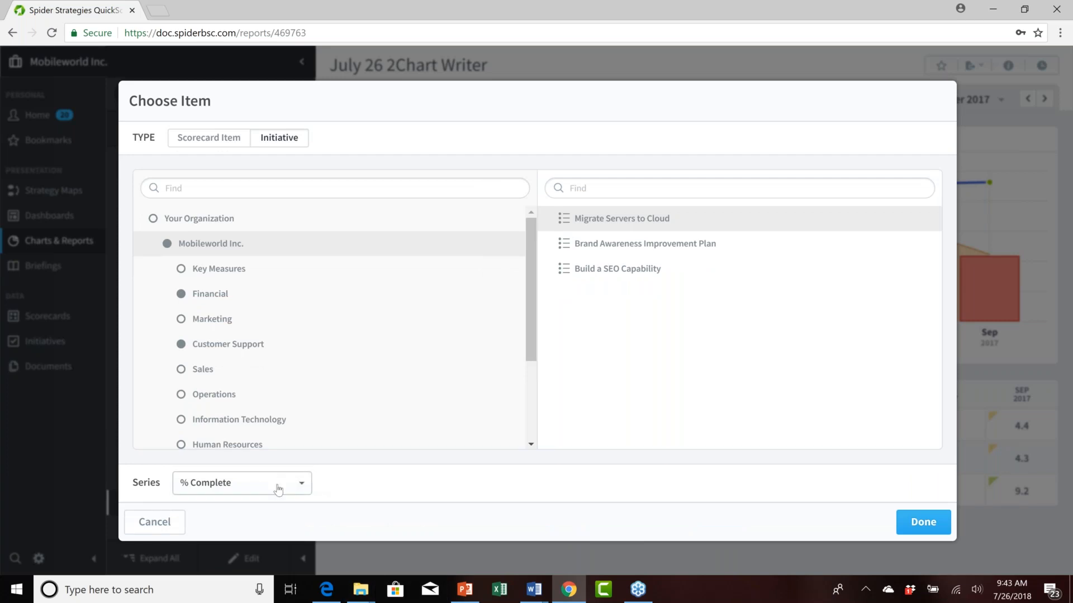
pyautogui.click(305, 484)
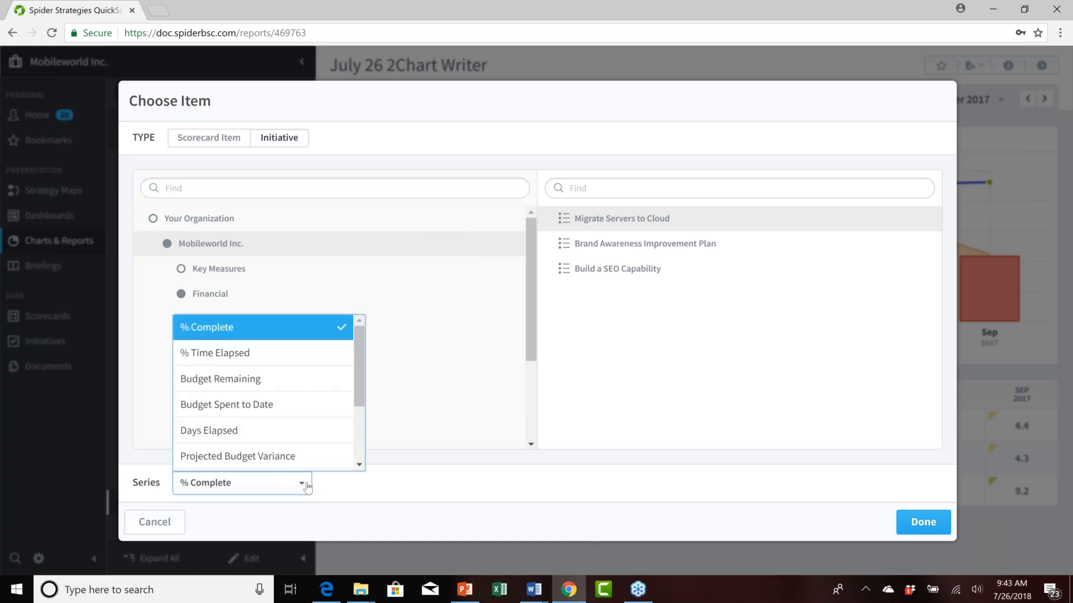
pyautogui.click(302, 485)
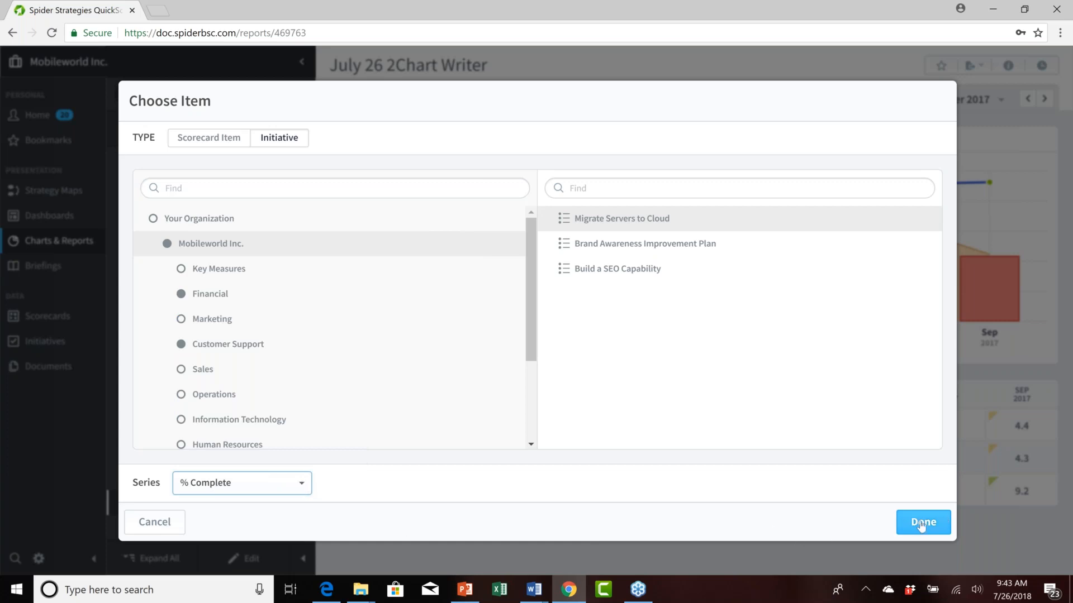
pyautogui.click(301, 483)
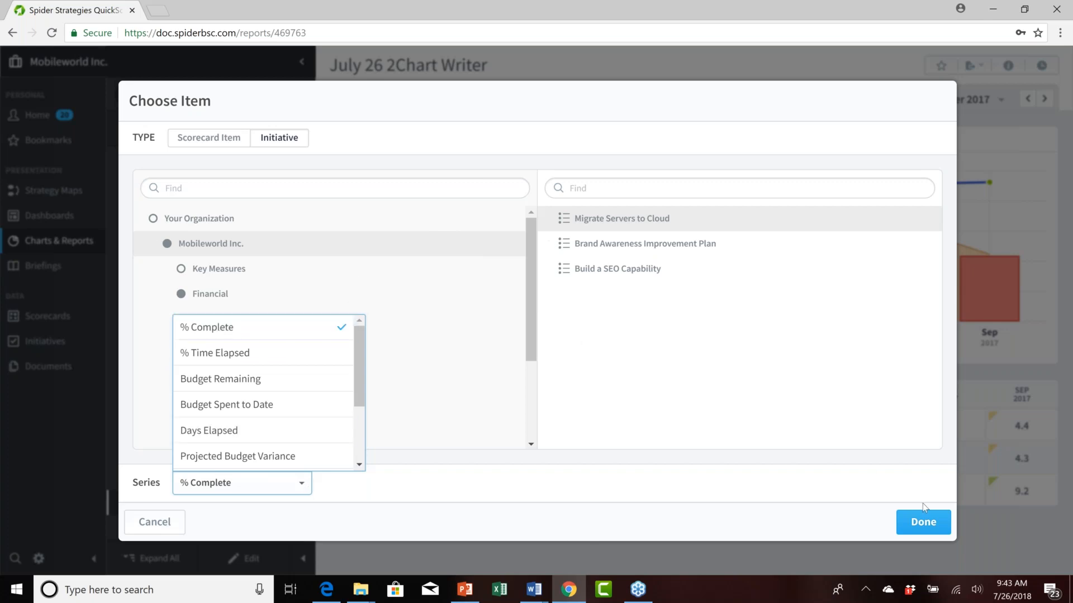
pyautogui.click(250, 334)
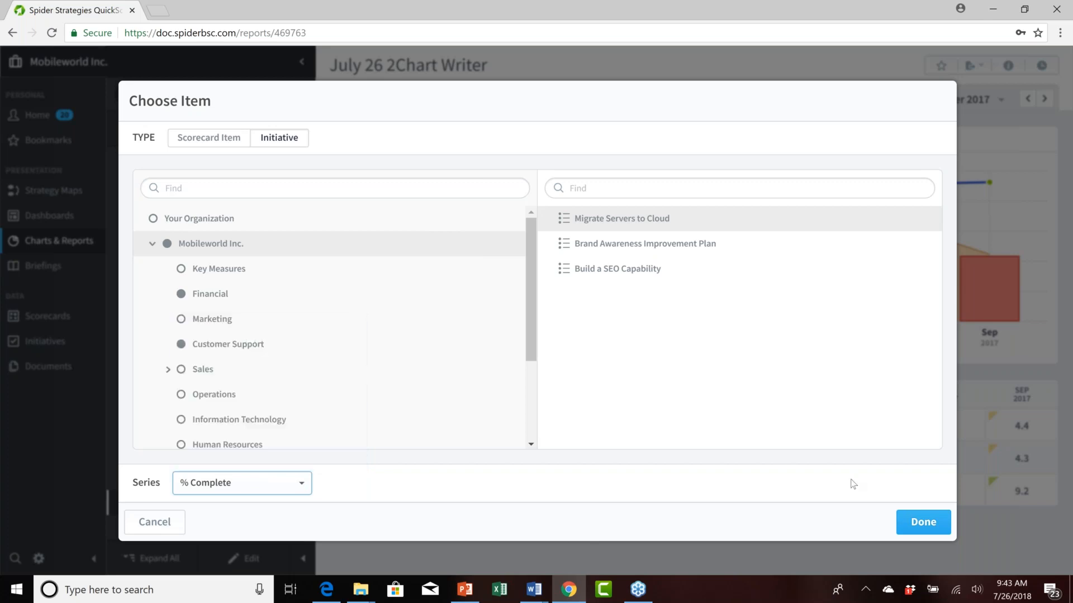
pyautogui.click(941, 525)
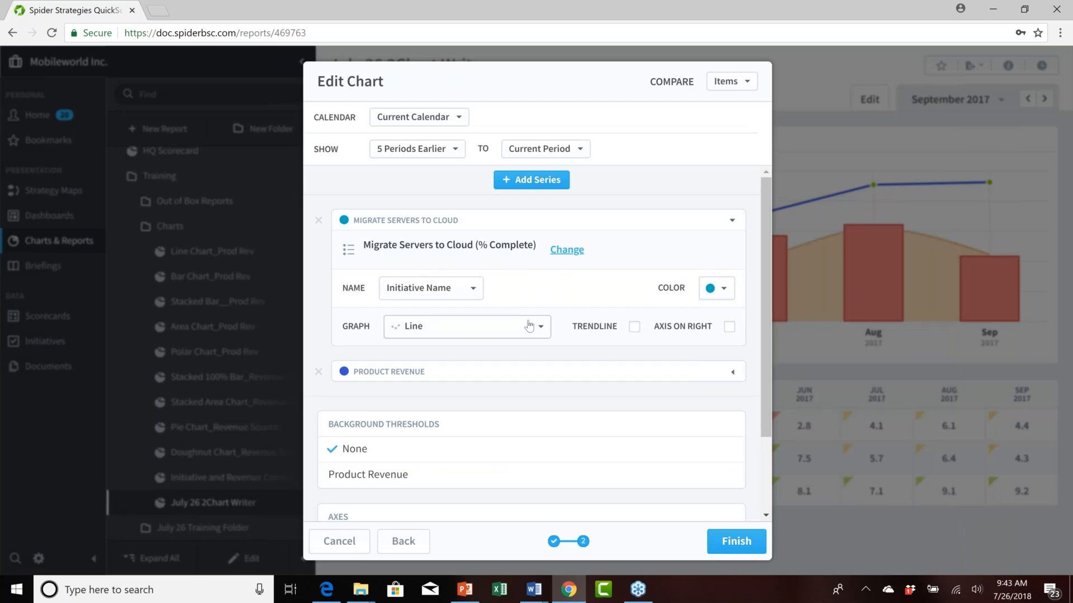
# Colour the Migrate Servers to Cloud series light red and expand the Product Revenue series settings
pyautogui.click(707, 295)
pyautogui.click(692, 324)
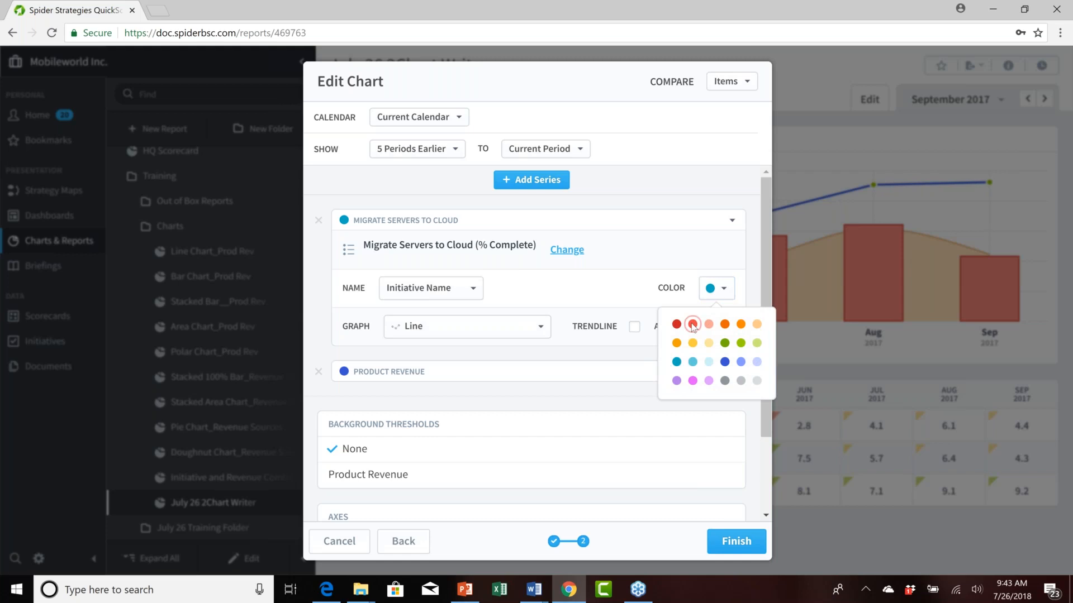
pyautogui.click(477, 372)
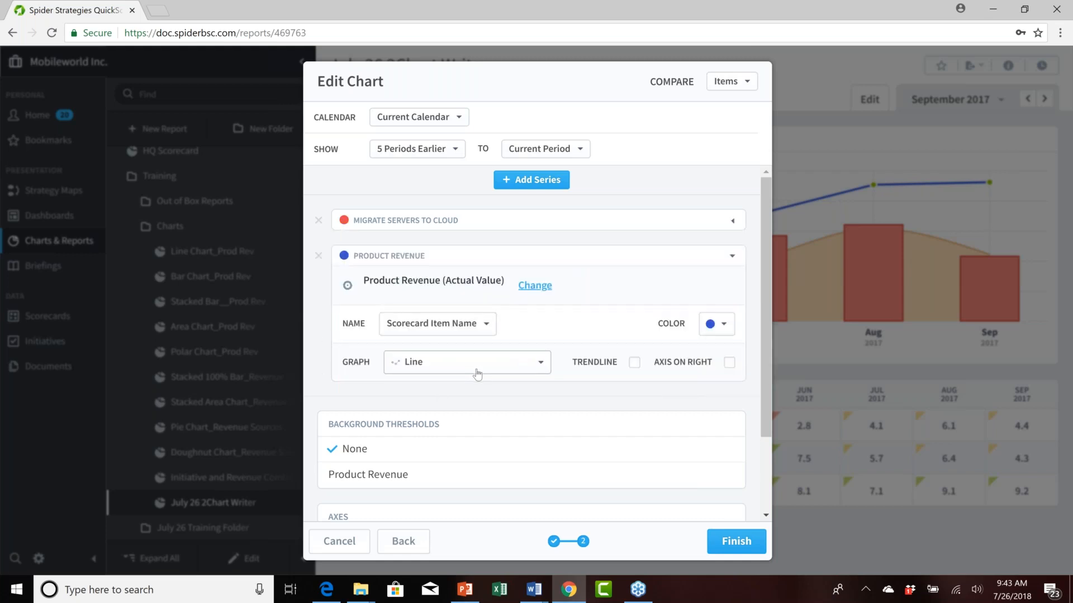
# Set the Product Revenue series to a Bar graph and finish the chart setup
pyautogui.click(540, 364)
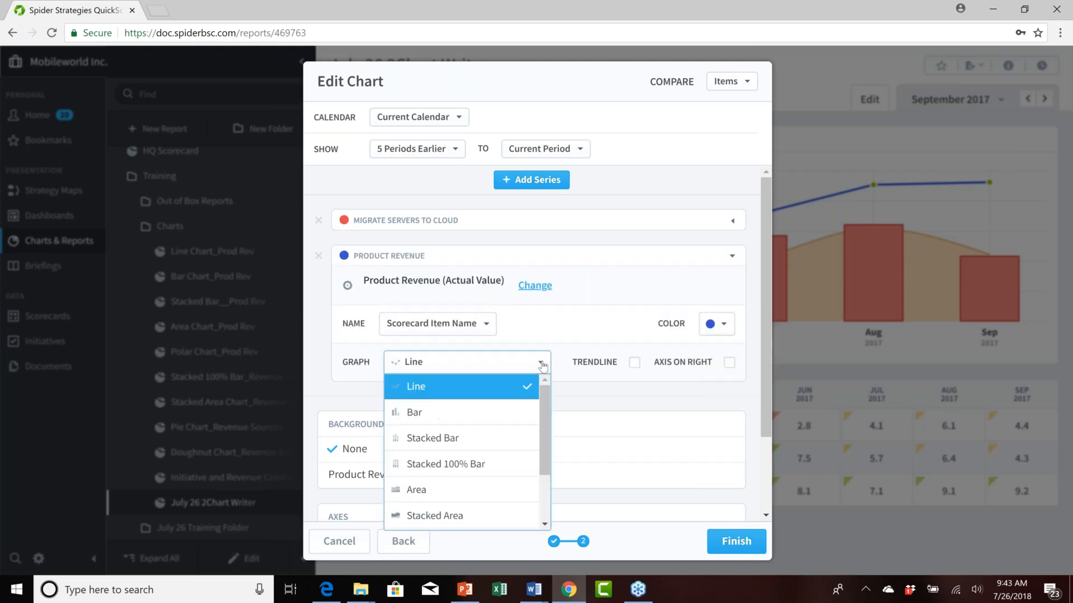
pyautogui.click(457, 415)
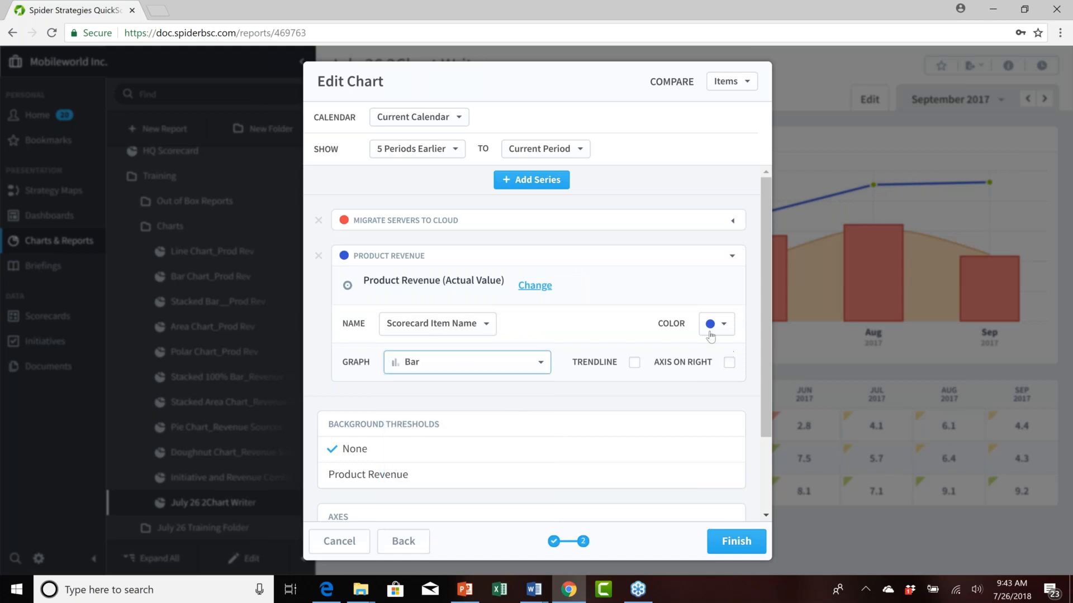
pyautogui.click(736, 541)
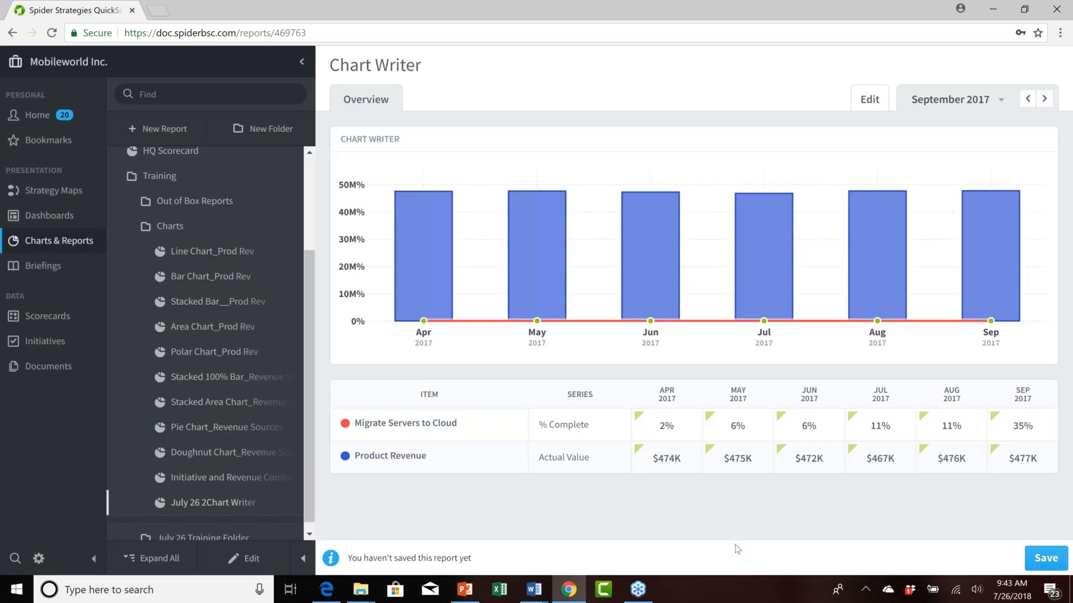
# Advance the combined chart's reporting period month by month to September 2018 to examine both series
pyautogui.click(1043, 99)
pyautogui.click(1044, 99)
pyautogui.click(1043, 99)
pyautogui.click(1043, 99)
pyautogui.click(1044, 101)
pyautogui.click(1044, 100)
pyautogui.click(1043, 101)
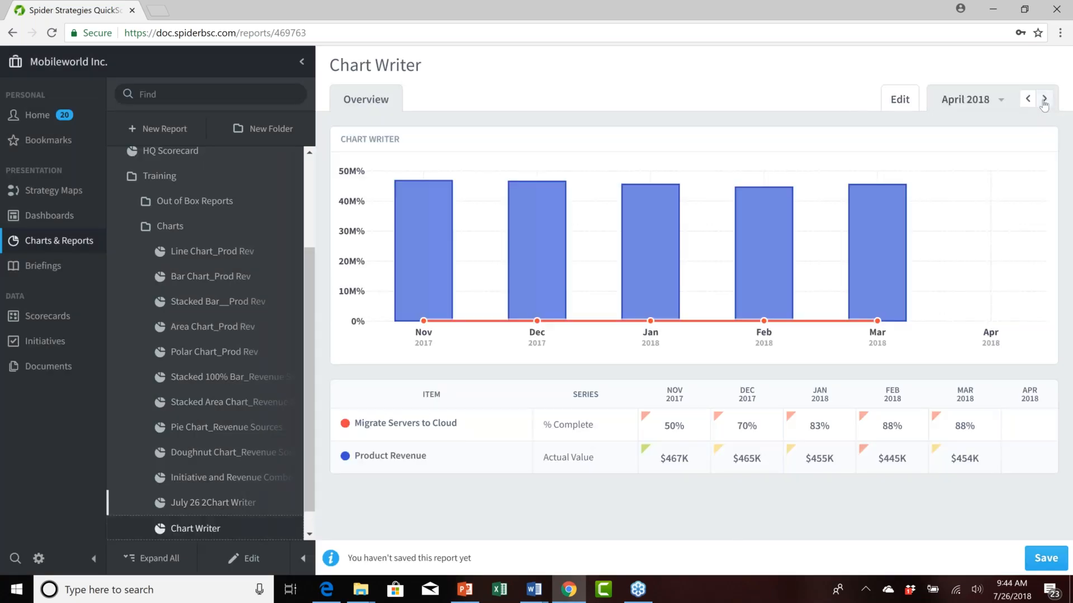
pyautogui.click(1044, 99)
pyautogui.click(1043, 99)
pyautogui.click(1044, 99)
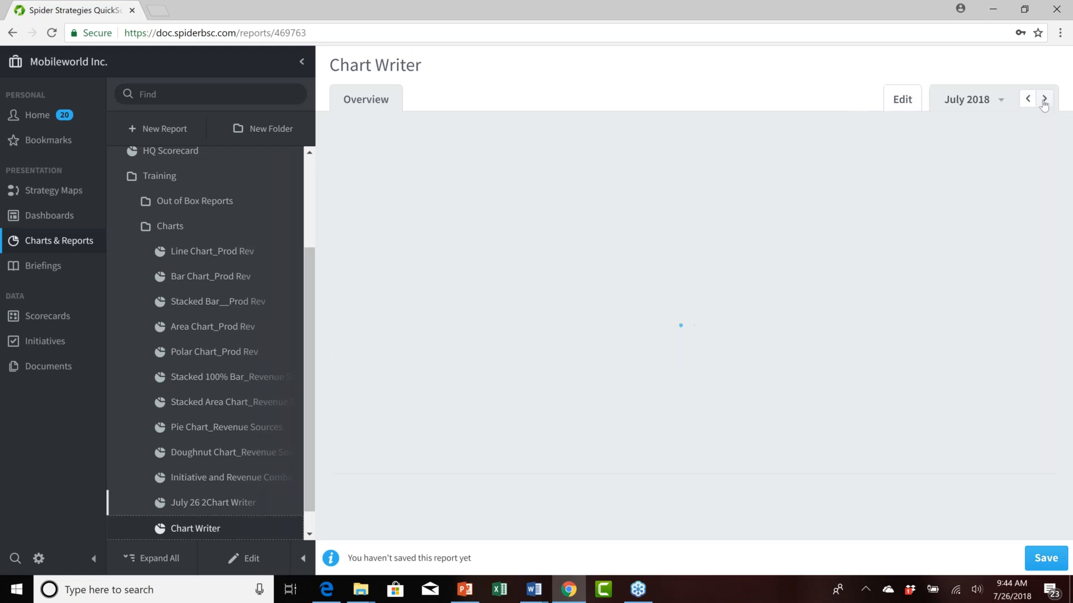
pyautogui.click(1044, 99)
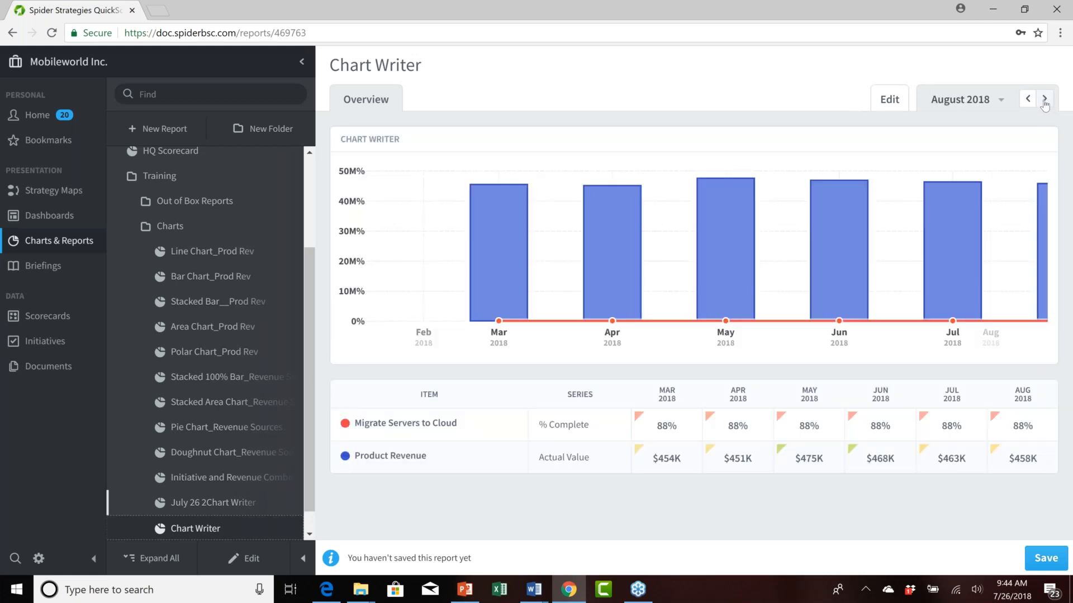
pyautogui.click(1043, 101)
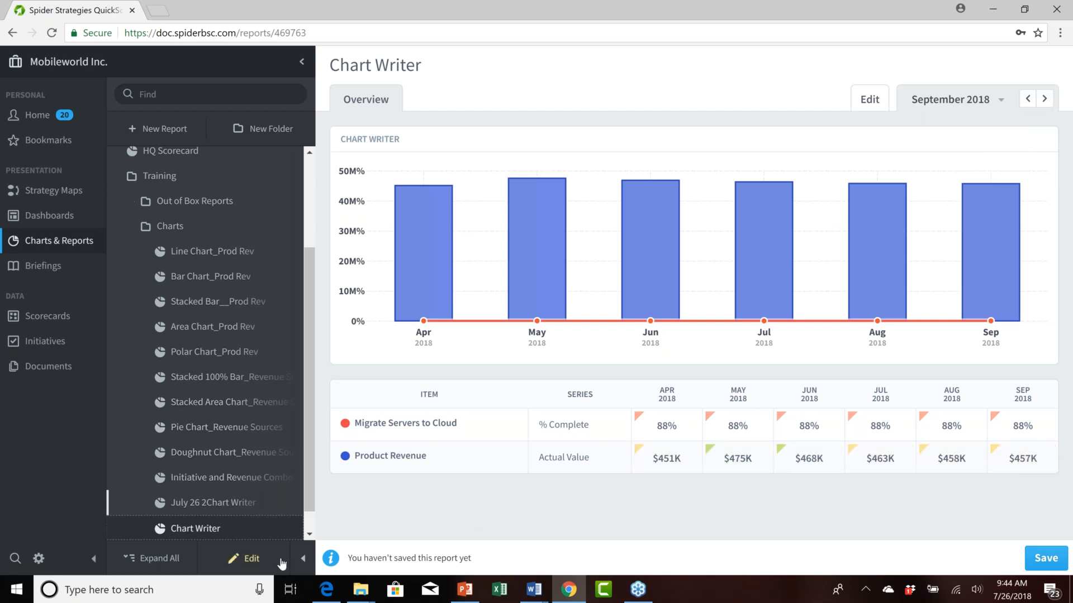
# Edit the chart so that the Migrate Servers to Cloud series uses the axis on the right
pyautogui.moveTo(444, 318)
pyautogui.click(252, 560)
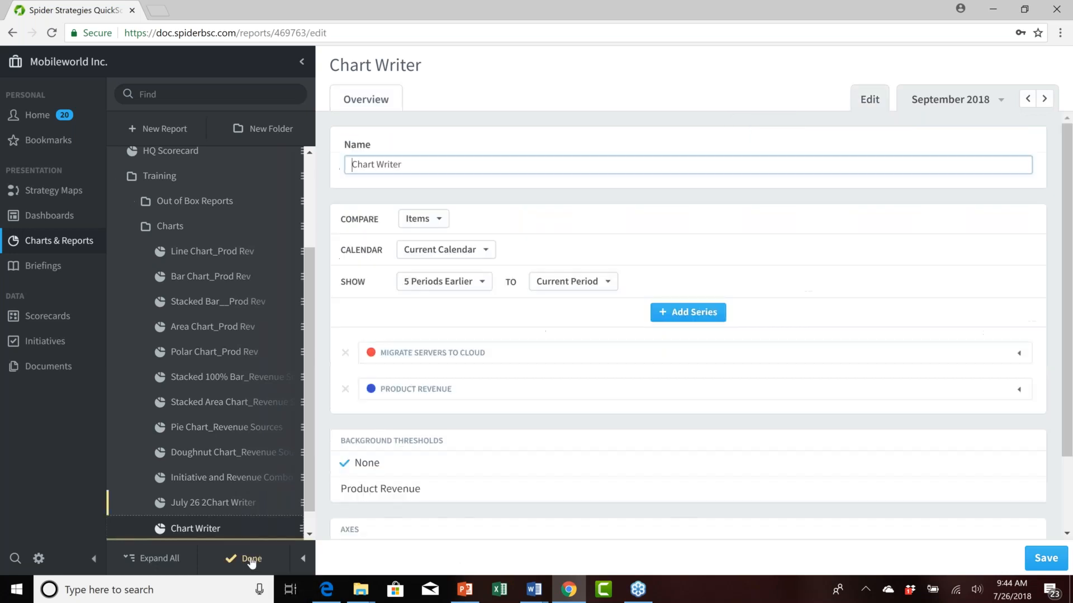
pyautogui.click(553, 358)
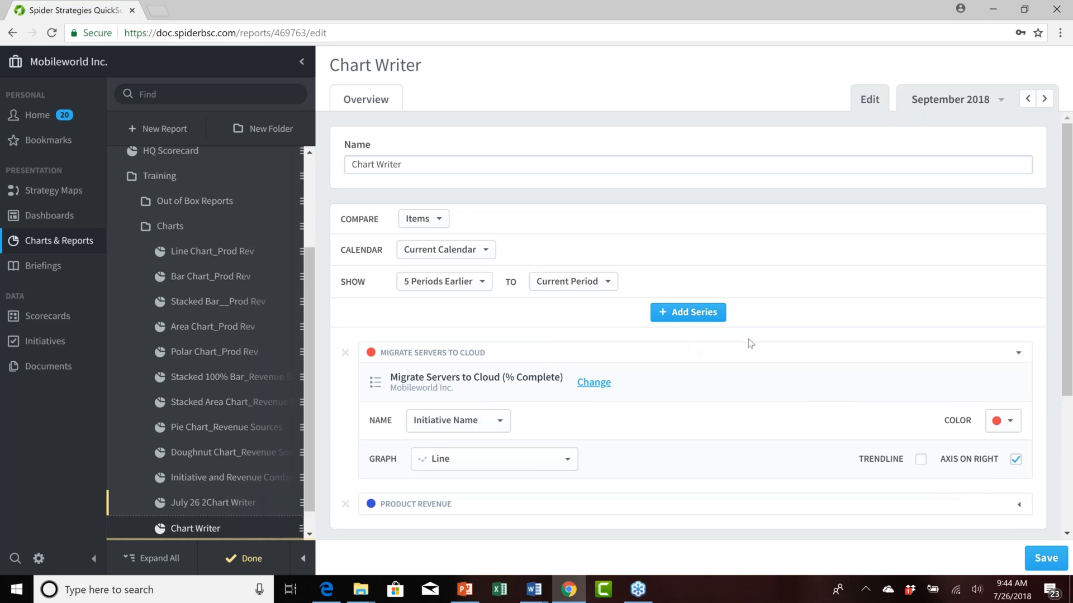
pyautogui.click(244, 560)
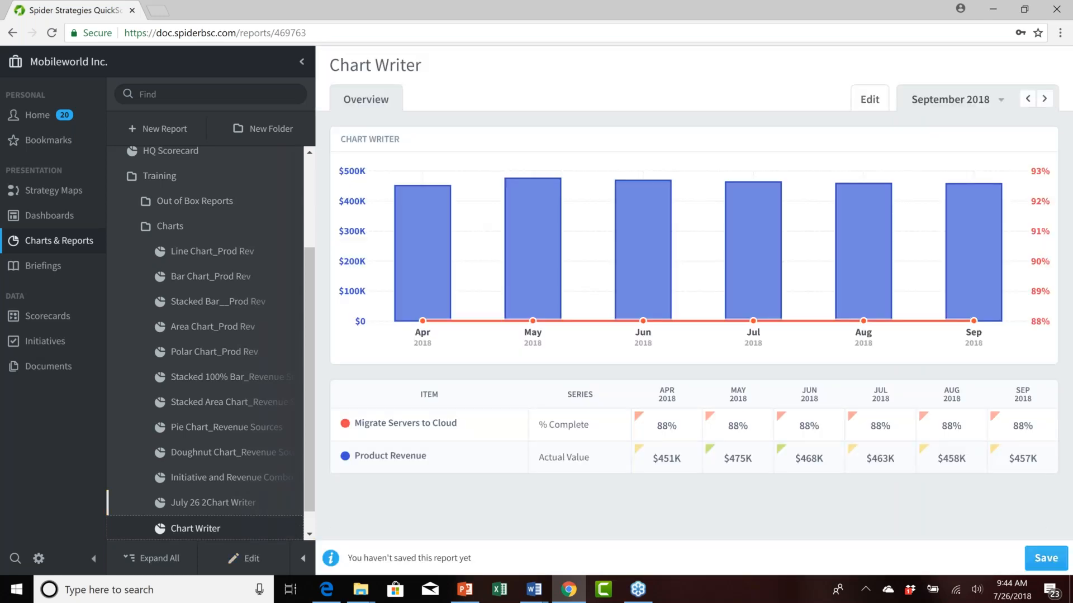
# Move the chart's period back to March 2018 and forward to May 2018 to compare the completion line with the revenue bars
pyautogui.click(1027, 100)
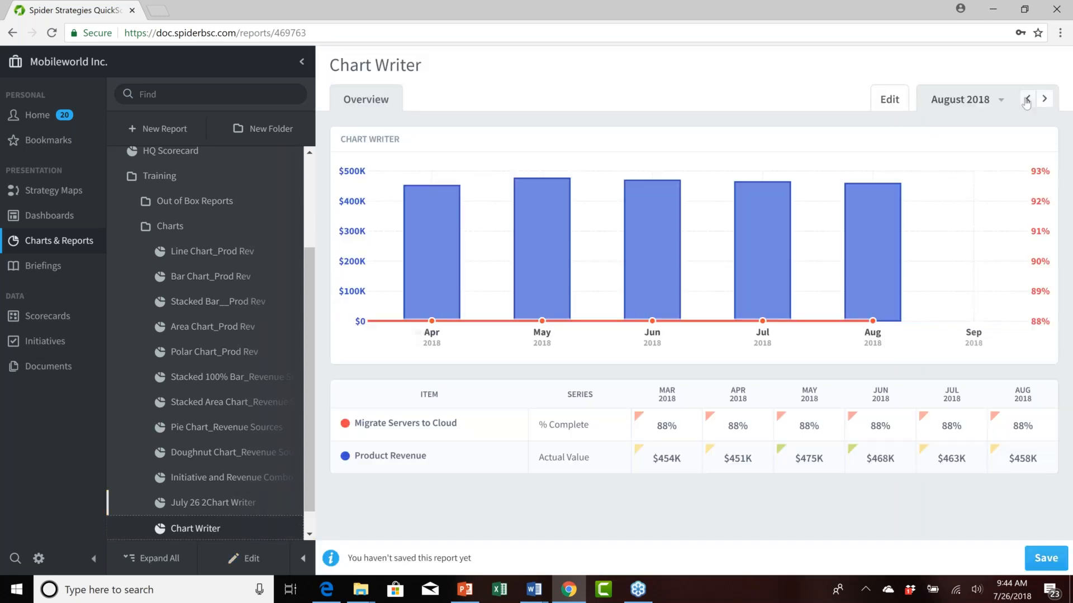
pyautogui.click(1027, 99)
pyautogui.click(1027, 100)
pyautogui.click(1026, 100)
pyautogui.click(1027, 100)
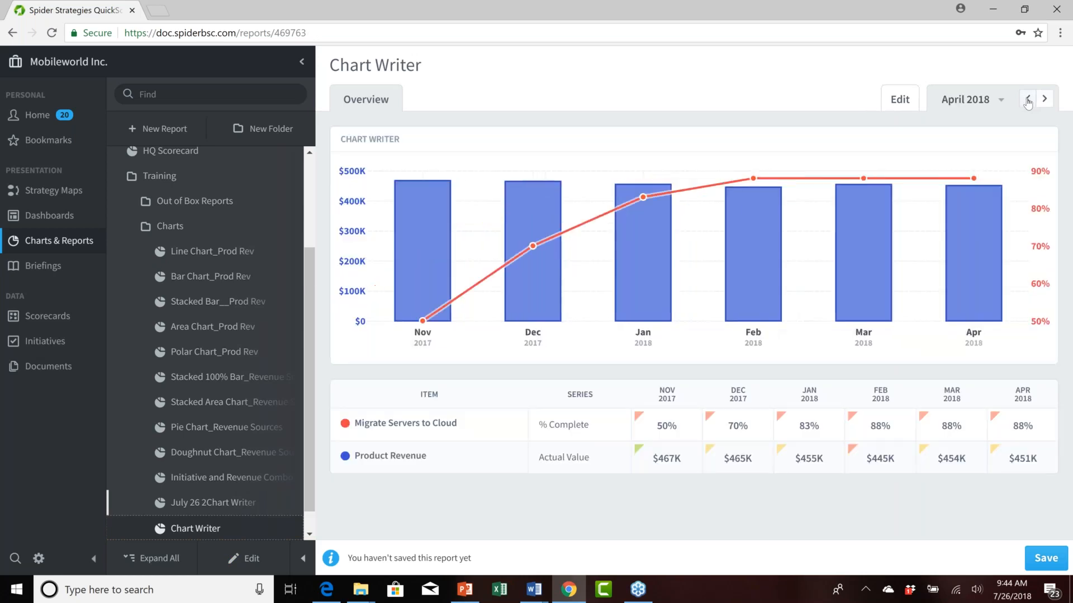
pyautogui.click(1027, 101)
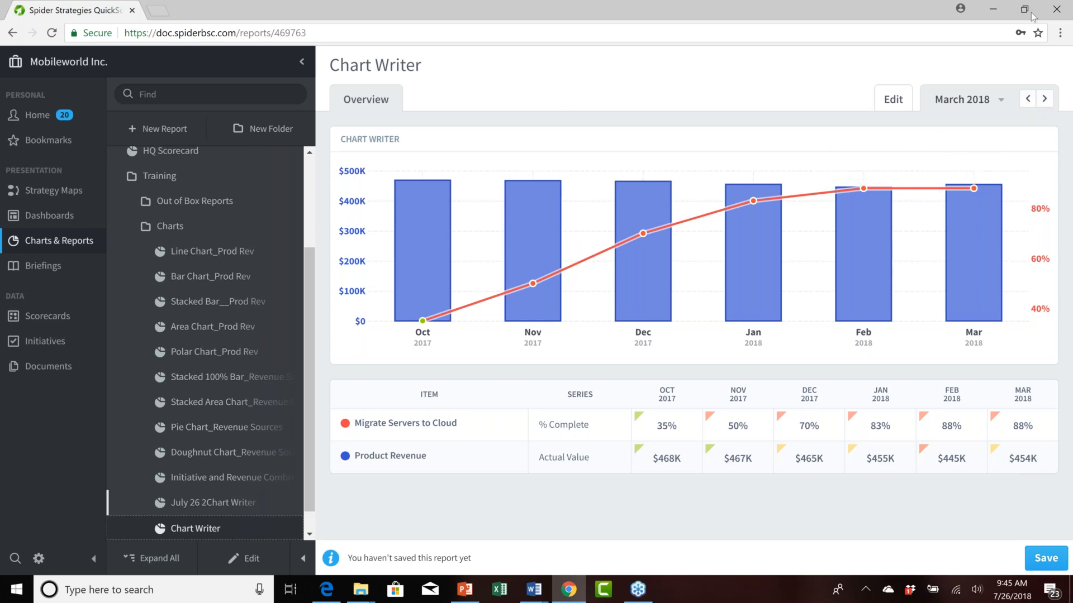
pyautogui.click(1044, 99)
pyautogui.click(1044, 99)
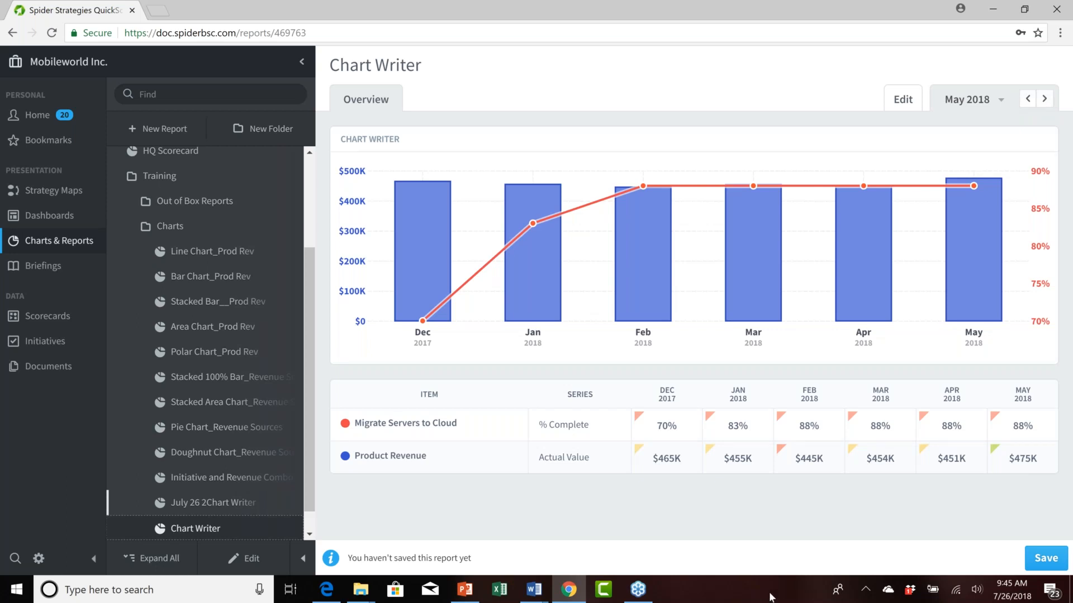
# Switch to the PowerPoint deck to check today's agenda slide, and return to the report
pyautogui.click(469, 593)
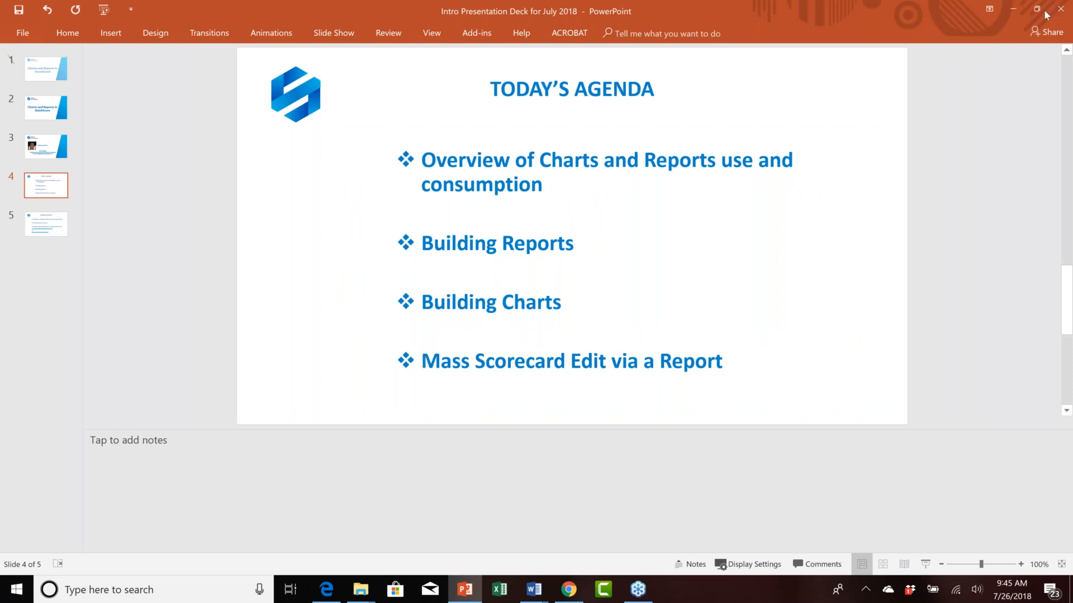
pyautogui.click(1013, 9)
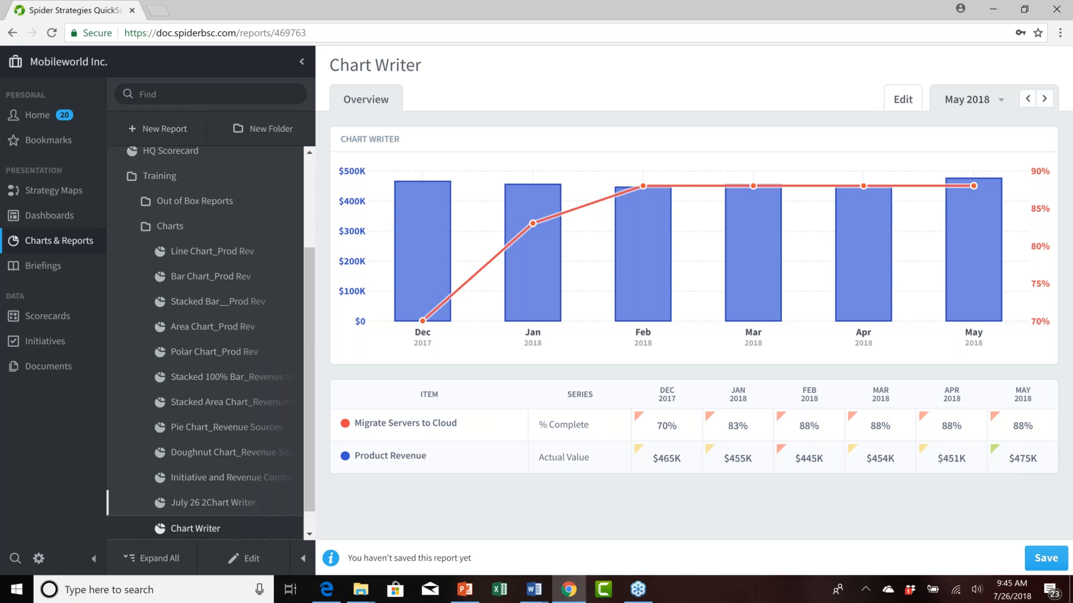
# Discard the unsaved chart and start a new Report Writer report
pyautogui.click(166, 127)
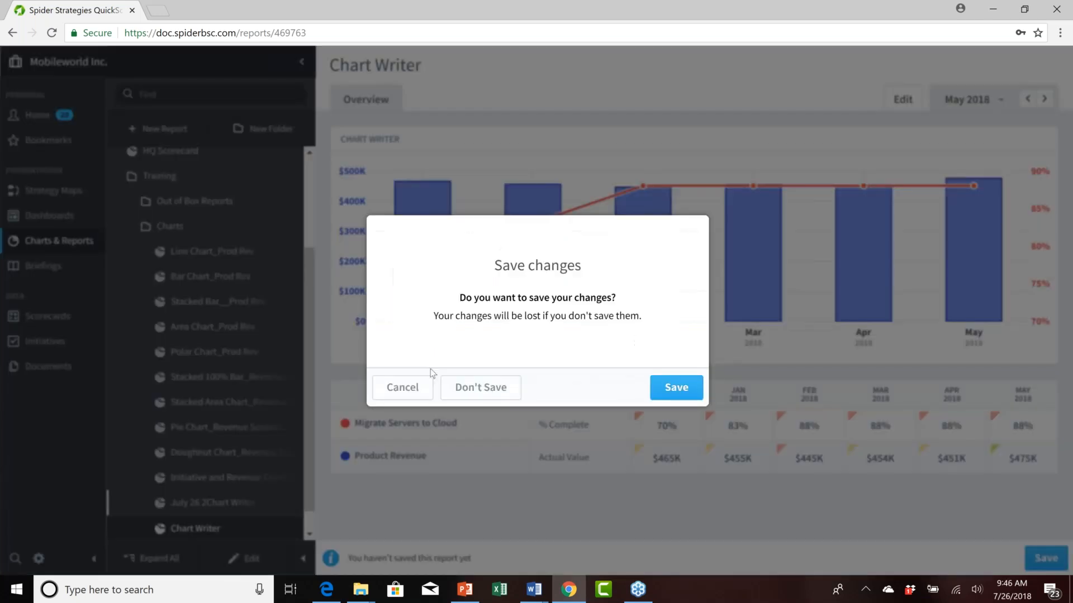
pyautogui.click(481, 387)
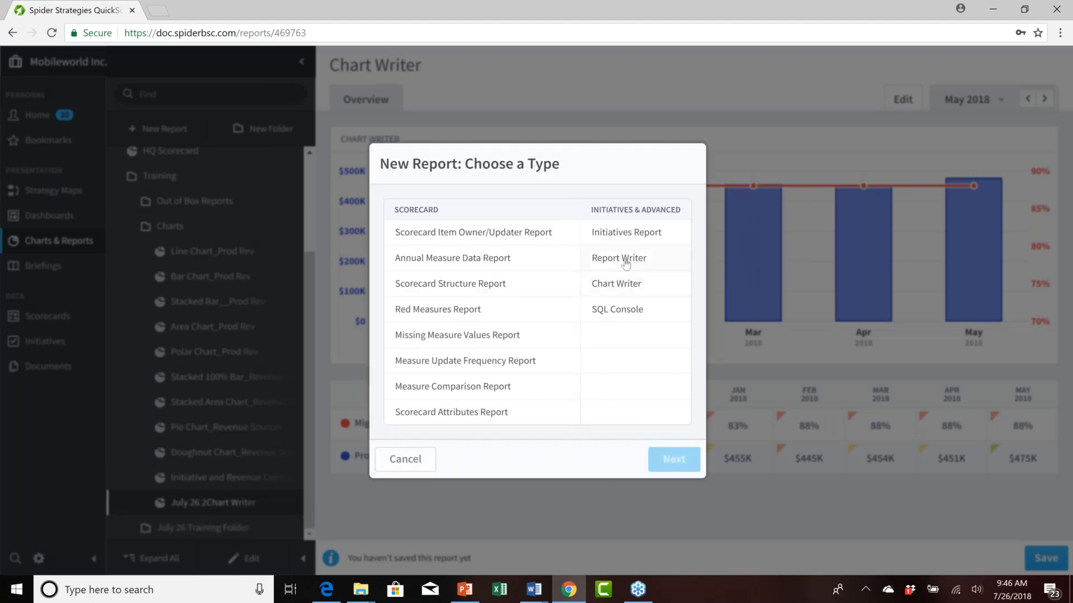
pyautogui.click(625, 263)
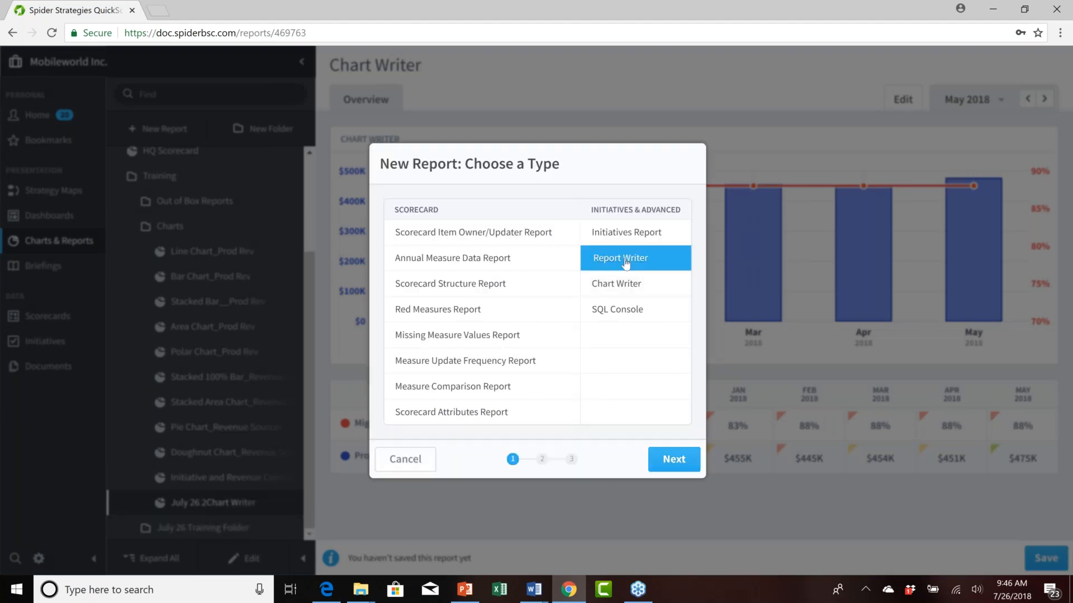
pyautogui.click(676, 460)
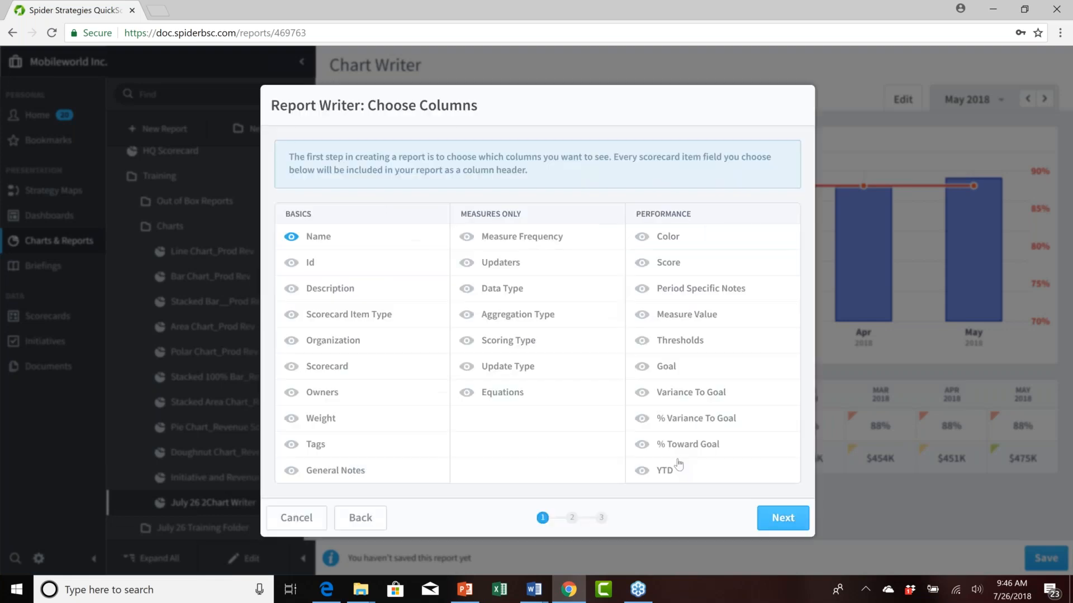
# Add the Id, Updaters and Owners columns to the report and continue to its row filters
pyautogui.click(309, 267)
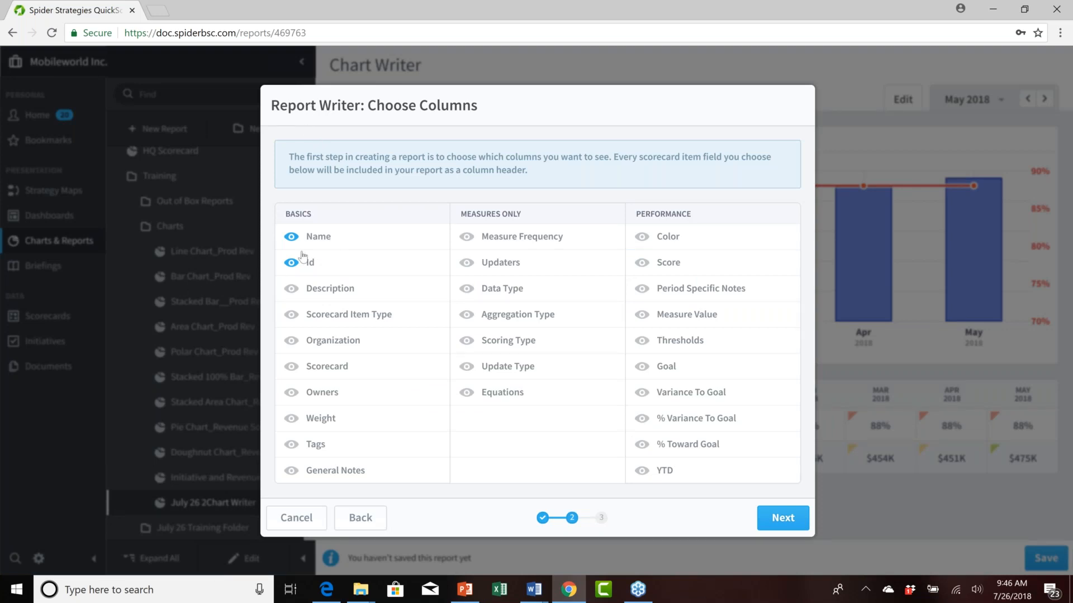
pyautogui.click(504, 269)
pyautogui.click(333, 394)
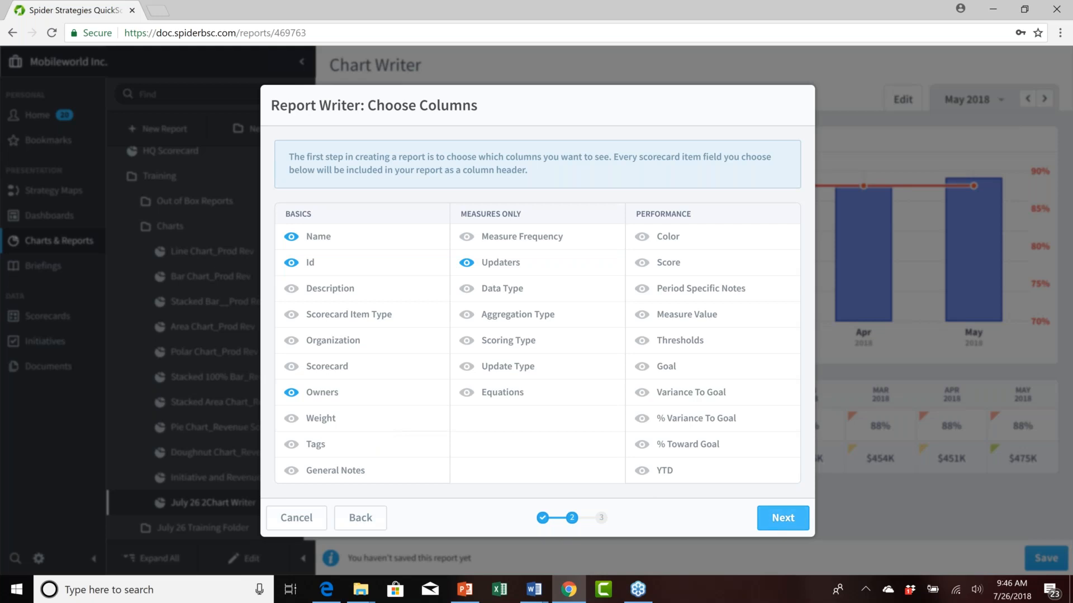
pyautogui.click(773, 526)
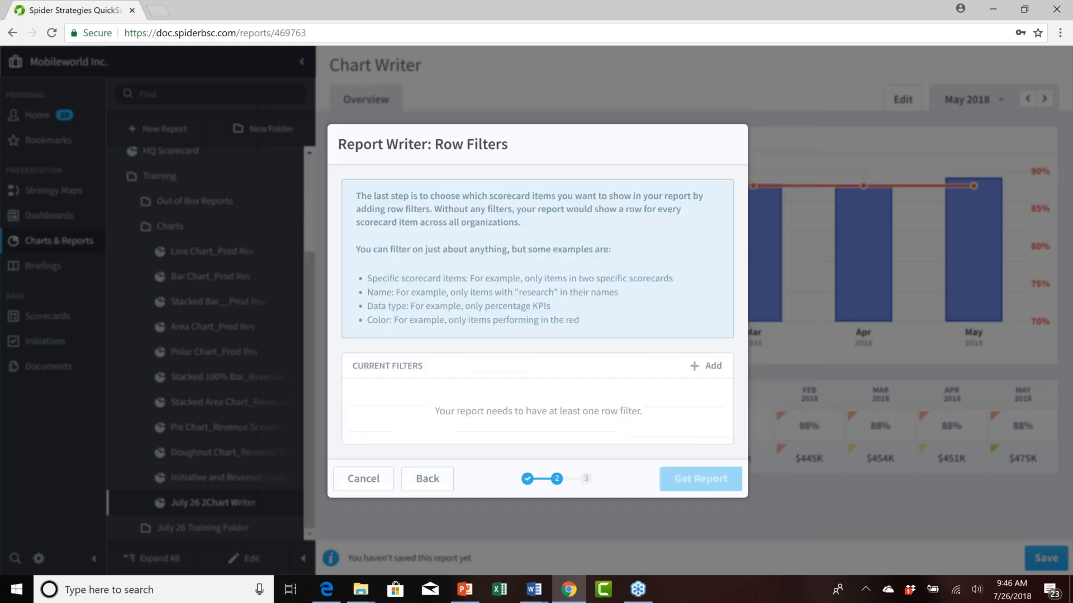
# Add a Specific Scorecard Items row filter for the Information Technology scorecard and generate the report
pyautogui.click(706, 366)
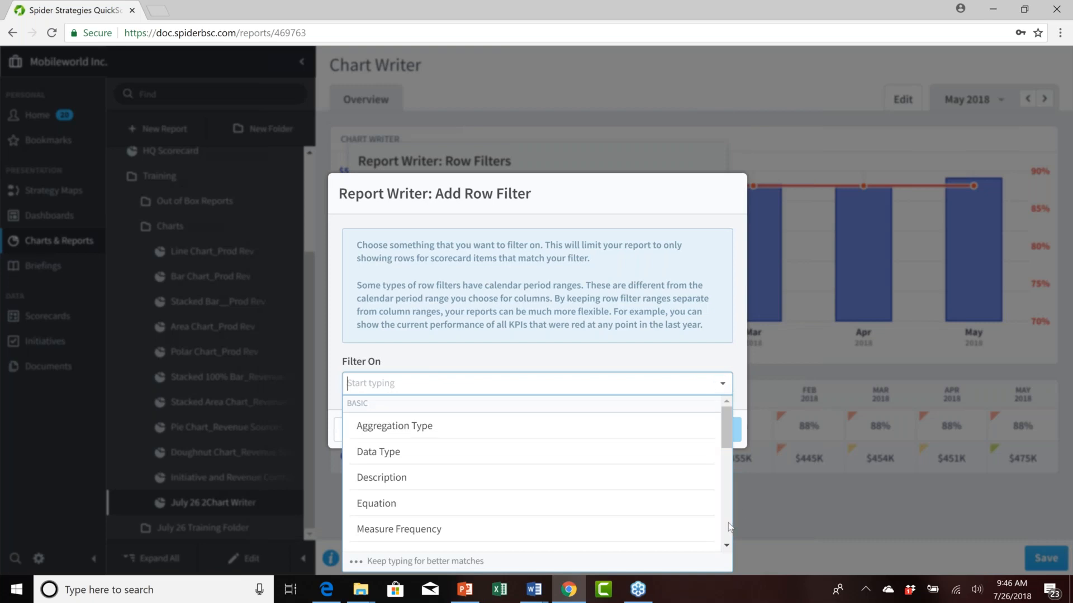
pyautogui.scroll(-3, 724, 525)
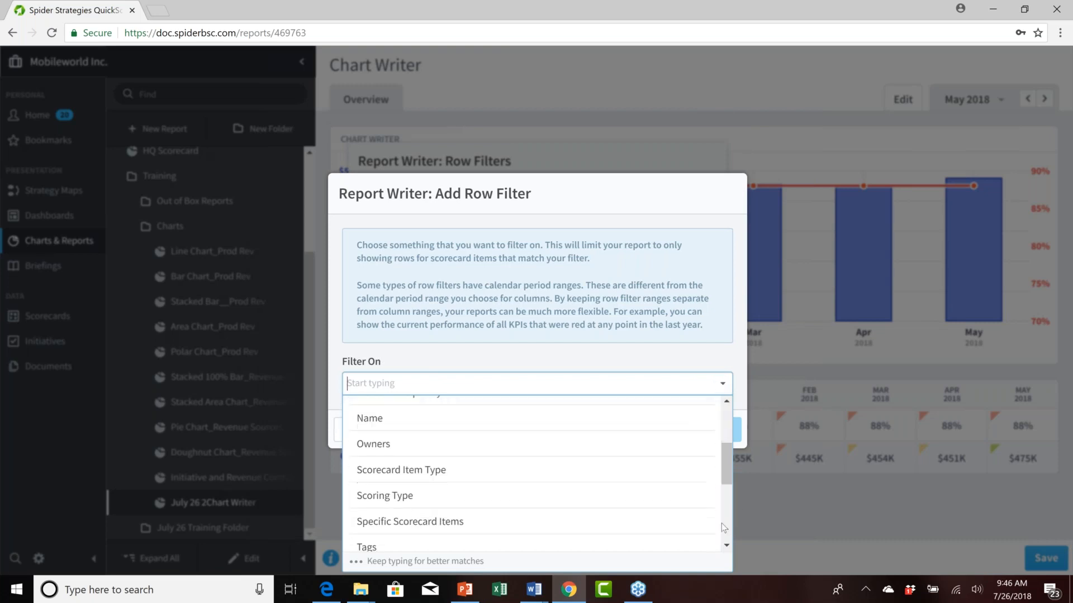
pyautogui.click(459, 521)
pyautogui.click(726, 430)
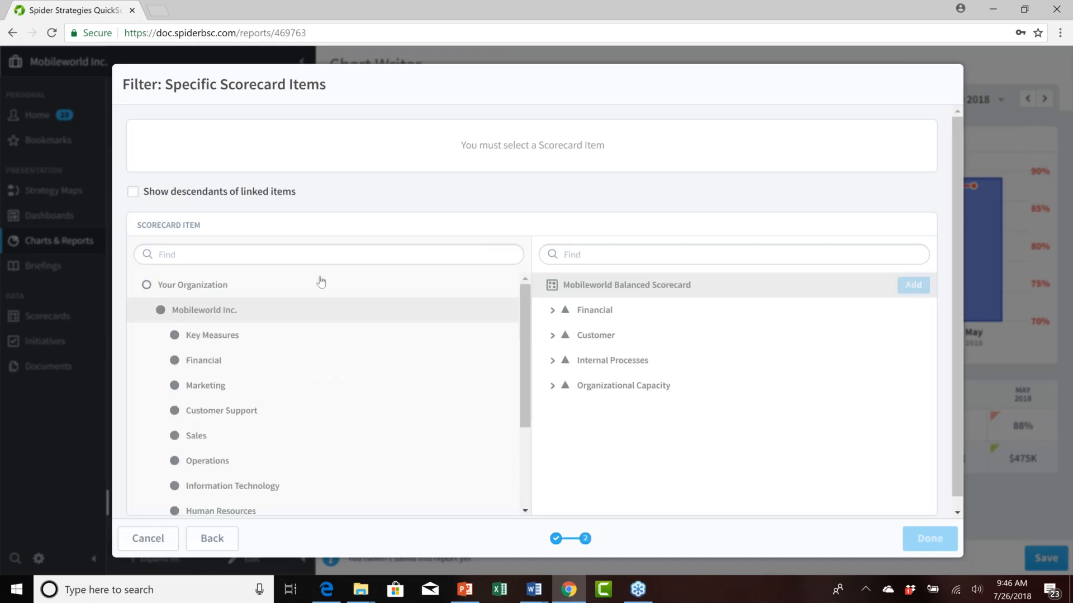
pyautogui.scroll(-2, 315, 296)
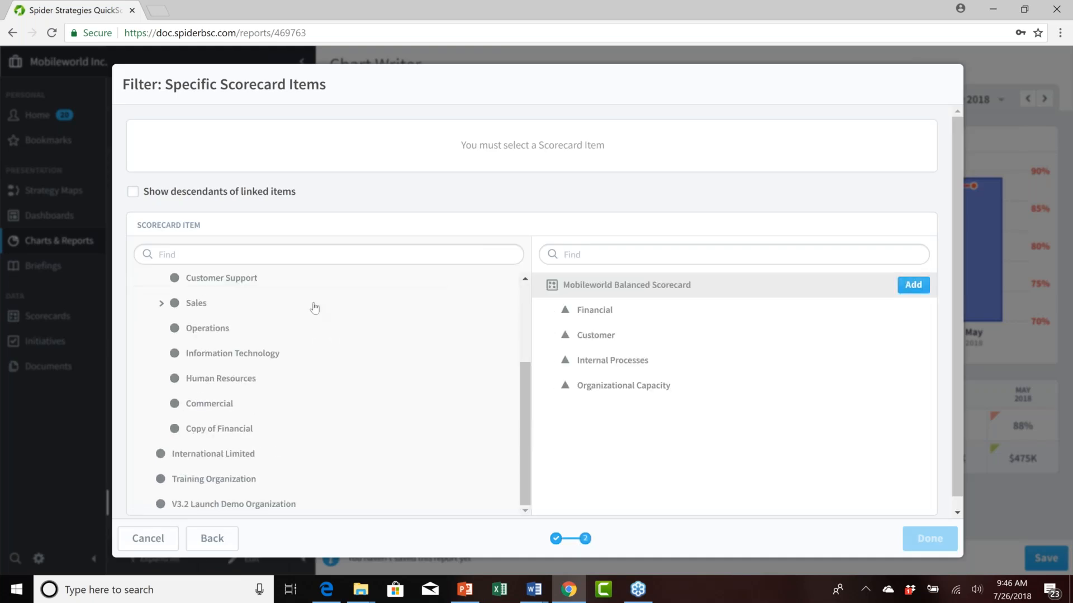
pyautogui.click(221, 355)
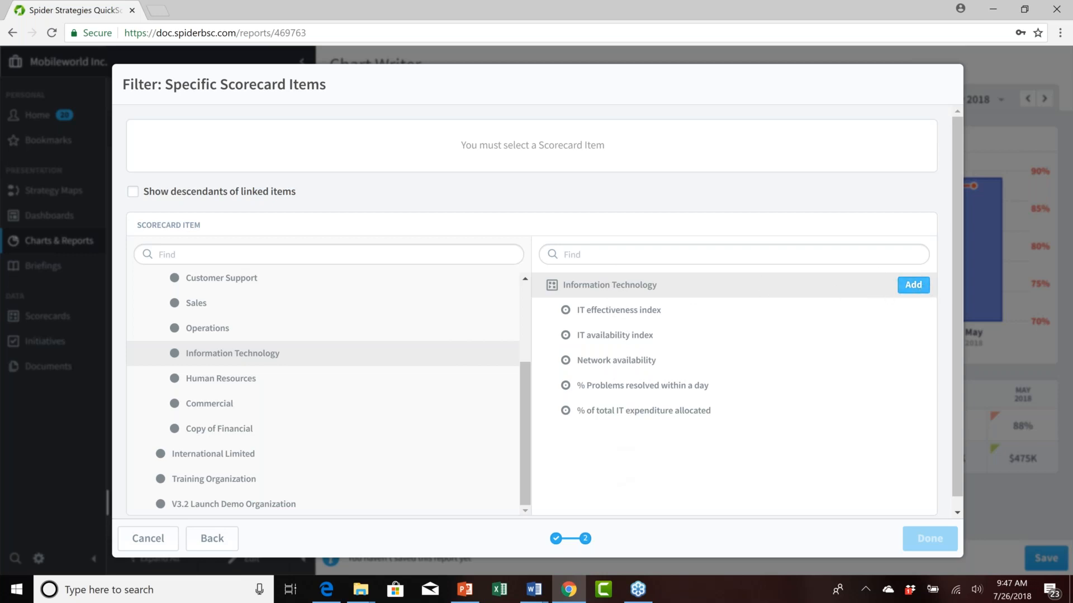
pyautogui.click(913, 285)
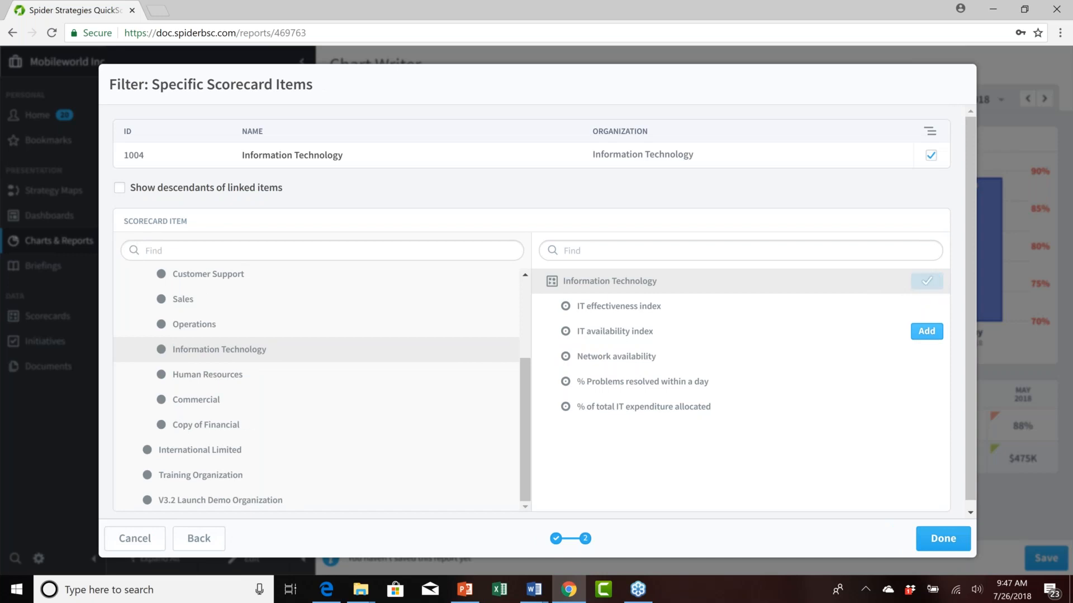
pyautogui.click(940, 538)
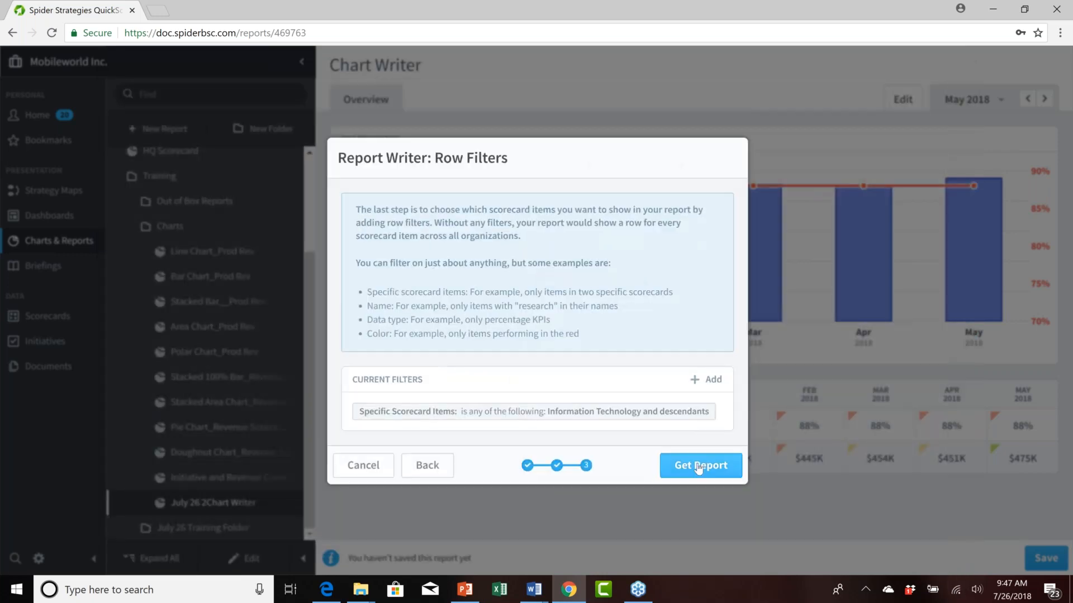
pyautogui.click(698, 467)
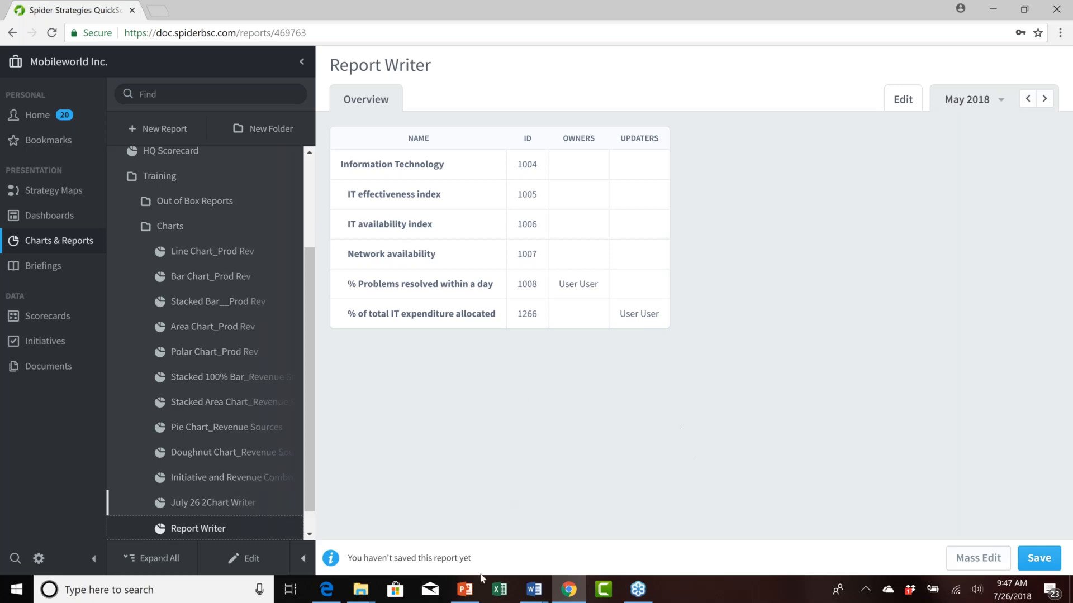
# Start a mass edit of the report, select all its scorecard items and open the Edit Selected Items dialog
pyautogui.click(975, 560)
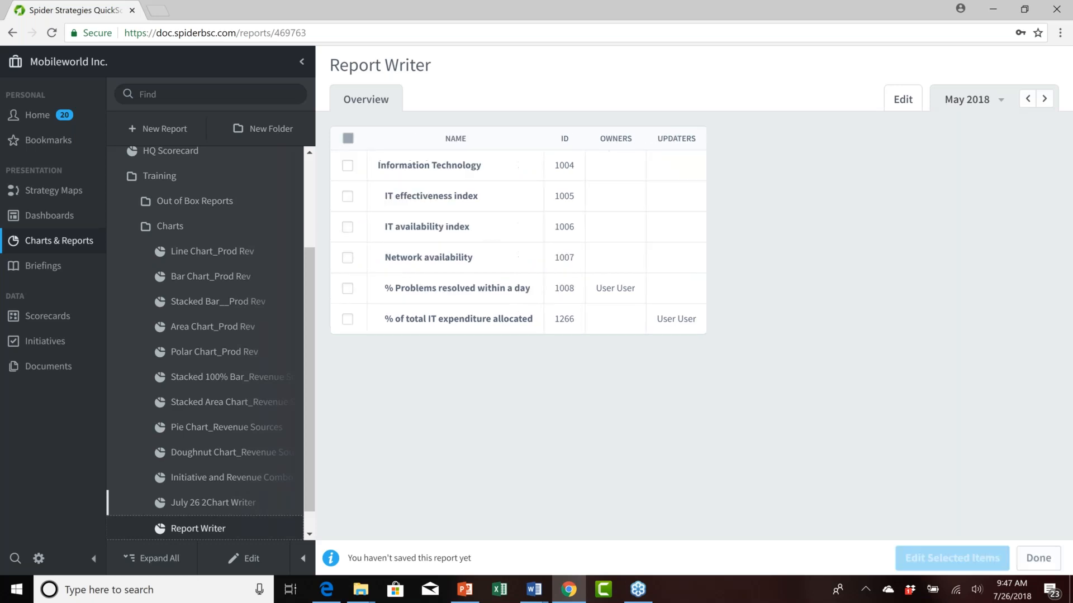
pyautogui.click(348, 140)
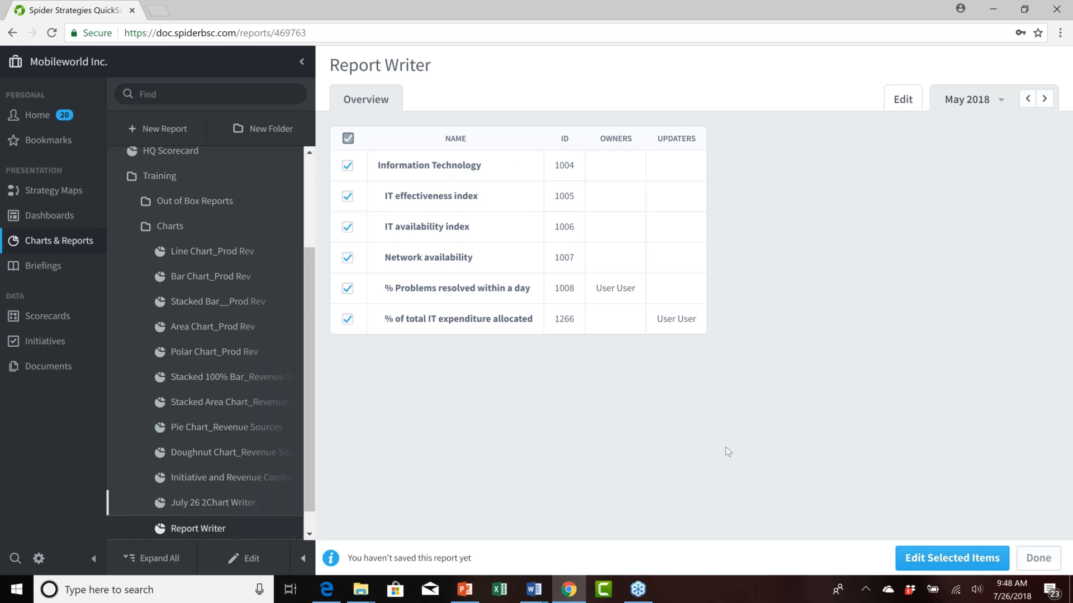
pyautogui.click(942, 561)
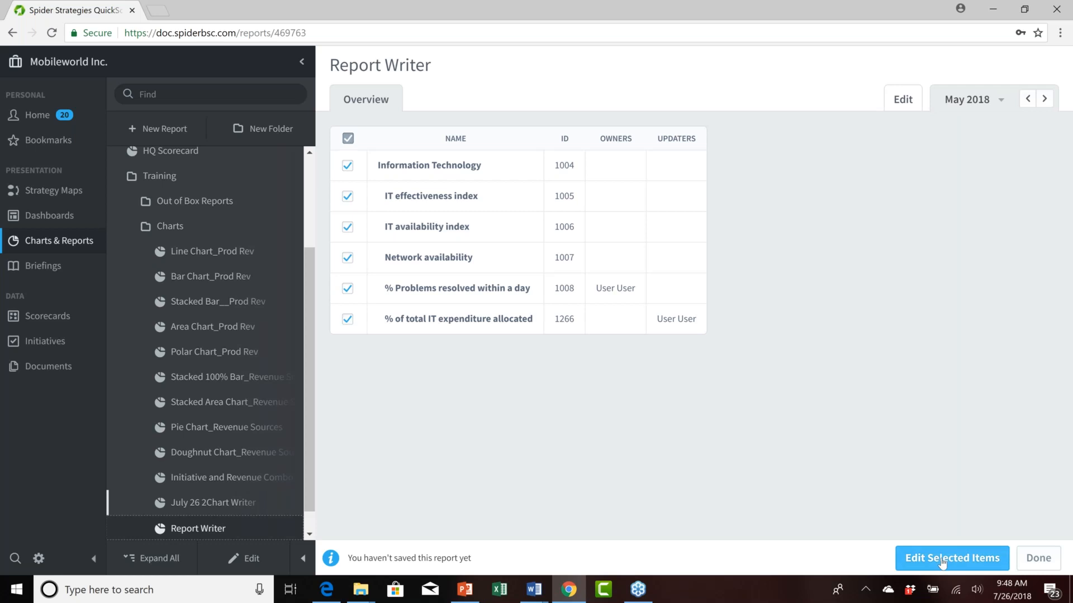
pyautogui.click(942, 561)
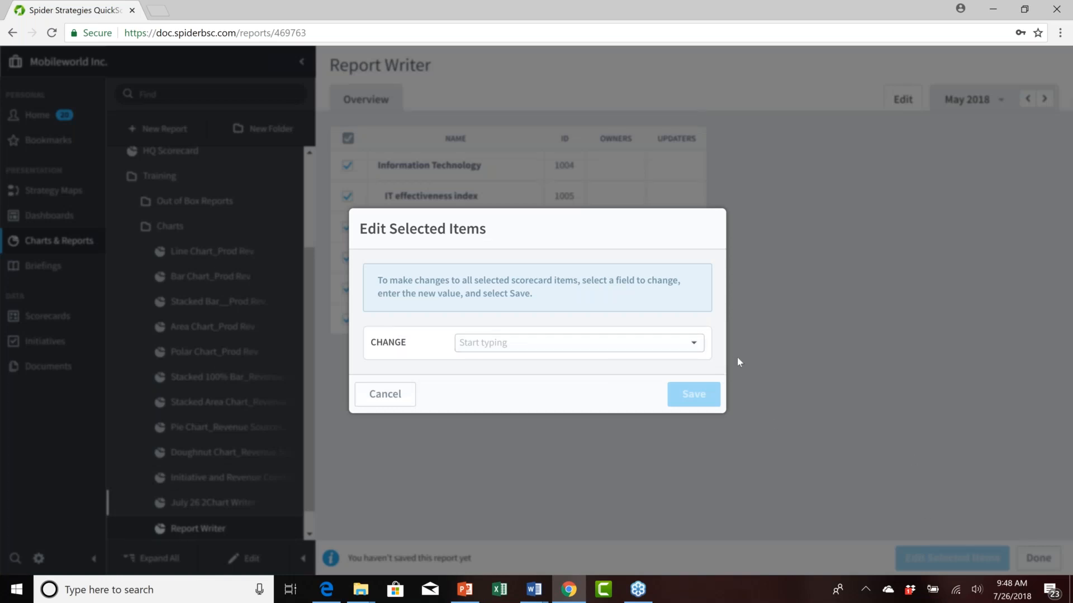
# Choose Updaters as the field to change for all the selected scorecard items
pyautogui.click(692, 343)
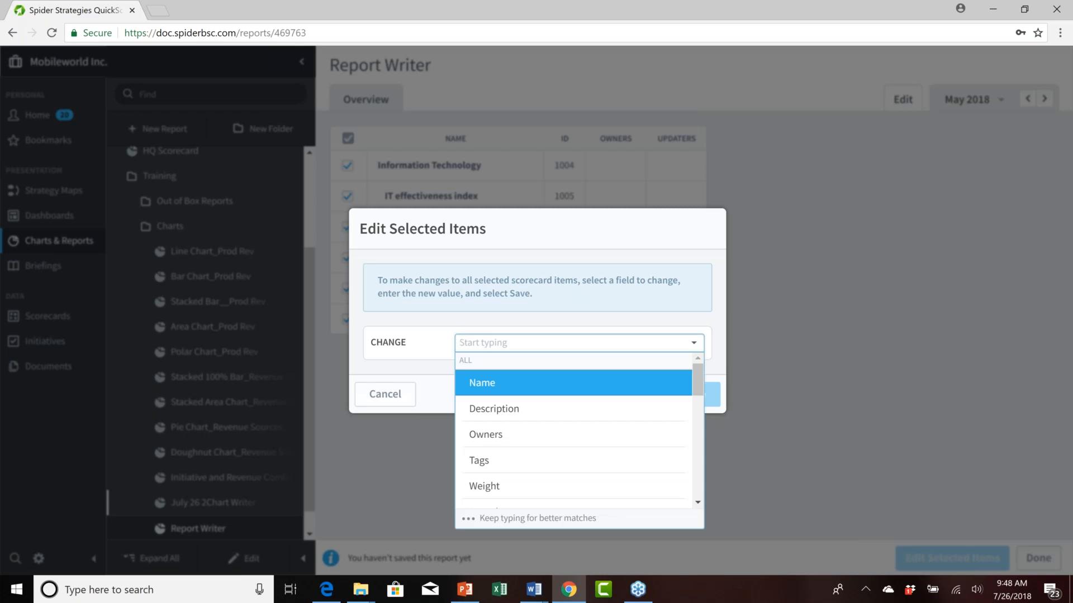
pyautogui.scroll(-1, 662, 436)
pyautogui.scroll(-6, 663, 436)
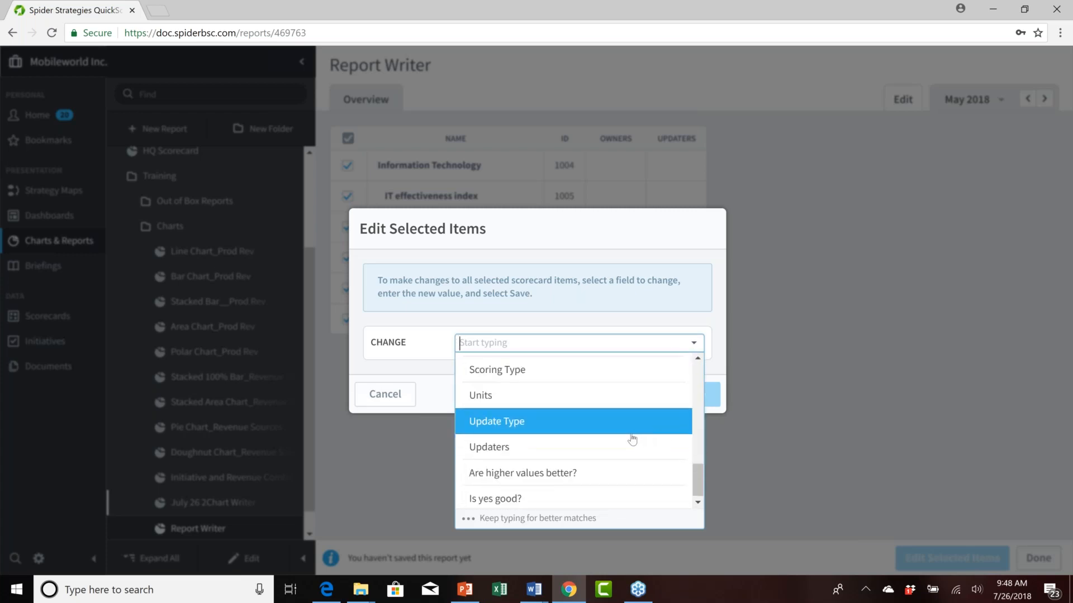
pyautogui.click(630, 442)
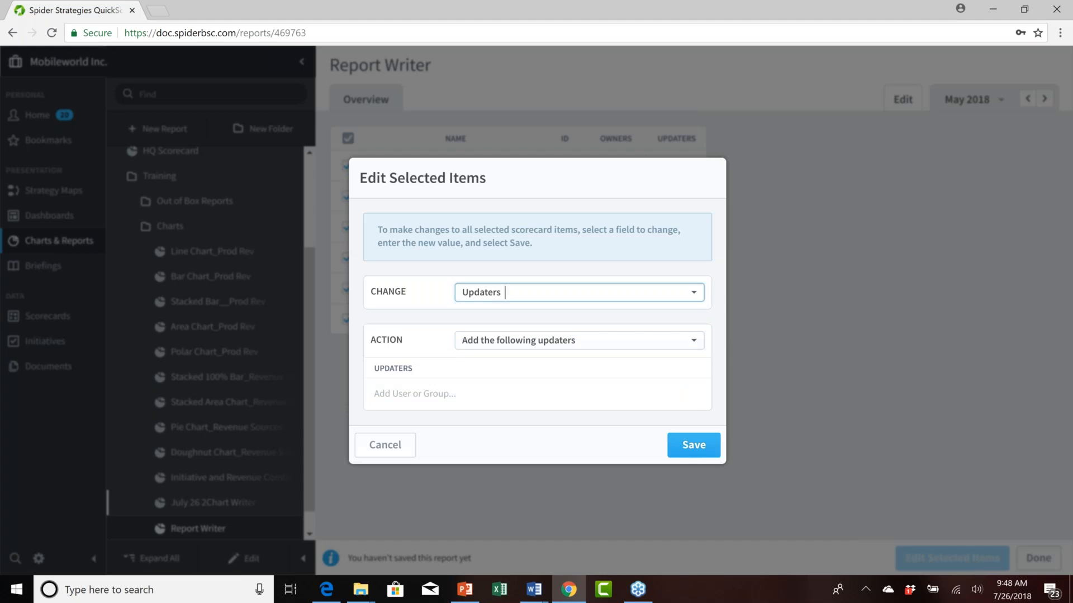
# Add the sample updater user as an updater, save the mass edit and finish editing to refresh the report
pyautogui.click(412, 394)
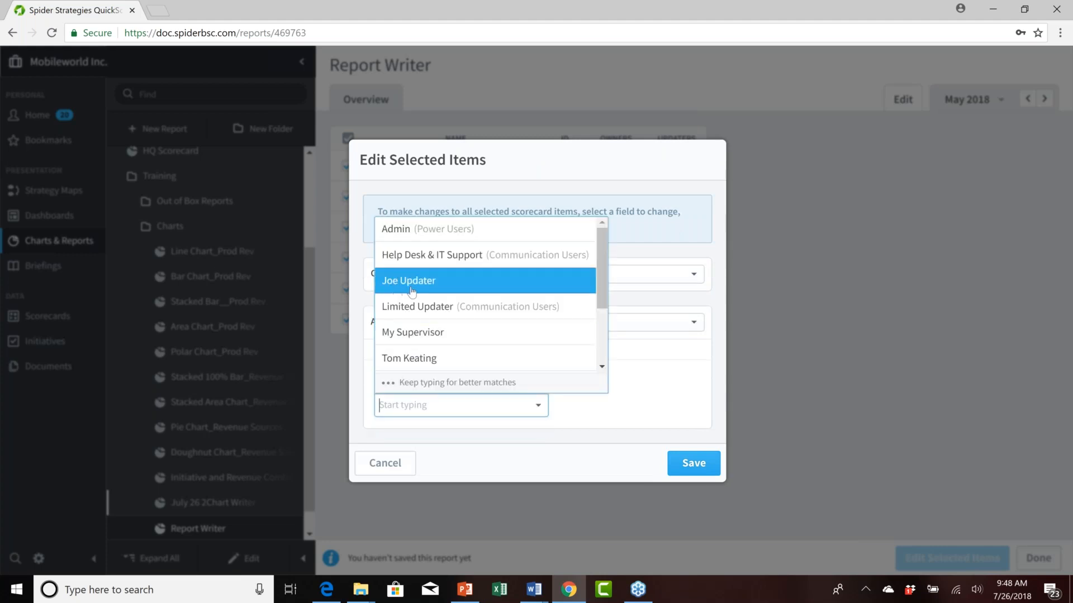
pyautogui.click(418, 283)
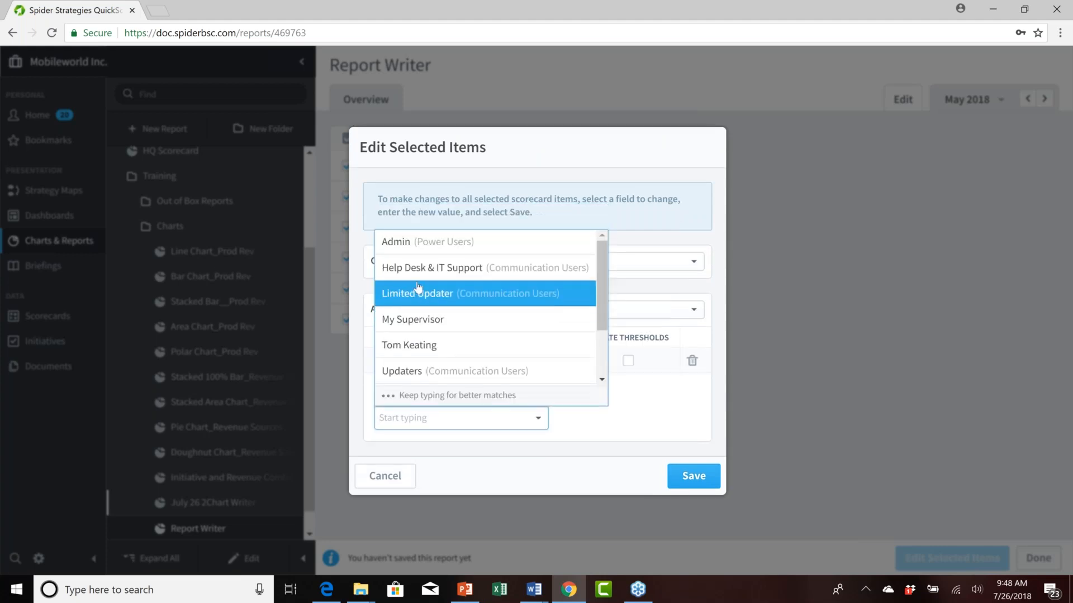
pyautogui.click(660, 433)
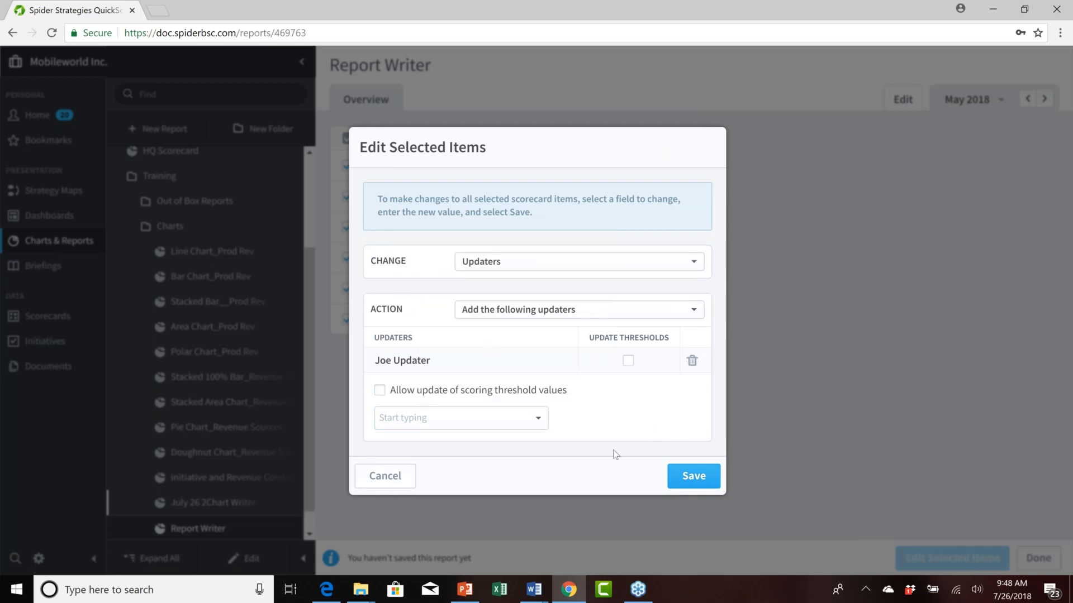
pyautogui.click(687, 477)
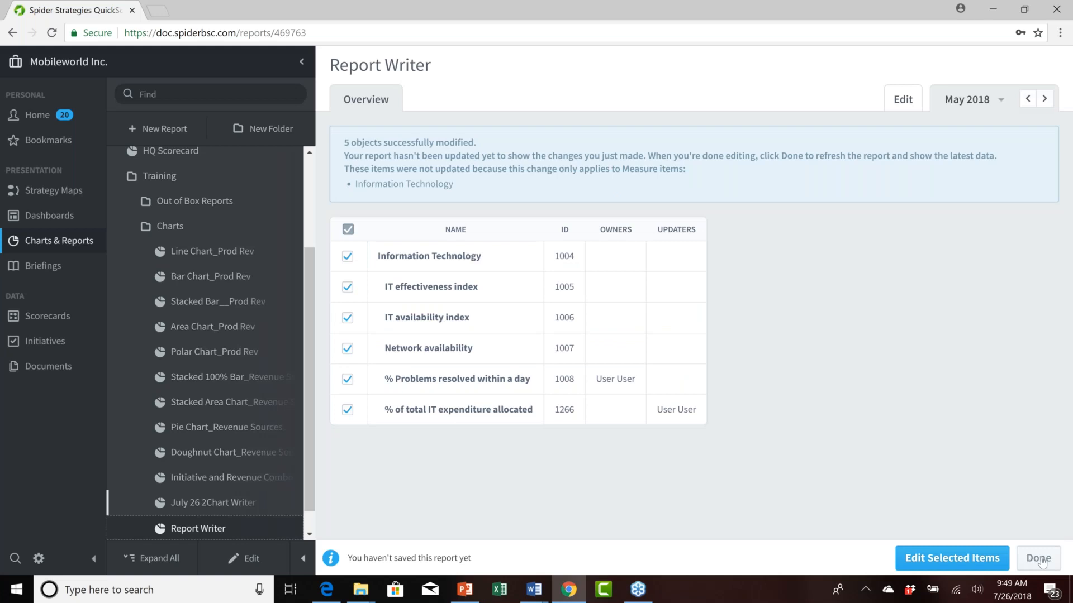
pyautogui.click(1039, 560)
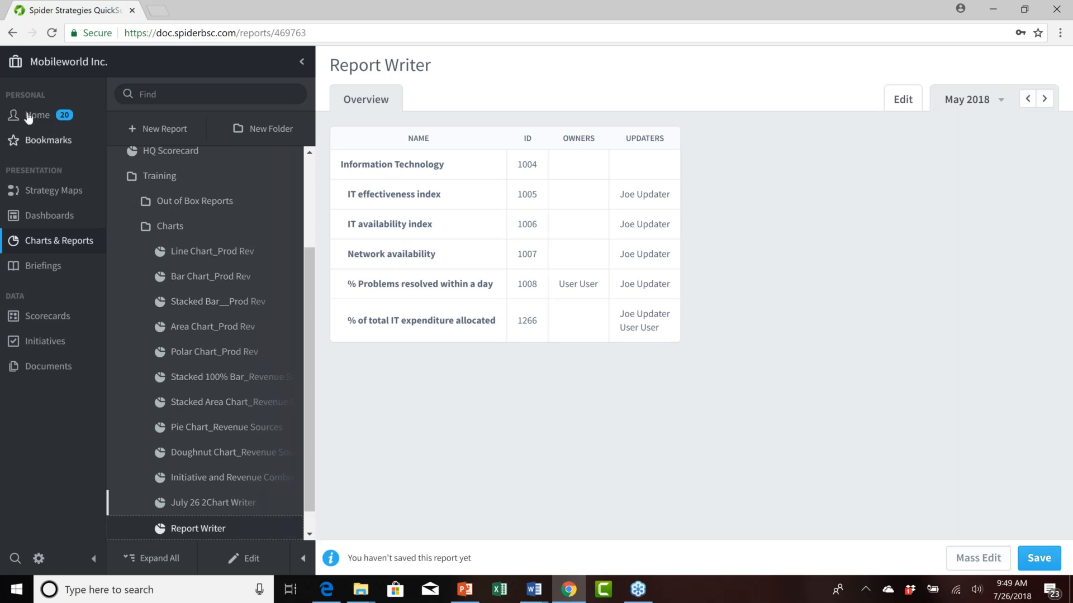
# Discard the unsaved report and create a SQL Console report with the query select * from loginhistory
pyautogui.click(168, 129)
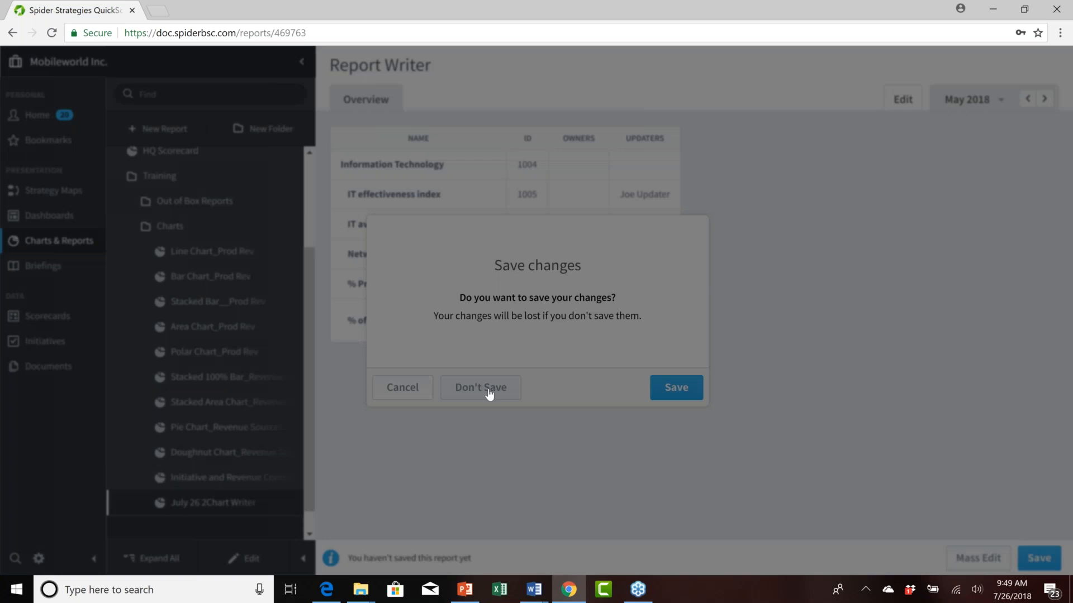
pyautogui.click(490, 395)
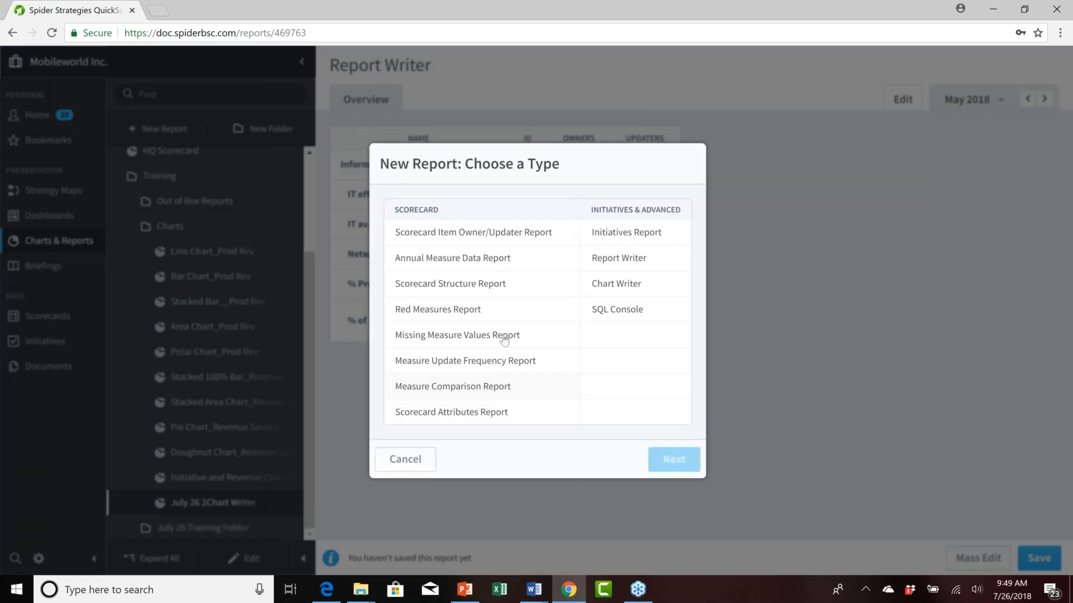
pyautogui.click(639, 317)
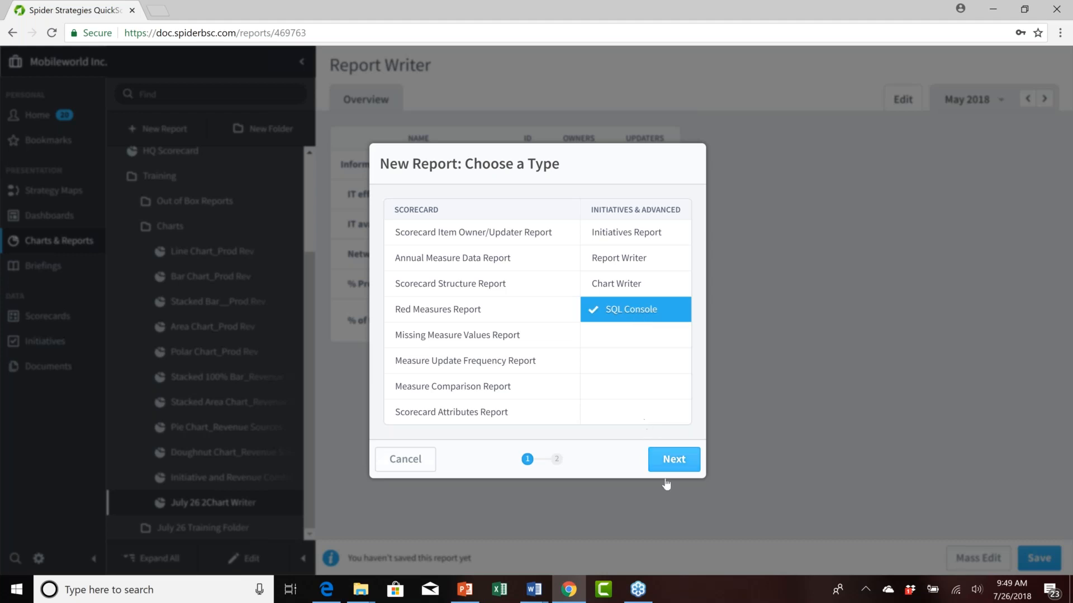
pyautogui.click(678, 460)
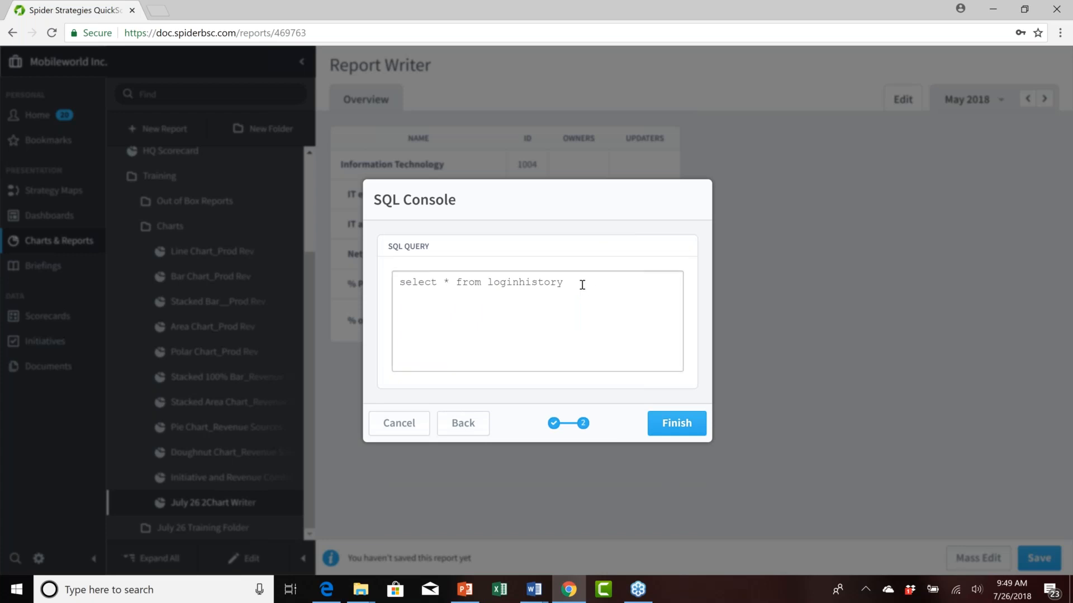
pyautogui.moveTo(581, 284); pyautogui.dragTo(374, 289)
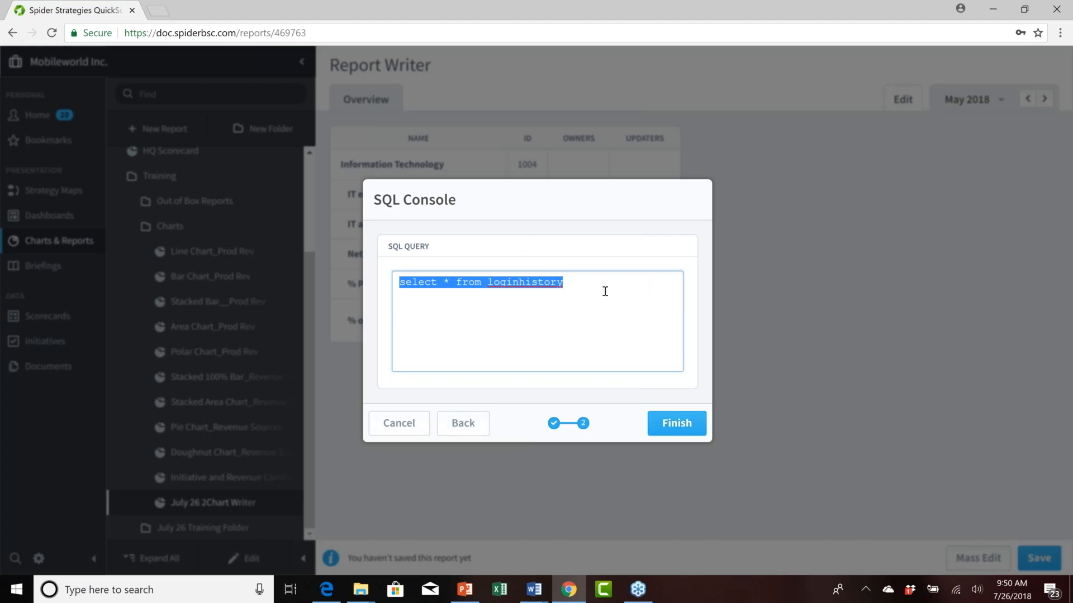
pyautogui.click(679, 424)
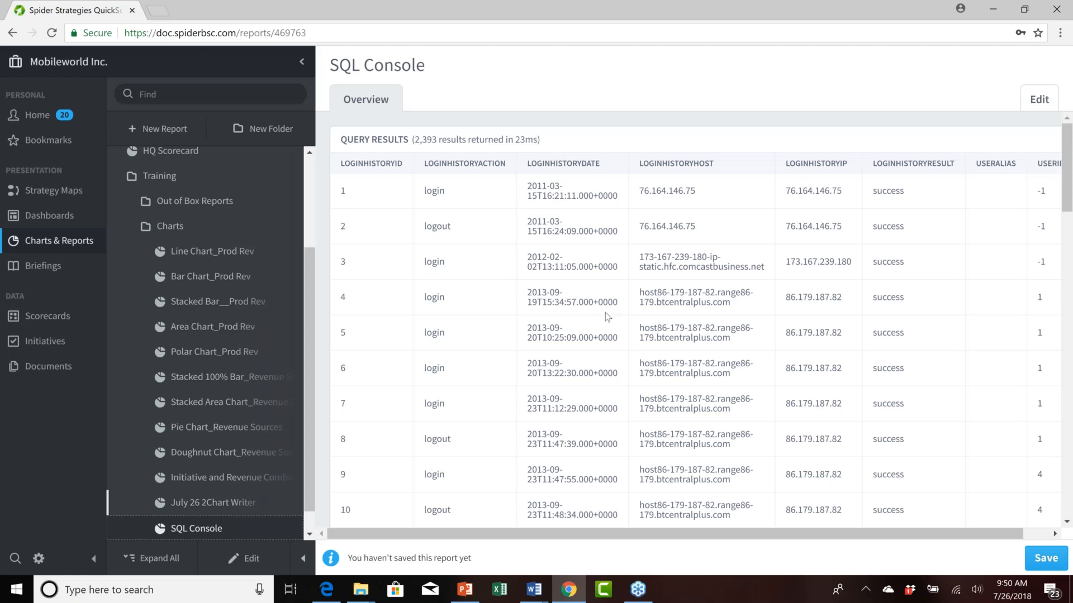
# Switch to the PowerPoint presentation and start the slide show from the Today's Agenda slide
pyautogui.click(463, 590)
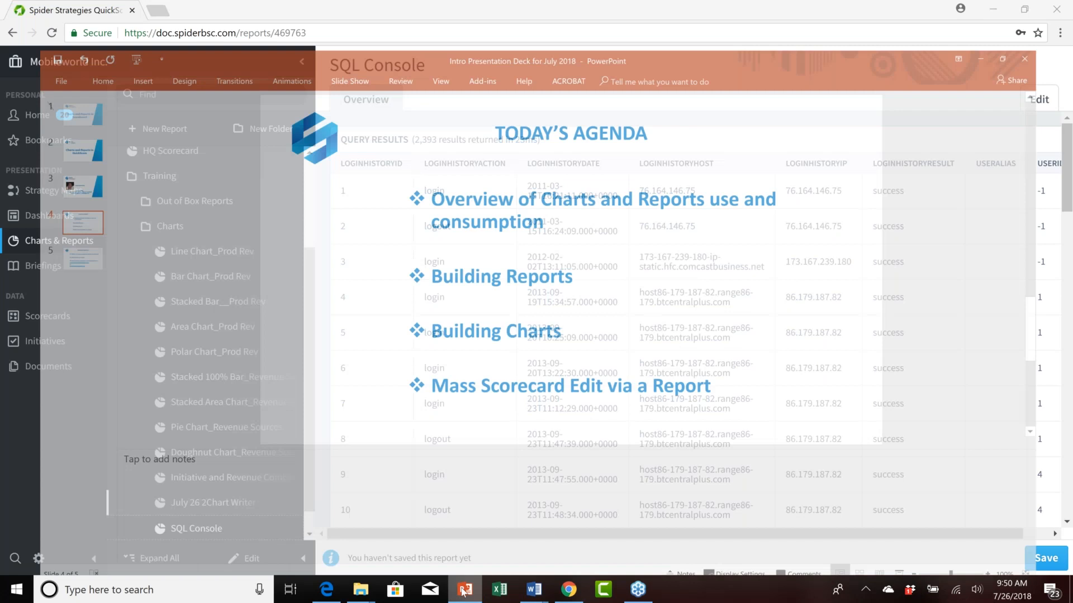
pyautogui.hotkey('shift', 'F5')
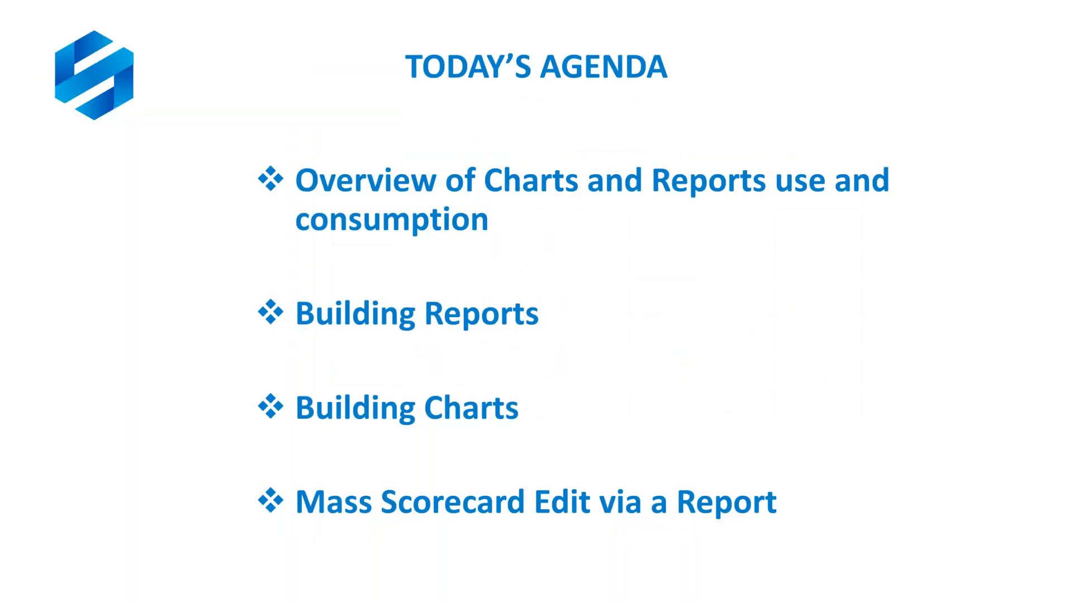